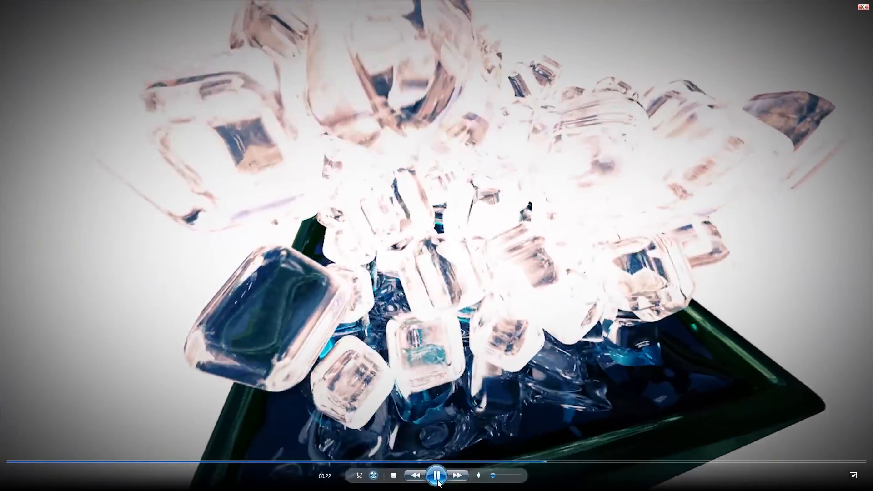
# Pause the preview video and close the player to return to the empty CINEMA 4D project.
pyautogui.press('space')
pyautogui.click(864, 8)
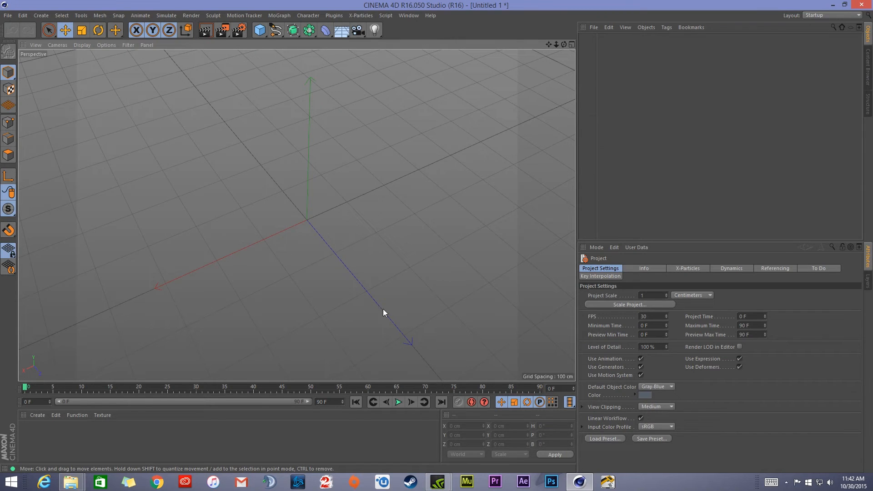
# Add a cube and set its X, Y and Z sizes to 800 cm each.
pyautogui.keyDown('alt'); pyautogui.moveTo(334, 181); pyautogui.dragTo(298, 192); pyautogui.keyUp('alt')
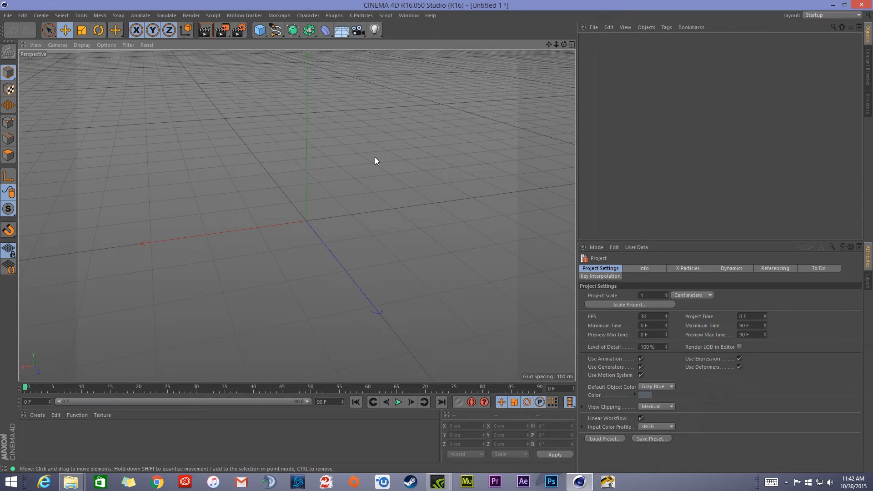
pyautogui.click(260, 30)
pyautogui.keyDown('alt'); pyautogui.moveTo(273, 208); pyautogui.dragTo(336, 212, button='right'); pyautogui.keyUp('alt')
pyautogui.moveTo(626, 288); pyautogui.dragTo(576, 326)
pyautogui.write('800')
pyautogui.press('Tab')
pyautogui.write('800')
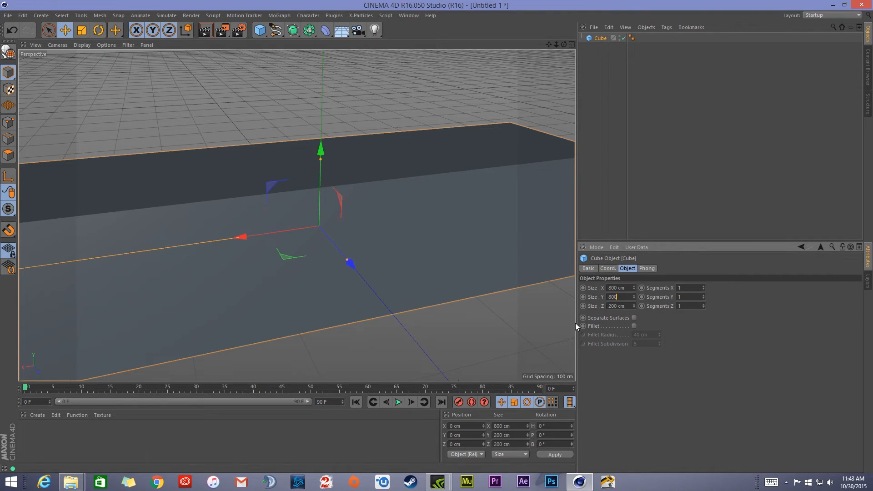
pyautogui.press('Tab')
pyautogui.write('800')
pyautogui.press('Return')
pyautogui.keyDown('alt'); pyautogui.moveTo(483, 207); pyautogui.dragTo(357, 277, button='right'); pyautogui.keyUp('alt')
pyautogui.keyDown('alt'); pyautogui.moveTo(445, 194); pyautogui.dragTo(269, 206, button='middle'); pyautogui.keyUp('alt')
pyautogui.keyDown('alt'); pyautogui.moveTo(269, 209); pyautogui.dragTo(334, 178); pyautogui.keyUp('alt')
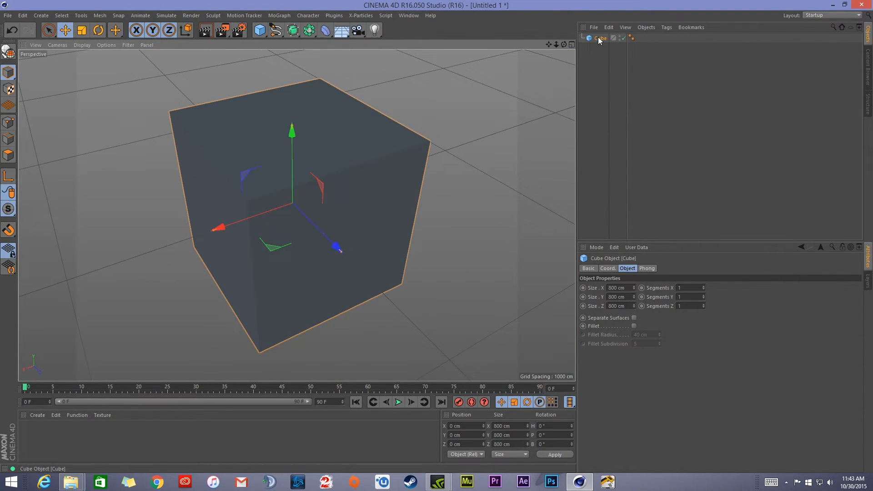
# Make the cube an editable polygon object and select its top face in polygon mode.
pyautogui.press('c')
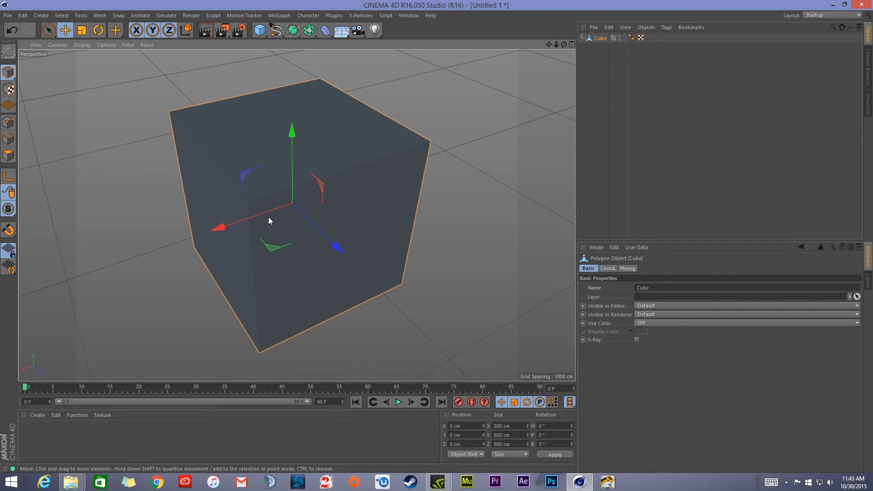
pyautogui.keyDown('alt'); pyautogui.moveTo(269, 217); pyautogui.dragTo(292, 216, button='right'); pyautogui.keyUp('alt')
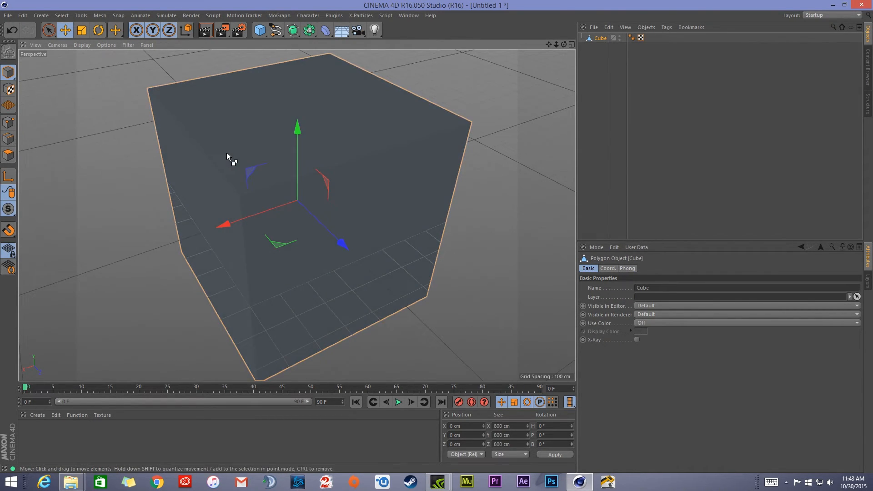
pyautogui.click(10, 158)
pyautogui.keyDown('alt'); pyautogui.moveTo(250, 221); pyautogui.dragTo(295, 144); pyautogui.keyUp('alt')
pyautogui.rightClick(295, 145)
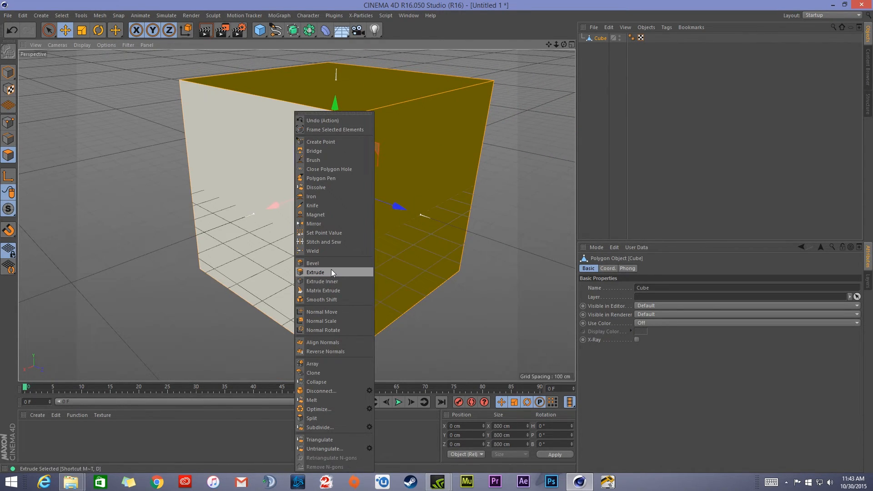
pyautogui.click(435, 96)
pyautogui.keyDown('alt'); pyautogui.moveTo(403, 86); pyautogui.dragTo(320, 179, button='middle'); pyautogui.keyUp('alt')
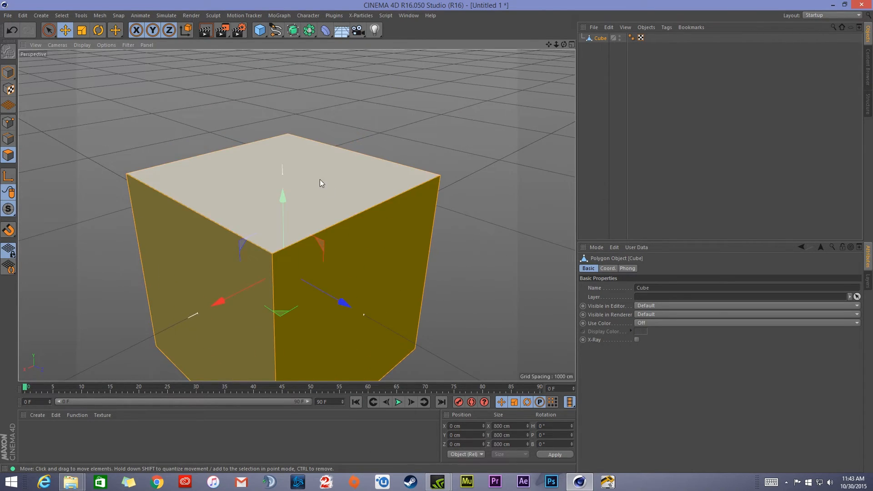
pyautogui.keyDown('alt'); pyautogui.moveTo(321, 180); pyautogui.dragTo(301, 176); pyautogui.keyUp('alt')
pyautogui.click(310, 174)
# Inset the cube's top face by about 58 cm with Extrude Inner.
pyautogui.rightClick(311, 177)
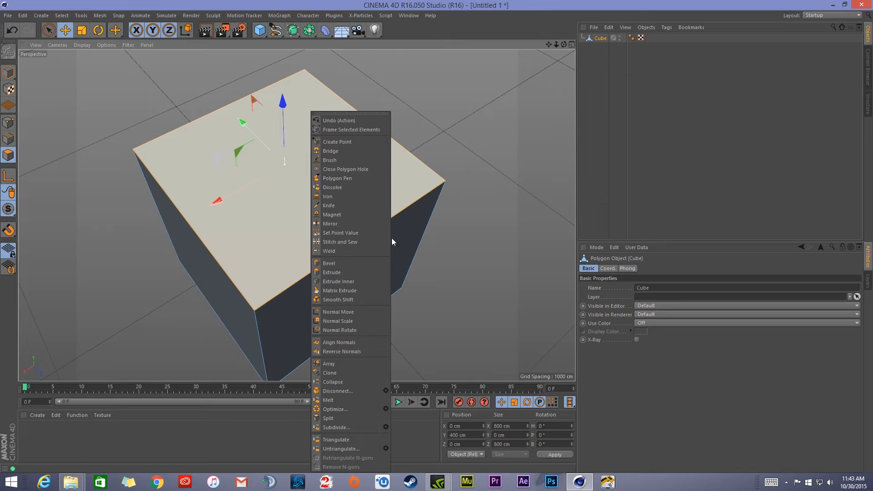
pyautogui.click(354, 272)
pyautogui.moveTo(395, 198); pyautogui.dragTo(318, 160)
# Extrude the inset top face about 547 cm down into the cube to hollow it out.
pyautogui.rightClick(318, 160)
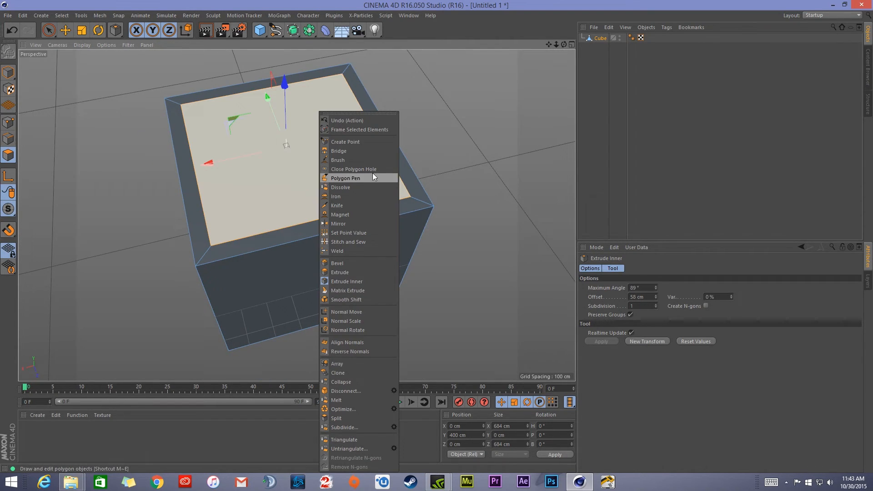
pyautogui.click(351, 272)
pyautogui.moveTo(357, 250); pyautogui.dragTo(42, 225)
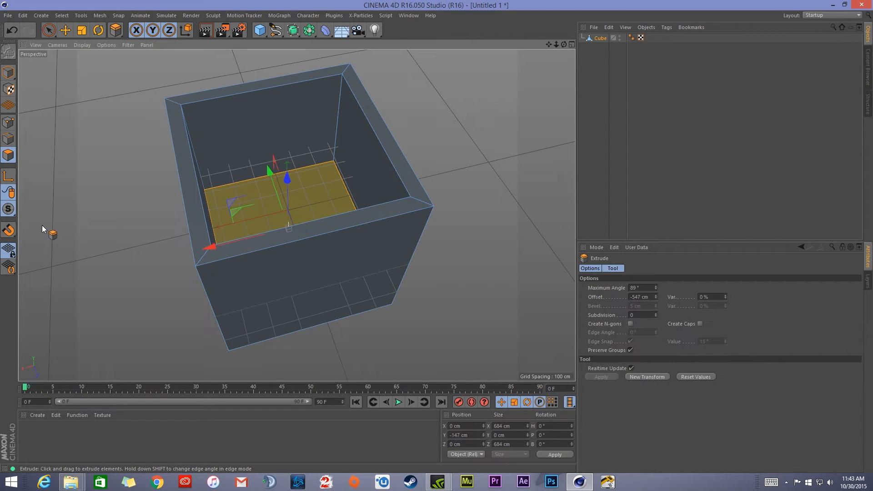
# Lower the floor of the cavity to a Y position of about -339 cm, working in the front view.
pyautogui.middleClick(455, 160)
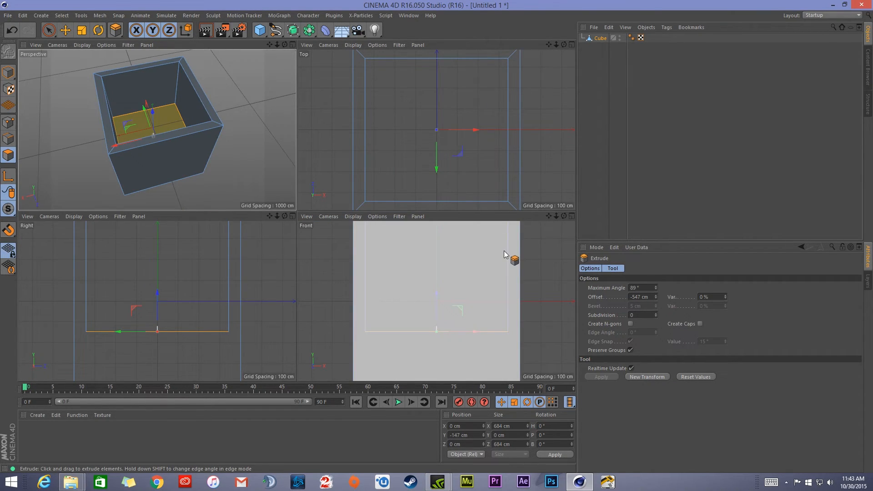
pyautogui.middleClick(504, 250)
pyautogui.keyDown('alt'); pyautogui.moveTo(429, 186); pyautogui.dragTo(383, 190, button='right'); pyautogui.keyUp('alt')
pyautogui.keyDown('alt'); pyautogui.moveTo(400, 186); pyautogui.dragTo(356, 200, button='middle'); pyautogui.keyUp('alt')
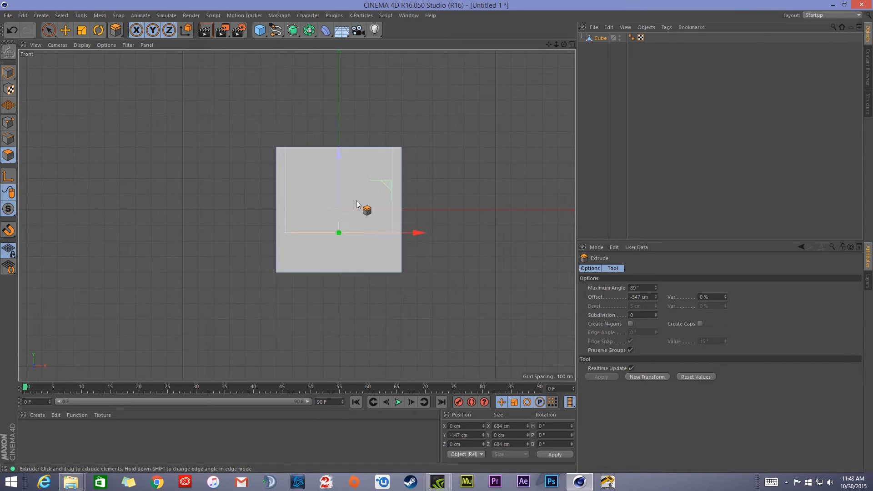
pyautogui.keyDown('alt'); pyautogui.moveTo(357, 201); pyautogui.dragTo(380, 188, button='right'); pyautogui.keyUp('alt')
pyautogui.moveTo(326, 181)
pyautogui.mouseDown()
pyautogui.moveTo(326, 233)
pyautogui.moveTo(386, 204)
pyautogui.moveTo(353, 229)
pyautogui.moveTo(366, 221)
pyautogui.moveTo(302, 55)
pyautogui.mouseUp()
pyautogui.middleClick(470, 187)
pyautogui.middleClick(273, 153)
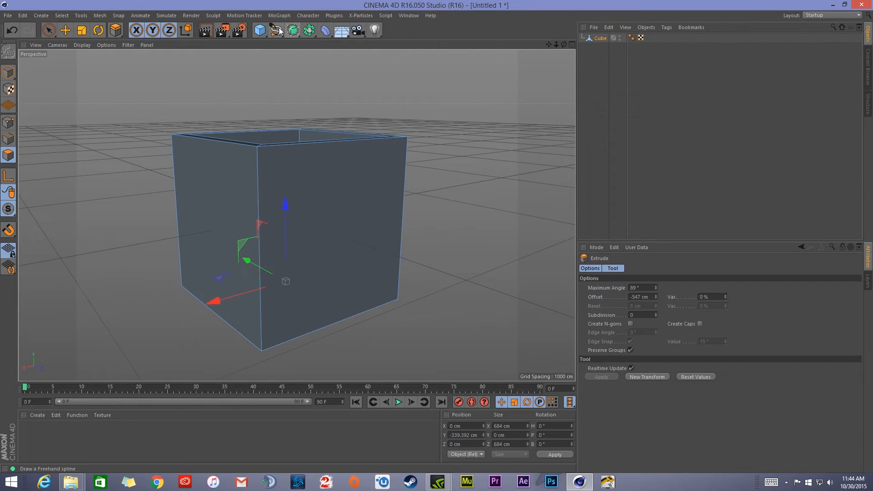
# Add a Bevel deformer and make it a child of the hollowed cube.
pyautogui.click(297, 34)
pyautogui.click(330, 33)
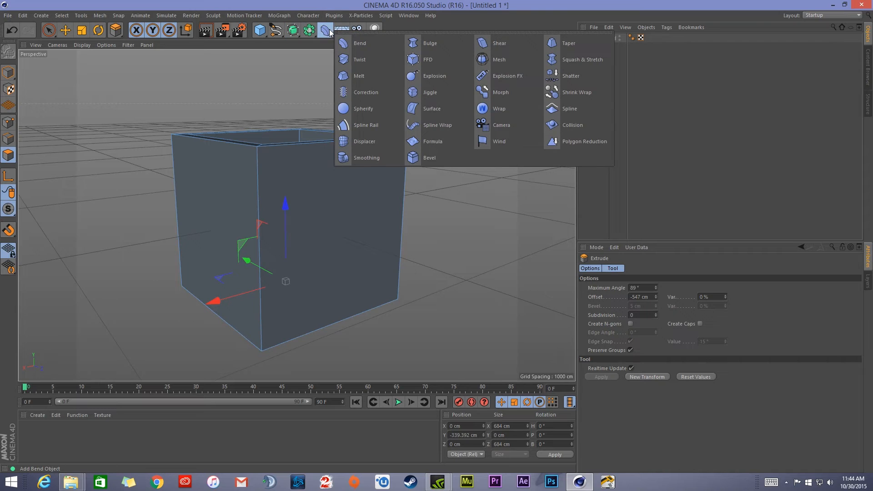
pyautogui.click(432, 158)
pyautogui.moveTo(597, 41); pyautogui.dragTo(594, 46)
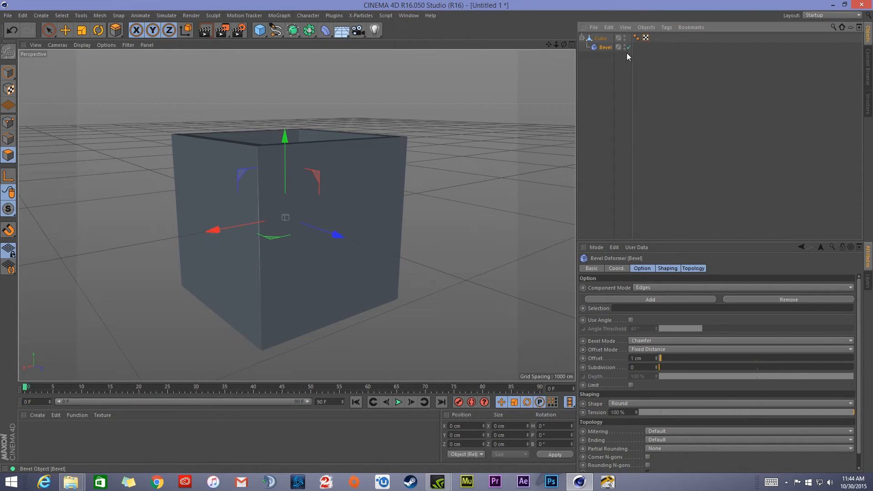
# Round the box's edges by setting the Bevel deformer's offset to 15 cm and its subdivision to 10.
pyautogui.scroll(4, 328, 157)
pyautogui.keyDown('alt'); pyautogui.moveTo(329, 157); pyautogui.dragTo(291, 168); pyautogui.keyUp('alt')
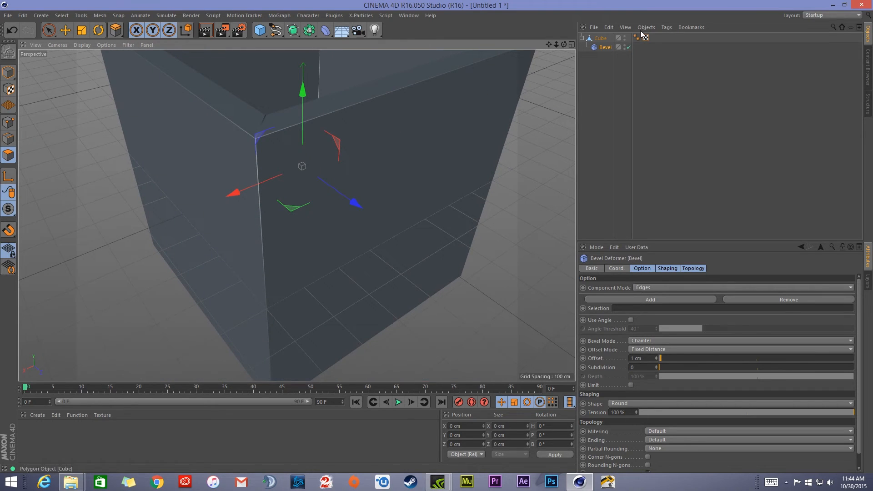
pyautogui.click(671, 106)
pyautogui.click(607, 46)
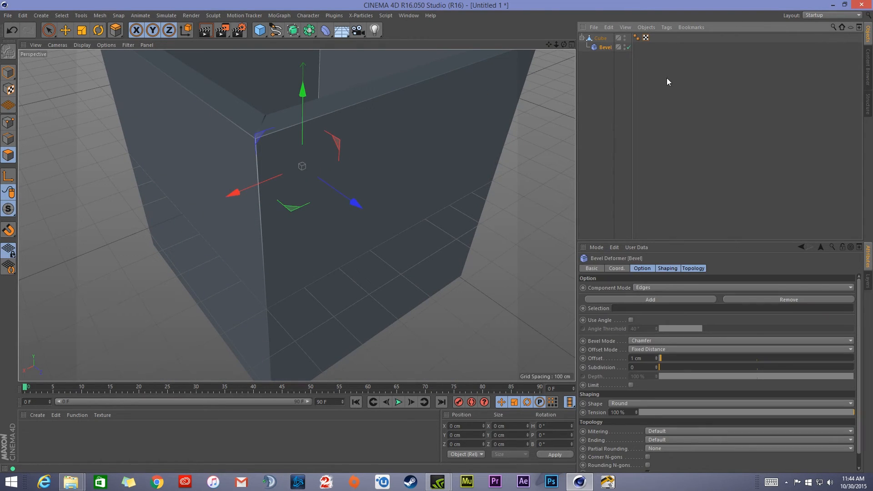
pyautogui.click(646, 360)
pyautogui.scroll(11, 647, 360)
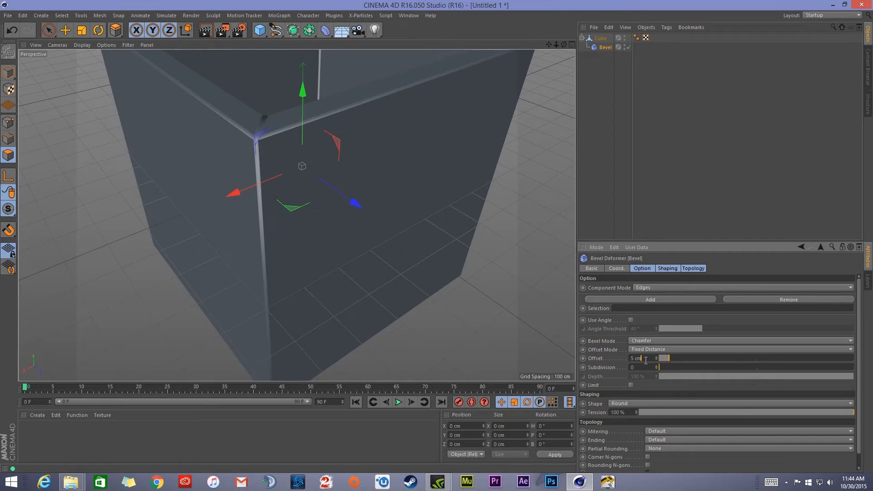
pyautogui.scroll(-2, 647, 359)
pyautogui.scroll(5, 647, 359)
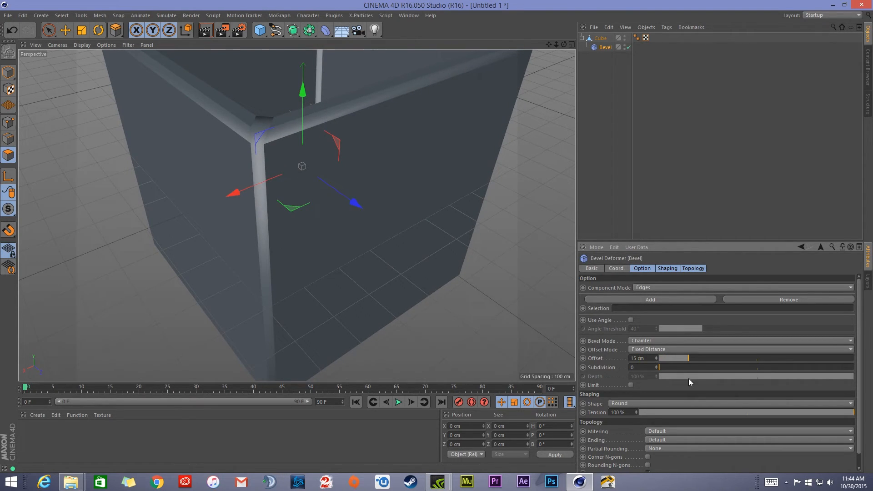
pyautogui.scroll(3, 649, 367)
pyautogui.scroll(4, 650, 367)
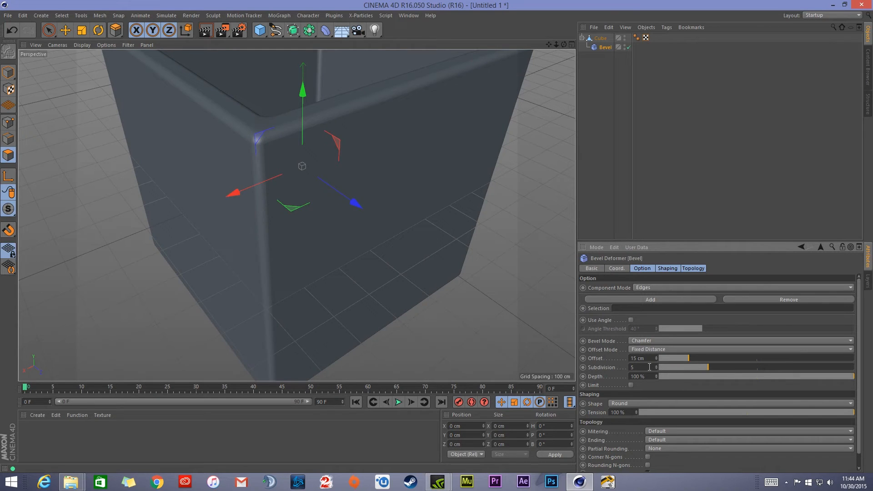
pyautogui.scroll(1, 649, 368)
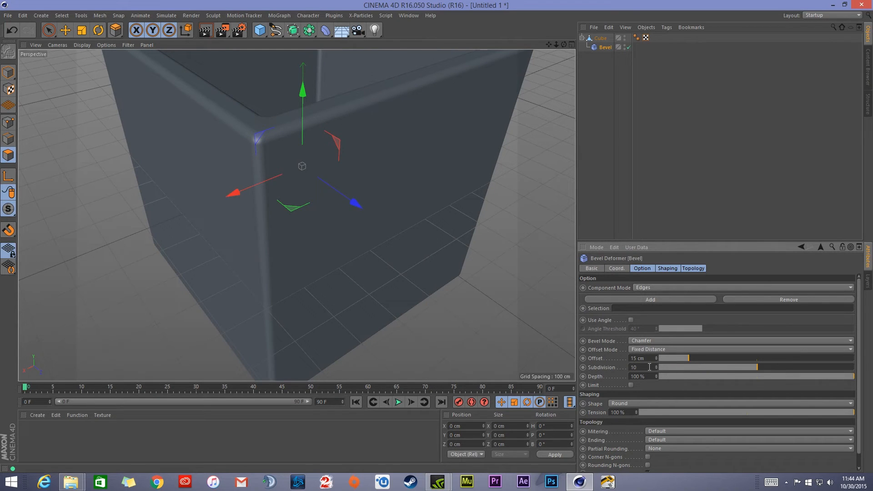
# Add a second cube primitive at the centre of the hollow box.
pyautogui.keyDown('alt'); pyautogui.moveTo(342, 136); pyautogui.dragTo(326, 209); pyautogui.keyUp('alt')
pyautogui.keyDown('alt'); pyautogui.moveTo(335, 172); pyautogui.dragTo(326, 254); pyautogui.keyUp('alt')
pyautogui.keyDown('alt'); pyautogui.moveTo(300, 213); pyautogui.dragTo(350, 179); pyautogui.keyUp('alt')
pyautogui.click(259, 31)
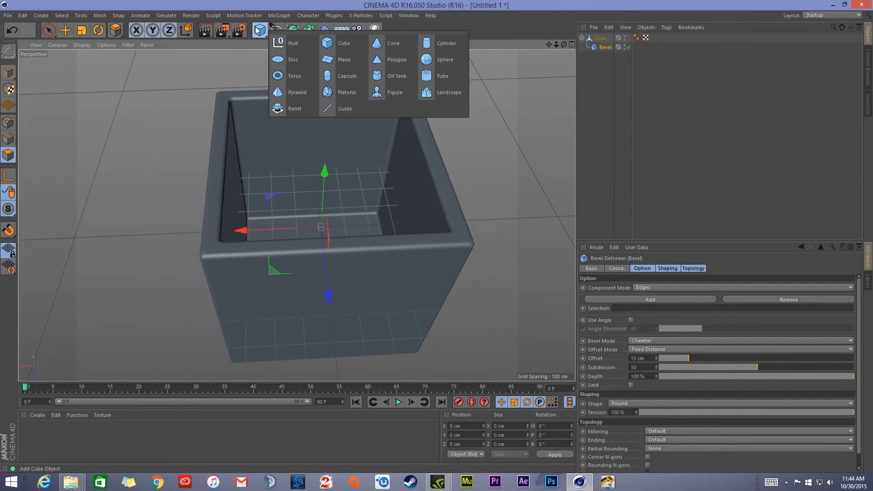
pyautogui.click(342, 45)
pyautogui.keyDown('alt'); pyautogui.moveTo(415, 91); pyautogui.dragTo(373, 218); pyautogui.keyUp('alt')
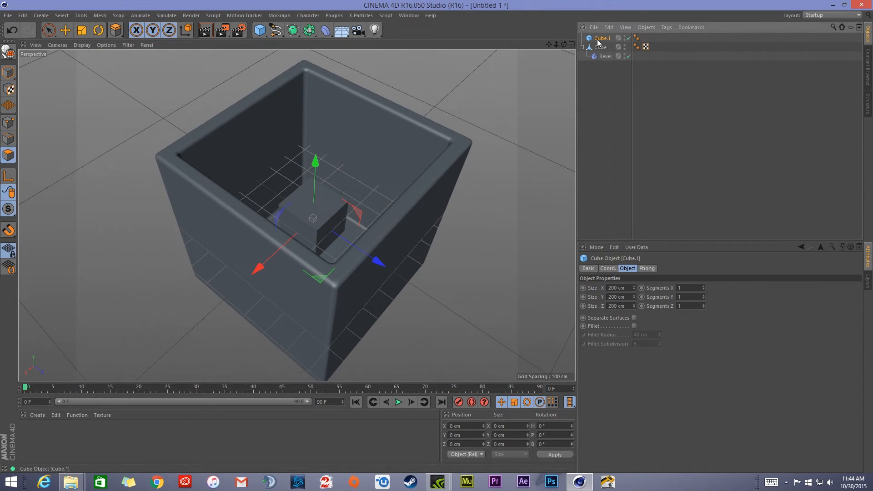
# Set the second cube's X, Y and Z sizes to 800 cm each.
pyautogui.click(627, 287)
pyautogui.write('800')
pyautogui.press('Tab')
pyautogui.write('800')
pyautogui.press('Tab')
pyautogui.write('800')
pyautogui.press('Return')
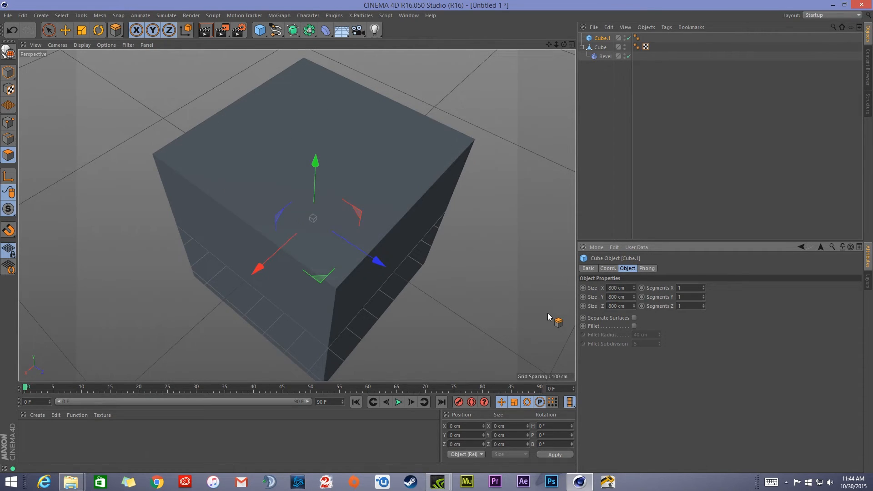
# Shrink the second cube to 700 cm in X, Y and Z to fit inside the box.
pyautogui.keyDown('alt'); pyautogui.moveTo(372, 286); pyautogui.dragTo(349, 242); pyautogui.keyUp('alt')
pyautogui.click(611, 288)
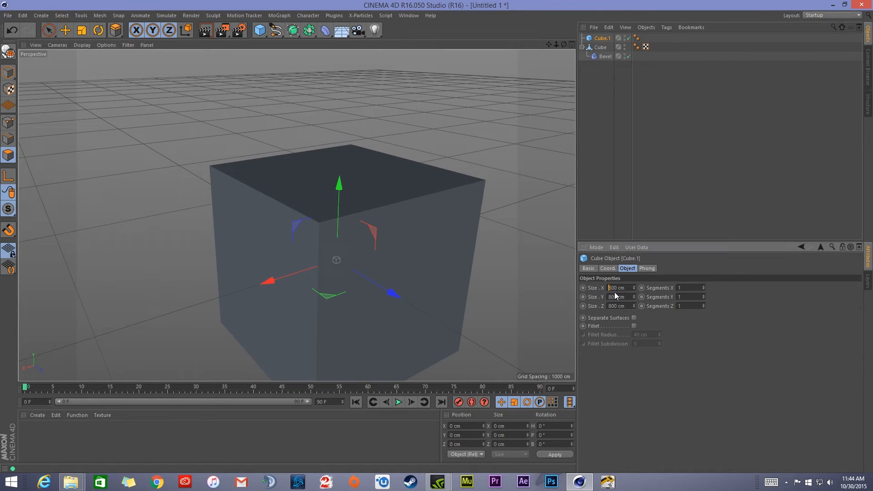
pyautogui.write('7')
pyautogui.press('Tab')
pyautogui.press('Down')
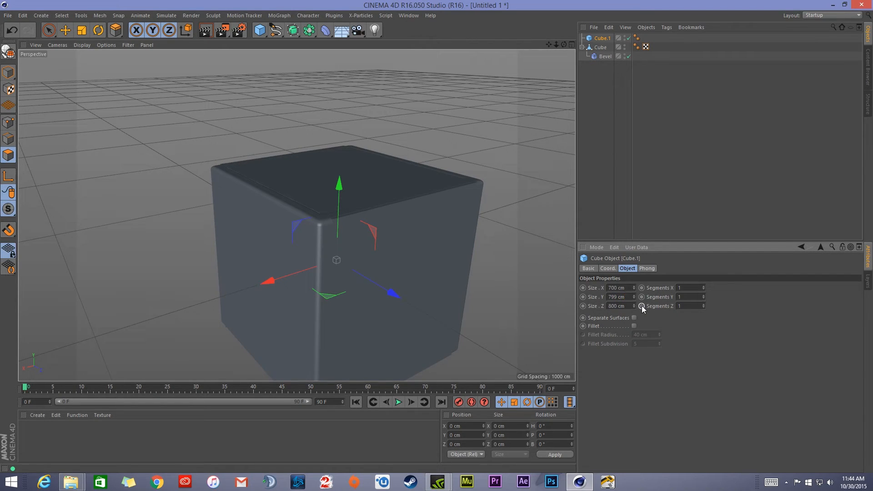
pyautogui.press('BackSpace')
pyautogui.press('BackSpace')
pyautogui.press('BackSpace')
pyautogui.press('BackSpace')
pyautogui.write('00')
pyautogui.press('Tab')
pyautogui.write('7')
pyautogui.press('Return')
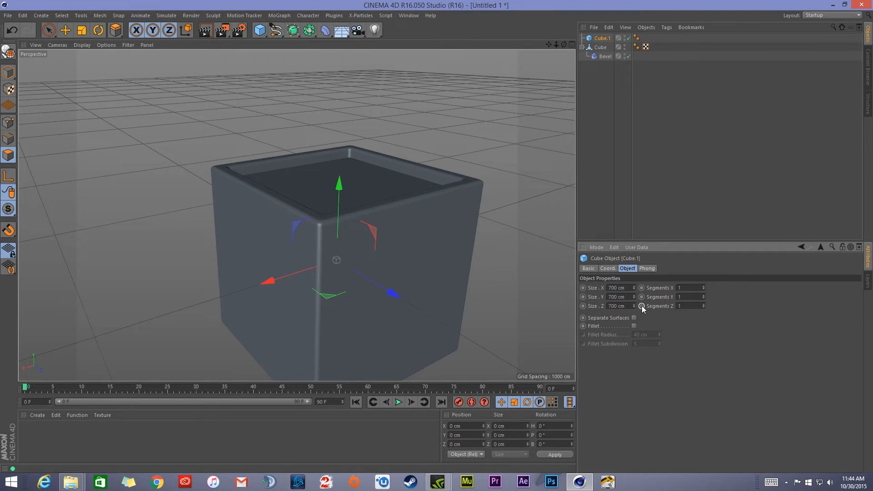
# Narrow the inner cube's X size to about 694 cm in the front view, working in model mode.
pyautogui.scroll(3, 396, 205)
pyautogui.middleClick(408, 206)
pyautogui.middleClick(484, 280)
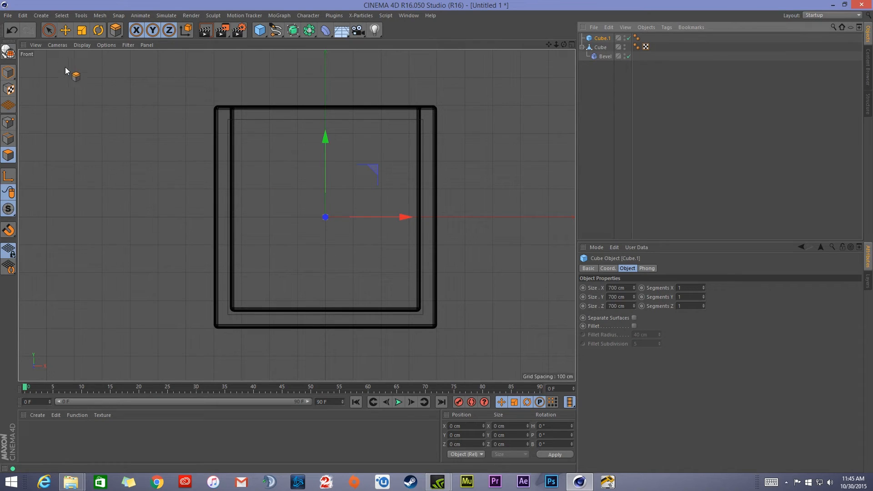
pyautogui.click(9, 72)
pyautogui.scroll(3, 353, 217)
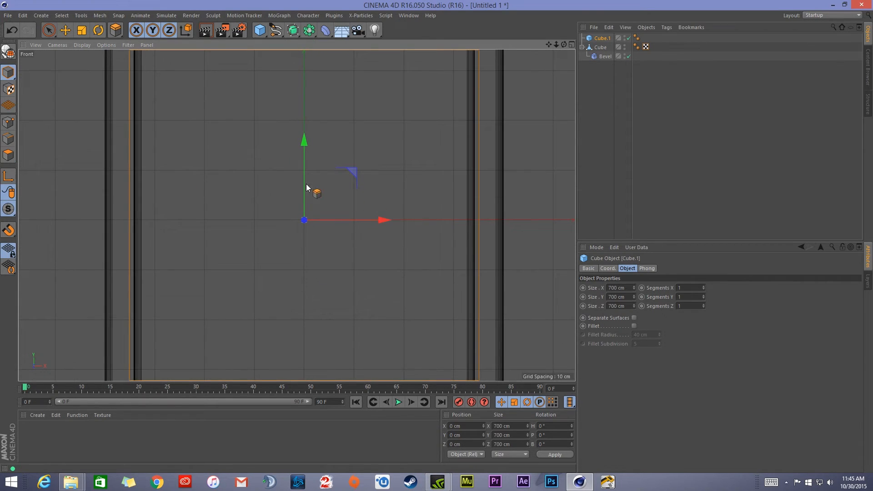
pyautogui.click(65, 30)
pyautogui.scroll(-2, 355, 164)
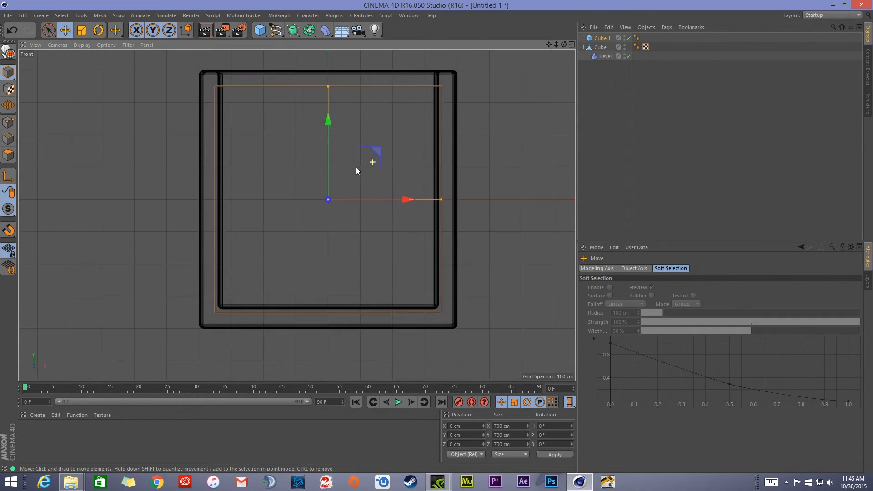
pyautogui.moveTo(438, 210); pyautogui.dragTo(435, 200)
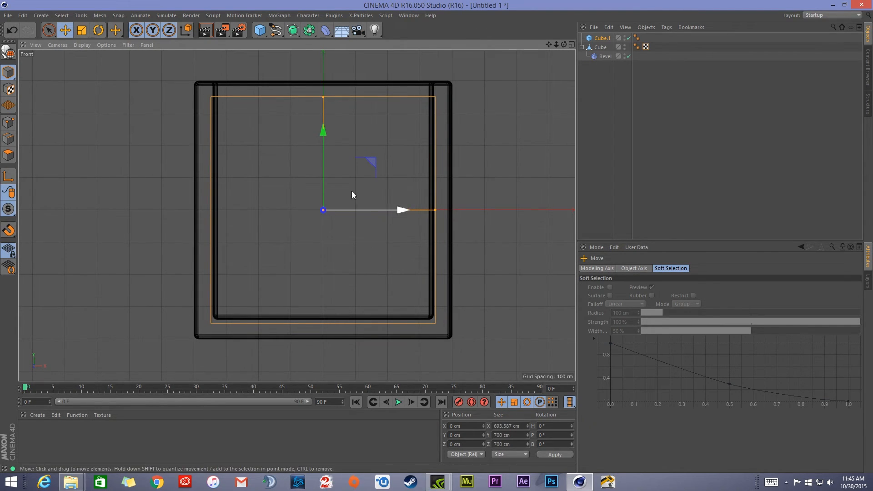
# Raise the inner cube to a Y position of about 8 cm and inspect its fit in the perspective view.
pyautogui.moveTo(326, 132)
pyautogui.mouseDown()
pyautogui.moveTo(326, 119)
pyautogui.moveTo(330, 132)
pyautogui.mouseUp()
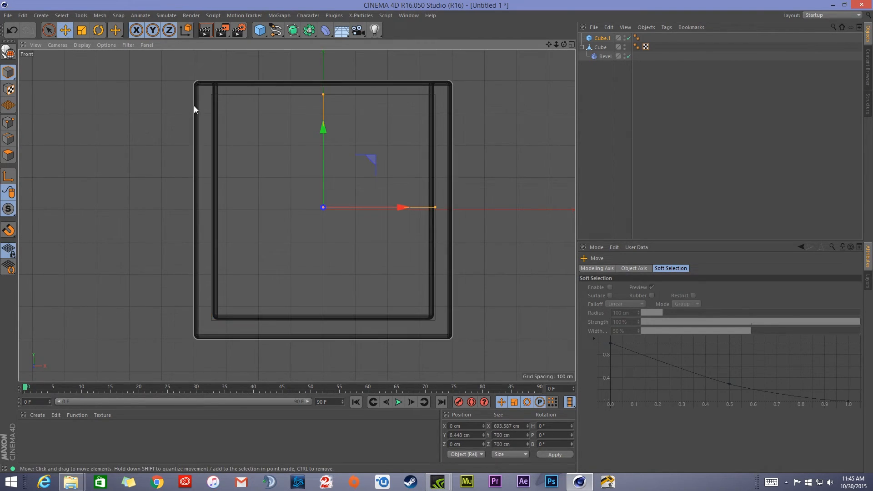
pyautogui.middleClick(398, 111)
pyautogui.middleClick(178, 119)
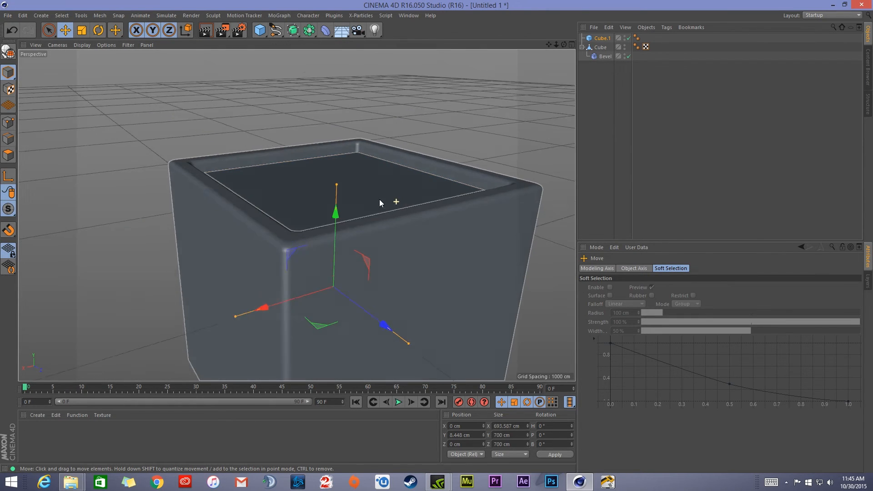
pyautogui.keyDown('alt'); pyautogui.moveTo(390, 201); pyautogui.dragTo(371, 273); pyautogui.keyUp('alt')
pyautogui.keyDown('alt'); pyautogui.moveTo(413, 158); pyautogui.dragTo(353, 195, button='middle'); pyautogui.keyUp('alt')
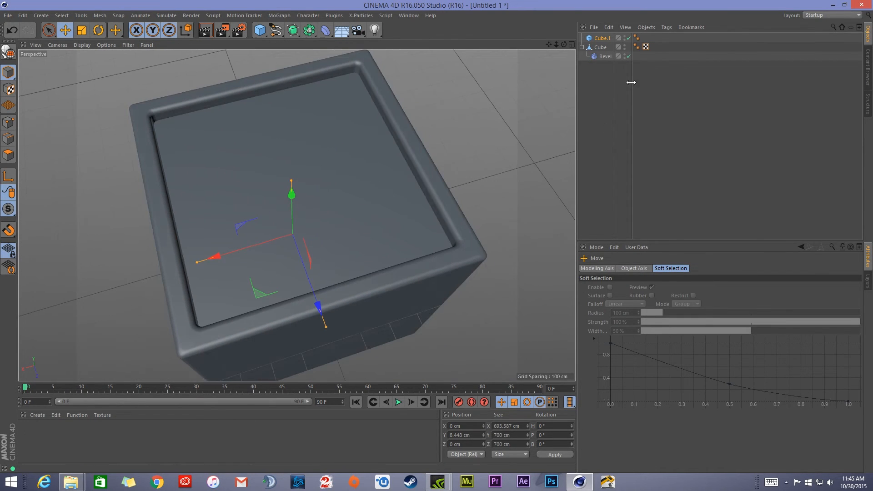
# Display the perspective view in shading with mesh lines while the inner cube is selected.
pyautogui.click(602, 39)
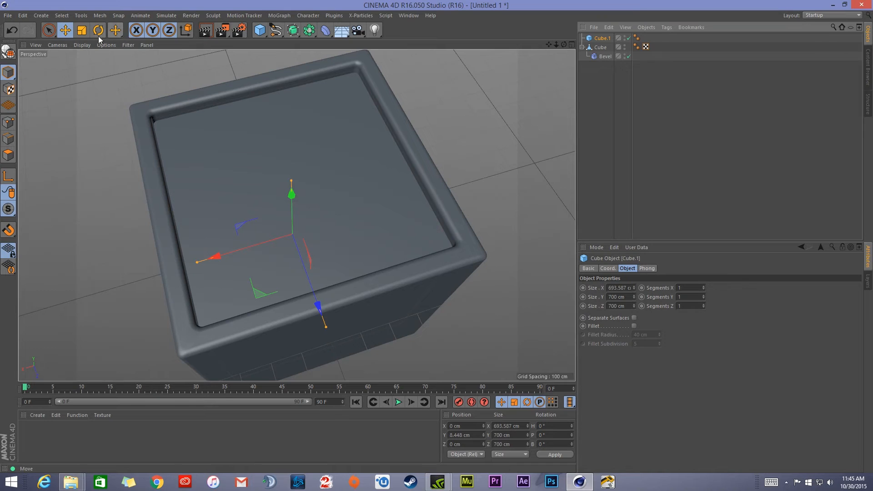
pyautogui.click(82, 45)
pyautogui.click(96, 70)
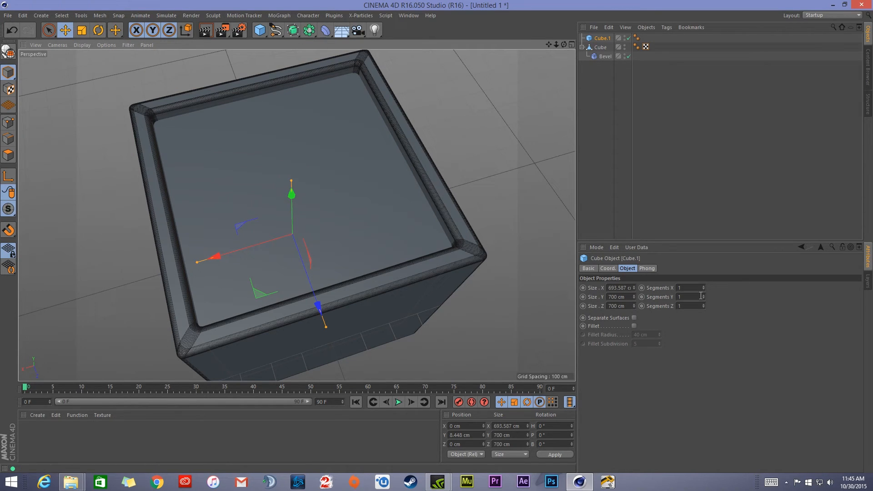
# Set the inner cube to 10 segments in X and Z, keeping 1 segment in Y.
pyautogui.scroll(3, 689, 298)
pyautogui.scroll(6, 688, 287)
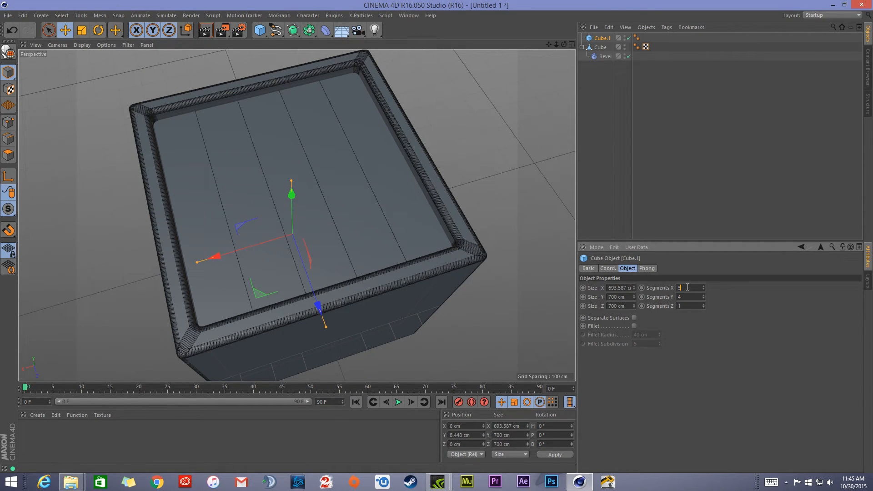
pyautogui.scroll(1, 688, 287)
pyautogui.scroll(2, 686, 288)
pyautogui.scroll(9, 683, 307)
pyautogui.scroll(-2, 685, 308)
pyautogui.scroll(4, 397, 176)
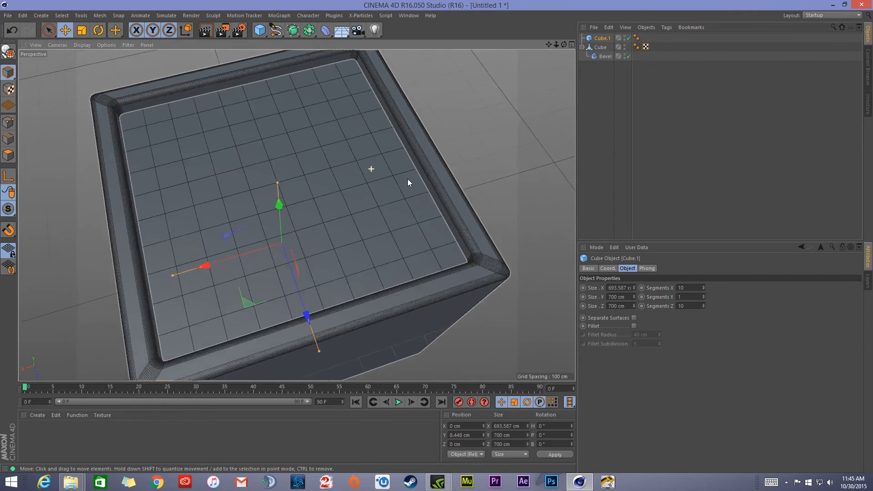
# Add a Displacer deformer and make it a child of the inner cube.
pyautogui.click(325, 29)
pyautogui.click(399, 139)
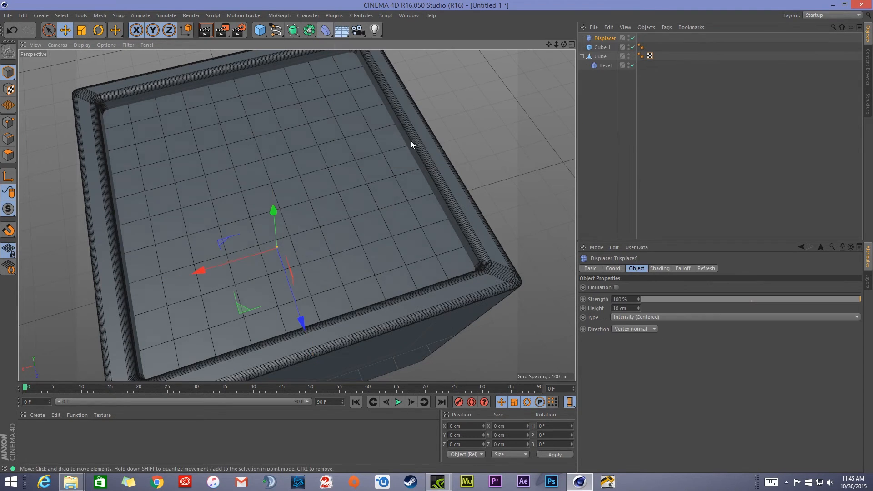
pyautogui.moveTo(602, 37); pyautogui.dragTo(600, 48)
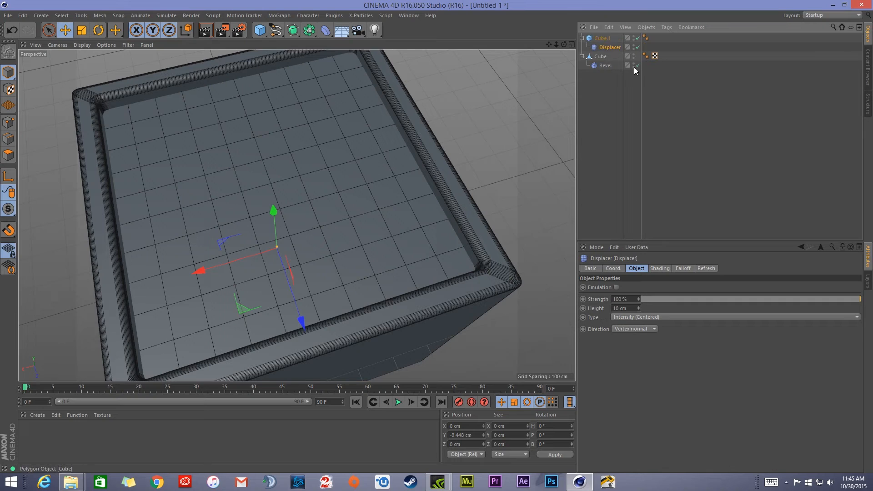
# Assign a Noise shader to the Displacer and inspect the deformed top surface up close.
pyautogui.click(659, 269)
pyautogui.click(611, 296)
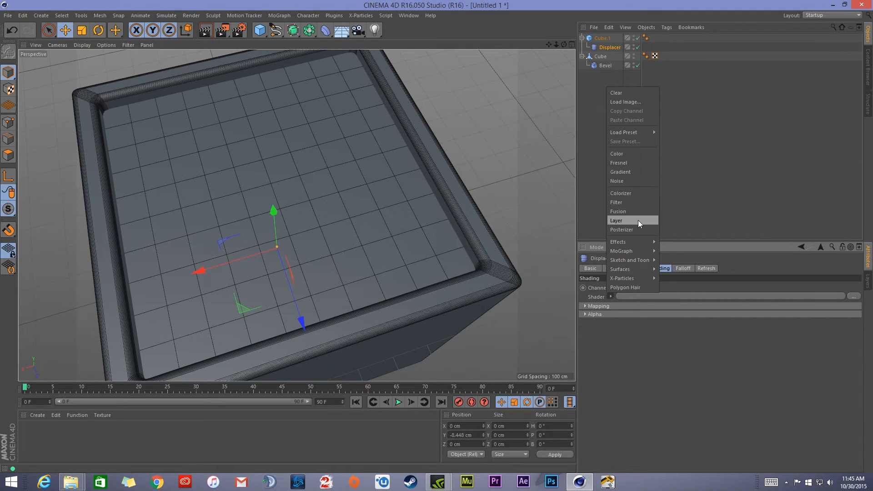
pyautogui.click(635, 181)
pyautogui.keyDown('alt'); pyautogui.moveTo(299, 338); pyautogui.dragTo(349, 212); pyautogui.keyUp('alt')
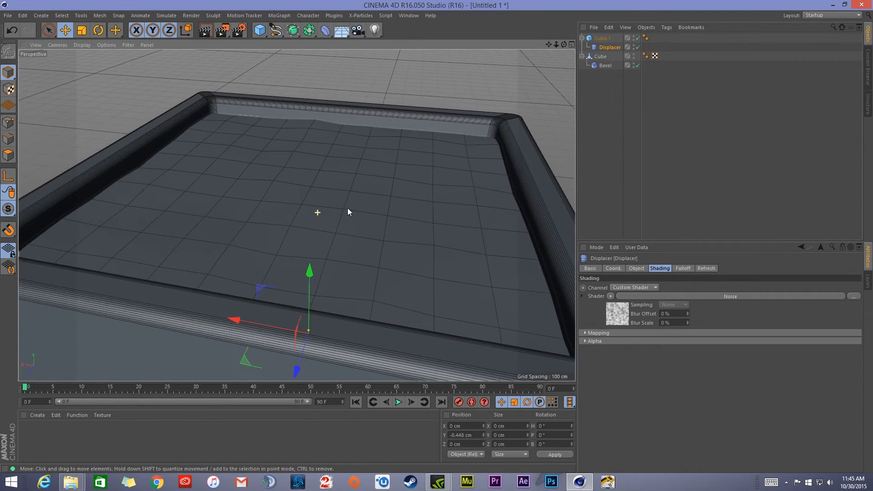
pyautogui.keyDown('alt'); pyautogui.moveTo(407, 158); pyautogui.dragTo(381, 176, button='middle'); pyautogui.keyUp('alt')
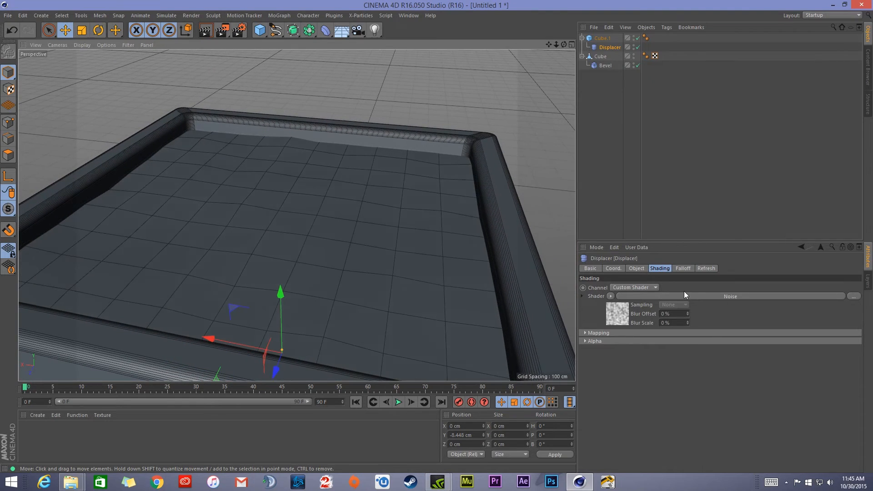
# Set the Displacer's height to 60 cm.
pyautogui.click(637, 269)
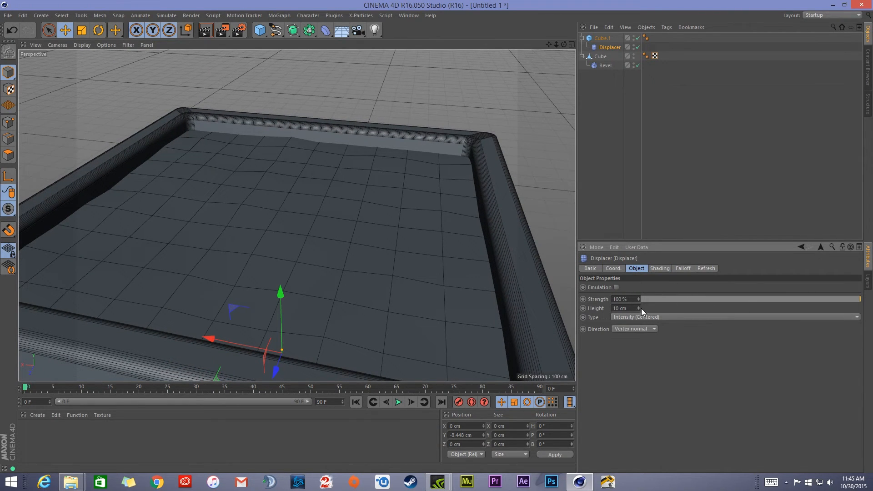
pyautogui.moveTo(641, 312); pyautogui.dragTo(647, 290)
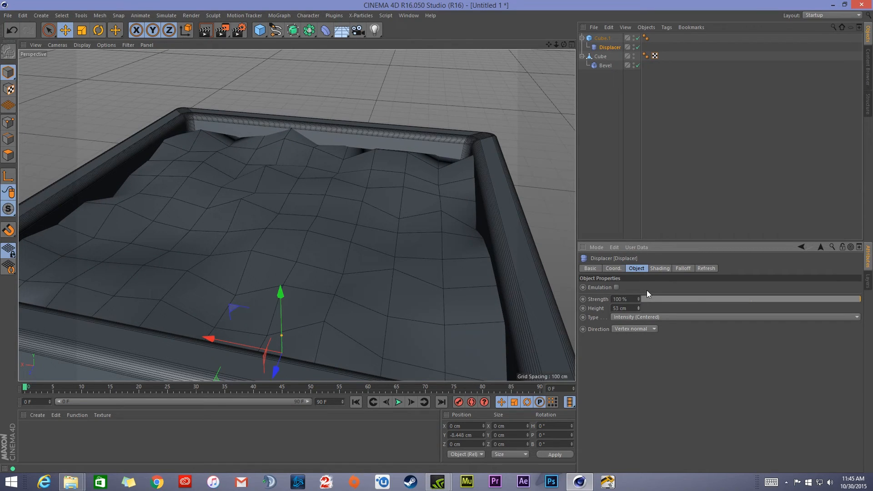
pyautogui.write('60')
pyautogui.press('Return')
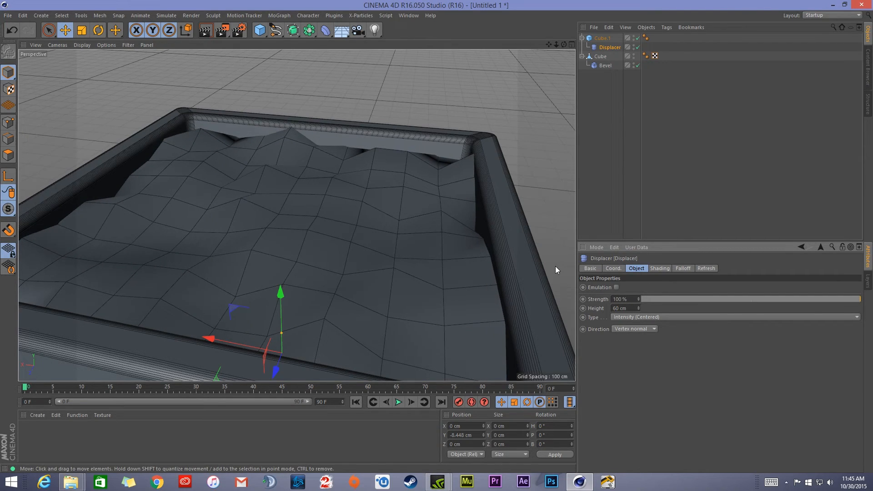
# Add a Subdivision Surface, nest the inner cube under it, and inspect the smoothed surface against the box walls.
pyautogui.click(293, 30)
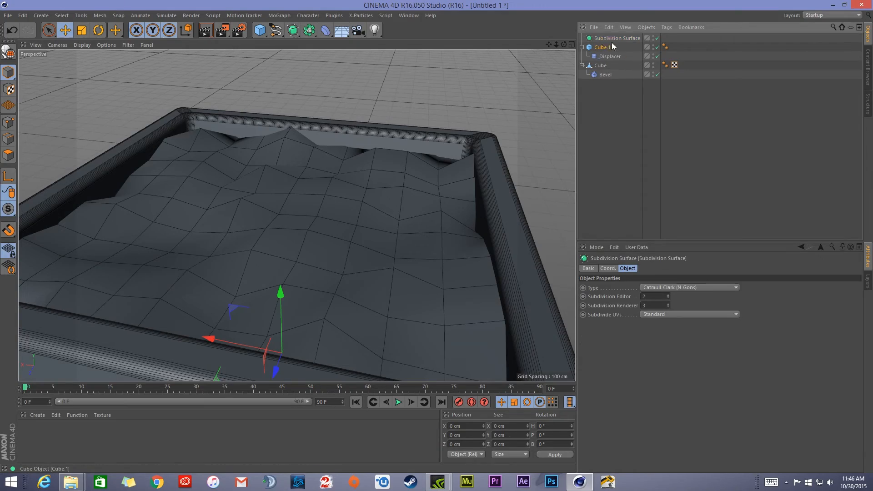
pyautogui.moveTo(606, 40); pyautogui.dragTo(606, 38)
pyautogui.keyDown('alt'); pyautogui.moveTo(298, 215); pyautogui.dragTo(304, 197, button='middle'); pyautogui.keyUp('alt')
pyautogui.keyDown('alt'); pyautogui.moveTo(375, 162); pyautogui.dragTo(426, 239); pyautogui.keyUp('alt')
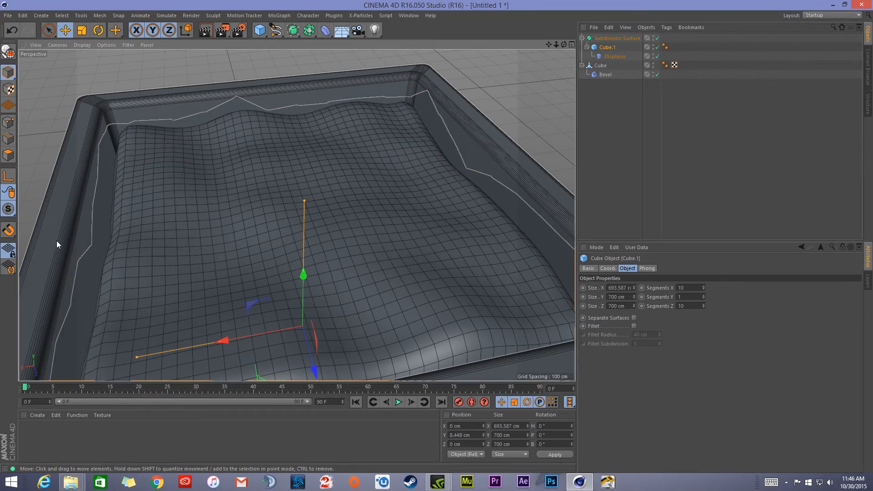
pyautogui.keyDown('alt'); pyautogui.moveTo(232, 245); pyautogui.dragTo(321, 181, button='middle'); pyautogui.keyUp('alt')
pyautogui.keyDown('alt'); pyautogui.moveTo(245, 196); pyautogui.dragTo(241, 228); pyautogui.keyUp('alt')
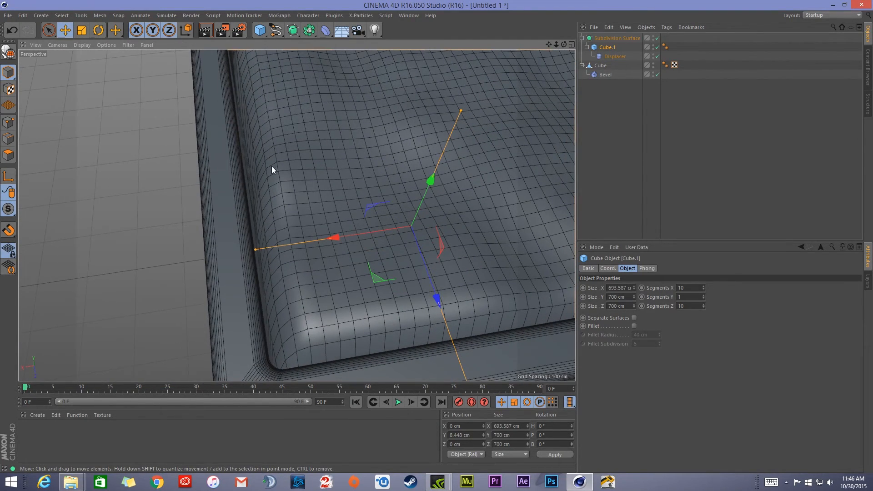
# Widen the inner cube's X size to about 733 cm in the front view.
pyautogui.middleClick(271, 170)
pyautogui.middleClick(468, 273)
pyautogui.moveTo(436, 209); pyautogui.dragTo(442, 209)
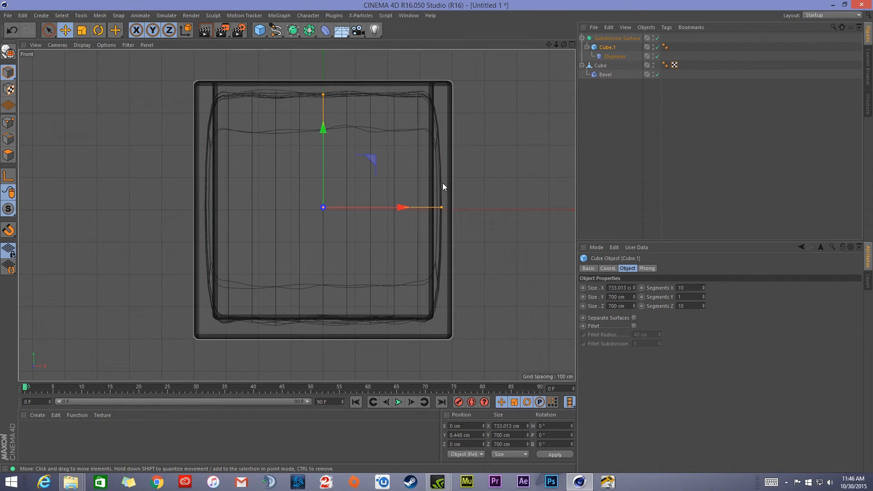
pyautogui.middleClick(431, 162)
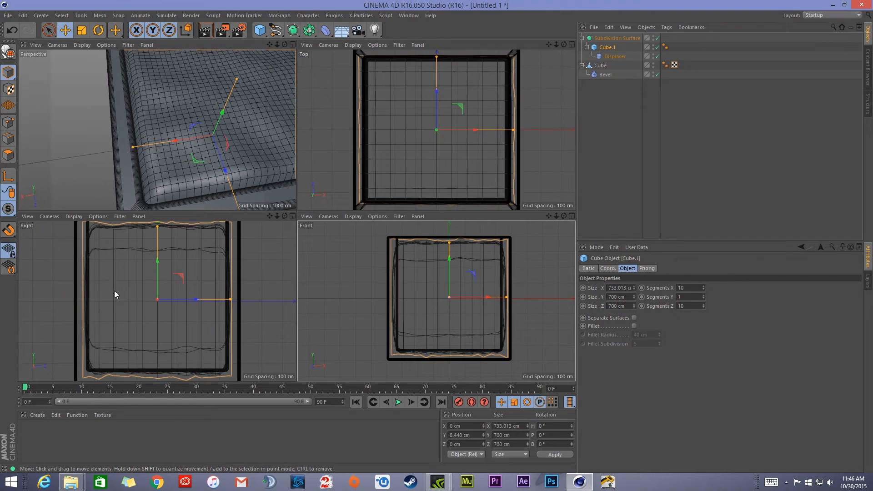
# Extend the inner cube's Z size to about 729 cm in the right view and check the fit in perspective.
pyautogui.middleClick(118, 293)
pyautogui.moveTo(447, 212); pyautogui.dragTo(450, 211)
pyautogui.middleClick(428, 194)
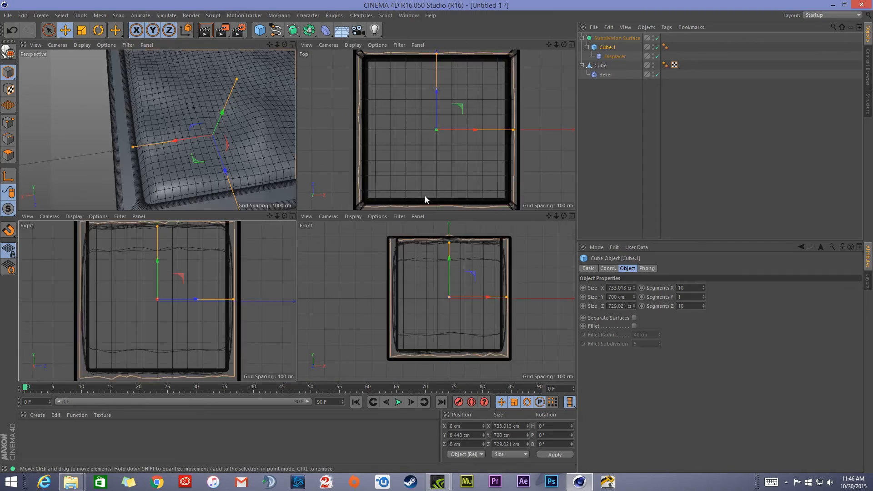
pyautogui.middleClick(211, 136)
pyautogui.keyDown('alt'); pyautogui.moveTo(510, 145); pyautogui.dragTo(351, 273); pyautogui.keyUp('alt')
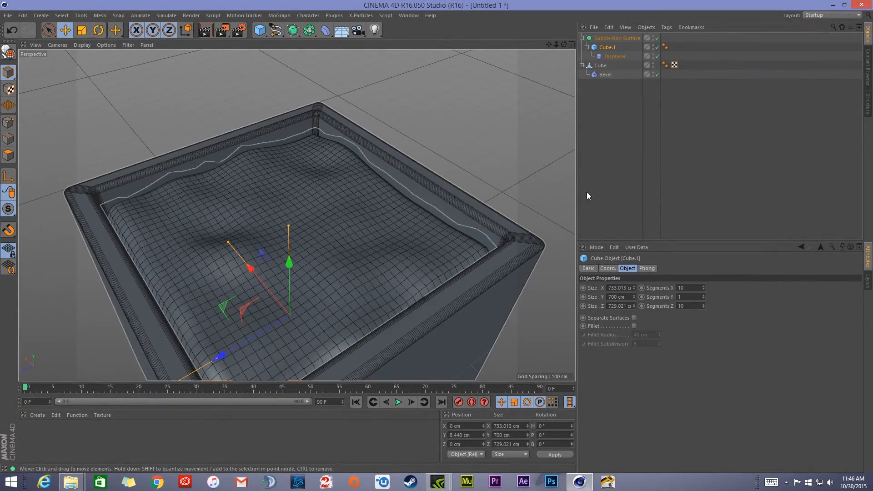
# Open the settings of the Displacer's Noise shader and set the noise speed to 5 %.
pyautogui.click(616, 56)
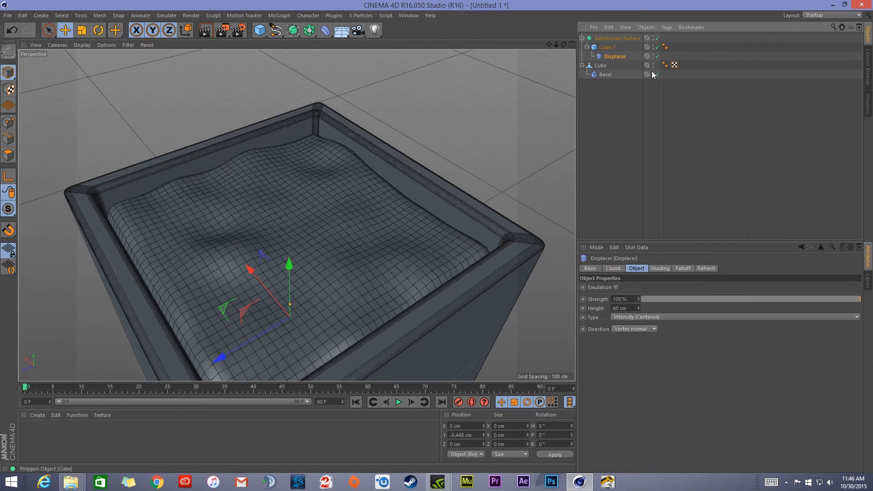
pyautogui.click(660, 269)
pyautogui.click(620, 316)
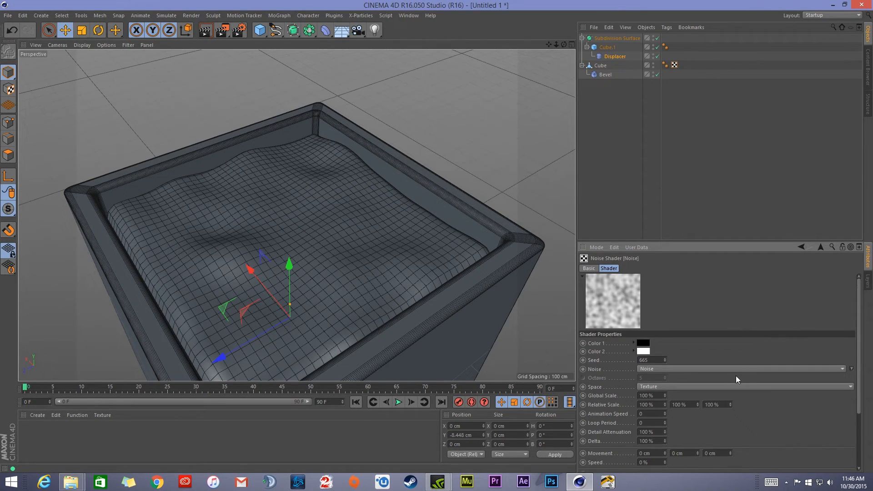
pyautogui.scroll(-3, 728, 346)
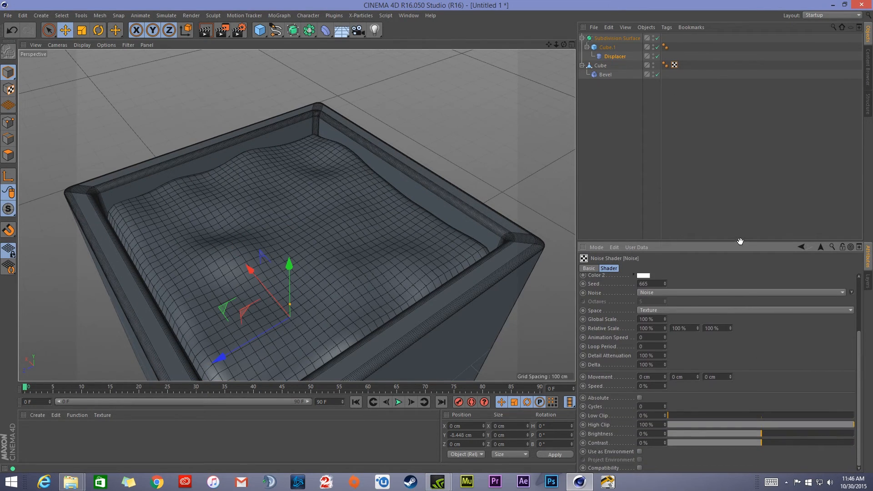
pyautogui.click(654, 387)
pyautogui.write('5')
pyautogui.press('Return')
# Set the noise speed to 1 % and preview the animation.
pyautogui.click(651, 387)
pyautogui.write('1')
pyautogui.press('Return')
pyautogui.click(398, 403)
pyautogui.click(398, 402)
# Set the noise's Y movement to 1 cm and play the animation to check it.
pyautogui.doubleClick(685, 377)
pyautogui.write('1')
pyautogui.press('Return')
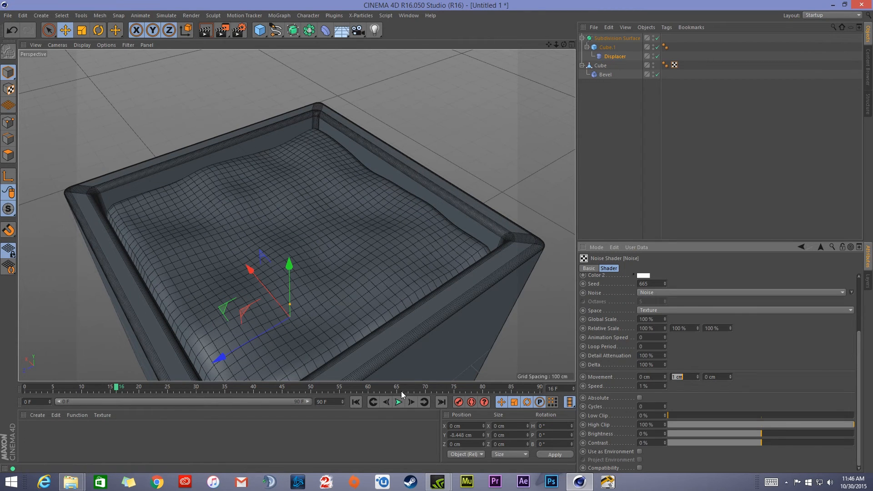
pyautogui.click(401, 406)
pyautogui.click(399, 405)
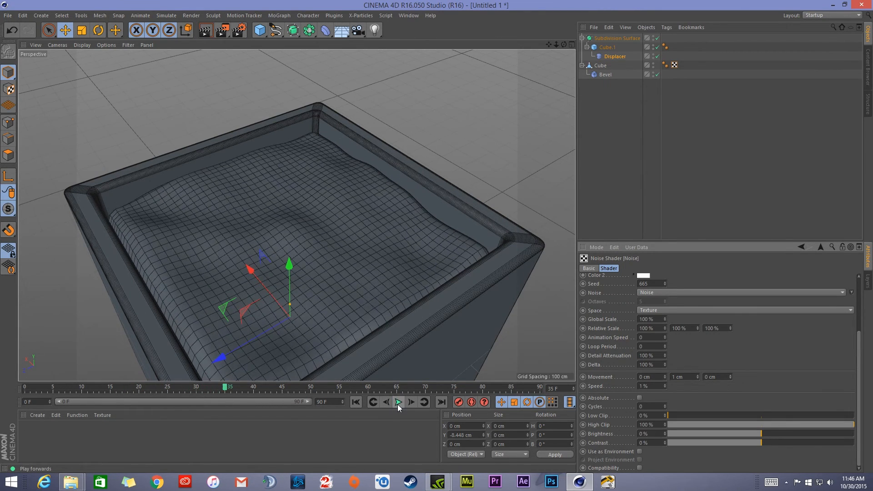
# Reset the noise's Y movement to 0 cm, set its X movement to 1 cm, and play the animation.
pyautogui.doubleClick(682, 377)
pyautogui.write('0')
pyautogui.press('Return')
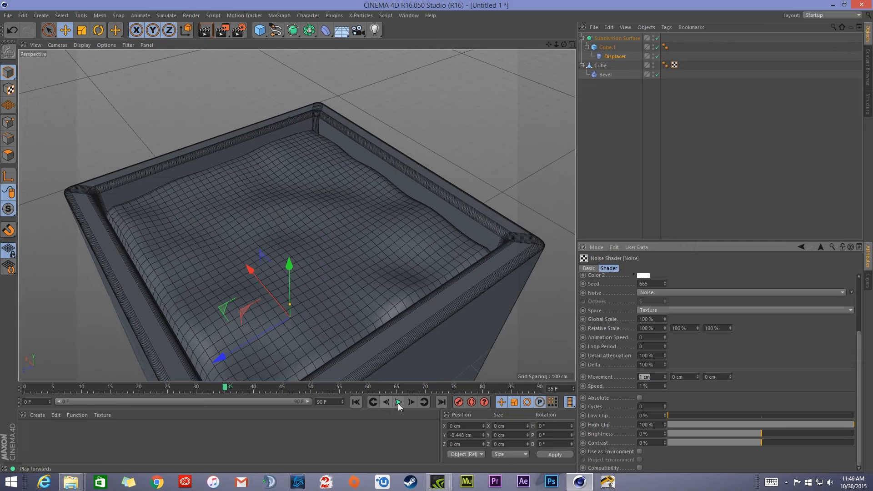
pyautogui.click(398, 403)
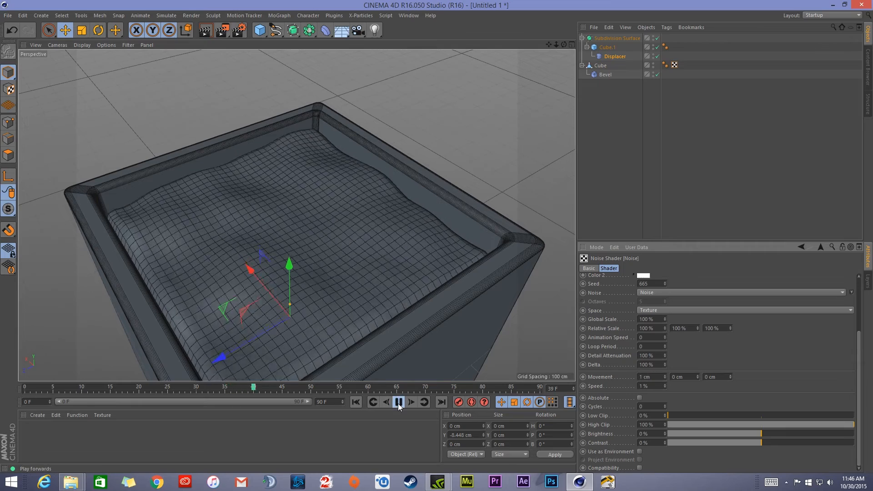
# Reset the noise's X movement to 0 cm, set its Z movement to 1 cm, and preview the animation.
pyautogui.doubleClick(658, 377)
pyautogui.write('0')
pyautogui.press('Return')
pyautogui.doubleClick(720, 377)
pyautogui.write('1')
pyautogui.press('Return')
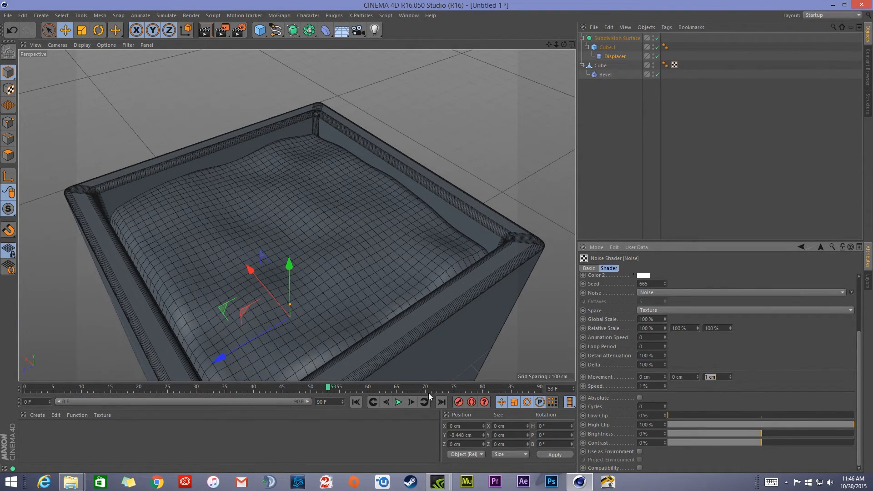
pyautogui.click(400, 402)
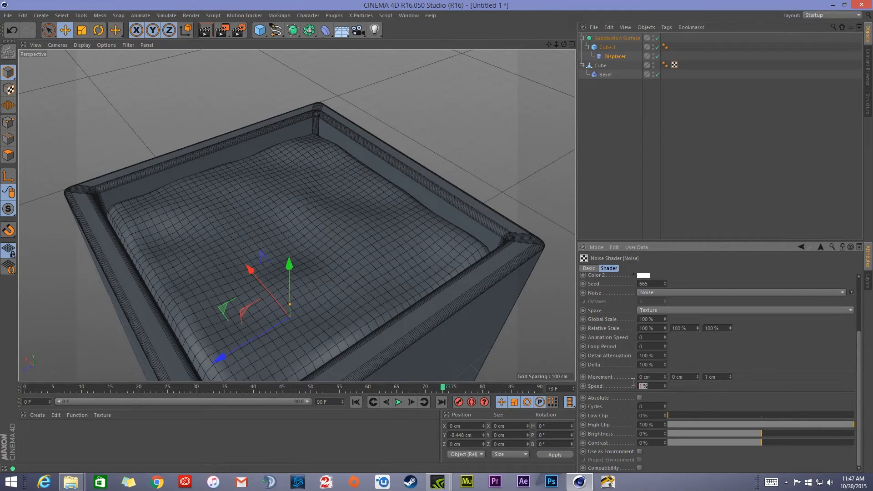
# Set the noise speed to 0.5 % and replay the animation from the first frame.
pyautogui.write('0.5')
pyautogui.press('Return')
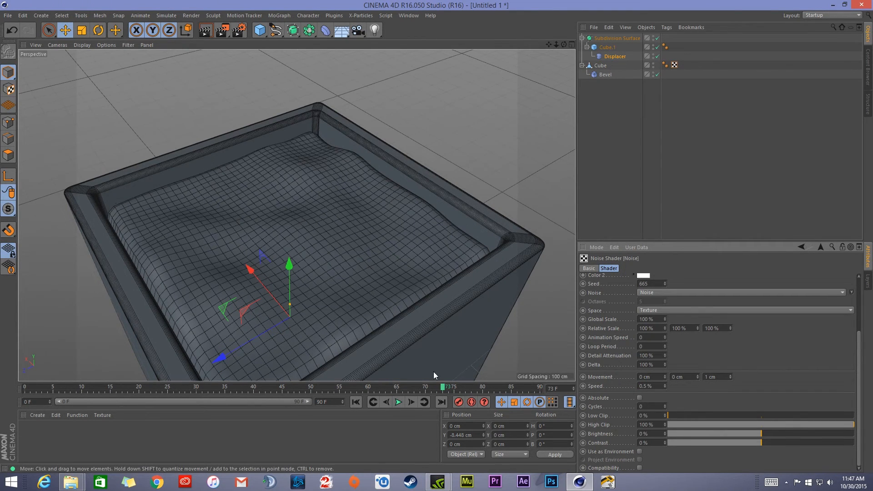
pyautogui.click(356, 402)
pyautogui.click(398, 402)
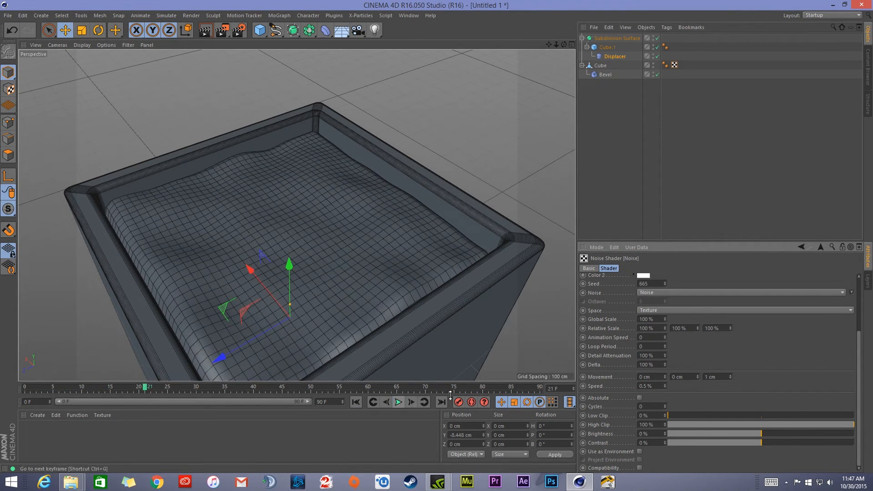
# Set the noise's Z movement to 0.5 cm and replay the animation from the first frame.
pyautogui.click(705, 377)
pyautogui.write('0.5')
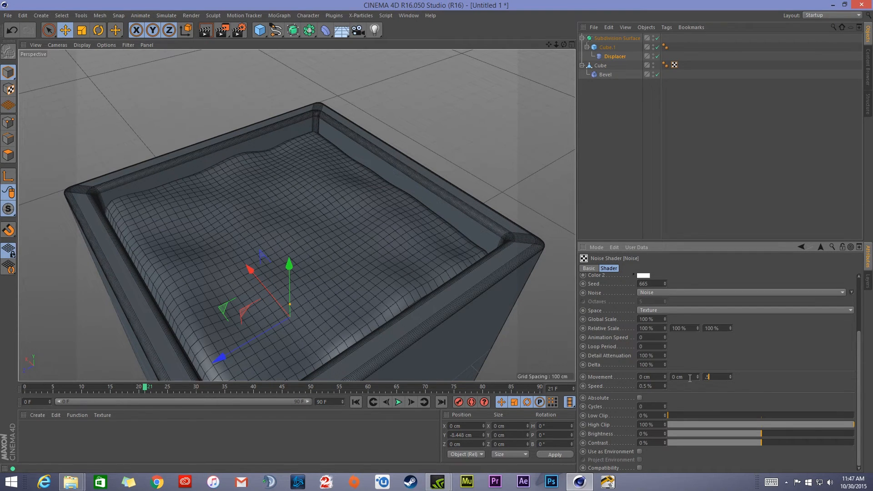
pyautogui.press('Return')
pyautogui.click(356, 402)
pyautogui.click(399, 403)
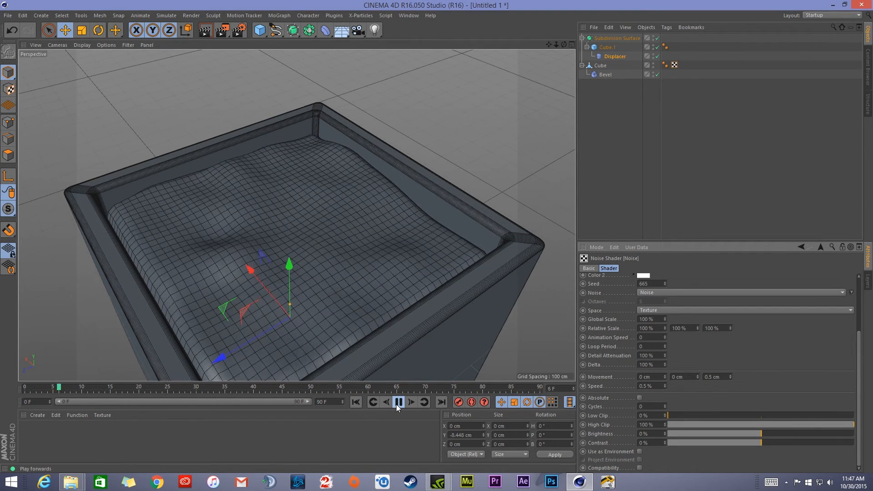
pyautogui.click(400, 403)
# Set the noise speed to 0.1 % and preview the animation.
pyautogui.moveTo(650, 386); pyautogui.dragTo(612, 382)
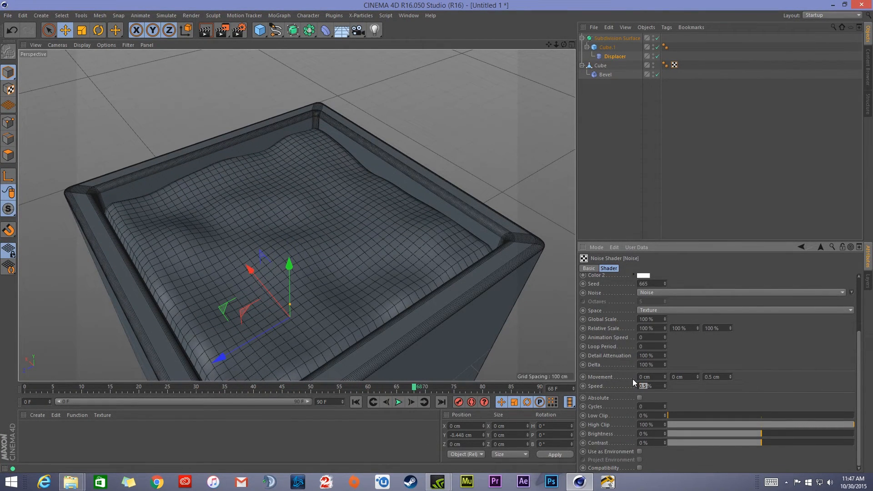
pyautogui.write('0.1')
pyautogui.press('Return')
pyautogui.click(399, 402)
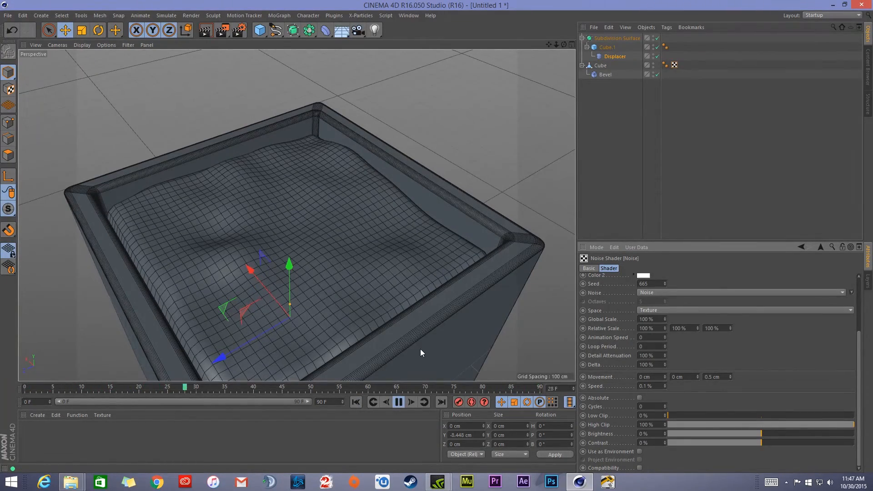
pyautogui.click(399, 402)
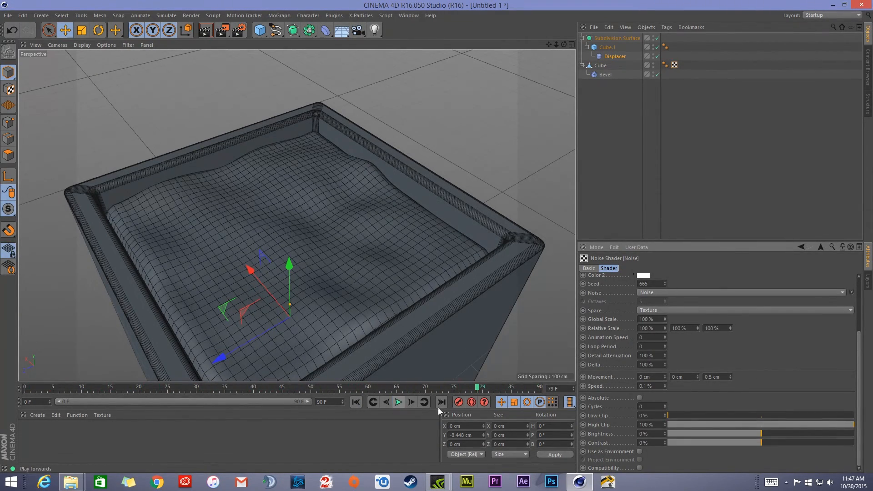
# Set the noise's Z movement to 0.7 cm and replay the animation from the first frame.
pyautogui.doubleClick(720, 376)
pyautogui.write('0.7')
pyautogui.press('Return')
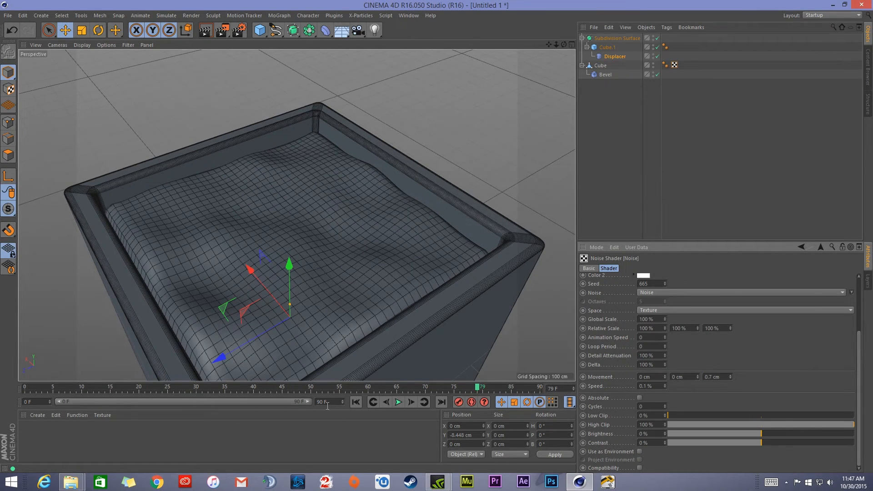
pyautogui.click(356, 403)
pyautogui.click(399, 402)
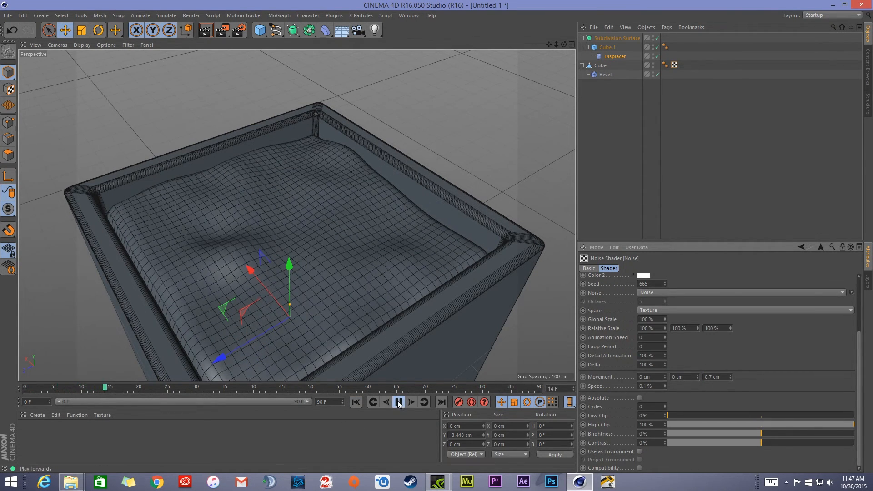
pyautogui.click(399, 402)
# Set the noise speed to 0.2 % and replay the animation from the first frame.
pyautogui.doubleClick(646, 386)
pyautogui.write('0.2')
pyautogui.press('Return')
pyautogui.click(355, 402)
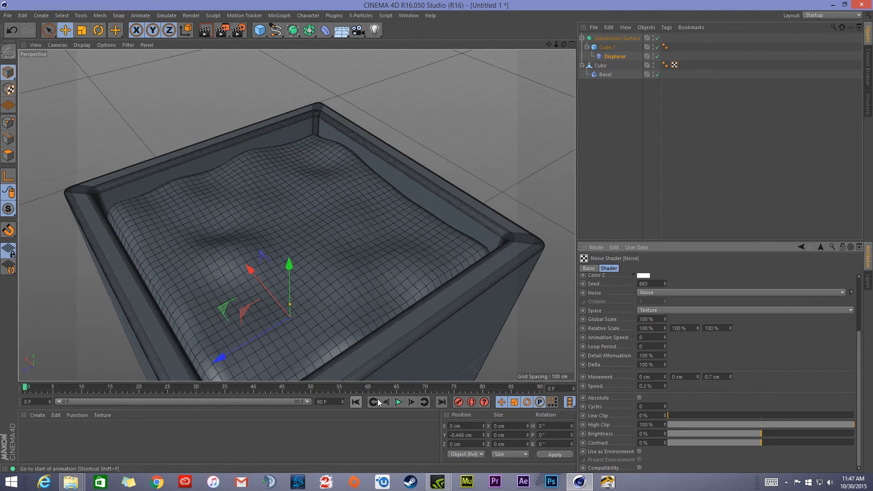
pyautogui.click(399, 402)
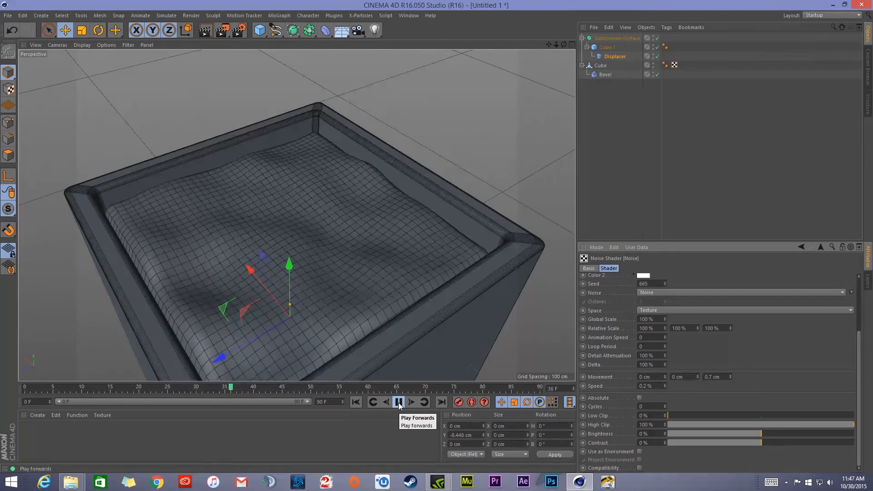
pyautogui.click(398, 403)
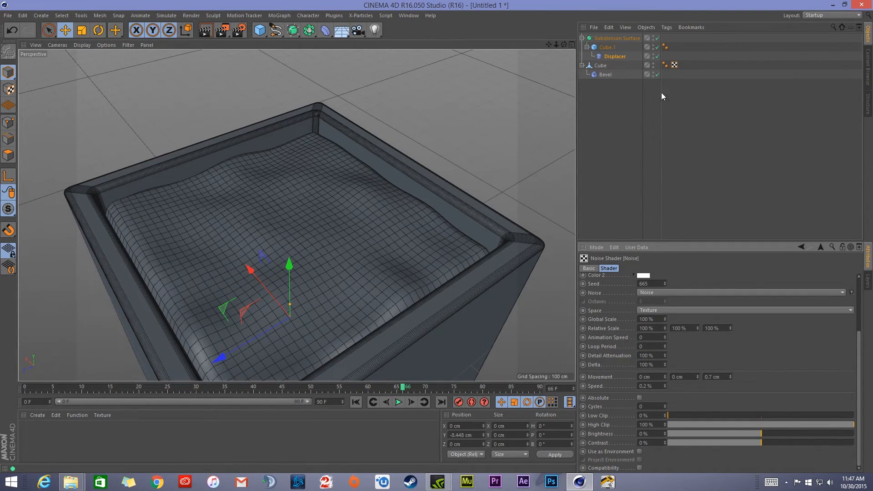
# Set the Subdivision Surface's editor subdivision to 3 and preview the animation.
pyautogui.click(615, 38)
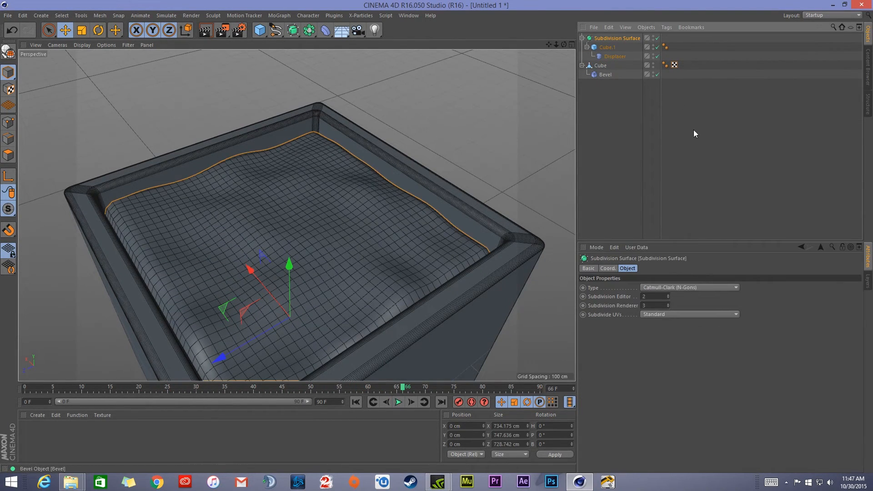
pyautogui.click(668, 295)
pyautogui.keyDown('alt'); pyautogui.moveTo(324, 283); pyautogui.dragTo(392, 395); pyautogui.keyUp('alt')
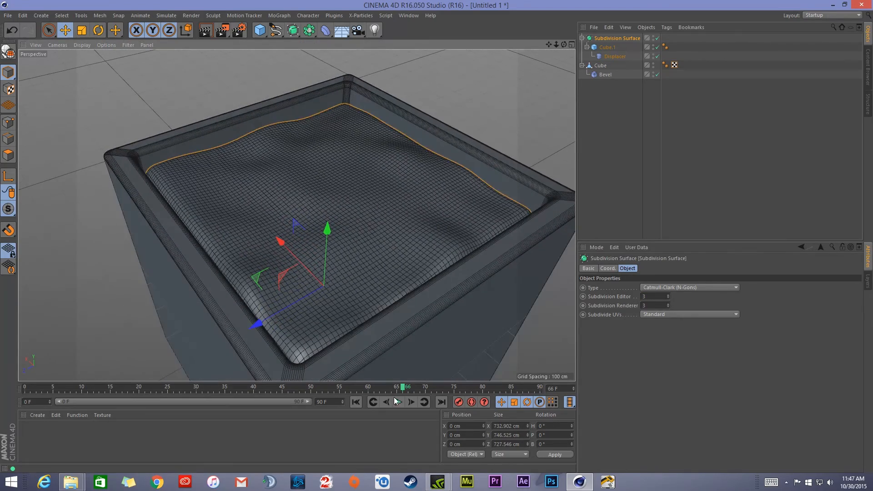
pyautogui.click(399, 402)
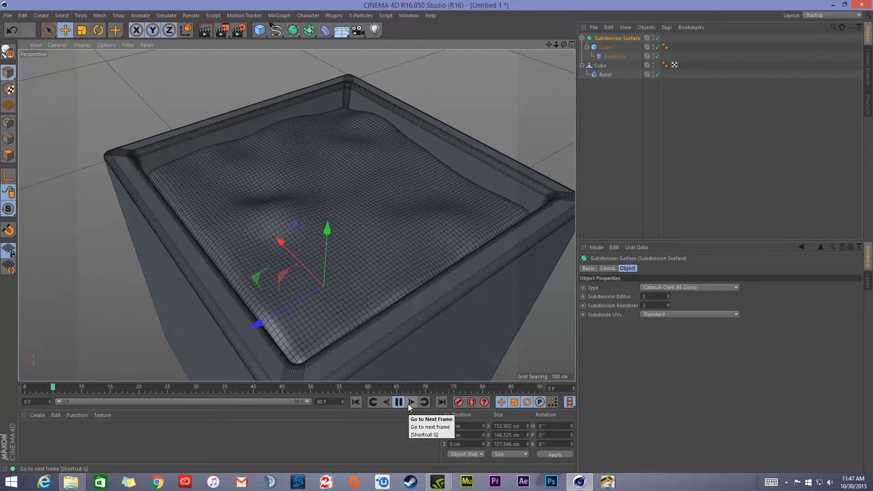
pyautogui.click(401, 401)
# Add a new cube and raise it above the box to a Y position of about 696 cm.
pyautogui.keyDown('alt'); pyautogui.moveTo(414, 285); pyautogui.dragTo(392, 286, button='middle'); pyautogui.keyUp('alt')
pyautogui.keyDown('alt'); pyautogui.moveTo(376, 296); pyautogui.dragTo(375, 274); pyautogui.keyUp('alt')
pyautogui.keyDown('alt'); pyautogui.moveTo(406, 288); pyautogui.dragTo(376, 299, button='right'); pyautogui.keyUp('alt')
pyautogui.keyDown('alt'); pyautogui.moveTo(376, 299); pyautogui.dragTo(375, 170, button='middle'); pyautogui.keyUp('alt')
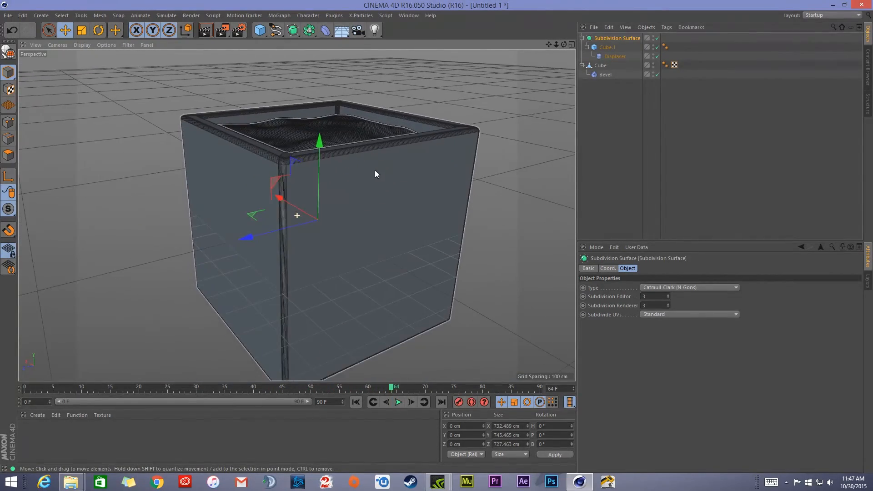
pyautogui.keyDown('alt'); pyautogui.moveTo(375, 173); pyautogui.dragTo(360, 191, button='right'); pyautogui.keyUp('alt')
pyautogui.keyDown('alt'); pyautogui.moveTo(365, 140); pyautogui.dragTo(336, 222); pyautogui.keyUp('alt')
pyautogui.moveTo(348, 165)
pyautogui.keyDown('alt'); pyautogui.mouseDown()
pyautogui.moveTo(330, 248)
pyautogui.moveTo(359, 127)
pyautogui.moveTo(298, 141)
pyautogui.moveTo(342, 173)
pyautogui.mouseUp(); pyautogui.keyUp('alt')
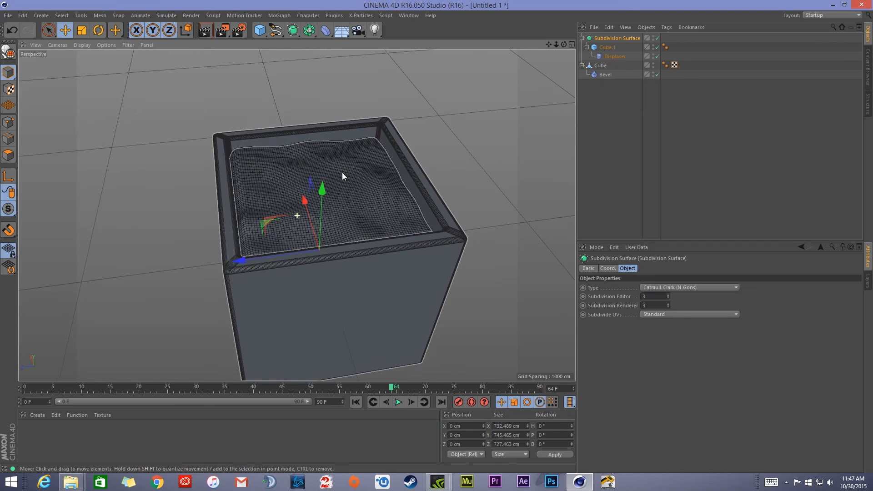
pyautogui.click(262, 31)
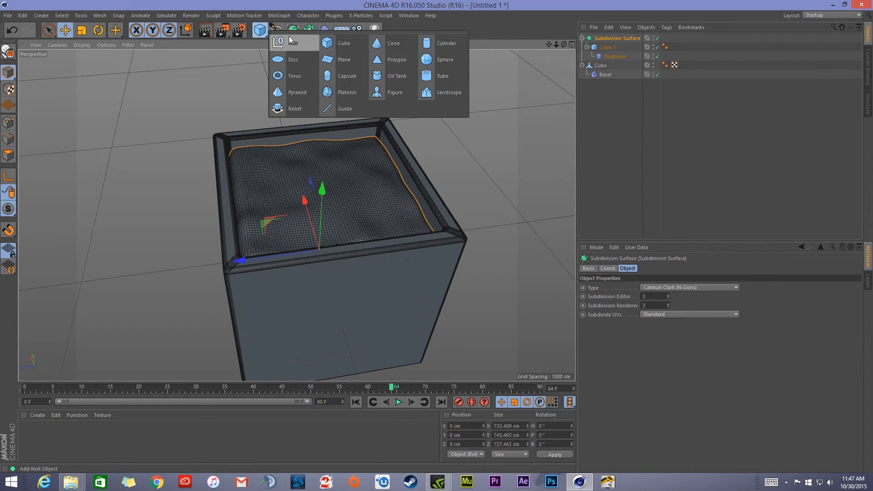
pyautogui.click(339, 37)
pyautogui.moveTo(322, 189); pyautogui.dragTo(325, 51)
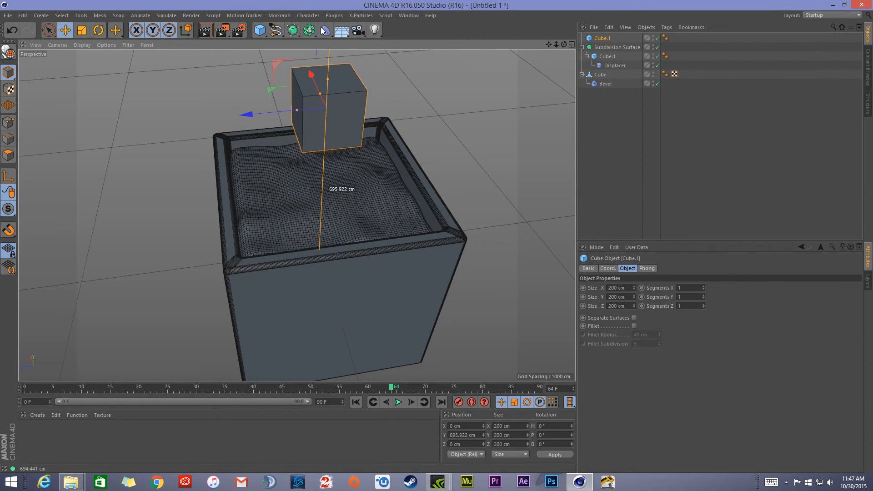
# Set the new cube's X, Y and Z sizes to 100 cm each.
pyautogui.keyDown('alt'); pyautogui.moveTo(332, 141); pyautogui.dragTo(317, 185, button='middle'); pyautogui.keyUp('alt')
pyautogui.keyDown('alt'); pyautogui.moveTo(316, 185); pyautogui.dragTo(336, 151); pyautogui.keyUp('alt')
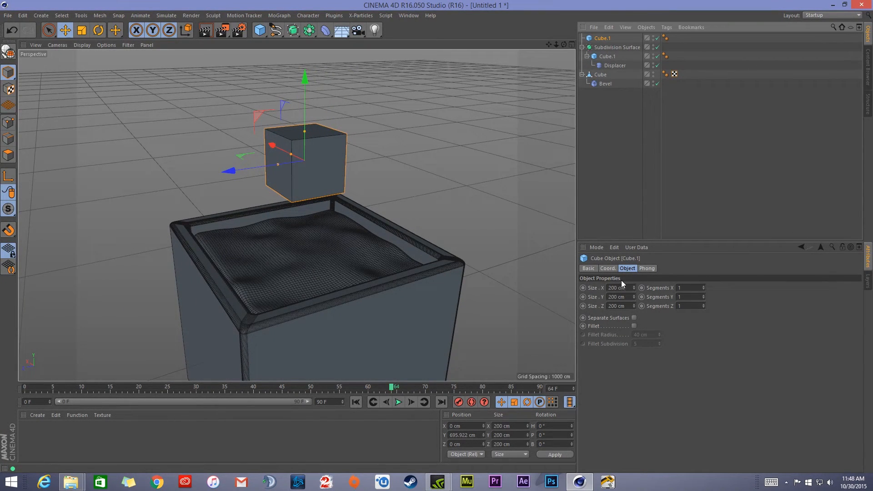
pyautogui.click(632, 288)
pyautogui.write('100')
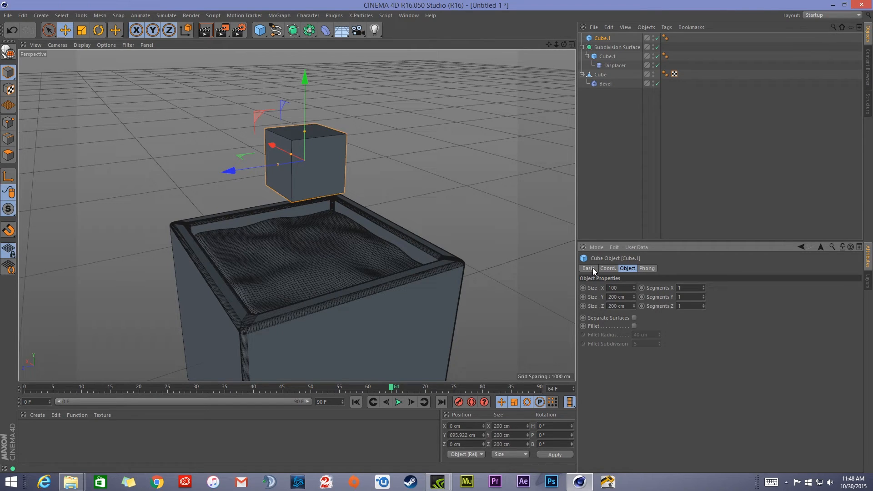
pyautogui.press('Tab')
pyautogui.write('100')
pyautogui.press('Tab')
pyautogui.write('100')
pyautogui.press('Return')
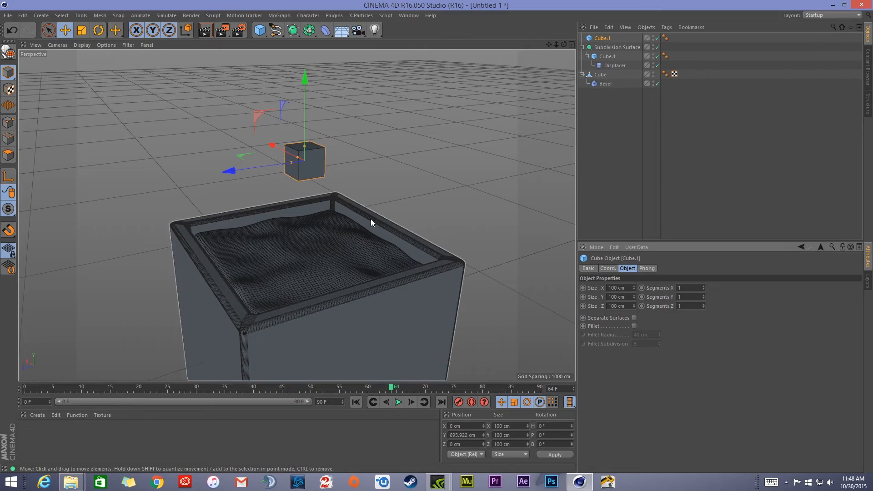
# Resize the new cube above the box to 80 cm in X, Y and Z.
pyautogui.keyDown('alt'); pyautogui.moveTo(304, 155); pyautogui.dragTo(346, 143, button='right'); pyautogui.keyUp('alt')
pyautogui.keyDown('alt'); pyautogui.moveTo(346, 143); pyautogui.dragTo(363, 231); pyautogui.keyUp('alt')
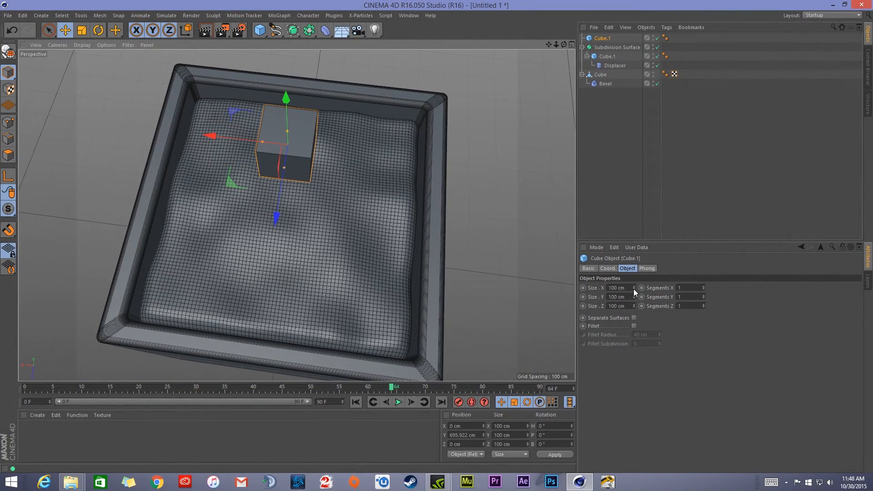
pyautogui.click(619, 288)
pyautogui.write('80')
pyautogui.press('Tab')
pyautogui.write('80')
pyautogui.press('Tab')
pyautogui.write('0')
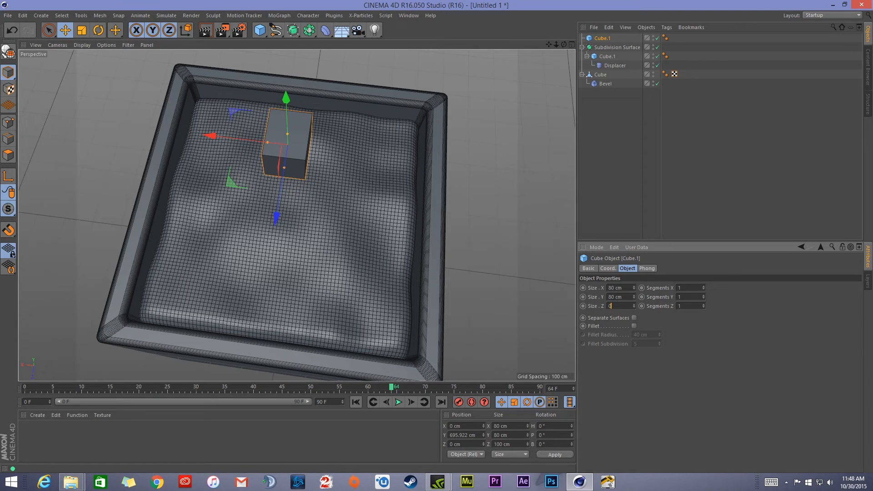
pyautogui.press('Return')
pyautogui.click(632, 306)
pyautogui.write('80')
pyautogui.press('Return')
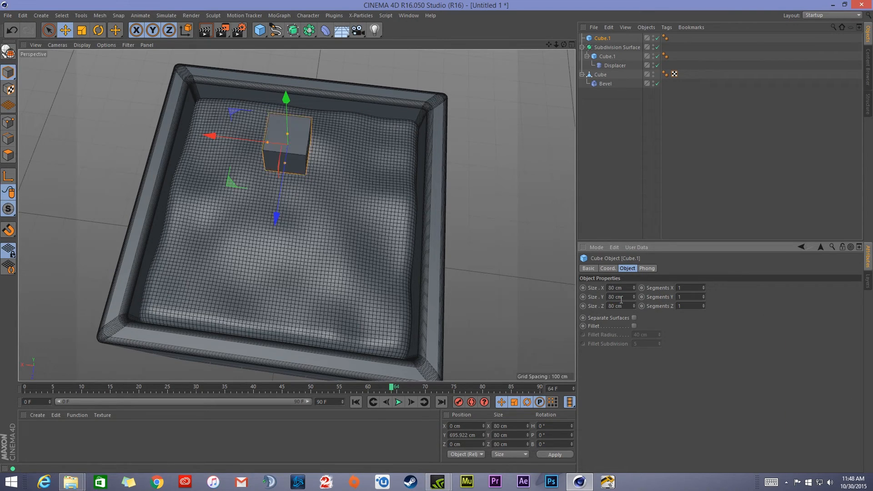
# Enable a fillet on the small cube with a 10 cm radius and a fillet subdivision of 3.
pyautogui.keyDown('alt'); pyautogui.moveTo(309, 151); pyautogui.dragTo(225, 99); pyautogui.keyUp('alt')
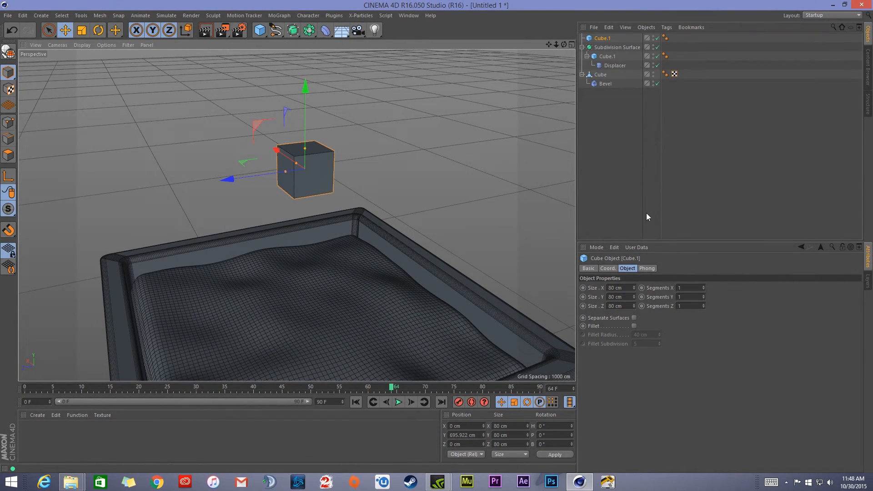
pyautogui.click(634, 326)
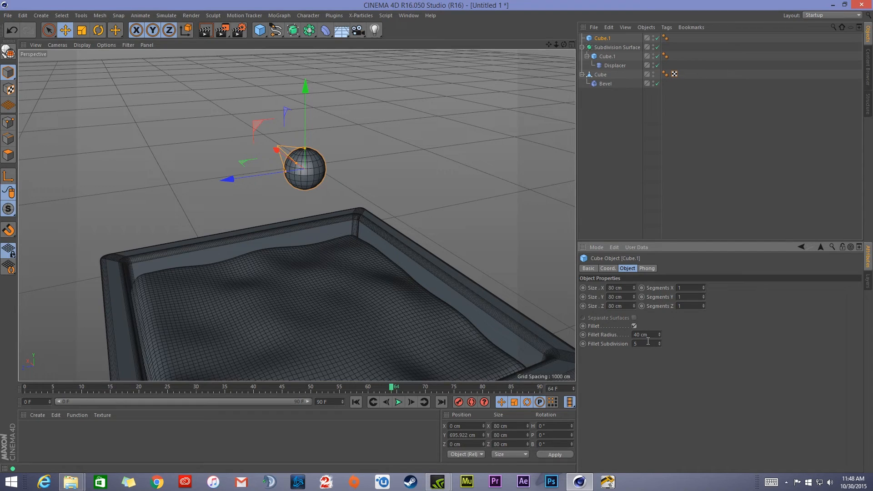
pyautogui.click(647, 337)
pyautogui.scroll(-20, 647, 337)
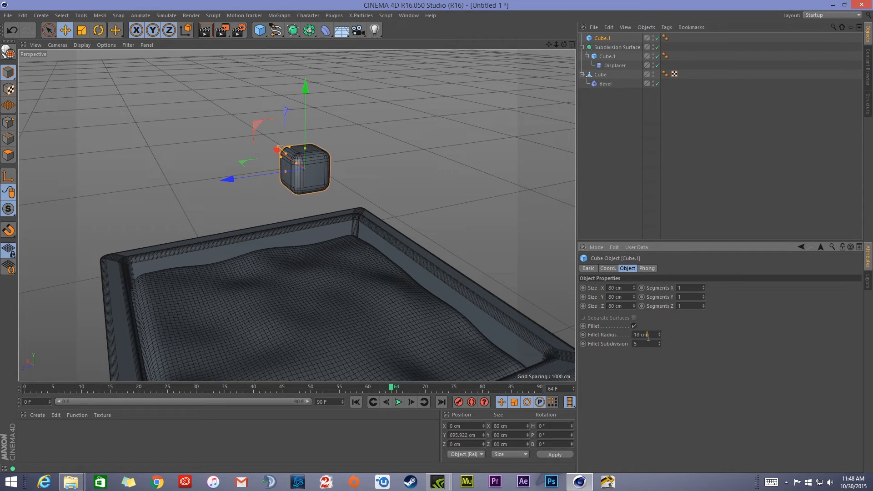
pyautogui.moveTo(644, 337); pyautogui.dragTo(537, 298)
pyautogui.write('10')
pyautogui.press('Return')
pyautogui.click(644, 345)
pyautogui.scroll(-2, 644, 344)
# Nest the small rounded cube in a new MoGraph Cloner and set the cloner's mode to Grid Array.
pyautogui.keyDown('alt'); pyautogui.moveTo(314, 155); pyautogui.dragTo(335, 85); pyautogui.keyUp('alt')
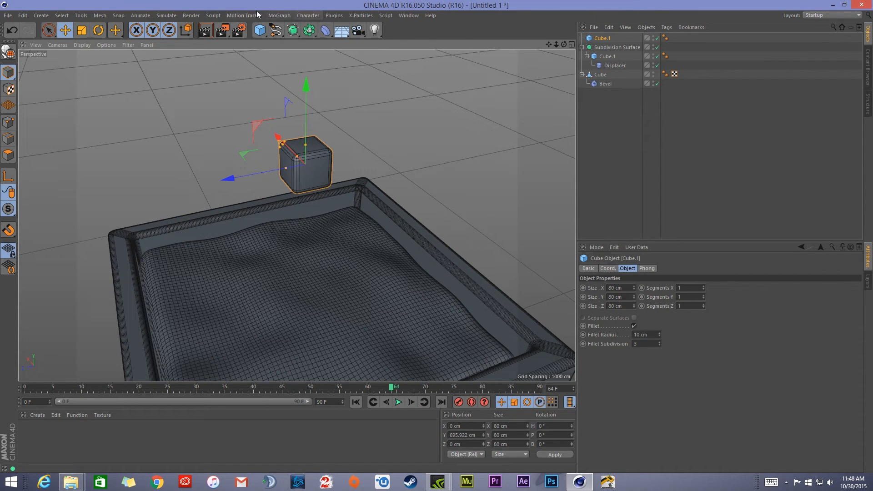
pyautogui.click(279, 16)
pyautogui.click(299, 84)
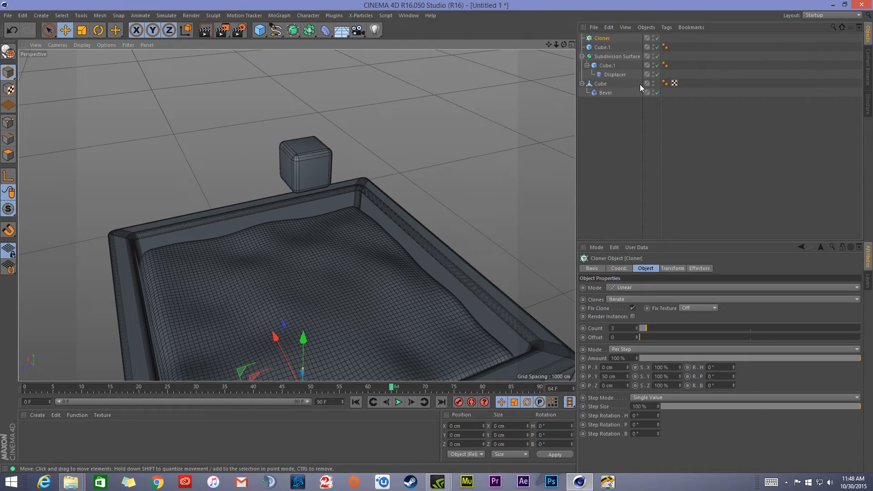
pyautogui.moveTo(603, 47); pyautogui.dragTo(602, 39)
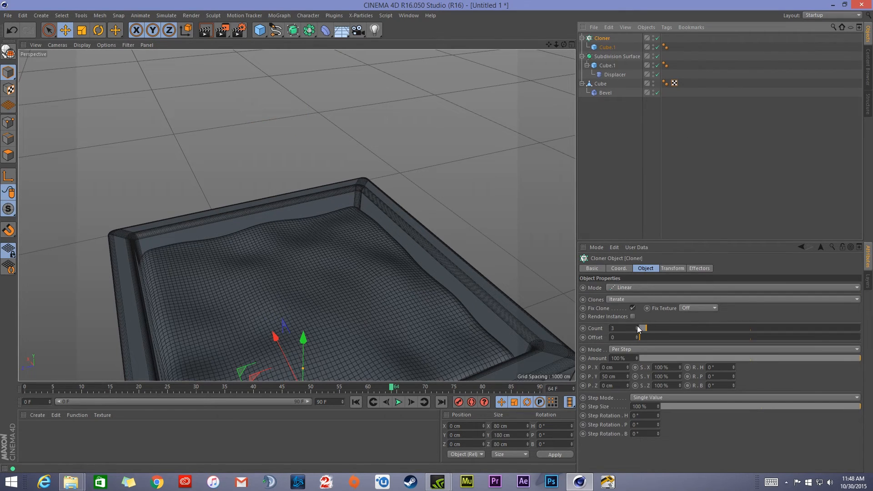
pyautogui.click(639, 288)
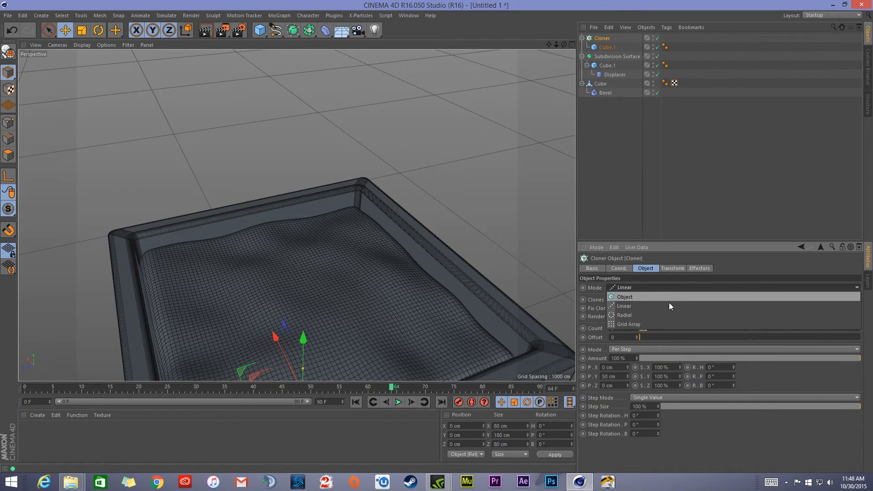
pyautogui.click(637, 324)
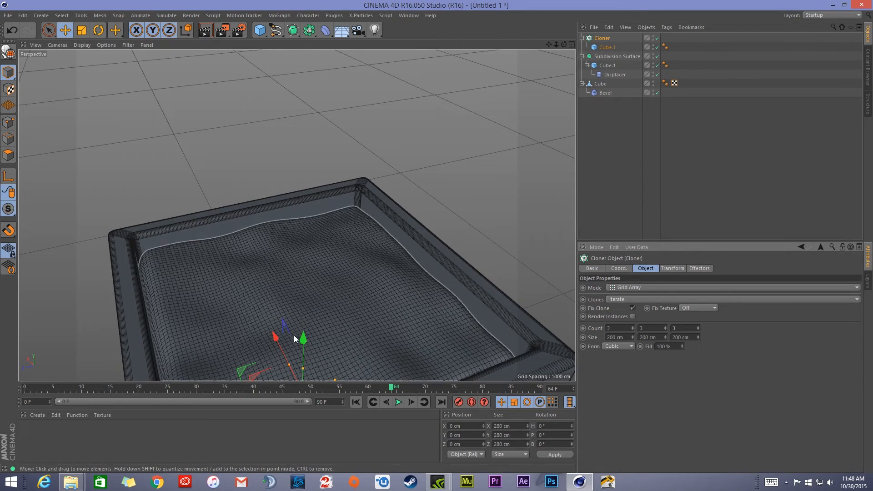
# Raise the cloner above the box to about 707 cm in Y and set its grid count to 5 × 5 × 5.
pyautogui.moveTo(312, 287)
pyautogui.mouseDown()
pyautogui.moveTo(308, 119)
pyautogui.moveTo(330, 90)
pyautogui.mouseUp()
pyautogui.keyDown('alt'); pyautogui.moveTo(323, 213); pyautogui.dragTo(364, 245); pyautogui.keyUp('alt')
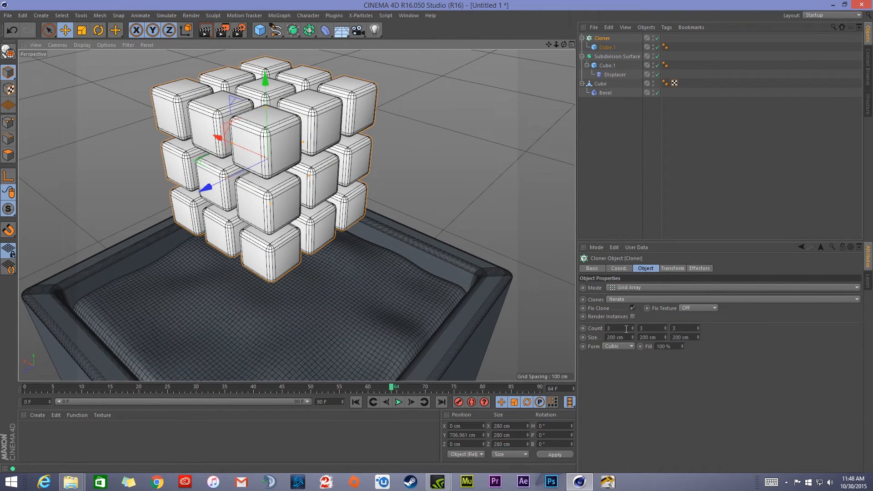
pyautogui.scroll(2, 626, 329)
pyautogui.scroll(2, 656, 329)
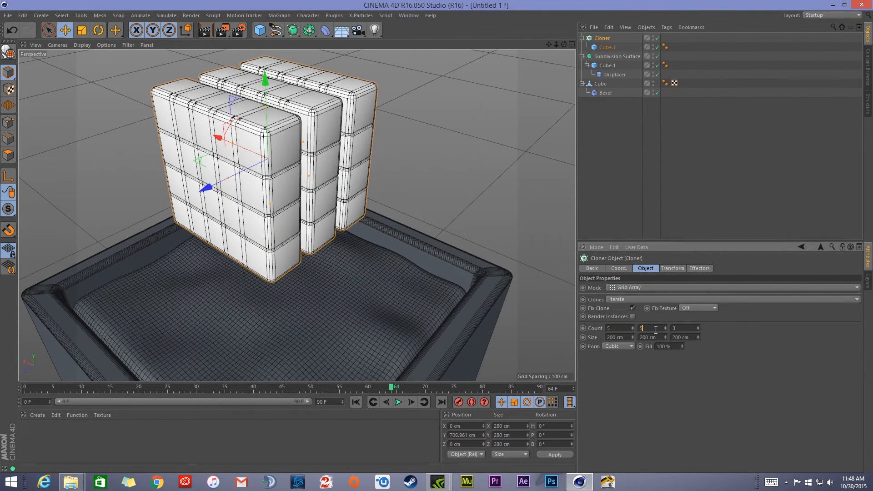
pyautogui.scroll(3, 679, 328)
pyautogui.scroll(-1, 680, 328)
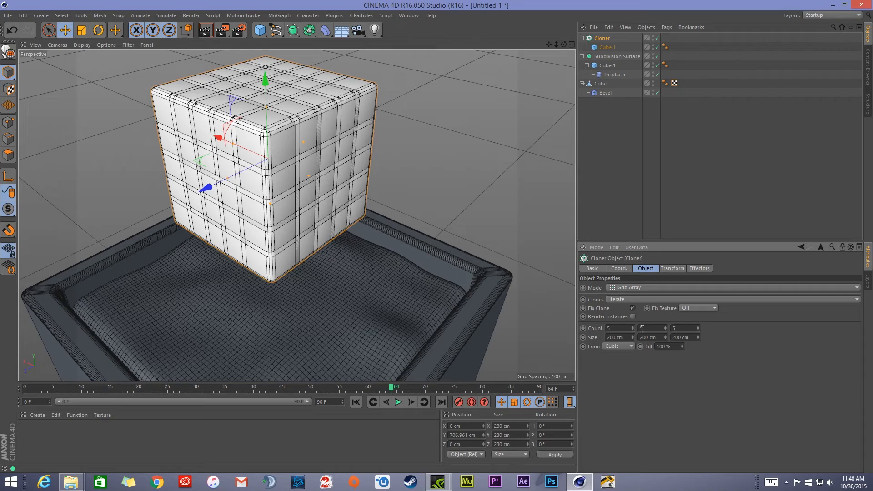
# Enlarge the cloner's grid to about 351 × 585 × 378 cm and set its Y count to 8.
pyautogui.moveTo(633, 337)
pyautogui.mouseDown()
pyautogui.moveTo(639, 293)
pyautogui.moveTo(691, 323)
pyautogui.moveTo(669, 237)
pyautogui.moveTo(692, 288)
pyautogui.mouseUp()
pyautogui.moveTo(698, 337); pyautogui.dragTo(716, 255)
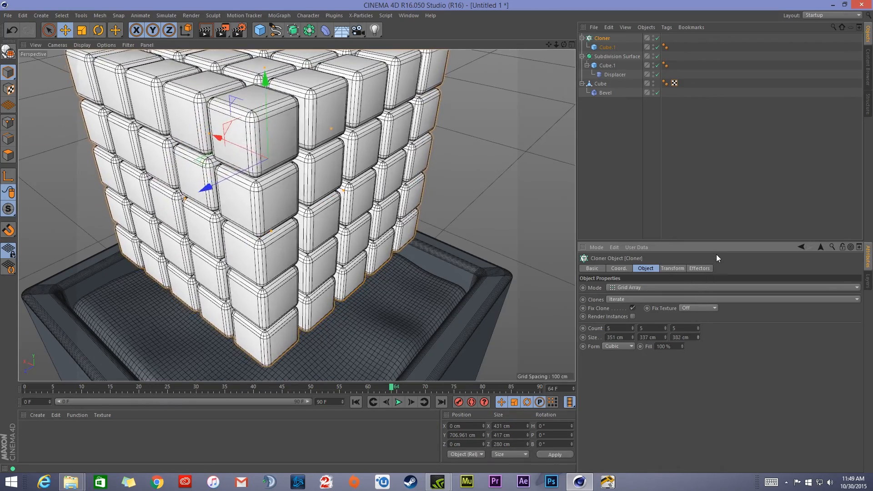
pyautogui.click(665, 327)
pyautogui.click(662, 328)
pyautogui.moveTo(664, 337)
pyautogui.mouseDown()
pyautogui.moveTo(688, 191)
pyautogui.moveTo(684, 223)
pyautogui.mouseUp()
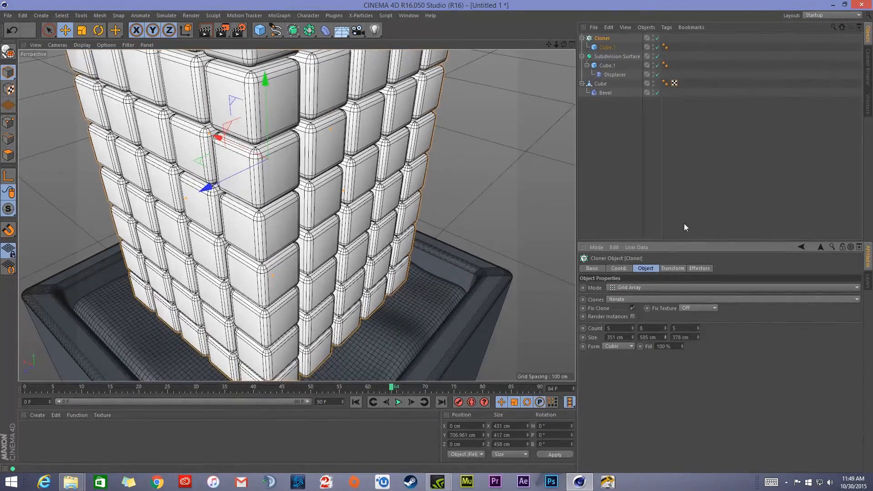
# Change the cloner's grid count to 4 × 7 × 4 so the cubes are spaced apart.
pyautogui.scroll(-3, 336, 200)
pyautogui.moveTo(337, 200)
pyautogui.keyDown('alt'); pyautogui.mouseDown()
pyautogui.moveTo(361, 204)
pyautogui.moveTo(334, 131)
pyautogui.moveTo(337, 201)
pyautogui.mouseUp(); pyautogui.keyUp('alt')
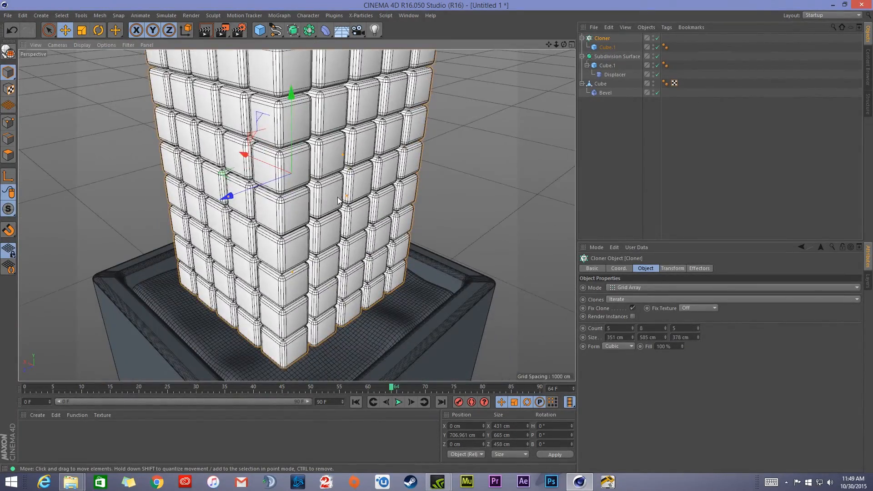
pyautogui.keyDown('alt'); pyautogui.moveTo(337, 201); pyautogui.dragTo(333, 186, button='middle'); pyautogui.keyUp('alt')
pyautogui.doubleClick(654, 328)
pyautogui.write('6')
pyautogui.press('Return')
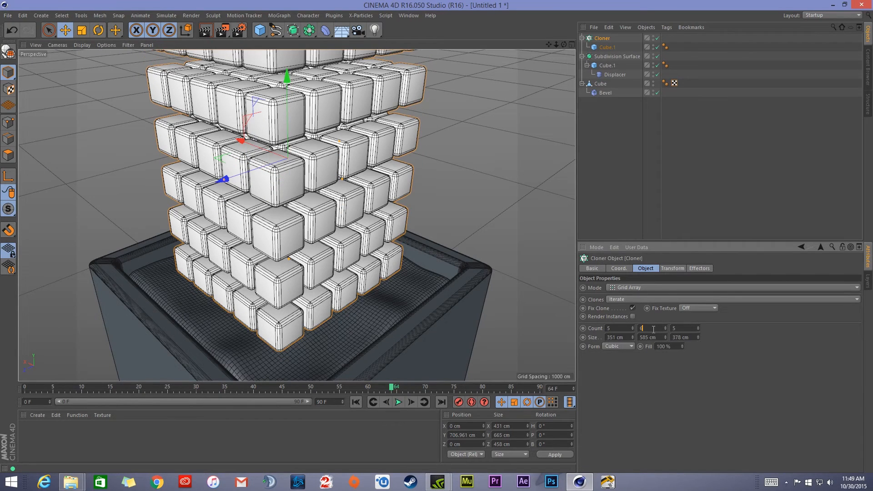
pyautogui.scroll(-1, 609, 326)
pyautogui.scroll(-2, 674, 326)
pyautogui.scroll(1, 674, 325)
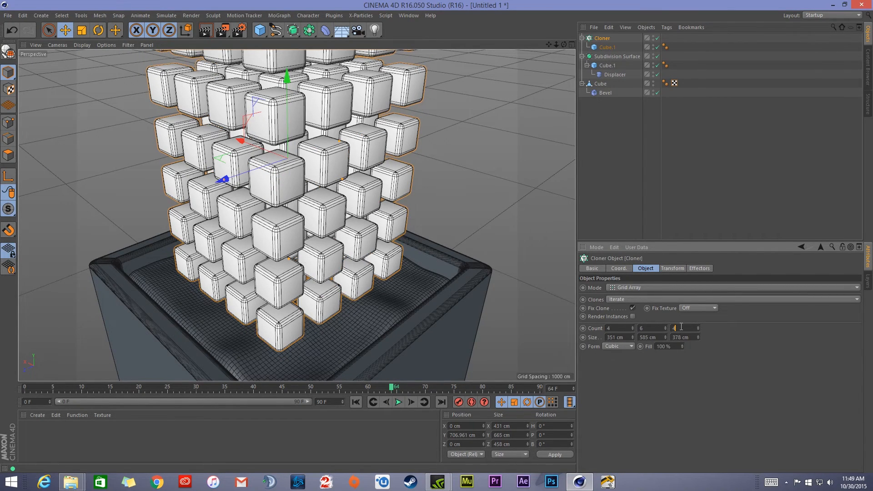
pyautogui.scroll(1, 648, 327)
pyautogui.scroll(-4, 358, 130)
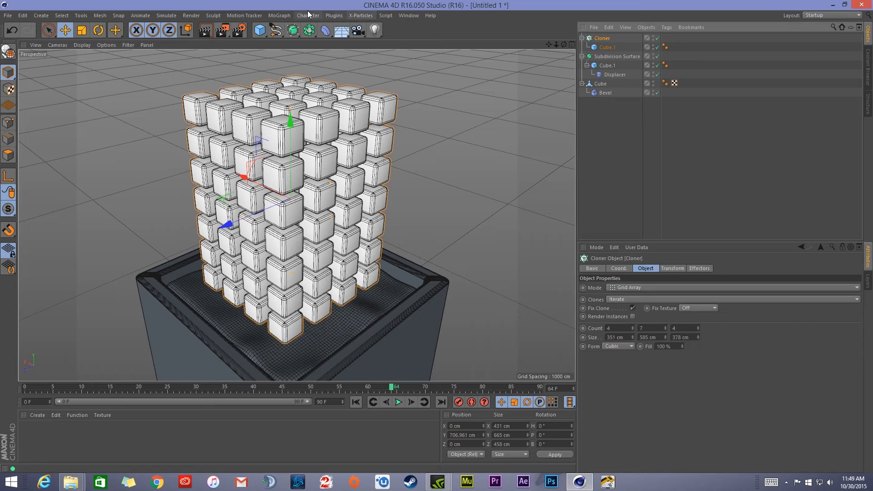
# Add a Random effector to the cloner and enable rotation as well as position in its transform parameters.
pyautogui.click(284, 17)
pyautogui.moveTo(295, 32)
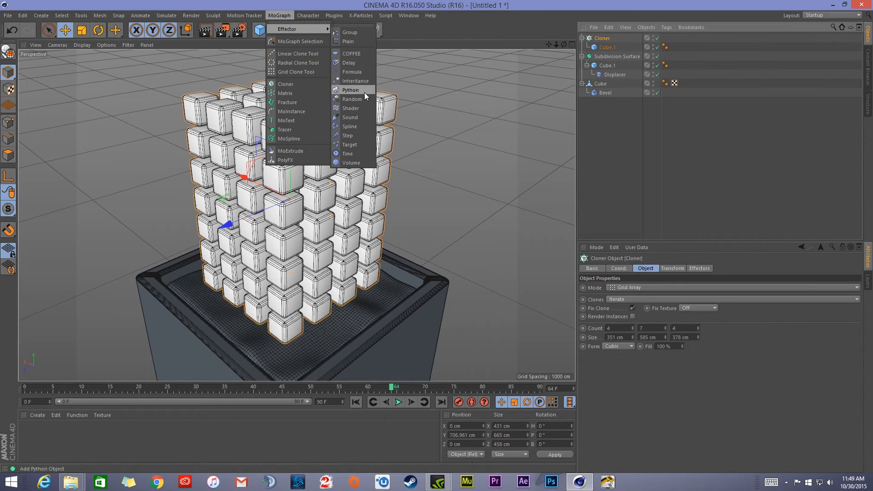
pyautogui.click(358, 101)
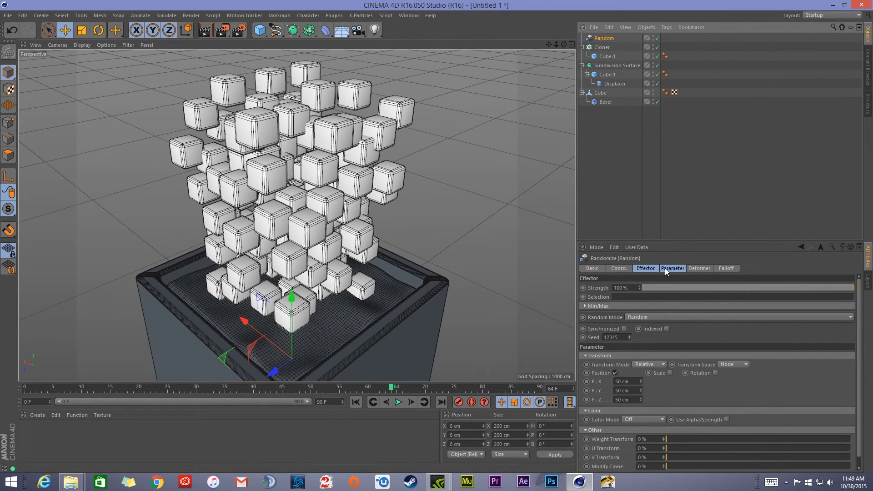
pyautogui.click(683, 270)
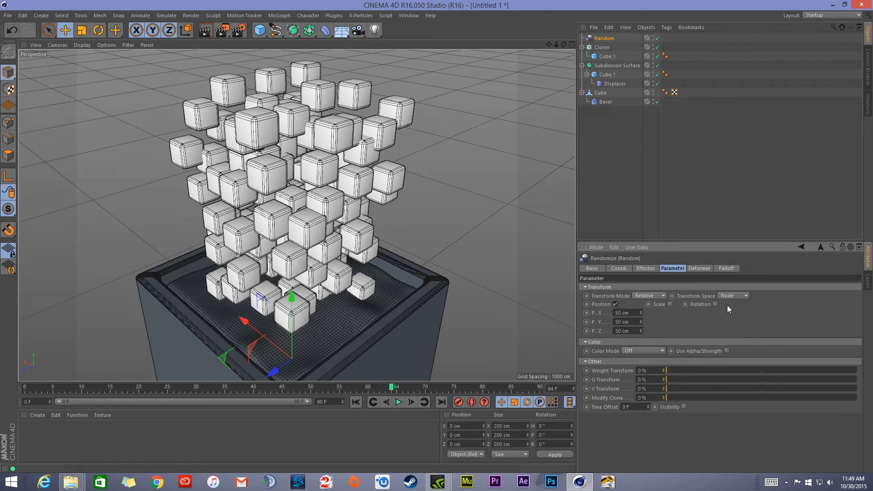
pyautogui.click(615, 304)
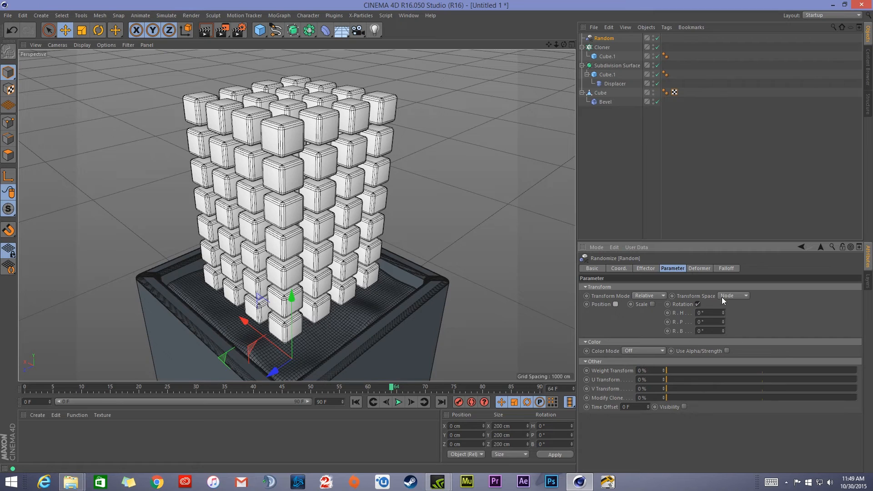
pyautogui.click(616, 304)
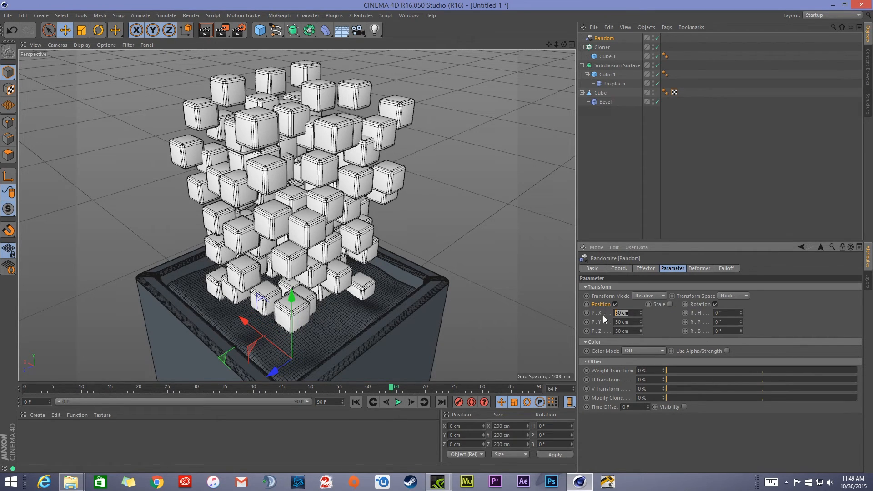
# Set the Random effector's position variation to 25 cm in X, Y and Z.
pyautogui.write('25')
pyautogui.press('Tab')
pyautogui.write('25')
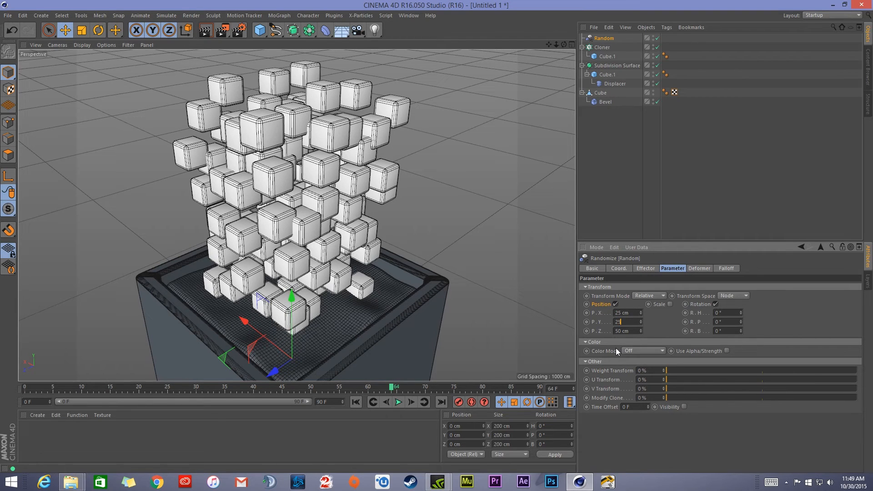
pyautogui.press('Tab')
pyautogui.write('25')
pyautogui.press('Return')
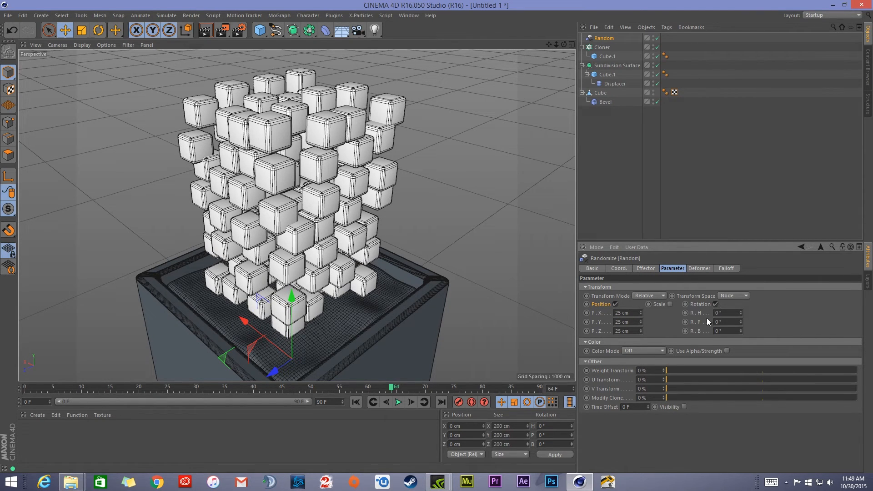
# Set the Random effector's rotation variation to 360° for heading, pitch and bank.
pyautogui.write('360')
pyautogui.press('Tab')
pyautogui.write('360')
pyautogui.press('Tab')
pyautogui.write('360')
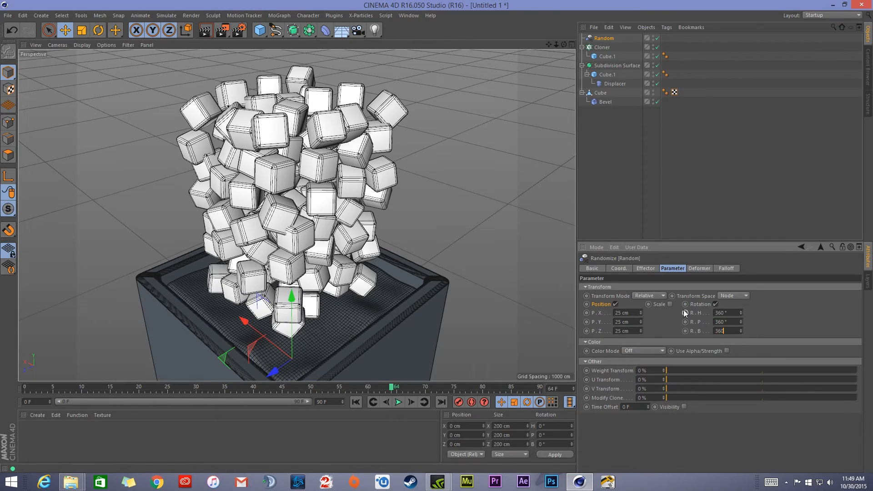
pyautogui.press('Return')
# Enlarge the cloner's grid to about 433 × 628 × 470 cm to spread the randomized cubes apart.
pyautogui.keyDown('alt'); pyautogui.moveTo(336, 205); pyautogui.dragTo(246, 155); pyautogui.keyUp('alt')
pyautogui.click(602, 48)
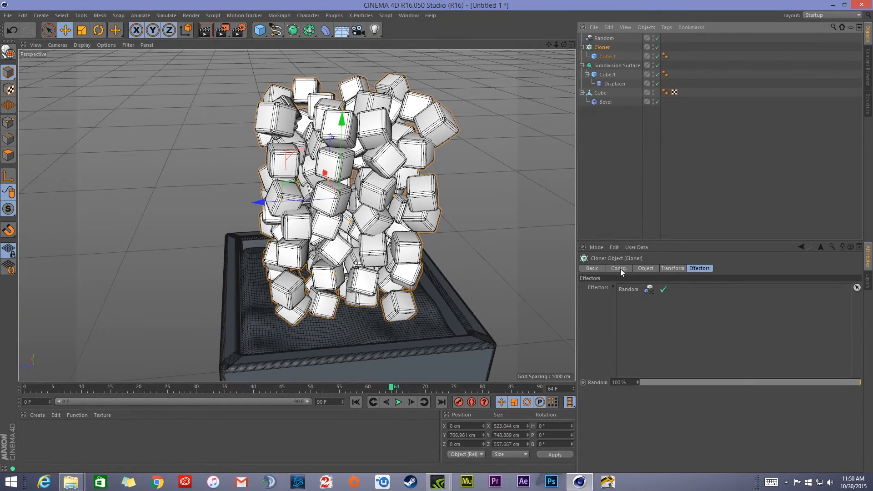
pyautogui.click(651, 268)
pyautogui.moveTo(631, 340); pyautogui.dragTo(632, 299)
pyautogui.moveTo(665, 338)
pyautogui.mouseDown()
pyautogui.moveTo(682, 291)
pyautogui.moveTo(677, 318)
pyautogui.moveTo(701, 329)
pyautogui.moveTo(705, 294)
pyautogui.mouseUp()
# Add a Rigid Body simulation tag to the small cube inside the cloner.
pyautogui.keyDown('alt'); pyautogui.moveTo(450, 280); pyautogui.dragTo(356, 258); pyautogui.keyUp('alt')
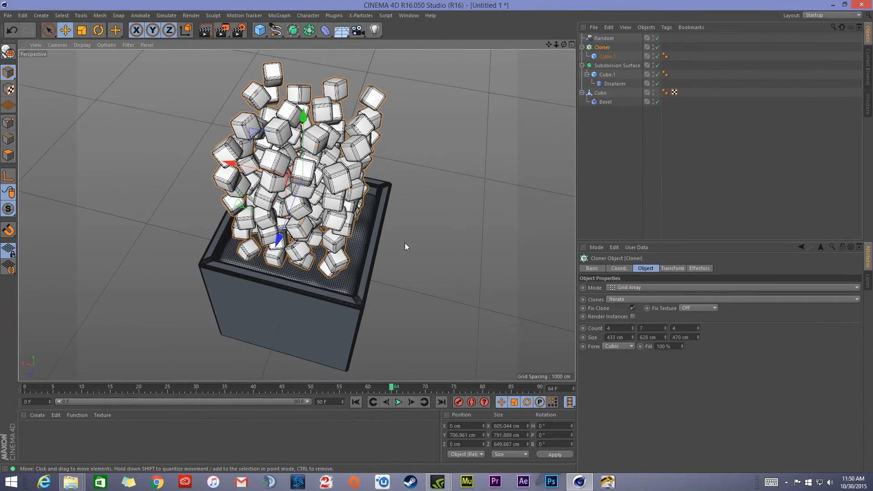
pyautogui.click(602, 56)
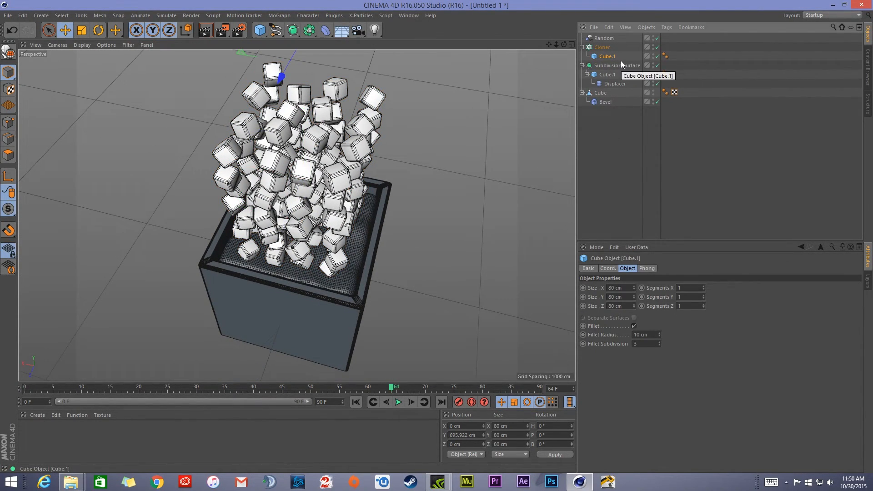
pyautogui.rightClick(609, 56)
pyautogui.moveTo(649, 64)
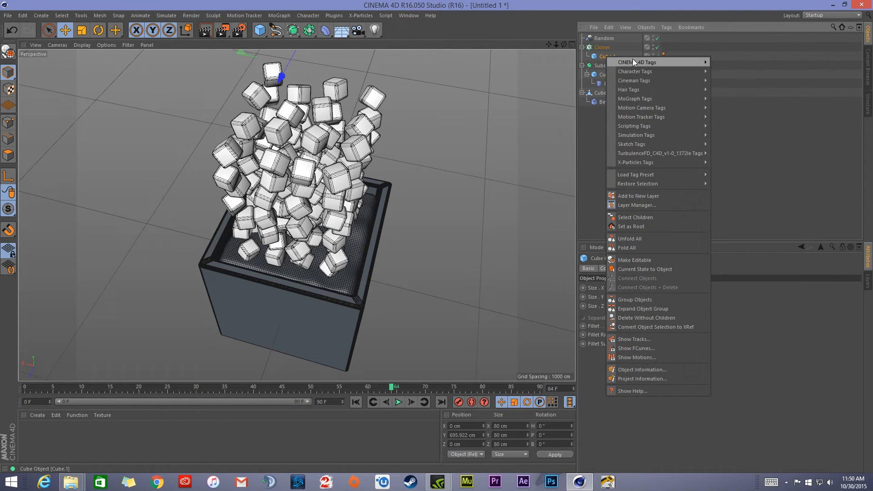
pyautogui.moveTo(662, 136)
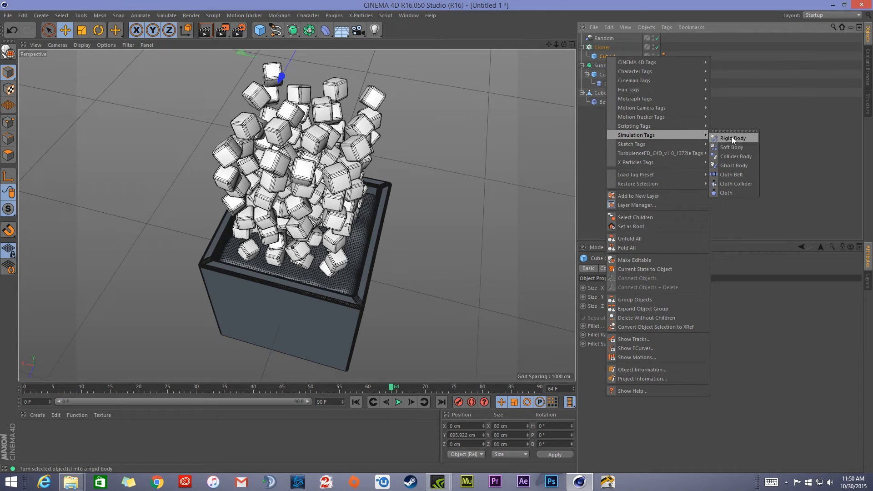
pyautogui.click(748, 137)
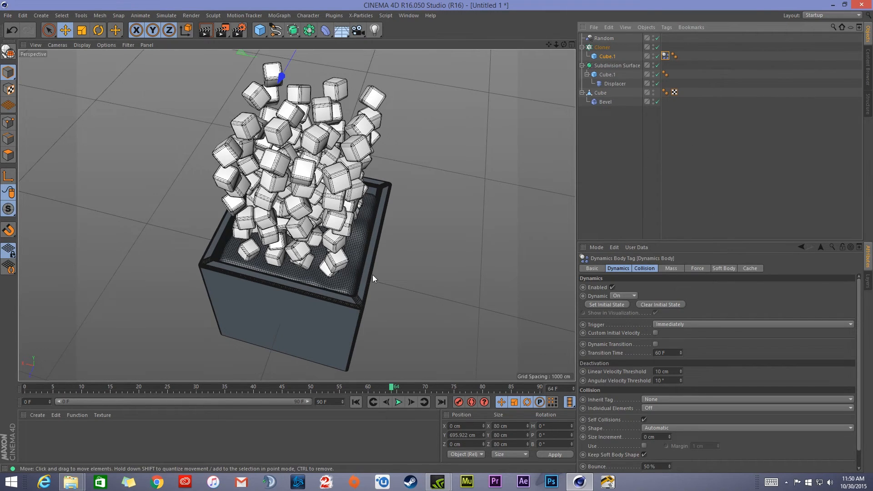
# Play the simulation from the first frame to check how the cubes fall, and rewind it to the start.
pyautogui.keyDown('alt'); pyautogui.moveTo(338, 210); pyautogui.dragTo(277, 177); pyautogui.keyUp('alt')
pyautogui.click(356, 402)
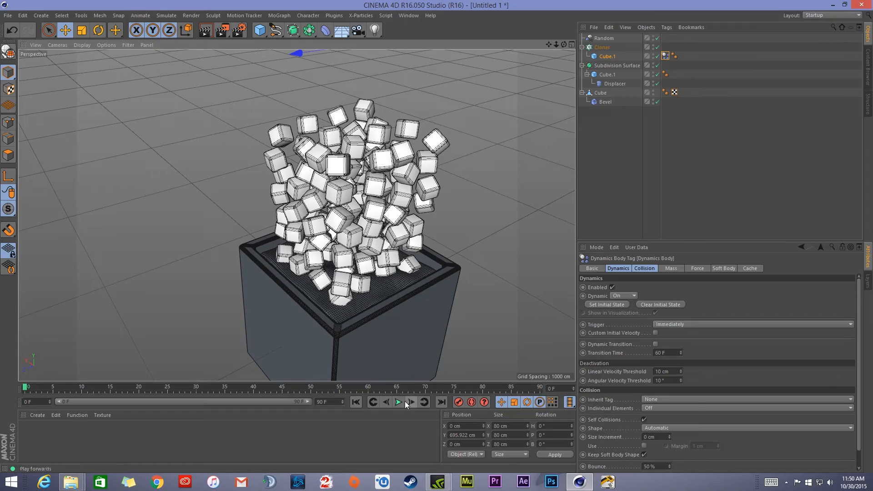
pyautogui.click(400, 403)
pyautogui.keyDown('alt'); pyautogui.moveTo(390, 344); pyautogui.dragTo(343, 219); pyautogui.keyUp('alt')
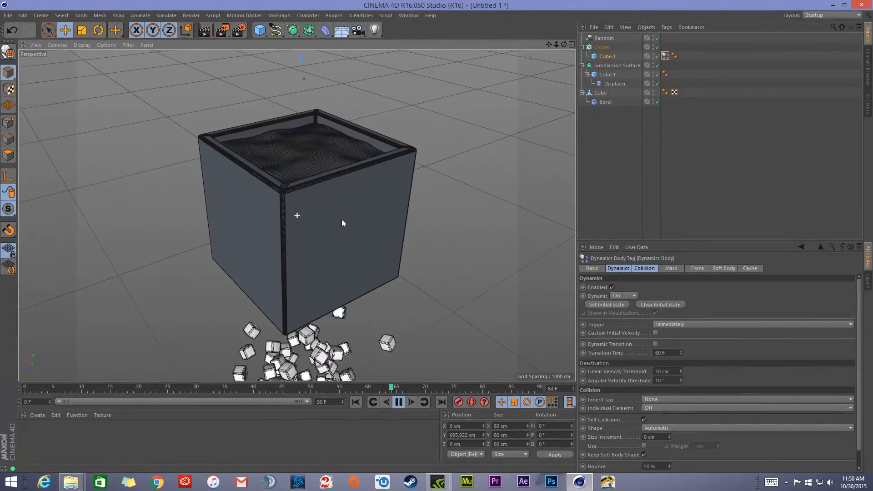
pyautogui.click(355, 402)
pyautogui.click(395, 402)
pyautogui.click(357, 403)
pyautogui.keyDown('alt'); pyautogui.moveTo(316, 187); pyautogui.dragTo(284, 239); pyautogui.keyUp('alt')
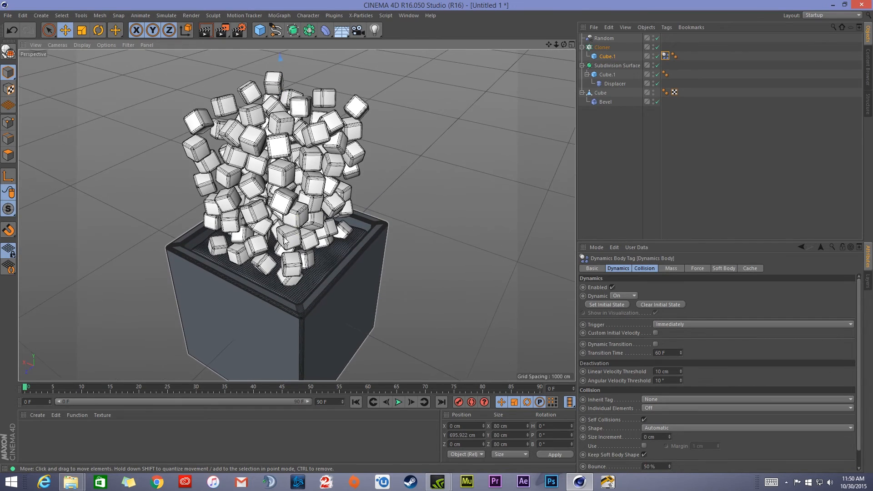
# Rename the large box object to Cup.
pyautogui.click(604, 93)
pyautogui.doubleClick(604, 94)
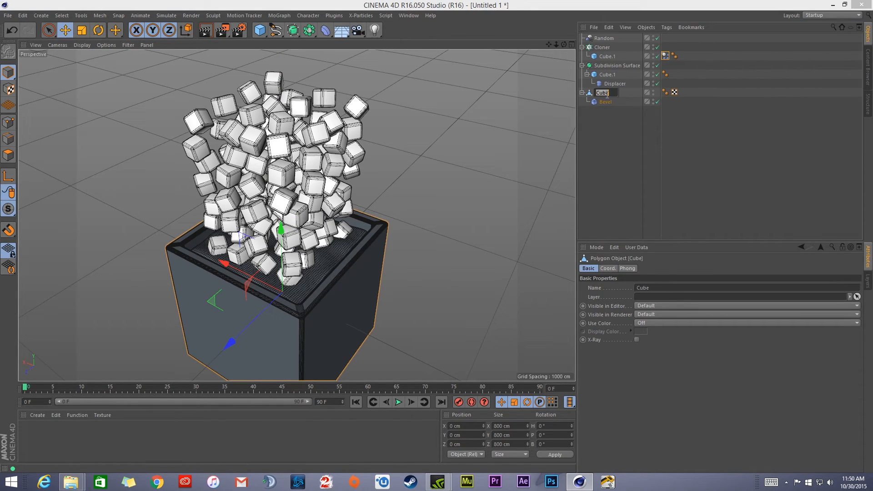
pyautogui.write('Cup')
pyautogui.press('Return')
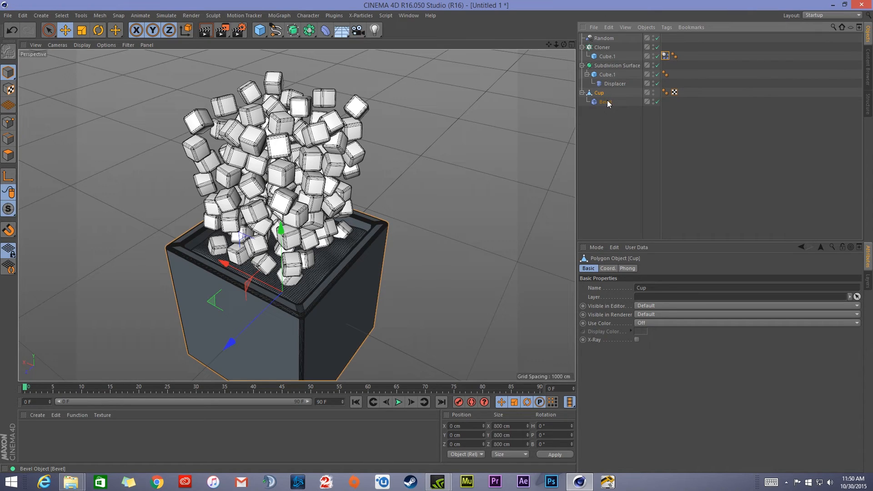
# Add a Collider Body tag to the Cup and set its collision shape to Static Mesh.
pyautogui.rightClick(600, 93)
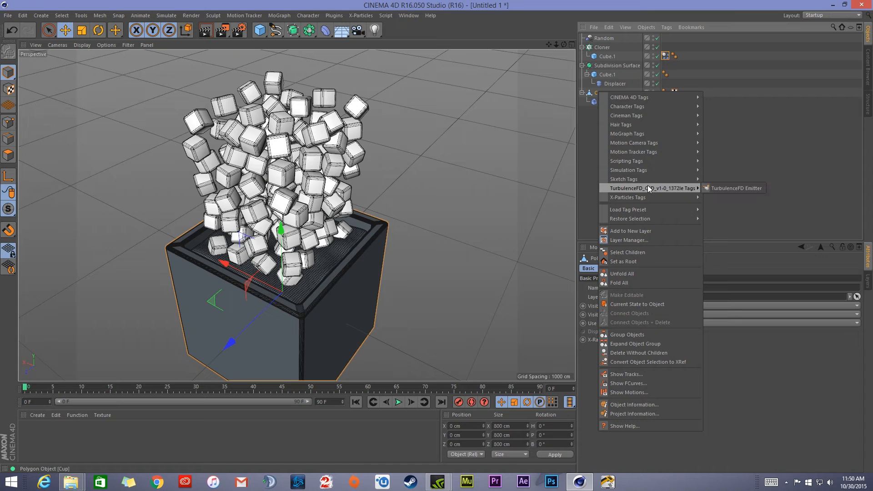
pyautogui.moveTo(678, 176)
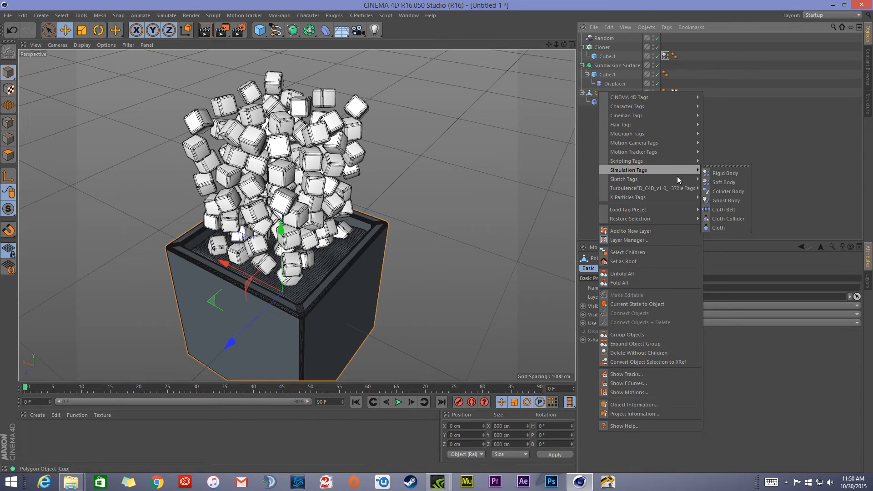
pyautogui.click(741, 192)
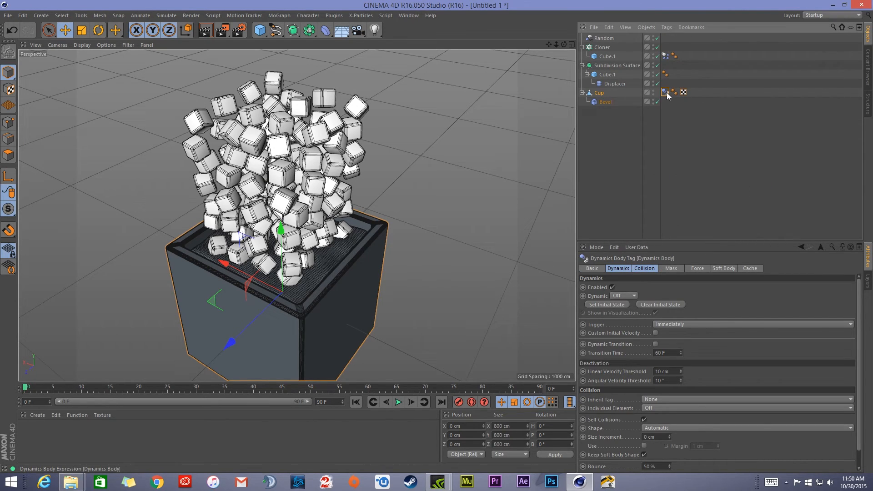
pyautogui.click(666, 93)
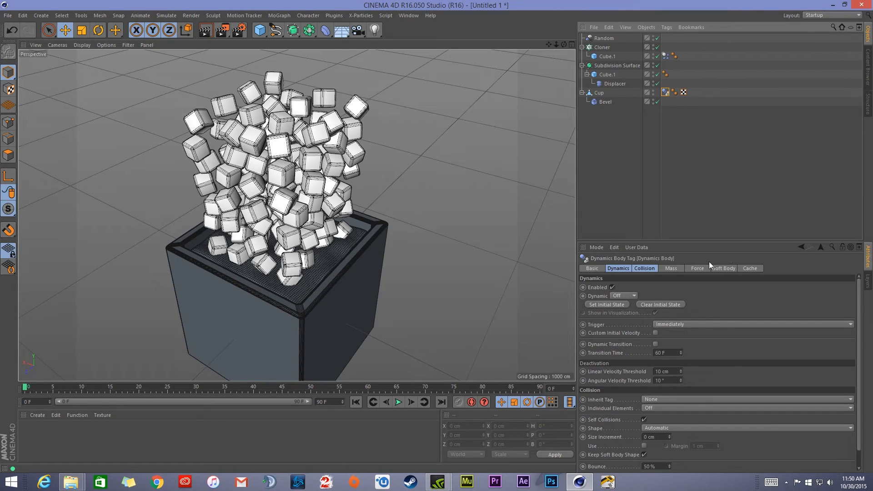
pyautogui.click(645, 268)
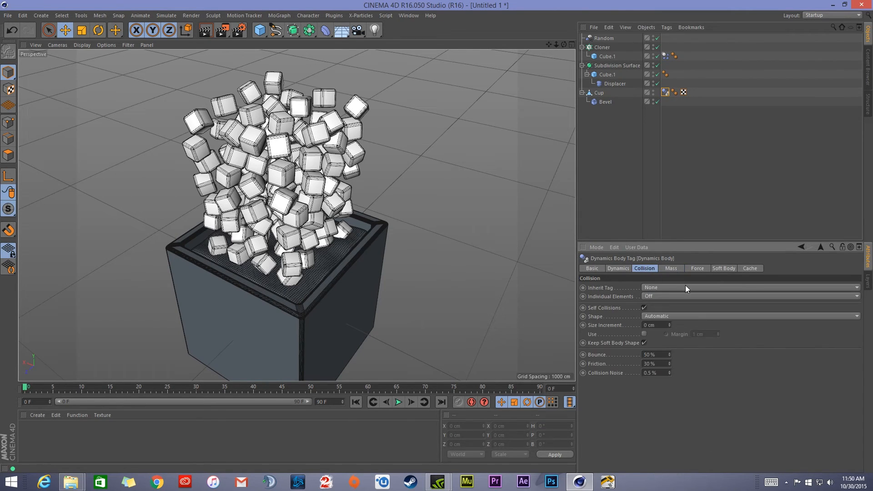
pyautogui.click(650, 315)
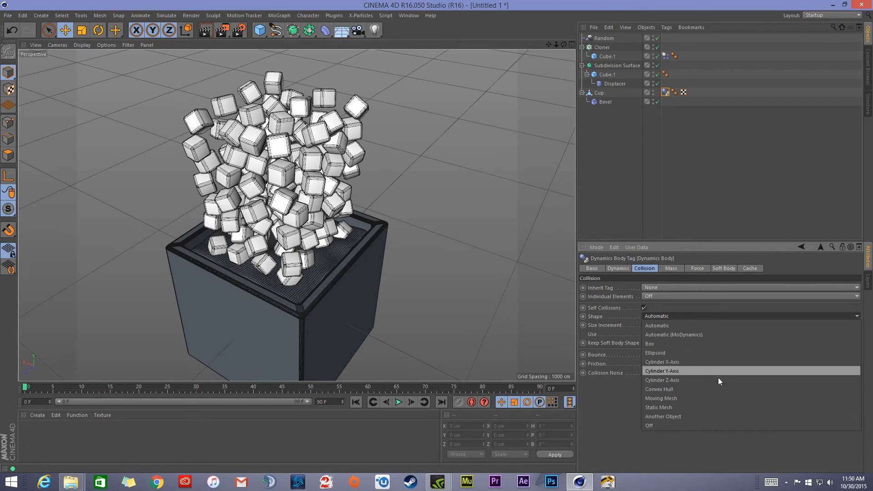
pyautogui.click(671, 408)
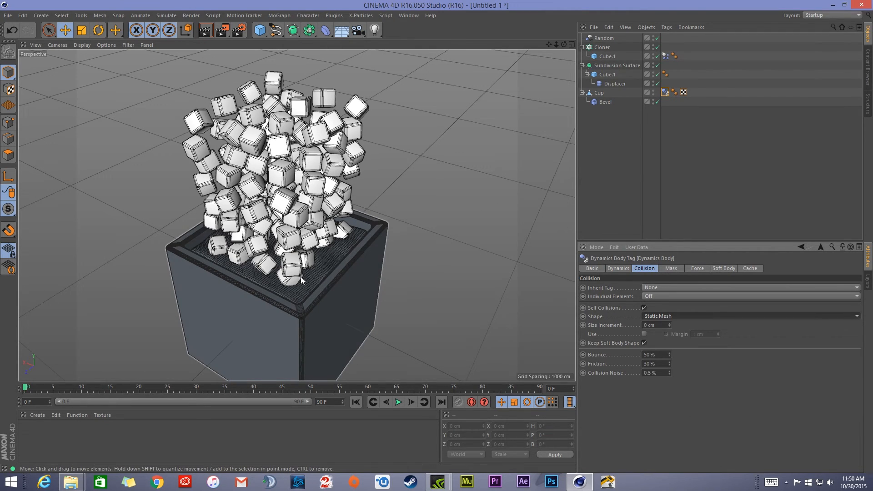
# Switch the Cup's collision shape back to Automatic and play the simulation to compare how the cubes collide.
pyautogui.scroll(2, 302, 216)
pyautogui.keyDown('alt'); pyautogui.moveTo(318, 220); pyautogui.dragTo(225, 222); pyautogui.keyUp('alt')
pyautogui.scroll(4, 387, 195)
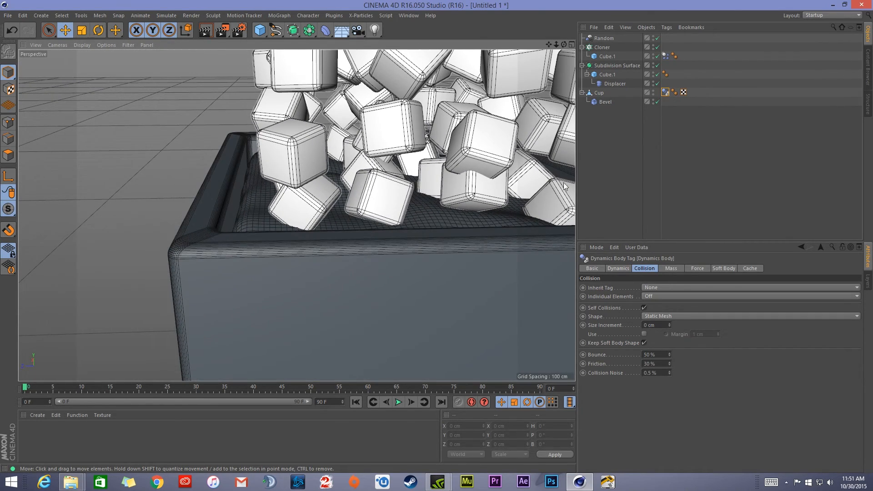
pyautogui.moveTo(517, 258)
pyautogui.keyDown('alt'); pyautogui.mouseDown()
pyautogui.moveTo(307, 248)
pyautogui.moveTo(365, 296)
pyautogui.moveTo(368, 285)
pyautogui.moveTo(386, 282)
pyautogui.mouseUp(); pyautogui.keyUp('alt')
pyautogui.scroll(-4, 307, 248)
pyautogui.click(685, 316)
pyautogui.click(686, 334)
pyautogui.click(687, 316)
pyautogui.click(689, 325)
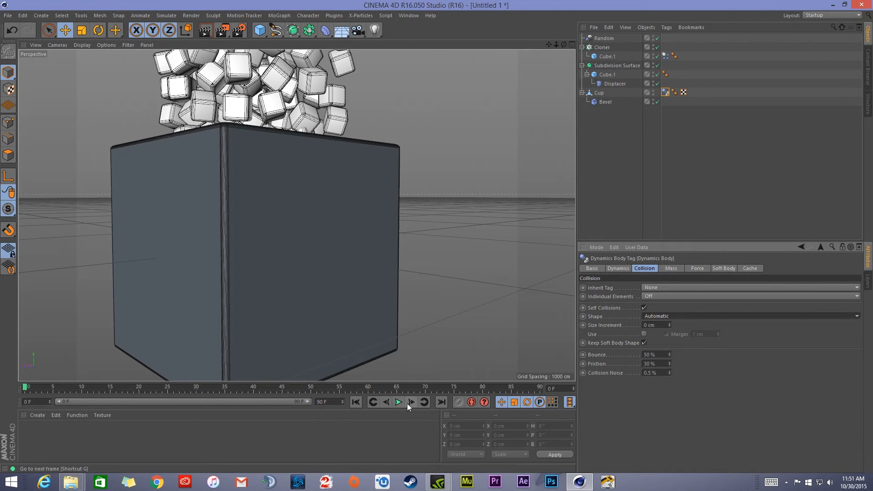
pyautogui.keyDown('alt'); pyautogui.moveTo(294, 190); pyautogui.dragTo(300, 293); pyautogui.keyUp('alt')
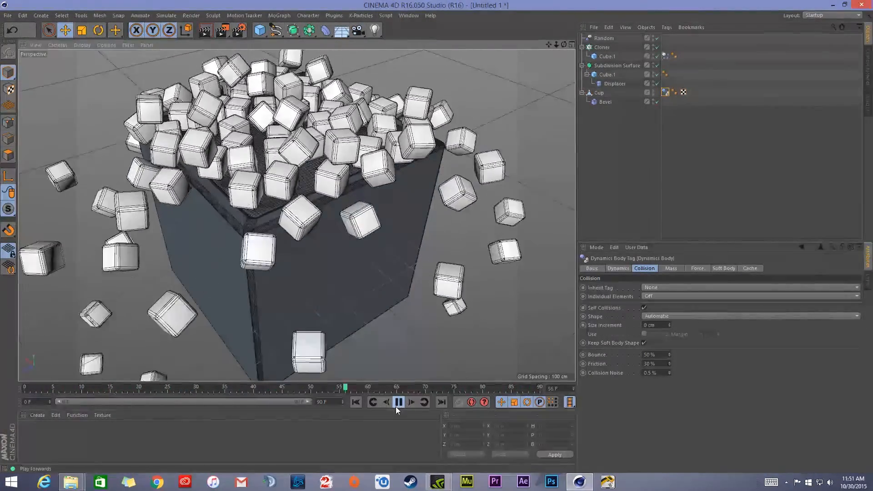
pyautogui.click(399, 402)
# Restore the Static Mesh collision shape on the Cup and restart the simulation playback.
pyautogui.click(678, 317)
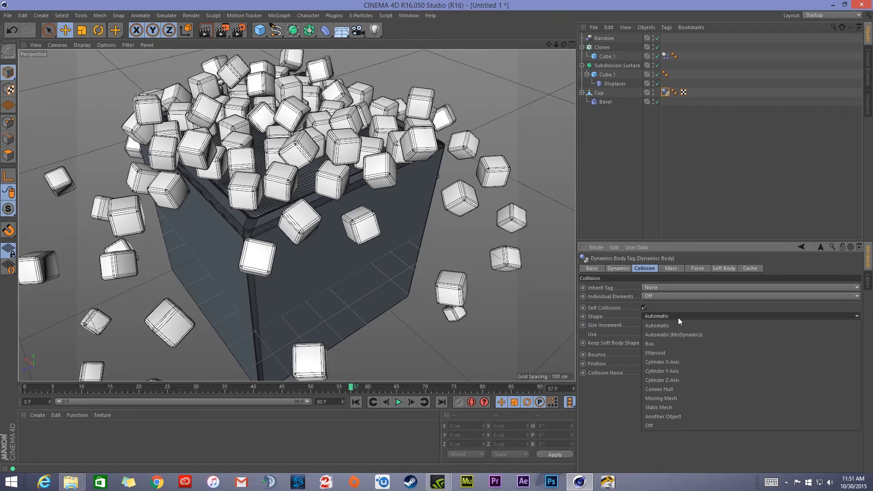
pyautogui.click(670, 407)
pyautogui.click(399, 402)
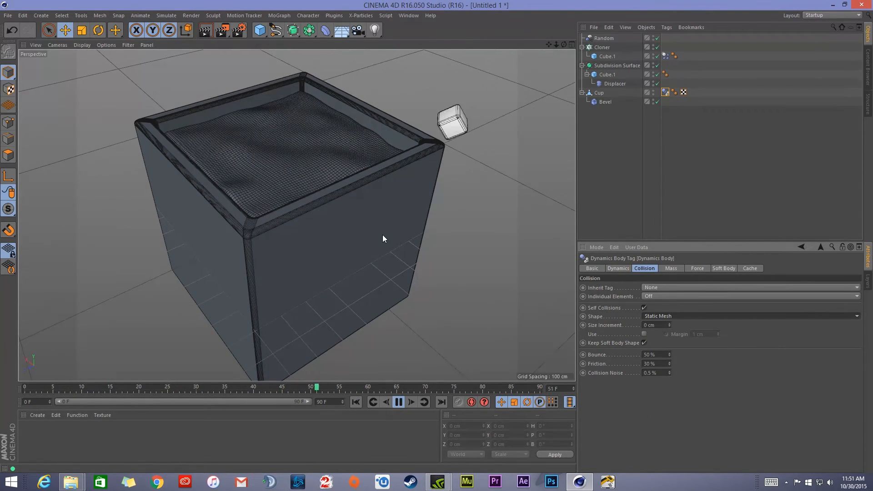
# Examine the falling cubes during playback from several perspective angles and in the front view to see how the Cup contains them.
pyautogui.keyDown('alt'); pyautogui.moveTo(342, 260); pyautogui.dragTo(394, 345); pyautogui.keyUp('alt')
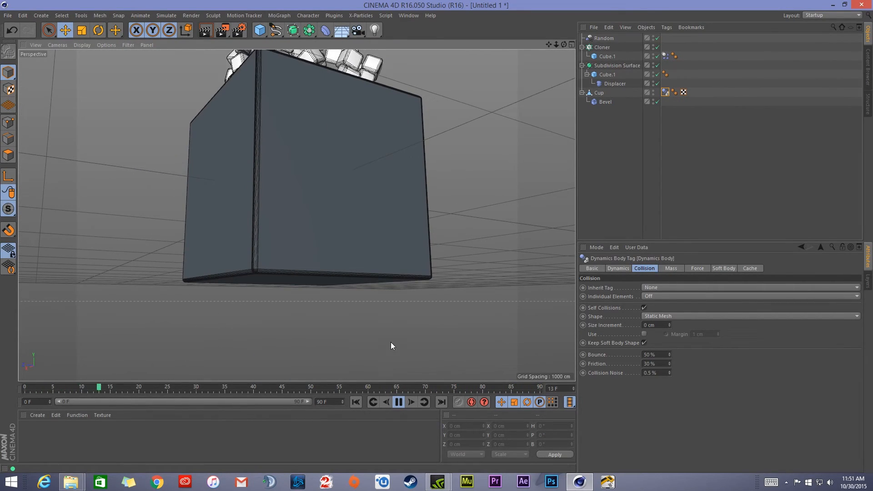
pyautogui.keyDown('alt'); pyautogui.moveTo(372, 287); pyautogui.dragTo(328, 156); pyautogui.keyUp('alt')
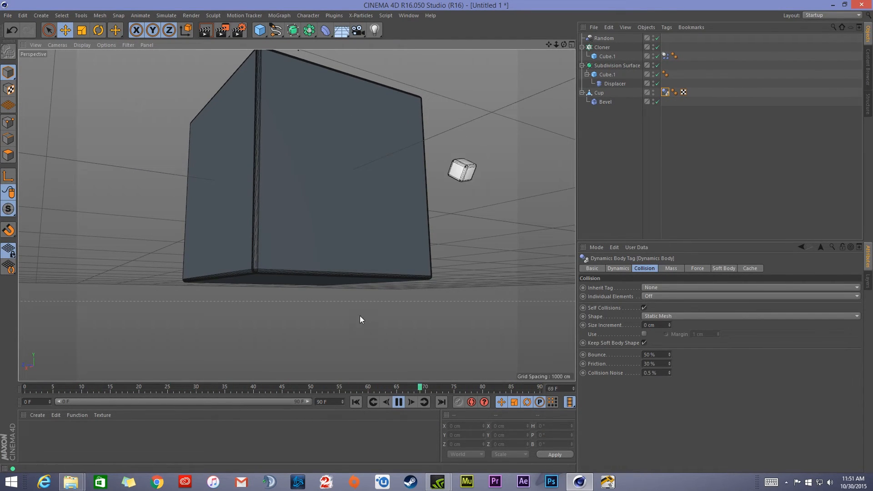
pyautogui.keyDown('alt'); pyautogui.moveTo(353, 326); pyautogui.dragTo(318, 205); pyautogui.keyUp('alt')
pyautogui.middleClick(343, 207)
pyautogui.middleClick(441, 273)
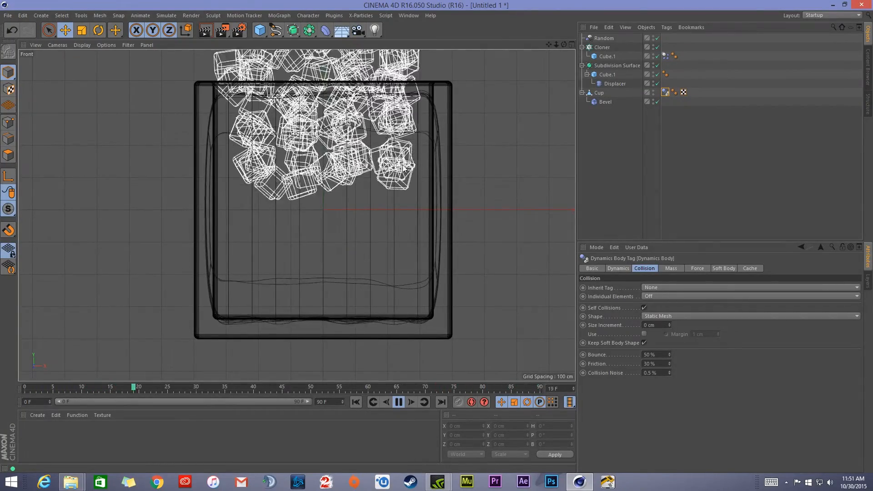
pyautogui.middleClick(403, 165)
pyautogui.middleClick(207, 130)
pyautogui.scroll(-5, 206, 130)
pyautogui.keyDown('alt'); pyautogui.moveTo(378, 118); pyautogui.dragTo(371, 197, button='middle'); pyautogui.keyUp('alt')
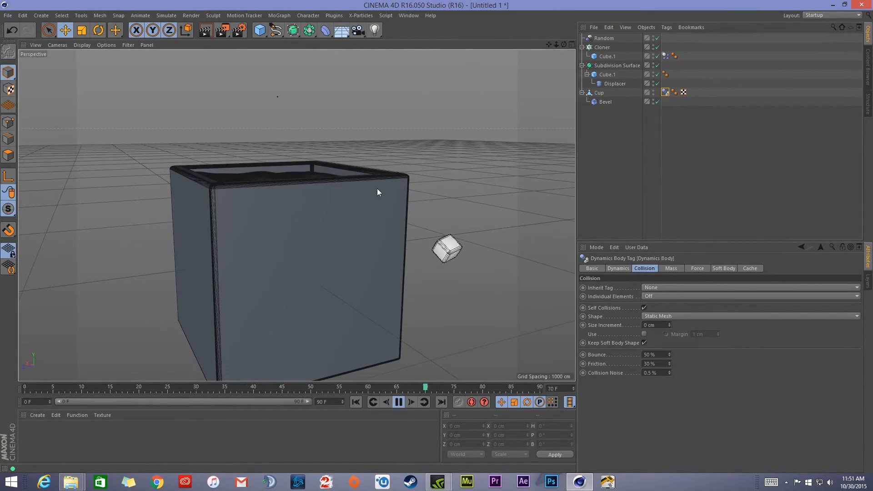
# Stop the simulation playback and return to frame 0.
pyautogui.click(400, 403)
pyautogui.click(357, 403)
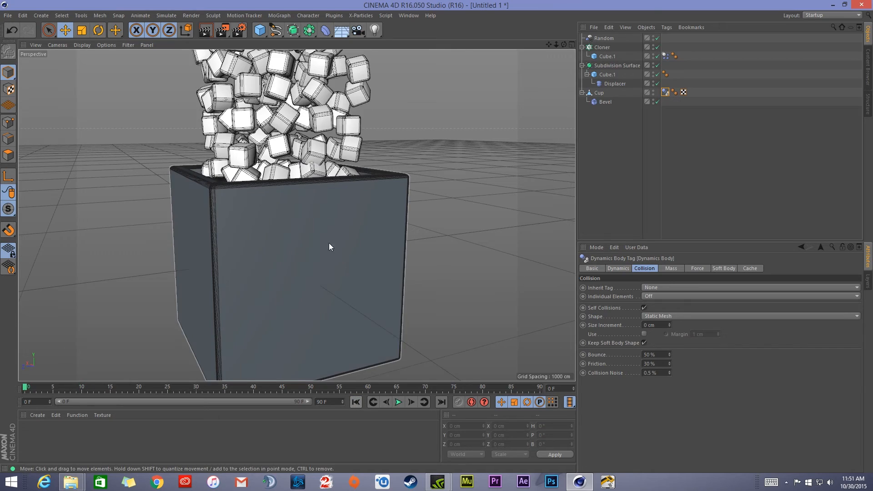
pyautogui.keyDown('alt'); pyautogui.moveTo(333, 196); pyautogui.dragTo(331, 222); pyautogui.keyUp('alt')
pyautogui.keyDown('alt'); pyautogui.moveTo(313, 178); pyautogui.dragTo(353, 233, button='middle'); pyautogui.keyUp('alt')
pyautogui.keyDown('alt'); pyautogui.moveTo(353, 233); pyautogui.dragTo(329, 237, button='right'); pyautogui.keyUp('alt')
pyautogui.keyDown('alt'); pyautogui.moveTo(328, 239); pyautogui.dragTo(330, 192, button='middle'); pyautogui.keyUp('alt')
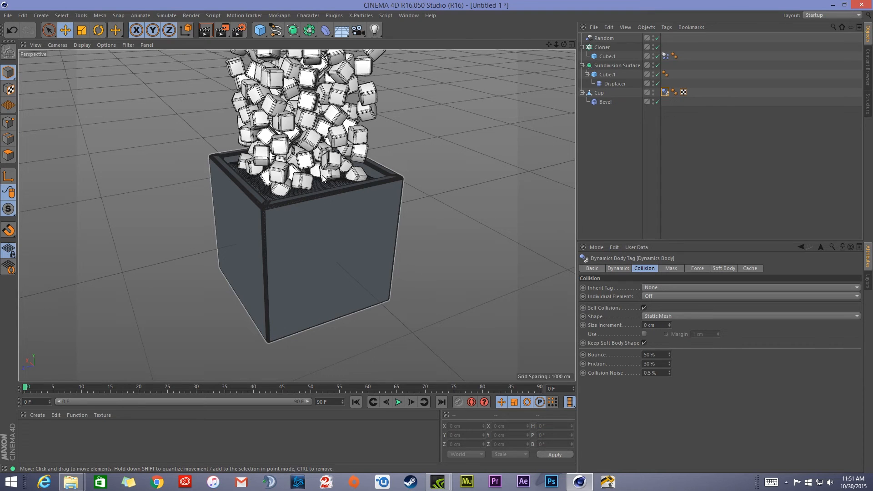
pyautogui.keyDown('alt'); pyautogui.moveTo(329, 178); pyautogui.dragTo(315, 227, button='middle'); pyautogui.keyUp('alt')
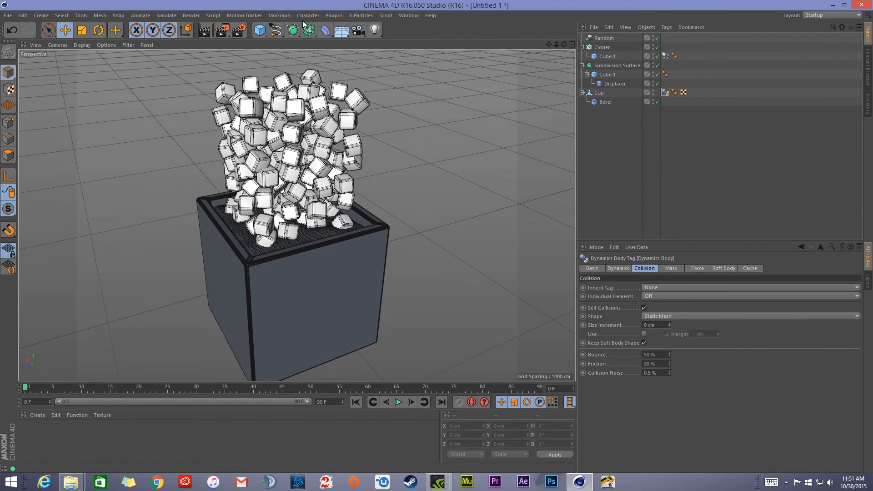
# Add a Wind particle modifier to the scene.
pyautogui.click(279, 16)
pyautogui.moveTo(163, 15)
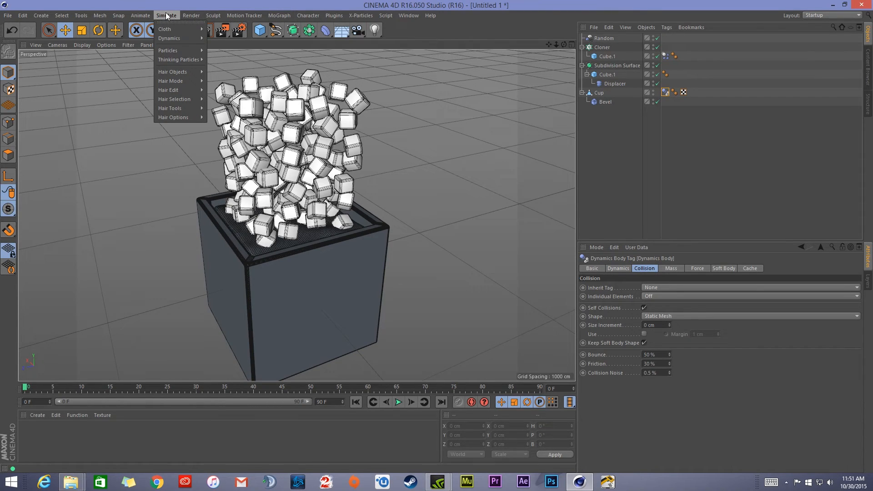
pyautogui.moveTo(184, 52)
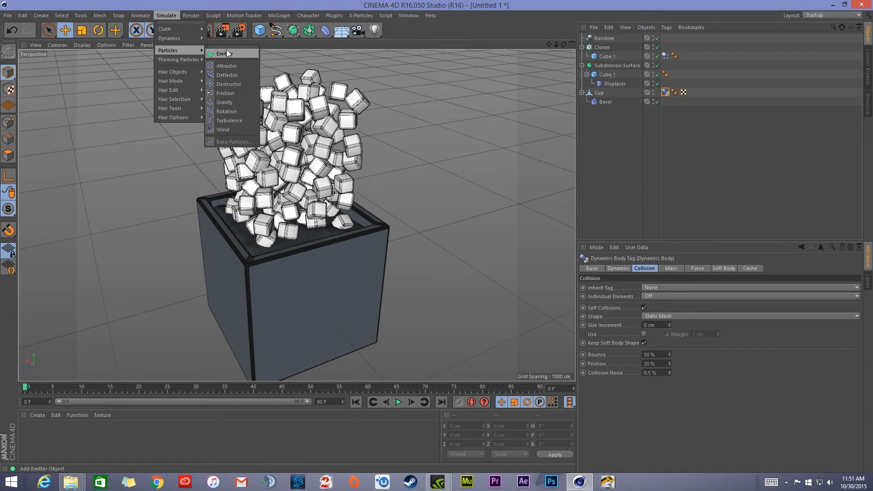
pyautogui.click(226, 130)
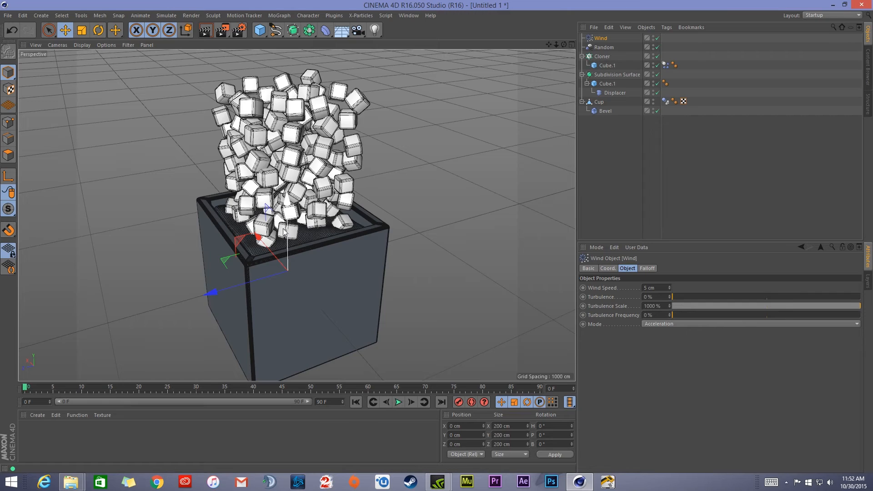
# Undo a trial move of the Wind object and rotate it to a pitch of 90°.
pyautogui.moveTo(228, 295); pyautogui.dragTo(476, 236)
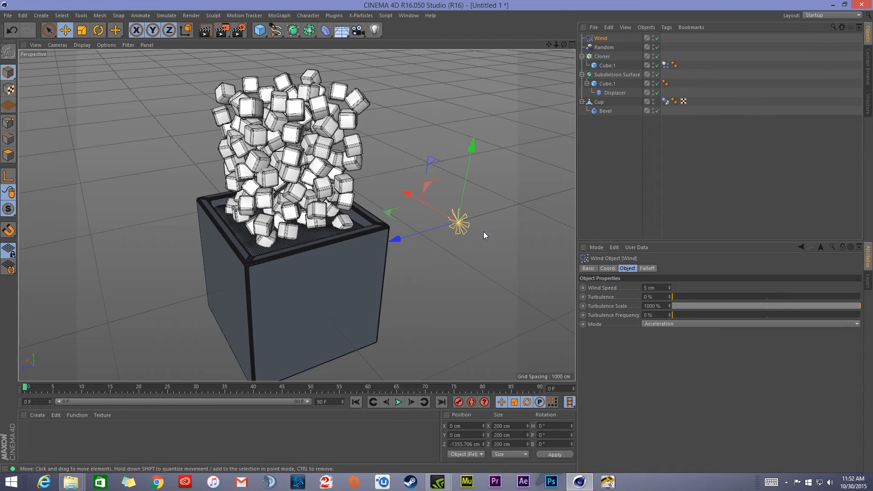
pyautogui.hotkey('ctrl', 'z')
pyautogui.press('r')
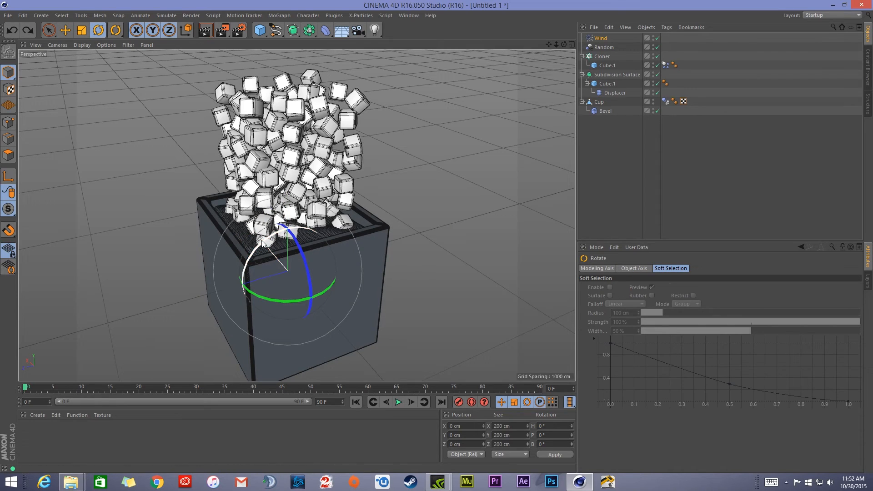
pyautogui.moveTo(261, 240); pyautogui.dragTo(363, 225)
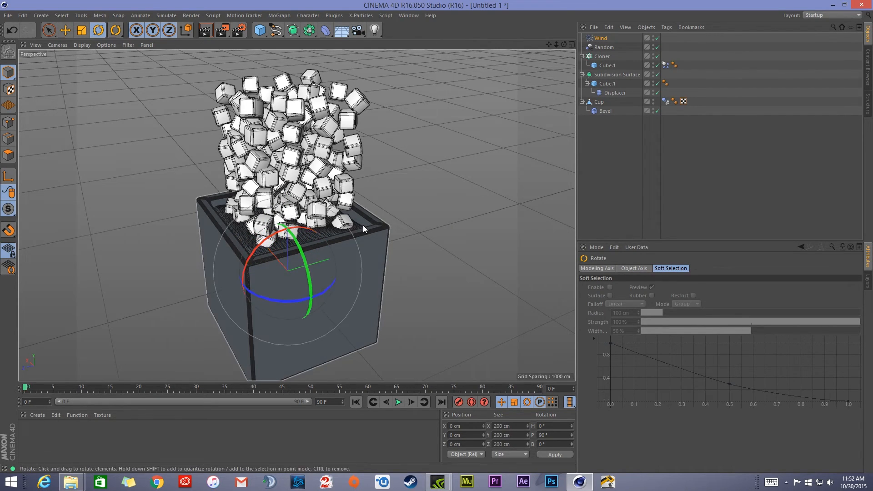
pyautogui.keyDown('alt'); pyautogui.moveTo(323, 271); pyautogui.dragTo(267, 240); pyautogui.keyUp('alt')
# Try the Wind object at about -229 cm and about 31 cm in height inside the Cup.
pyautogui.press('e')
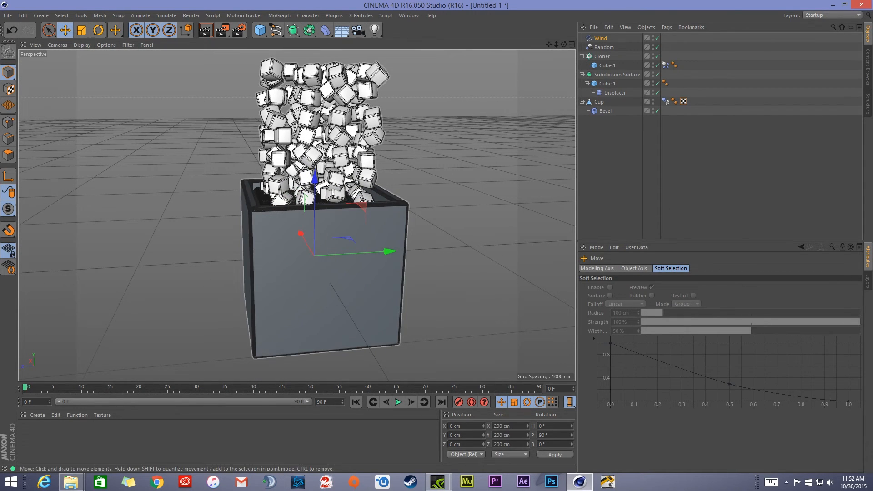
pyautogui.moveTo(314, 176); pyautogui.dragTo(314, 212)
pyautogui.middleClick(362, 242)
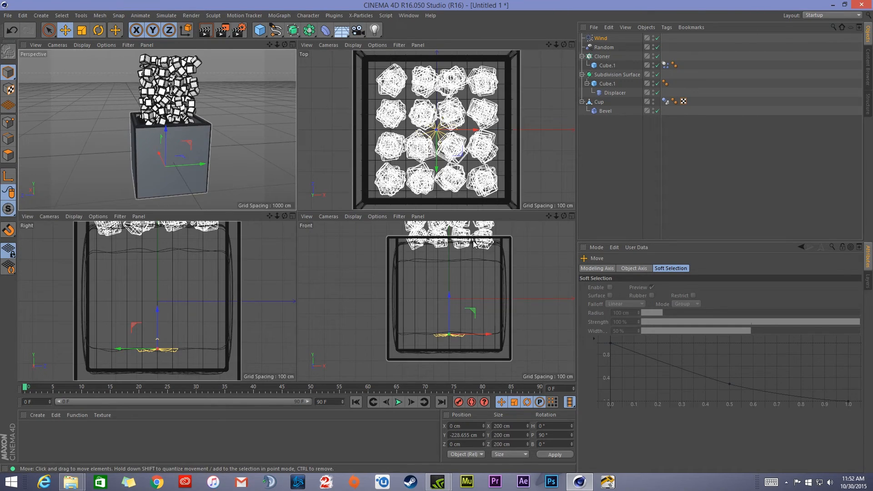
pyautogui.middleClick(469, 282)
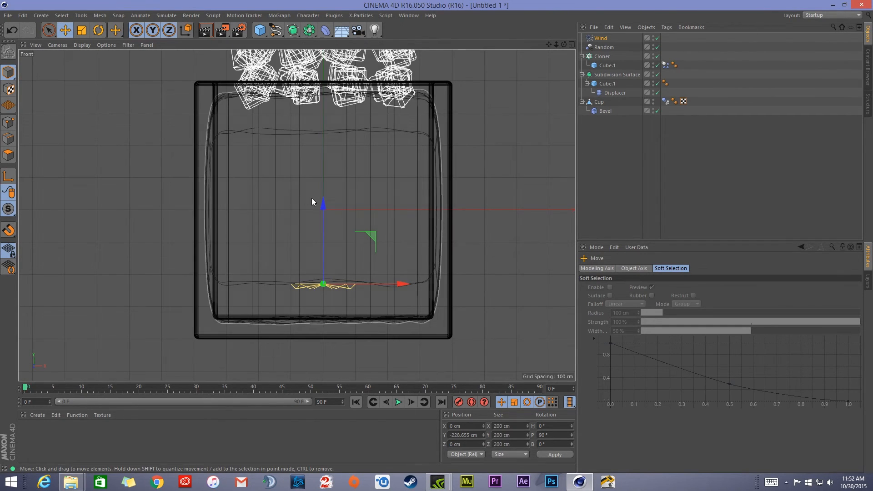
pyautogui.moveTo(323, 205); pyautogui.dragTo(333, 120)
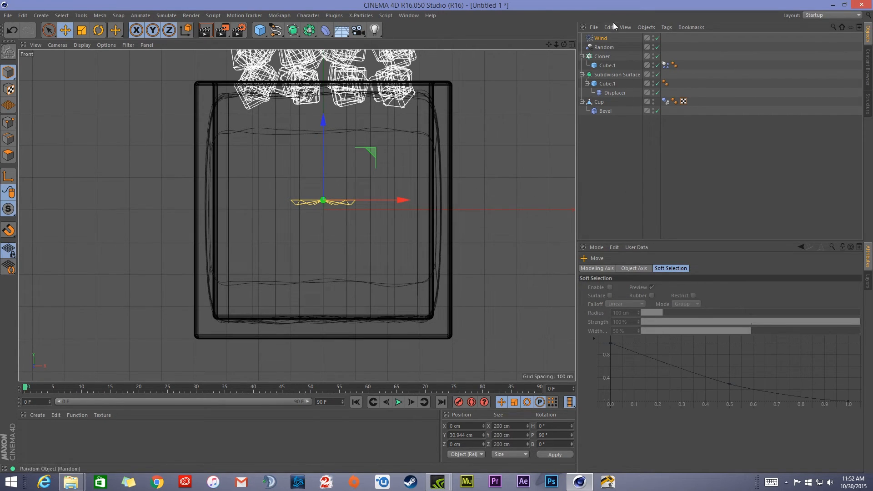
# Try Y positions of 400 cm and 200 cm for the Wind, and lower it by hand to about 11 cm.
pyautogui.click(602, 38)
pyautogui.click(608, 268)
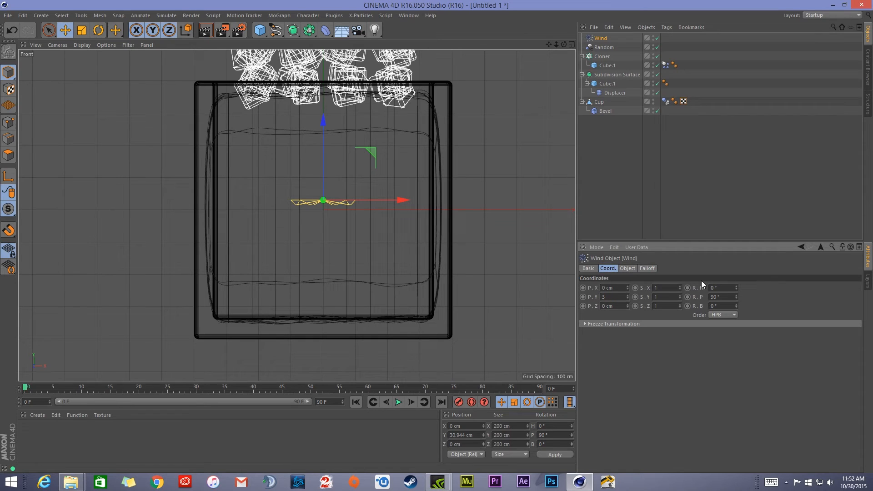
pyautogui.write('400')
pyautogui.press('Return')
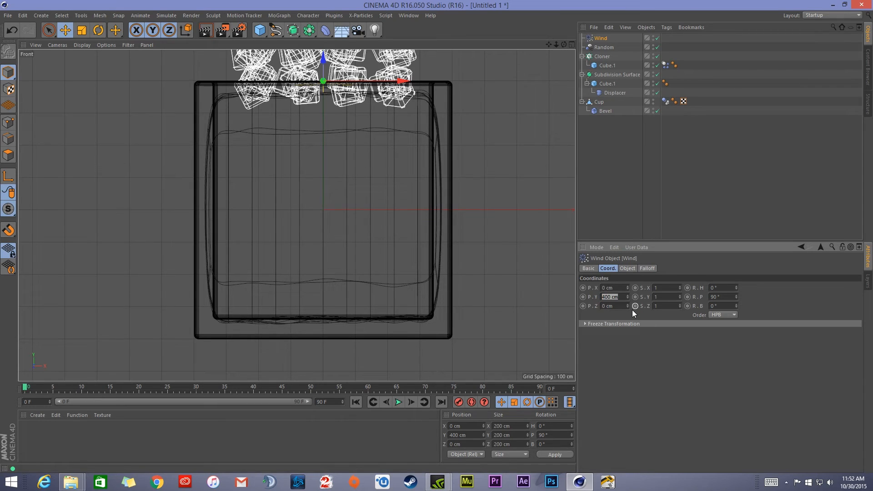
pyautogui.press('Return')
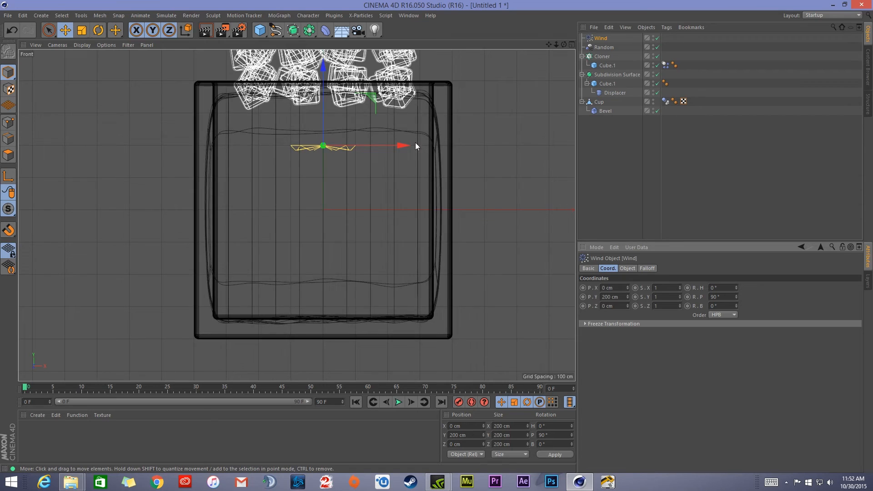
pyautogui.moveTo(322, 78); pyautogui.dragTo(324, 136)
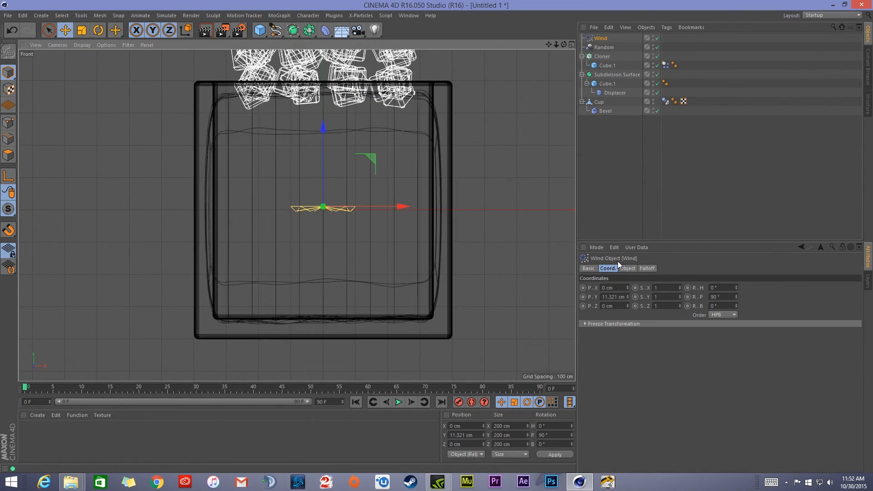
# Set the Wind's Y position to 0 cm and check its placement in the perspective view.
pyautogui.click(604, 298)
pyautogui.press('BackSpace')
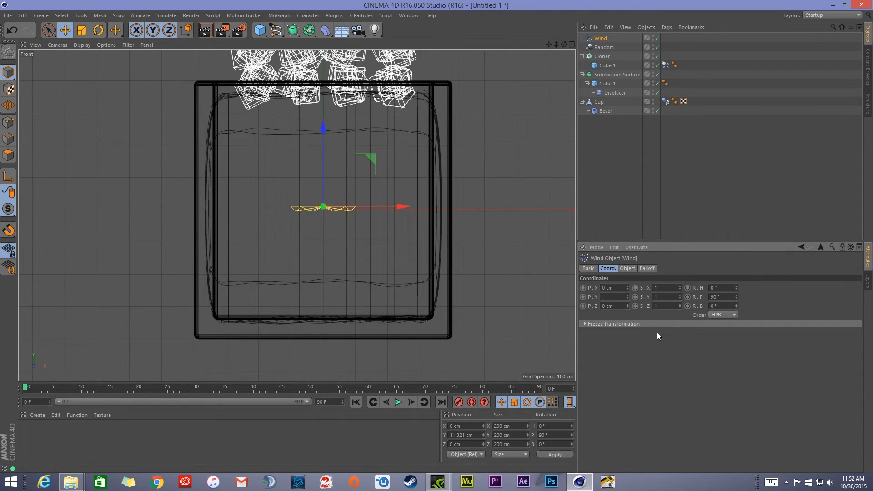
pyautogui.write('0')
pyautogui.press('Return')
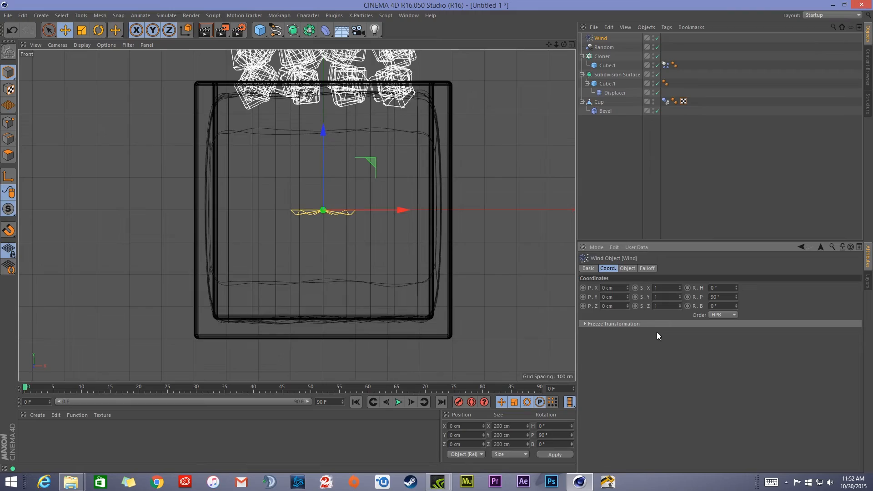
pyautogui.middleClick(440, 168)
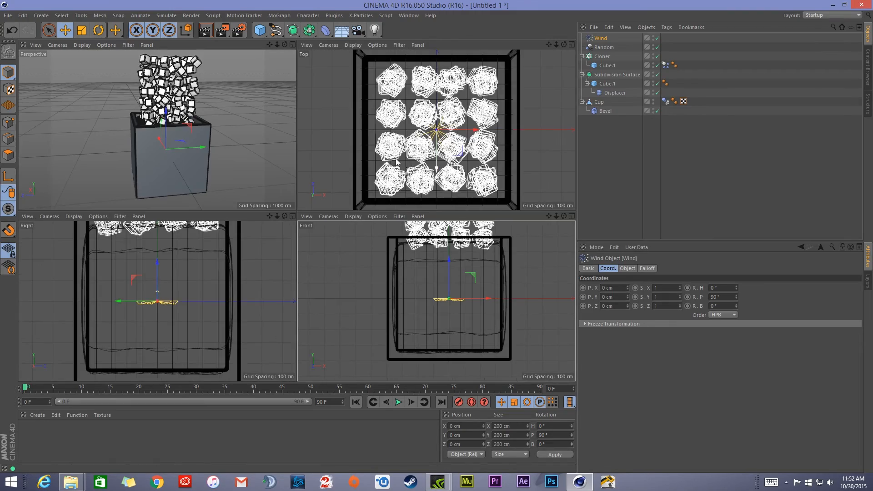
pyautogui.middleClick(217, 138)
pyautogui.keyDown('alt'); pyautogui.moveTo(347, 220); pyautogui.dragTo(329, 220); pyautogui.keyUp('alt')
pyautogui.middleClick(329, 220)
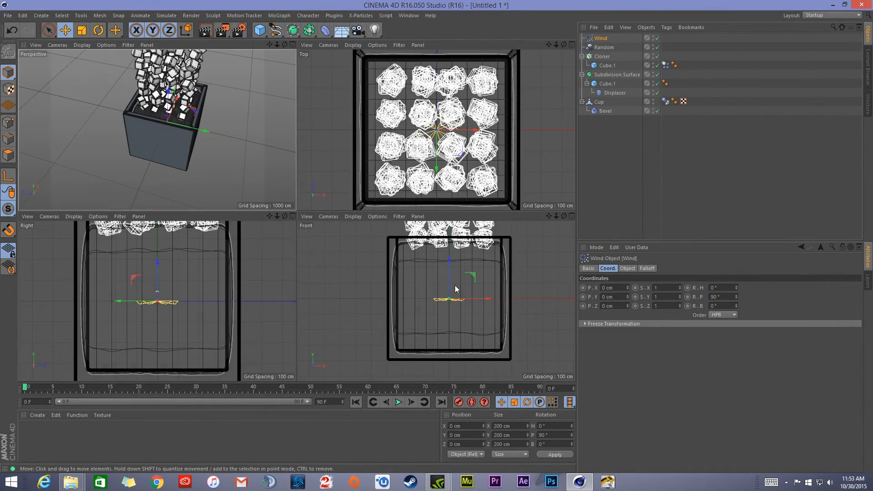
# Set the Wind's falloff shape to Box and raise its falloff to 100%.
pyautogui.middleClick(465, 267)
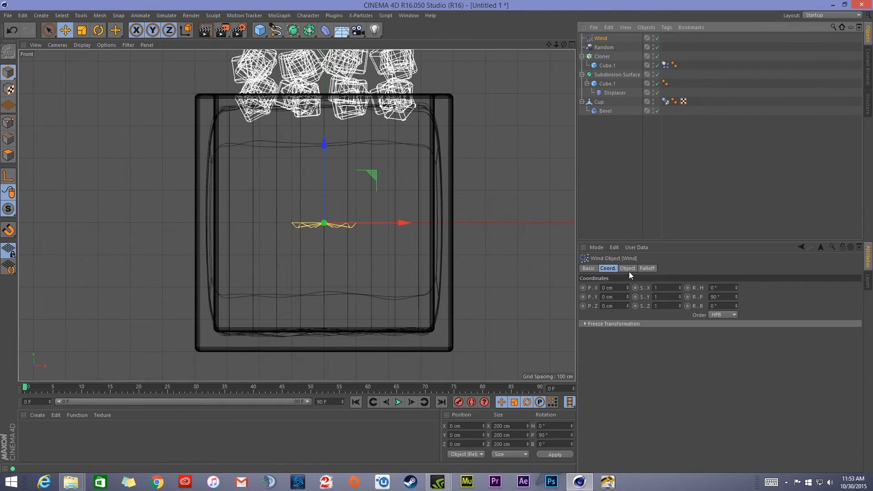
pyautogui.click(647, 269)
pyautogui.click(628, 289)
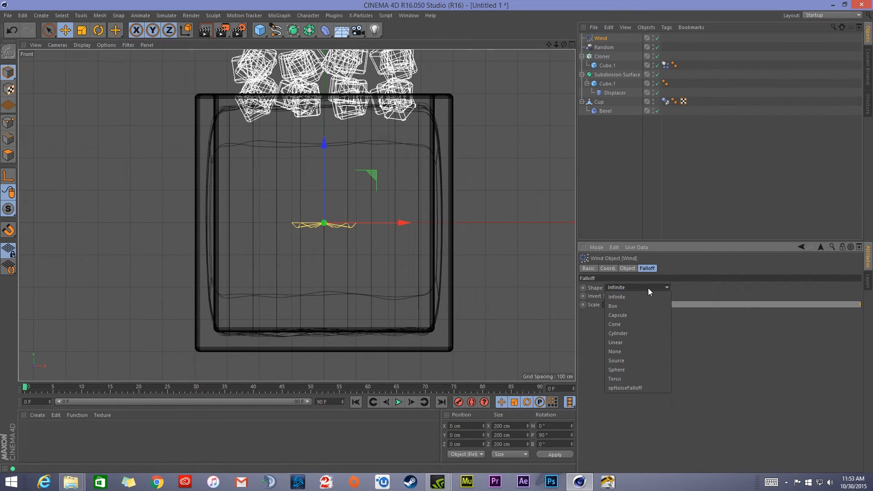
pyautogui.click(638, 302)
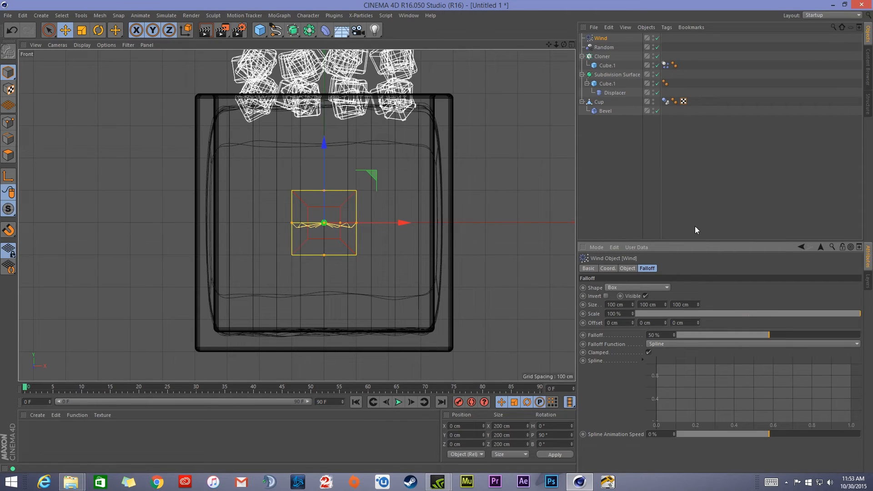
pyautogui.moveTo(766, 334); pyautogui.dragTo(872, 323)
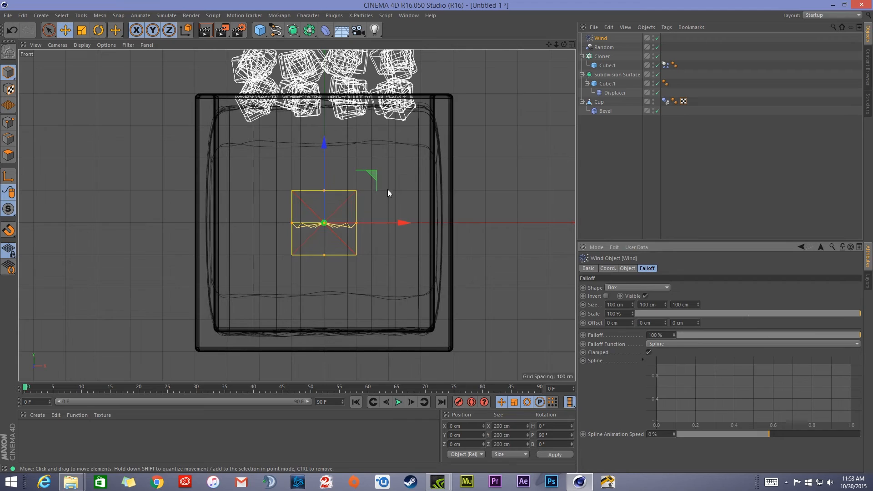
# Set the Wind's box falloff size to 800 cm on all three axes.
pyautogui.click(628, 306)
pyautogui.write('87')
pyautogui.press('BackSpace')
pyautogui.write('00')
pyautogui.press('Tab')
pyautogui.write('800')
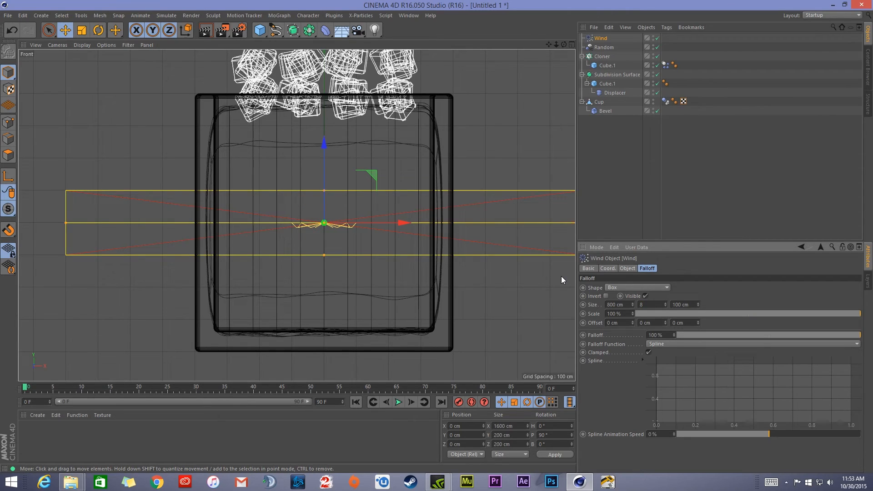
pyautogui.press('Tab')
pyautogui.write('800')
pyautogui.press('Return')
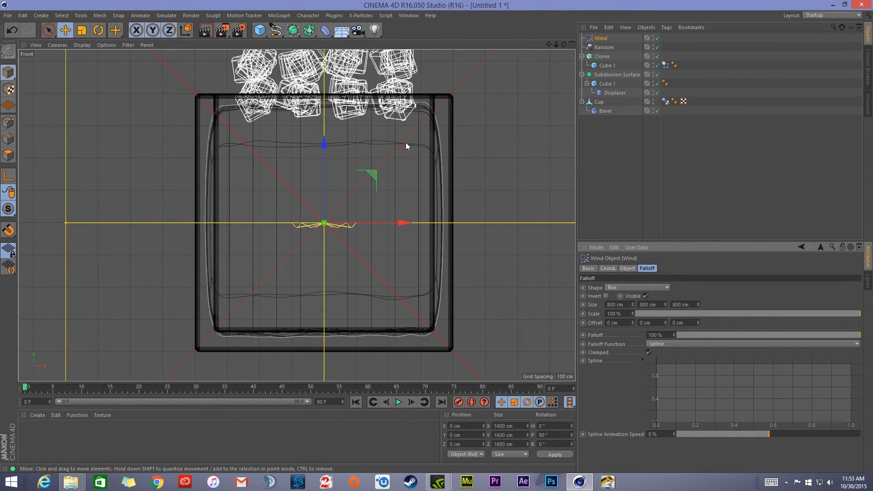
# Set the Wind's box falloff size to 400 cm on all three axes to match the Cup's extents.
pyautogui.scroll(-5, 397, 138)
pyautogui.scroll(1, 378, 214)
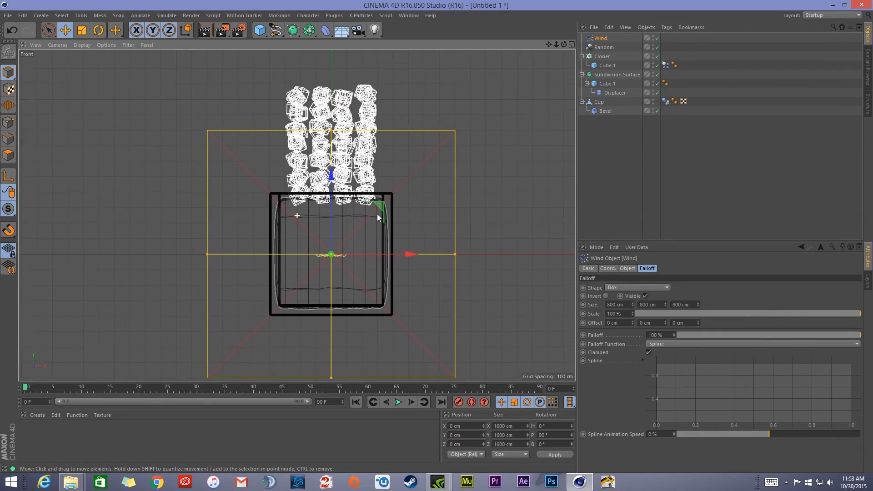
pyautogui.scroll(6, 359, 241)
pyautogui.scroll(-3, 346, 245)
pyautogui.keyDown('alt'); pyautogui.moveTo(333, 265); pyautogui.dragTo(331, 269, button='right'); pyautogui.keyUp('alt')
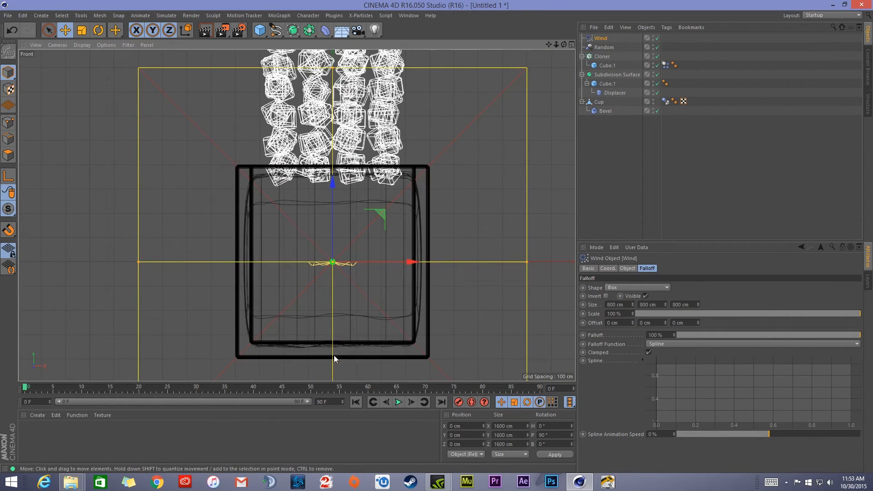
pyautogui.keyDown('alt'); pyautogui.moveTo(355, 290); pyautogui.dragTo(352, 271, button='middle'); pyautogui.keyUp('alt')
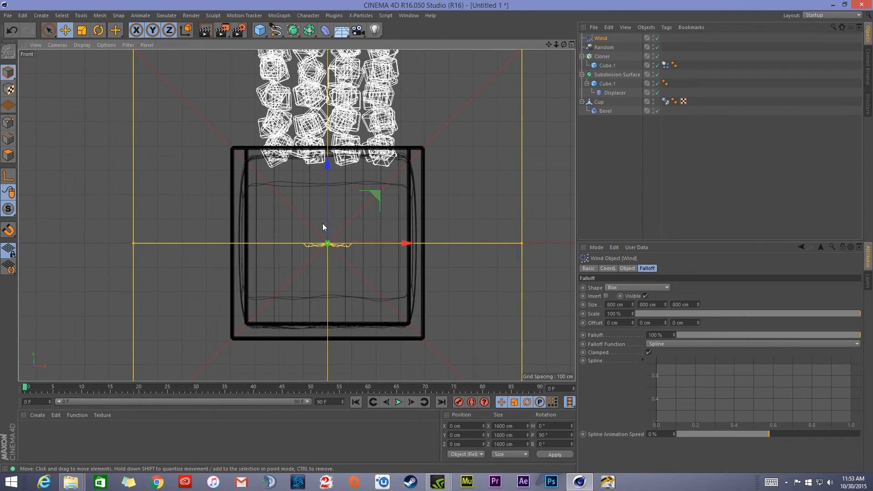
pyautogui.keyDown('alt'); pyautogui.moveTo(359, 245); pyautogui.dragTo(313, 228, button='middle'); pyautogui.keyUp('alt')
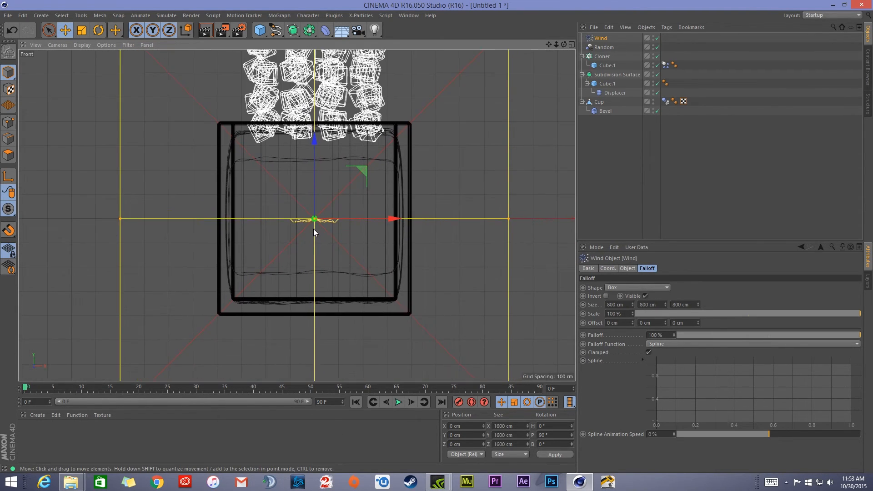
pyautogui.click(625, 305)
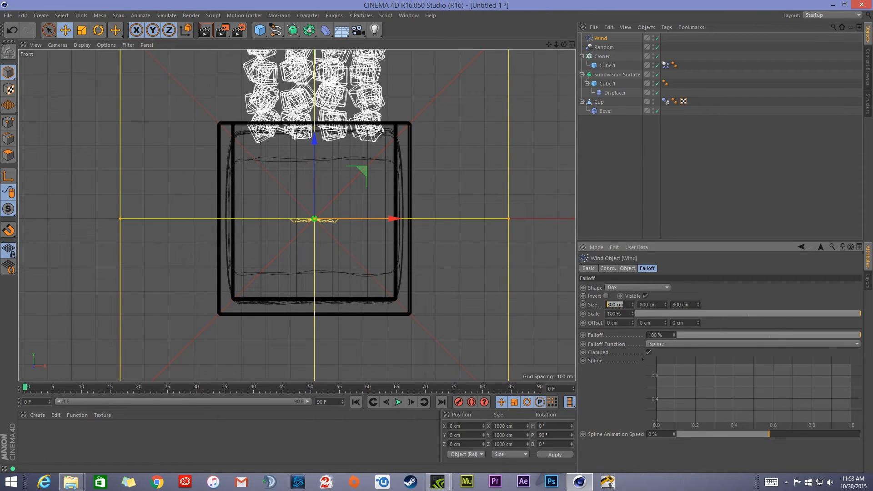
pyautogui.write('400')
pyautogui.press('Tab')
pyautogui.write('4')
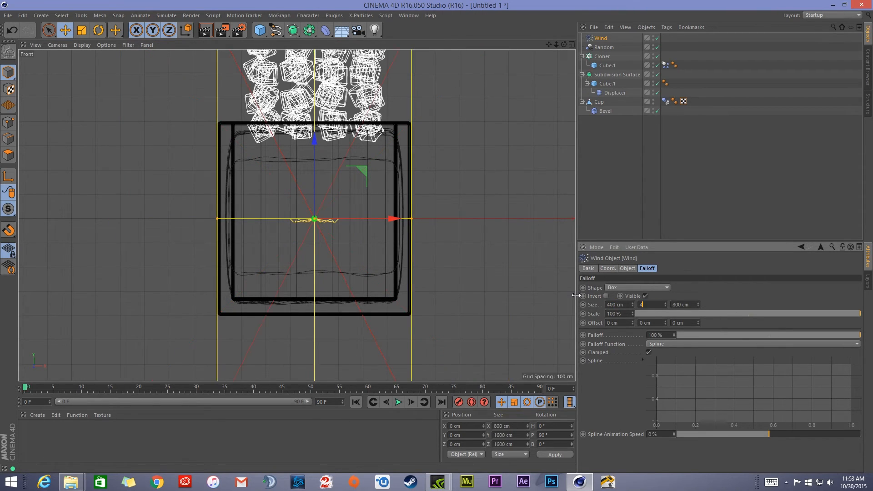
pyautogui.press('Tab')
pyautogui.write('400')
pyautogui.press('Return')
pyautogui.scroll(3, 321, 169)
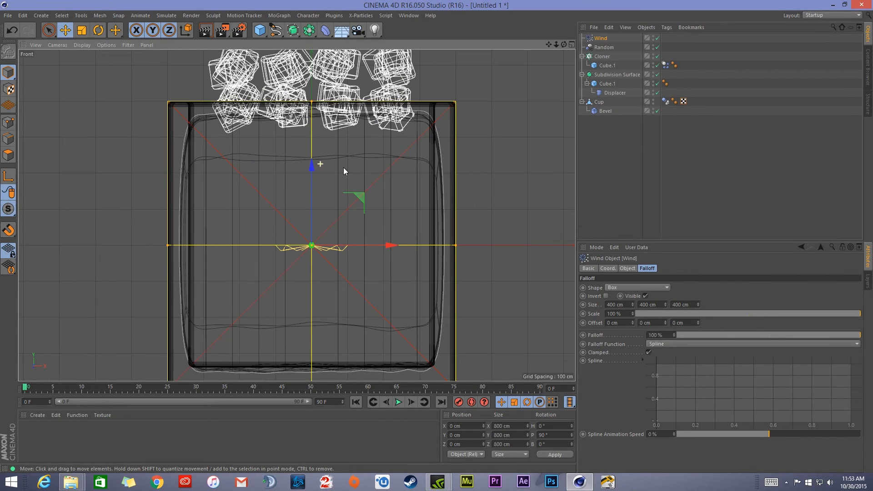
pyautogui.keyDown('alt'); pyautogui.moveTo(400, 139); pyautogui.dragTo(397, 157, button='middle'); pyautogui.keyUp('alt')
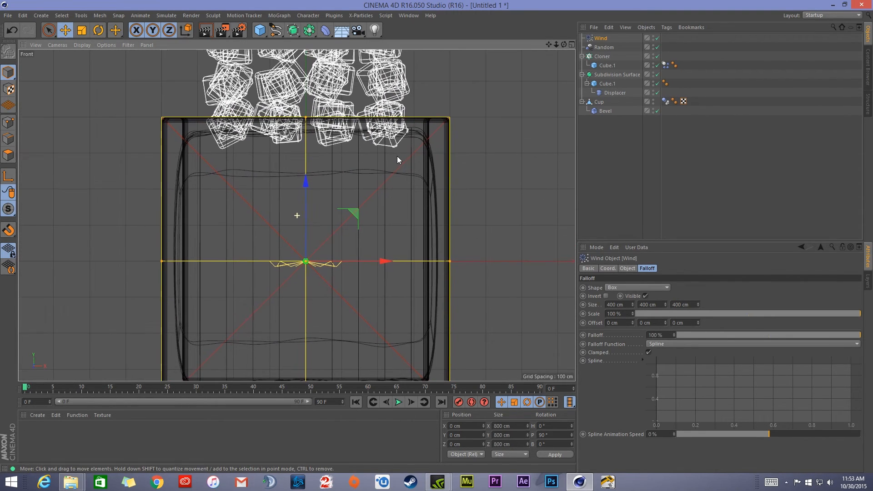
# Play the cube simulation in the front view, stop it and rewind to the first frame.
pyautogui.click(398, 402)
pyautogui.keyDown('alt'); pyautogui.moveTo(374, 269); pyautogui.dragTo(371, 240, button='middle'); pyautogui.keyUp('alt')
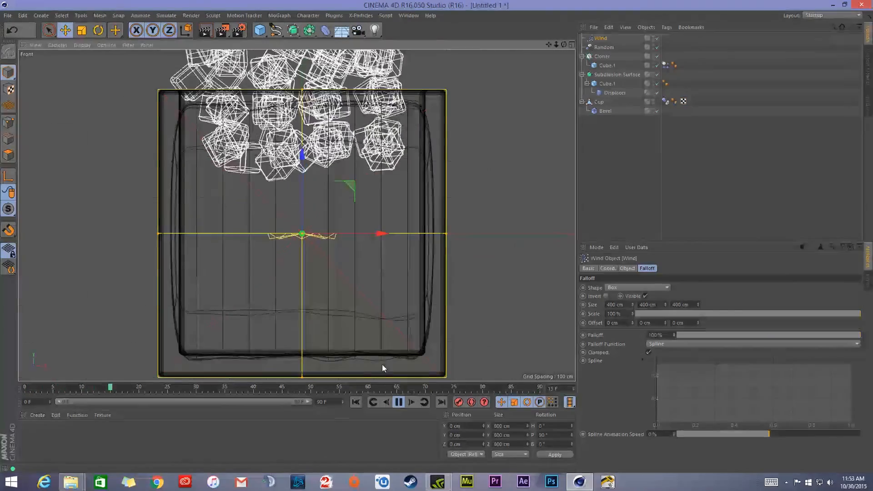
pyautogui.click(399, 402)
pyautogui.click(356, 402)
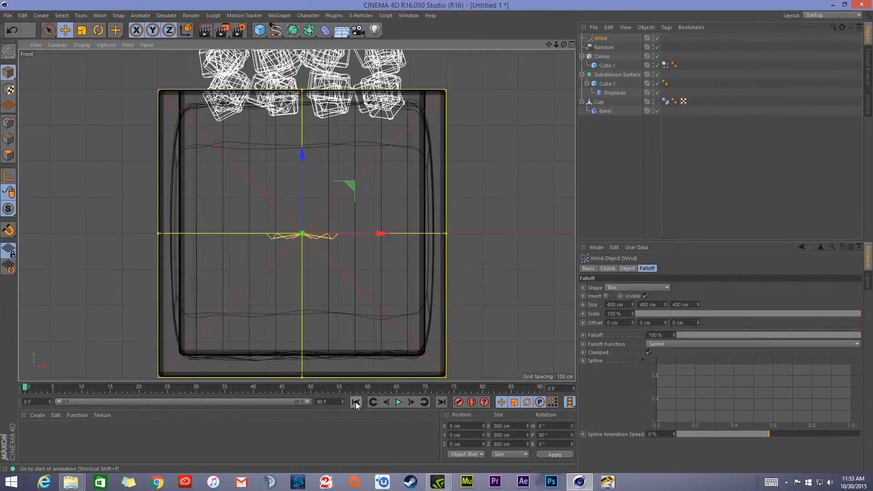
# Set the Wind's speed to 300 cm and start the simulation.
pyautogui.click(628, 269)
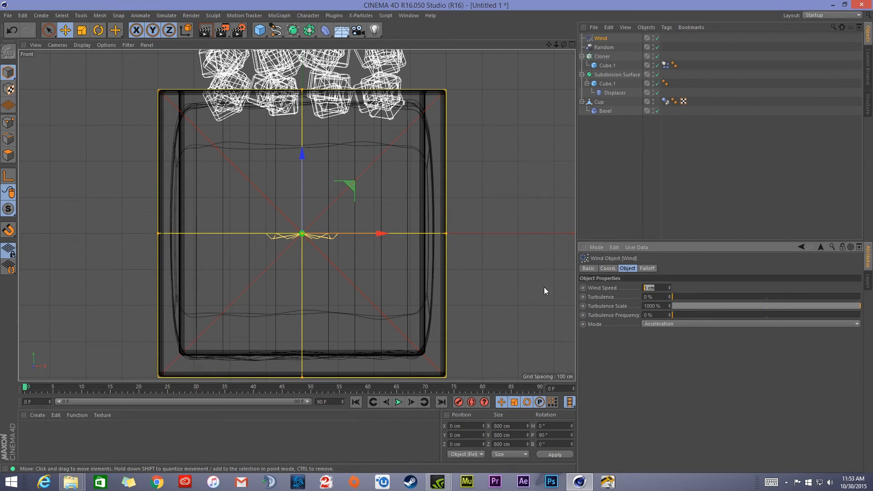
pyautogui.write('300')
pyautogui.press('Return')
pyautogui.click(398, 402)
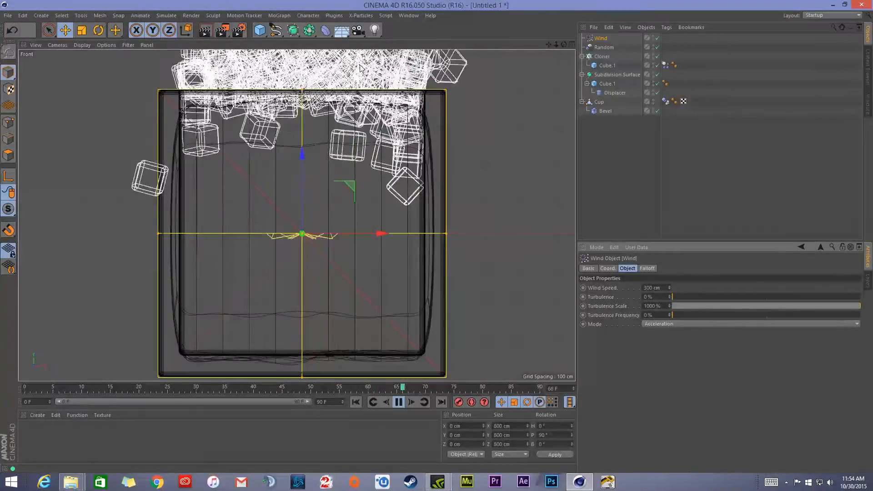
# Examine the cubes falling into the cup up close in the perspective view, and rewind the simulation to the start.
pyautogui.middleClick(381, 116)
pyautogui.middleClick(202, 102)
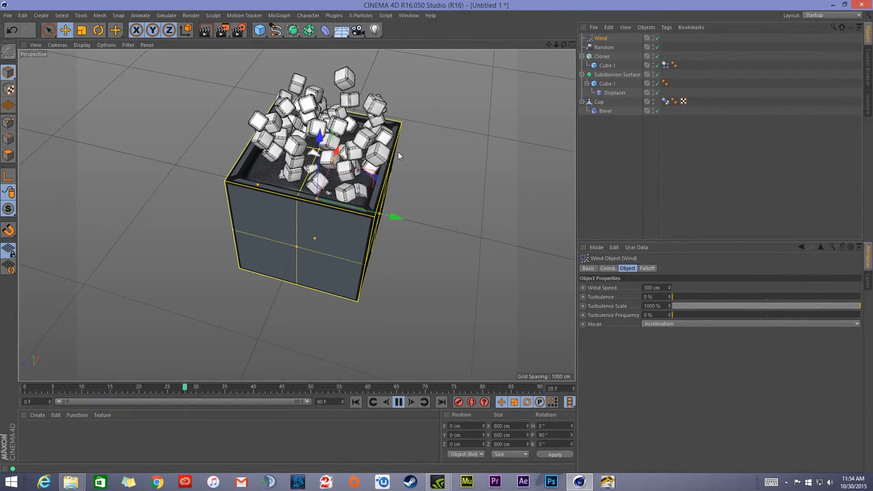
pyautogui.scroll(5, 295, 183)
pyautogui.keyDown('alt'); pyautogui.moveTo(295, 183); pyautogui.dragTo(358, 209); pyautogui.keyUp('alt')
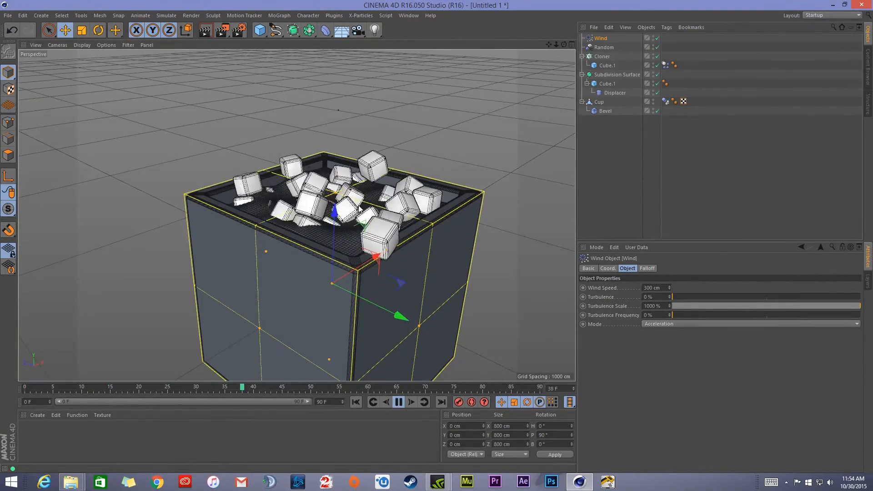
pyautogui.scroll(1, 358, 209)
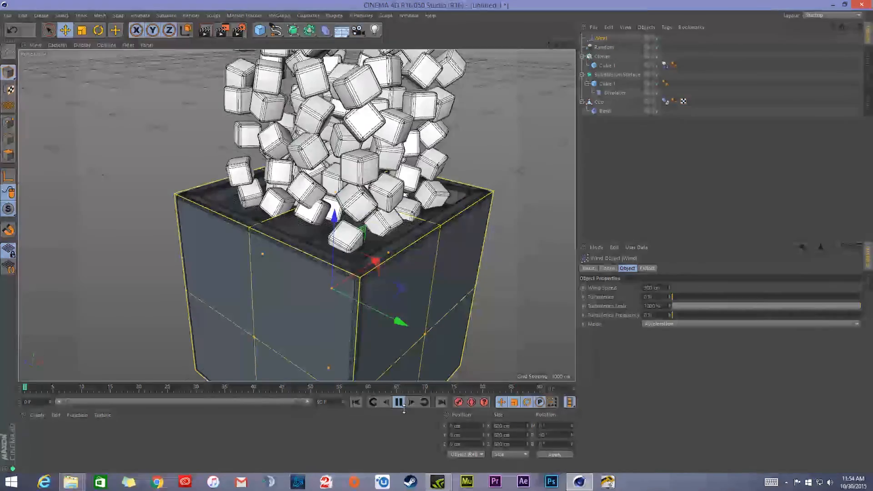
pyautogui.click(399, 402)
pyautogui.click(355, 402)
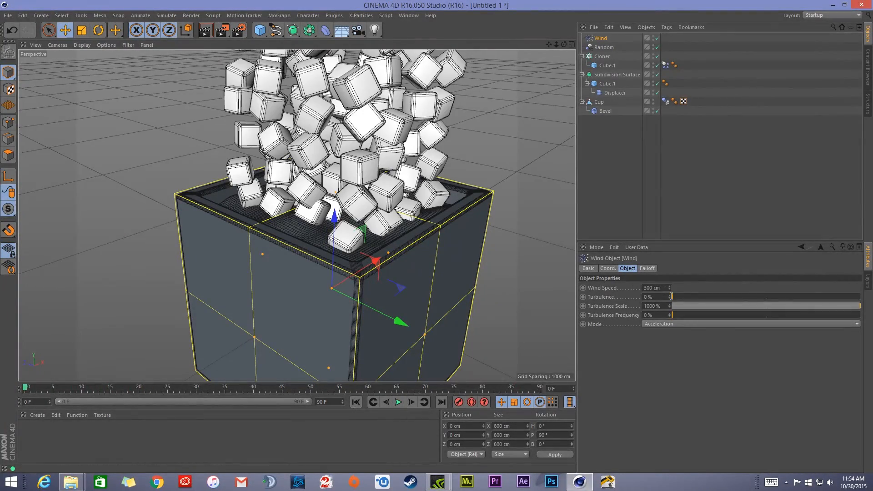
# Lower the Wind to about -22.9 cm in Y, play the simulation and rewind it.
pyautogui.keyDown('alt'); pyautogui.moveTo(433, 276); pyautogui.dragTo(371, 264); pyautogui.keyUp('alt')
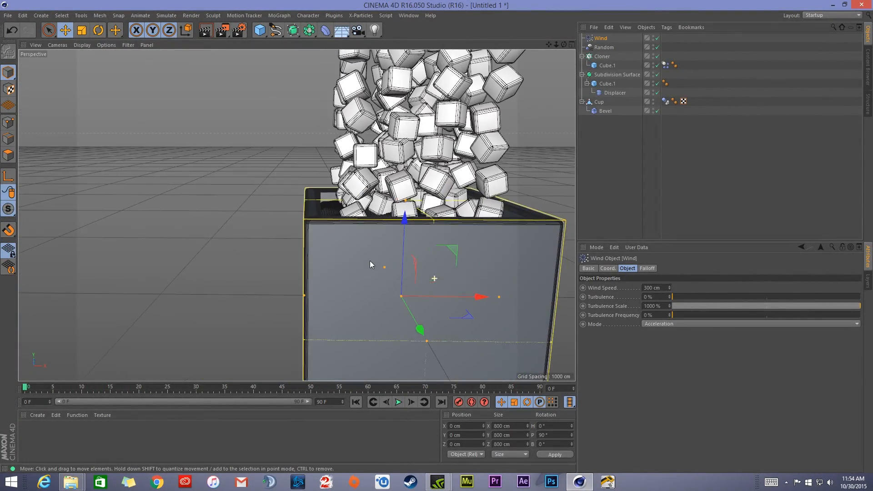
pyautogui.moveTo(407, 204); pyautogui.dragTo(388, 238)
pyautogui.hotkey('ctrl', 'z')
pyautogui.moveTo(339, 188); pyautogui.dragTo(338, 186)
pyautogui.click(398, 403)
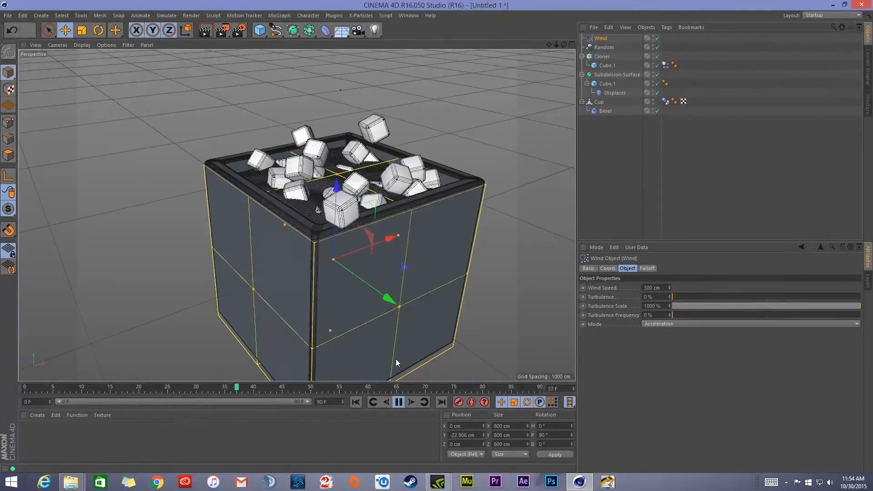
pyautogui.click(399, 402)
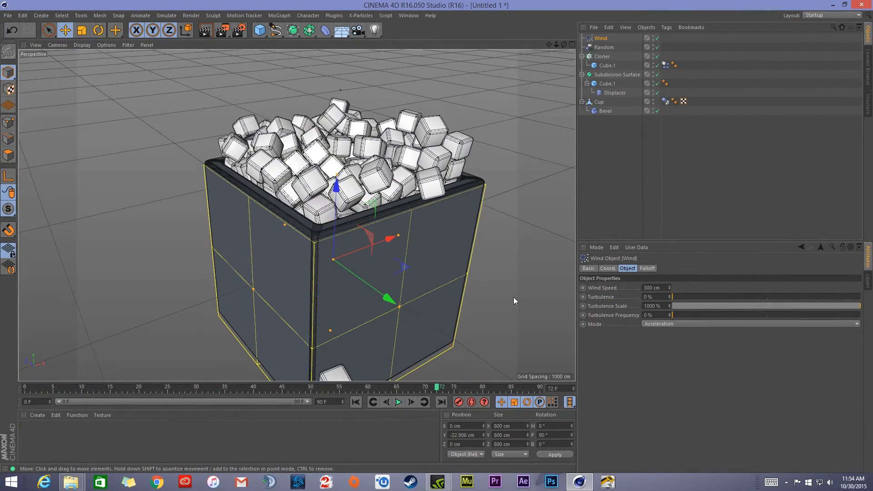
pyautogui.click(355, 402)
# Set the Wind's speed to 250 cm and replay the simulation.
pyautogui.click(661, 288)
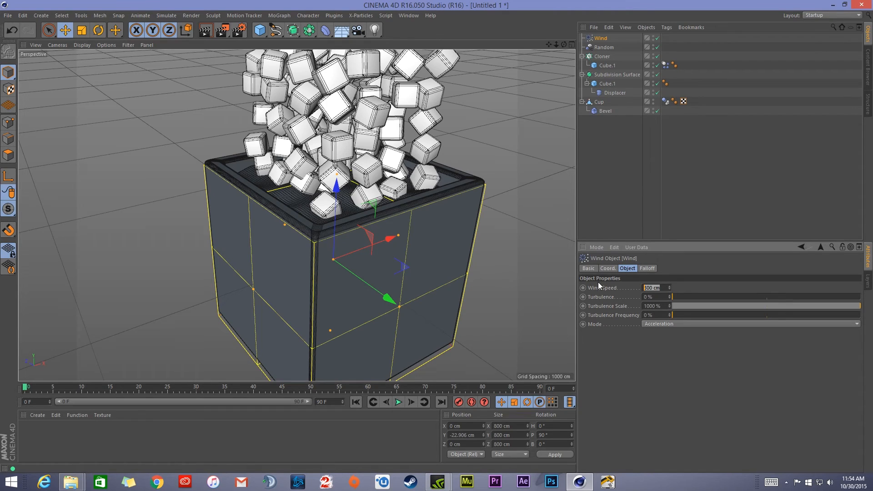
pyautogui.write('250')
pyautogui.press('Return')
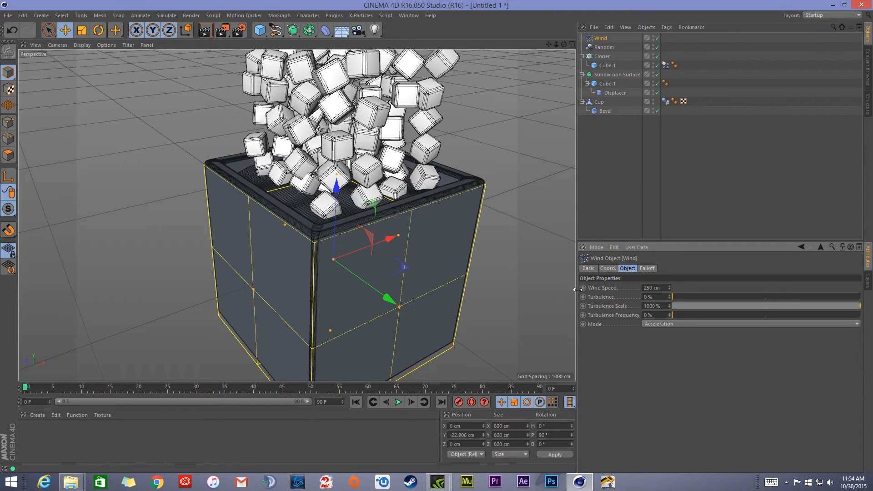
pyautogui.click(399, 402)
# Watch the whole cup and cubes in the front view during playback, and return to the first frame.
pyautogui.middleClick(438, 285)
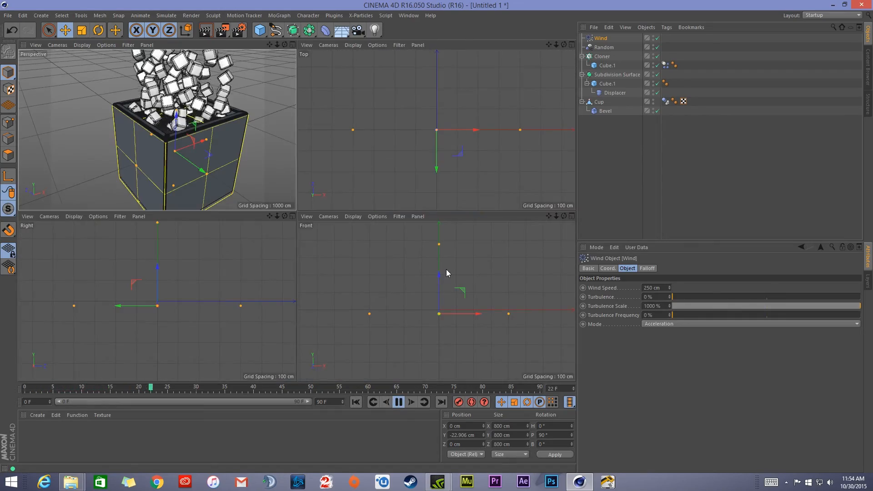
pyautogui.middleClick(446, 269)
pyautogui.keyDown('alt'); pyautogui.moveTo(296, 214); pyautogui.dragTo(291, 216, button='right'); pyautogui.keyUp('alt')
pyautogui.keyDown('alt'); pyautogui.moveTo(349, 106); pyautogui.dragTo(357, 202, button='middle'); pyautogui.keyUp('alt')
pyautogui.scroll(-4, 355, 129)
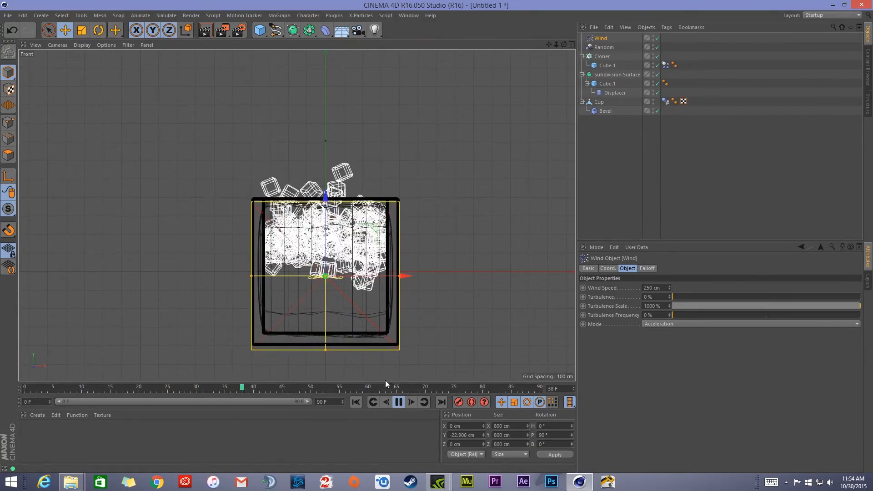
pyautogui.click(398, 403)
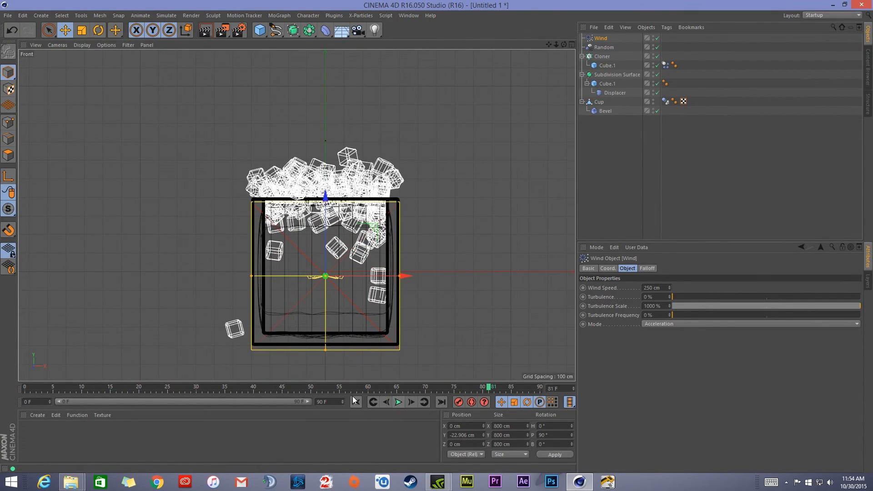
pyautogui.click(358, 404)
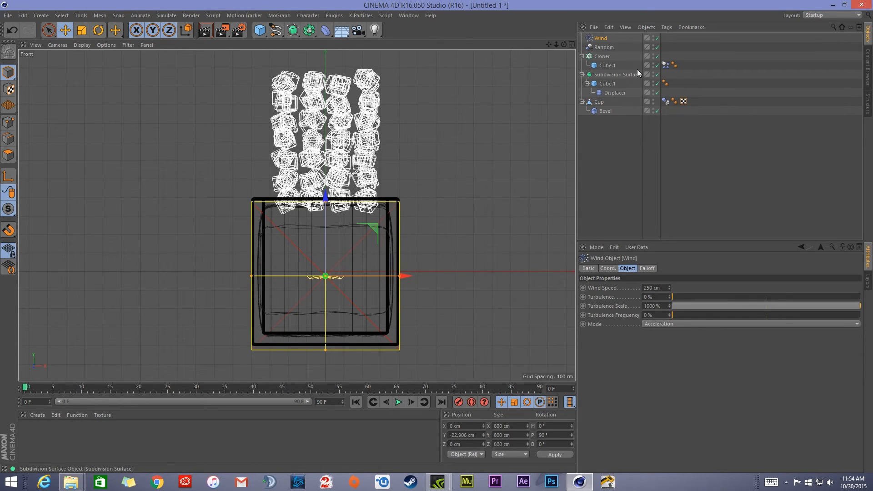
# Rename the cube inside the Cloner as ice.
pyautogui.click(666, 65)
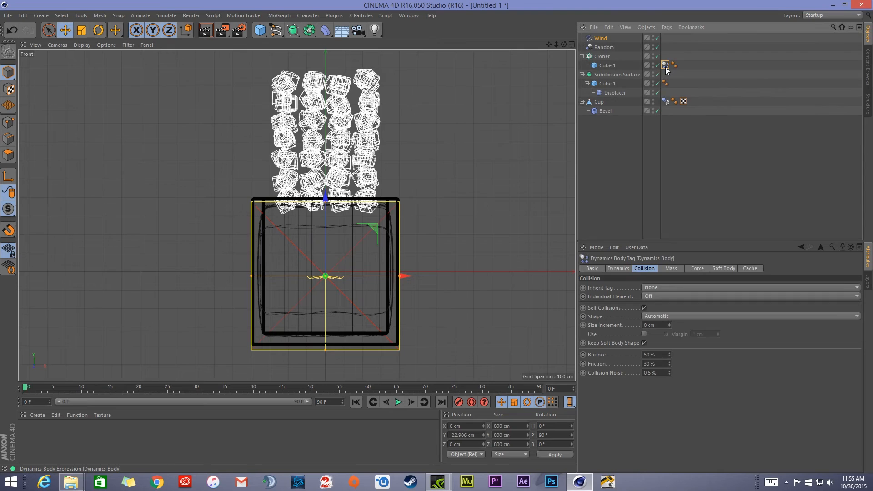
pyautogui.doubleClick(602, 69)
pyautogui.write('i')
pyautogui.press('Return')
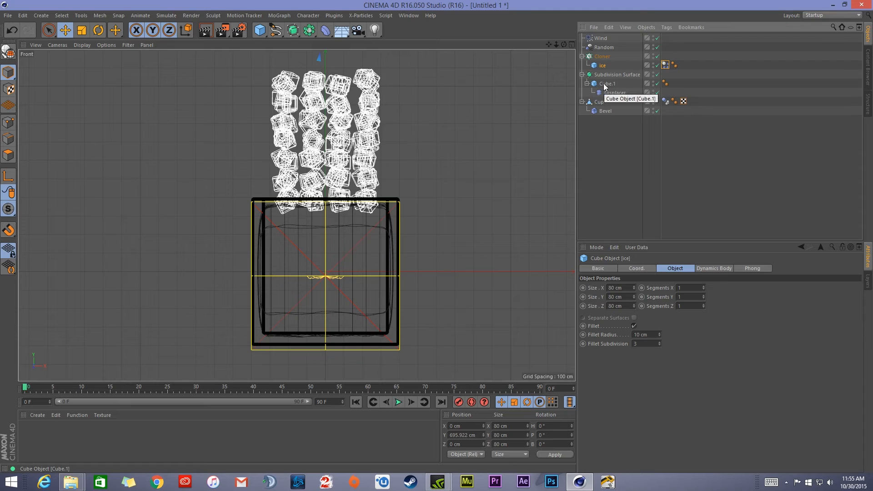
# Set the aerodynamic lift to 100% in the force settings of the ice cube's Dynamics Body tag.
pyautogui.click(666, 66)
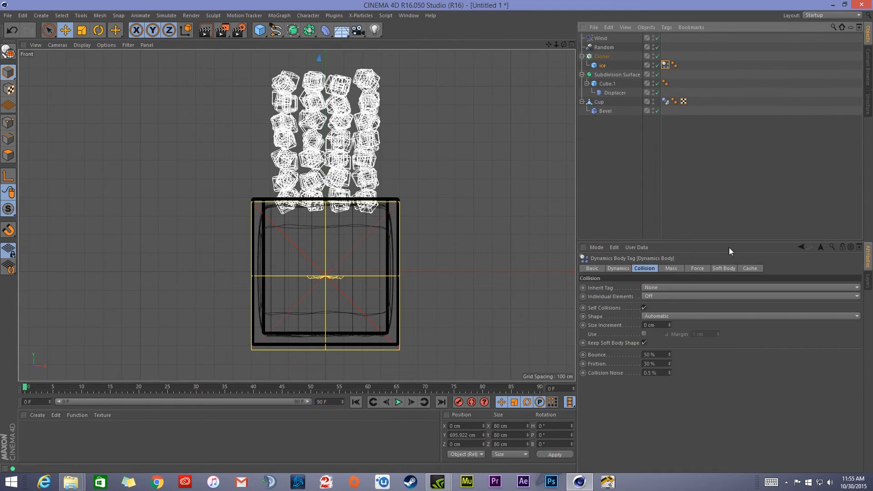
pyautogui.click(698, 268)
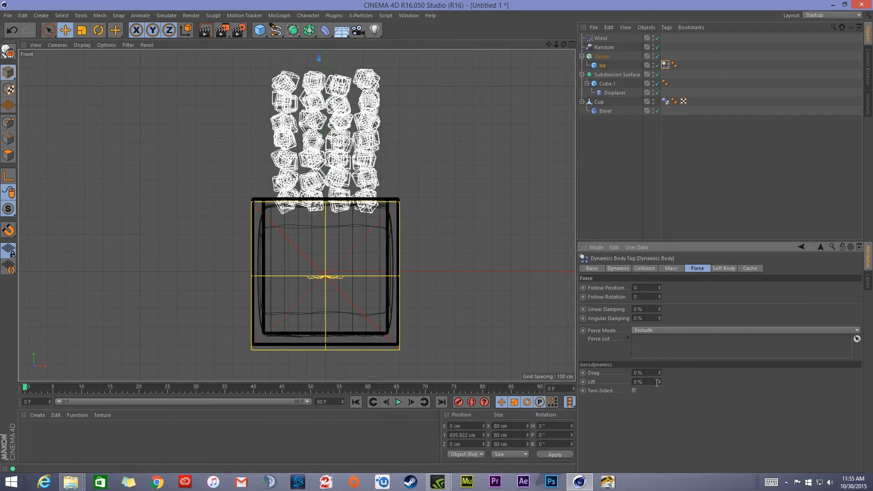
pyautogui.write('100')
pyautogui.press('Return')
# Inspect the cup in the perspective view, return to the front view and play the simulation.
pyautogui.middleClick(390, 193)
pyautogui.middleClick(228, 123)
pyautogui.keyDown('alt'); pyautogui.moveTo(275, 247); pyautogui.dragTo(232, 279); pyautogui.keyUp('alt')
pyautogui.keyDown('alt'); pyautogui.moveTo(296, 211); pyautogui.dragTo(297, 307, button='middle'); pyautogui.keyUp('alt')
pyautogui.middleClick(385, 270)
pyautogui.middleClick(469, 318)
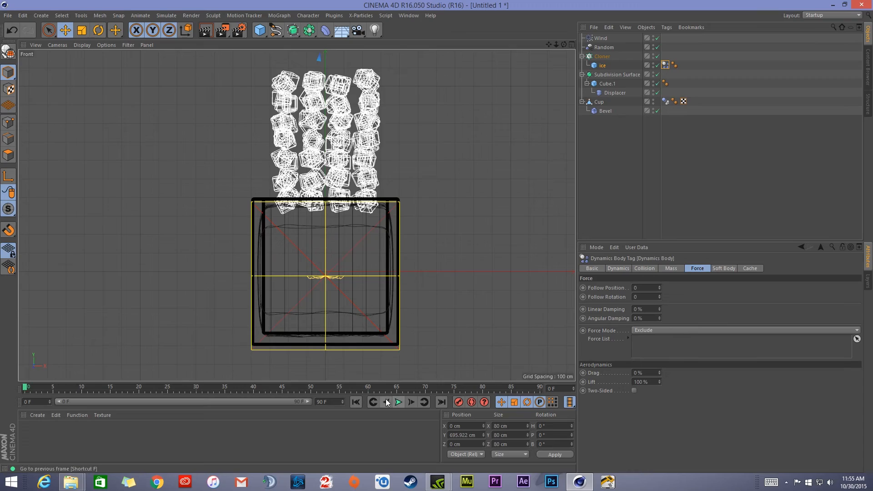
pyautogui.click(398, 402)
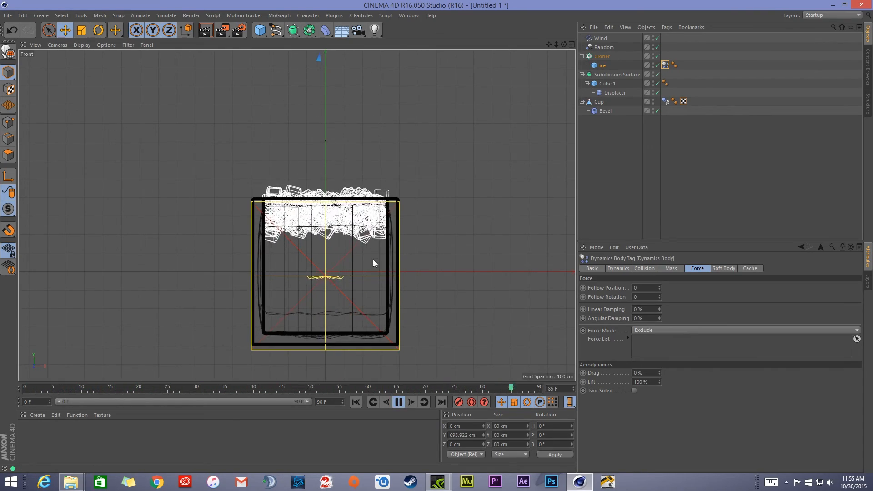
# Examine how the ice cubes float in the cup from several perspective angles during playback.
pyautogui.middleClick(358, 206)
pyautogui.middleClick(229, 164)
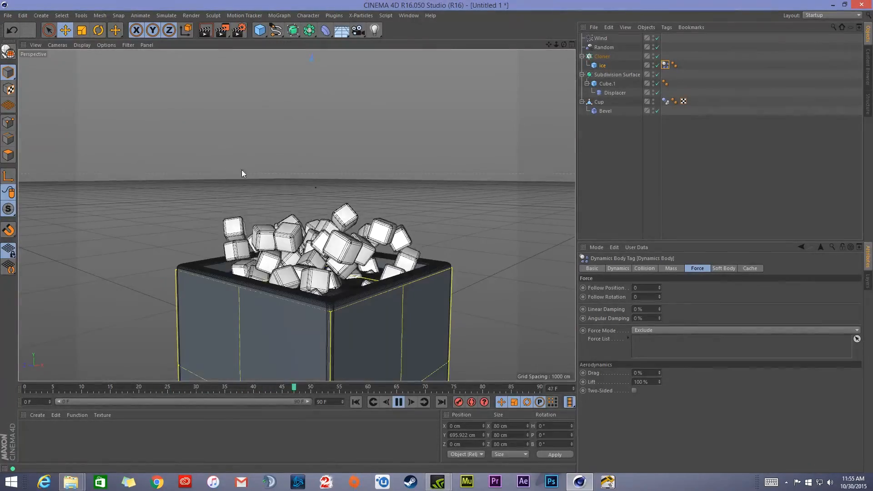
pyautogui.keyDown('alt'); pyautogui.moveTo(364, 276); pyautogui.dragTo(323, 292); pyautogui.keyUp('alt')
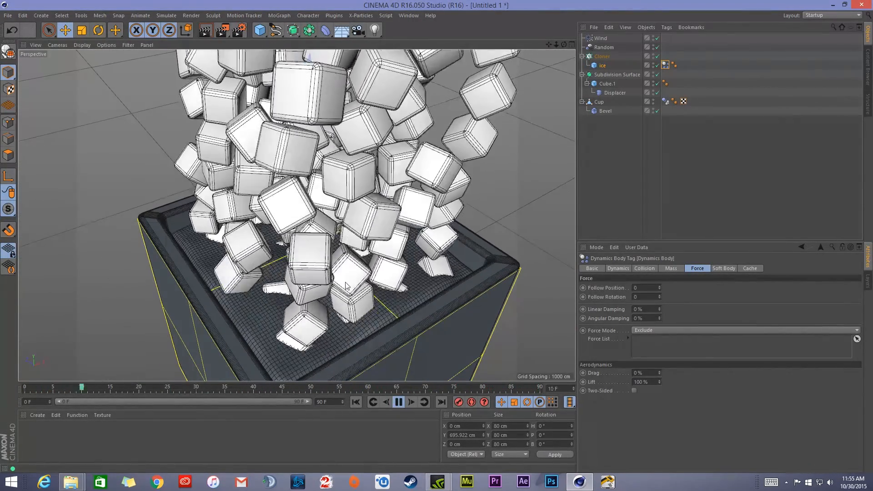
pyautogui.scroll(2, 301, 237)
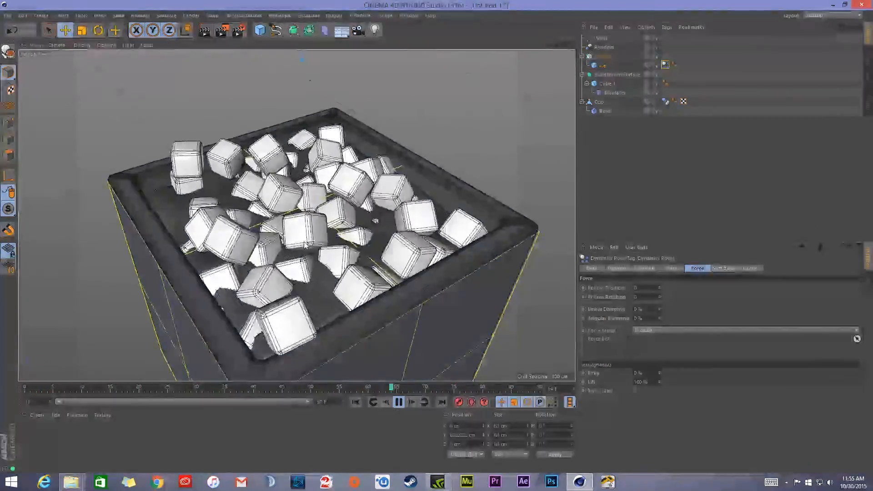
pyautogui.keyDown('alt'); pyautogui.moveTo(359, 283); pyautogui.dragTo(351, 258, button='middle'); pyautogui.keyUp('alt')
pyautogui.keyDown('alt'); pyautogui.moveTo(351, 258); pyautogui.dragTo(324, 224); pyautogui.keyUp('alt')
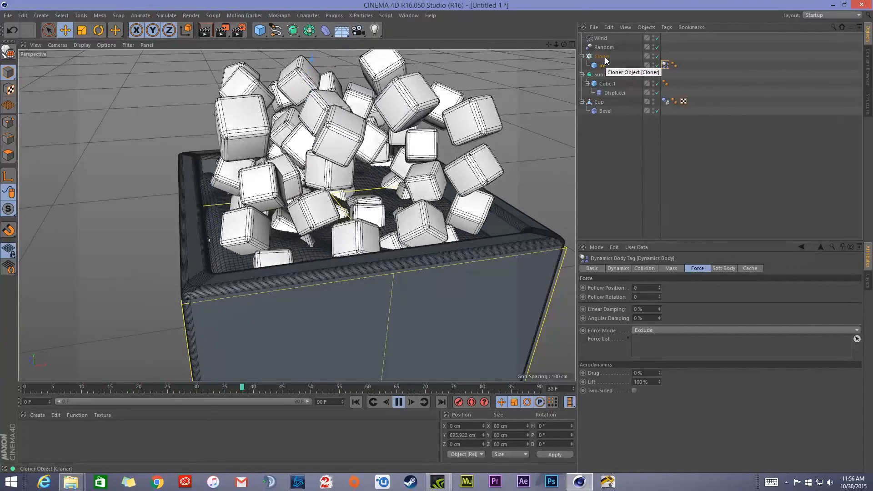
# Set the Wind's speed to 200 cm and check the ice's behaviour in the perspective view.
pyautogui.click(601, 39)
pyautogui.moveTo(664, 288); pyautogui.dragTo(557, 274)
pyautogui.write('200')
pyautogui.press('Return')
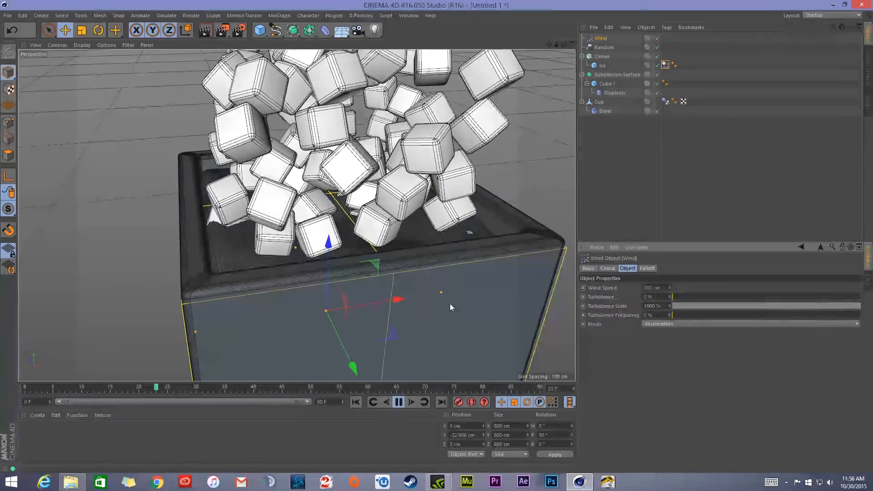
pyautogui.keyDown('alt'); pyautogui.moveTo(437, 291); pyautogui.dragTo(344, 235); pyautogui.keyUp('alt')
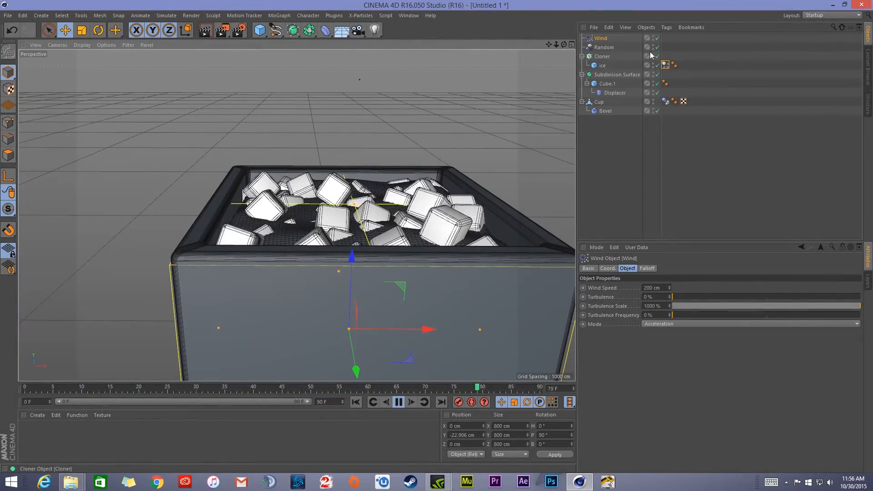
# Set the lift in the ice cube's Dynamics Body tag to 90%.
pyautogui.click(667, 63)
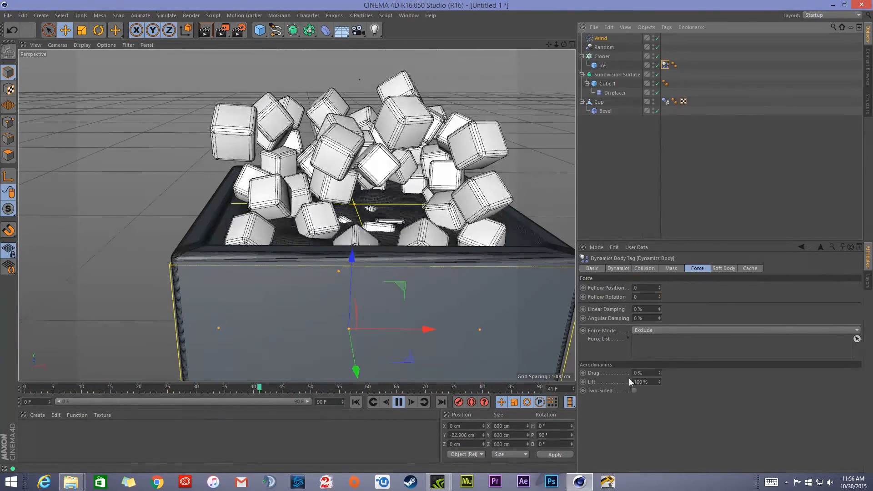
pyautogui.moveTo(650, 383); pyautogui.dragTo(608, 387)
pyautogui.write('90')
pyautogui.press('Return')
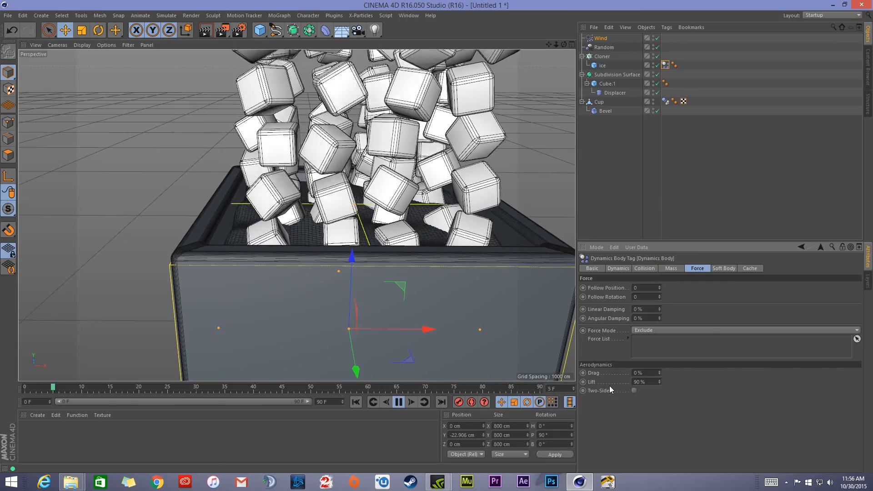
# Switch to the front view and play the simulation until the cubes have dropped into the cup.
pyautogui.click(404, 403)
pyautogui.middleClick(397, 264)
pyautogui.middleClick(398, 267)
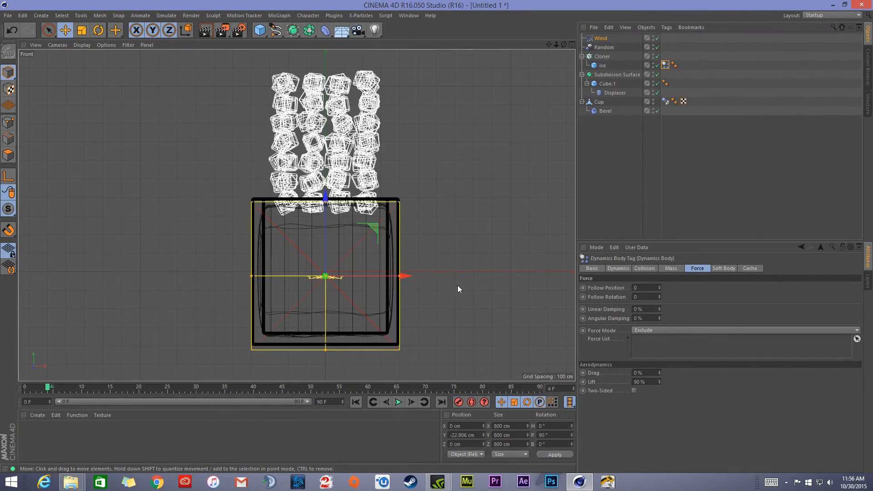
pyautogui.click(399, 403)
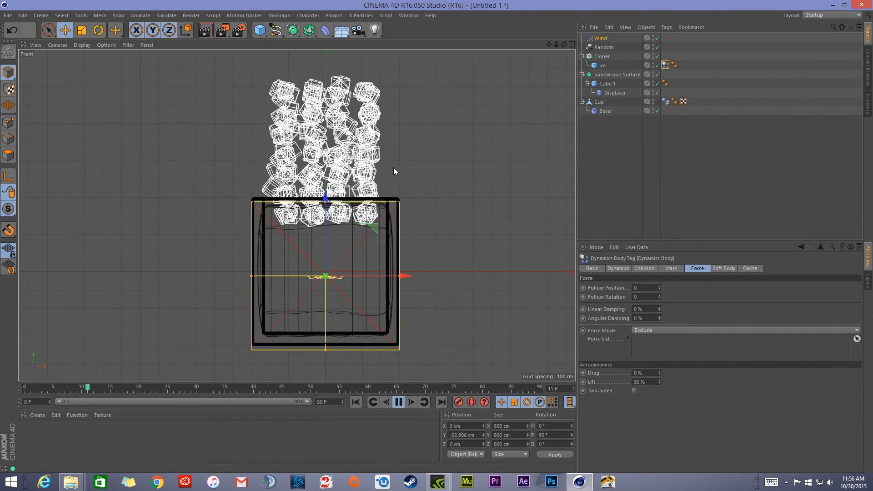
pyautogui.click(400, 403)
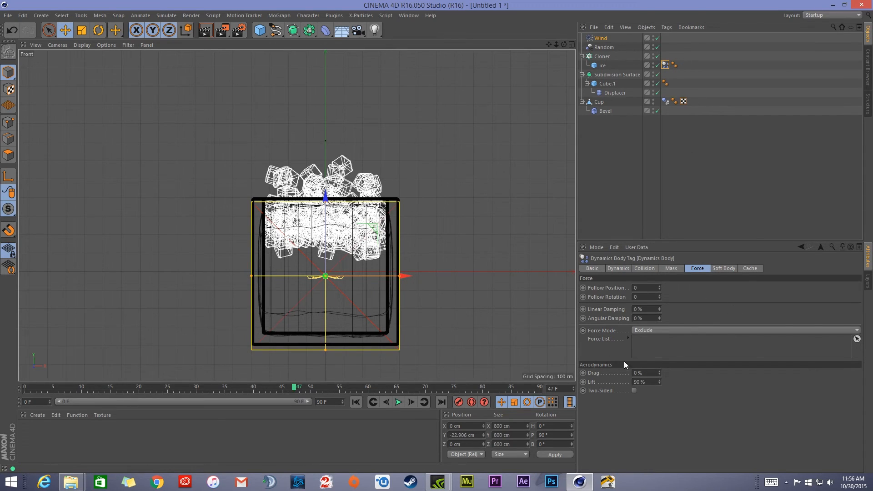
# Set the Wind's speed to 250 cm and replay the simulation from the start in the front view.
pyautogui.click(604, 36)
pyautogui.moveTo(663, 289); pyautogui.dragTo(603, 275)
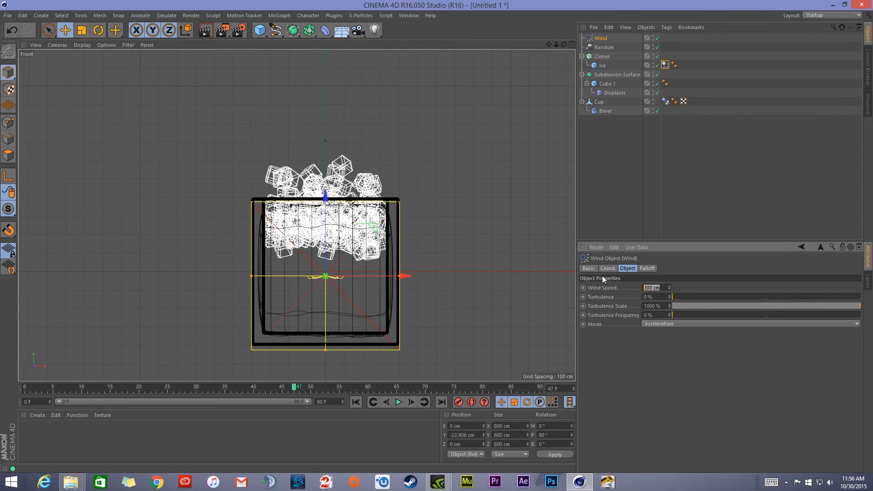
pyautogui.write('250')
pyautogui.press('Return')
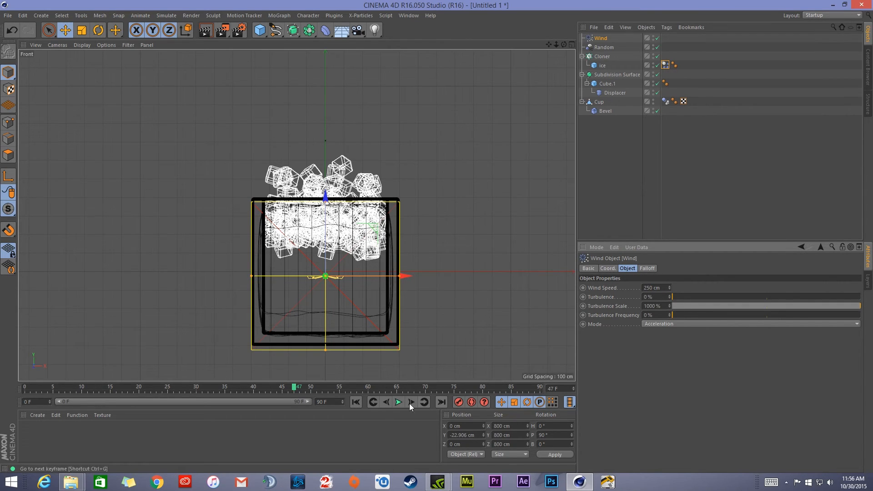
pyautogui.click(355, 403)
pyautogui.click(398, 402)
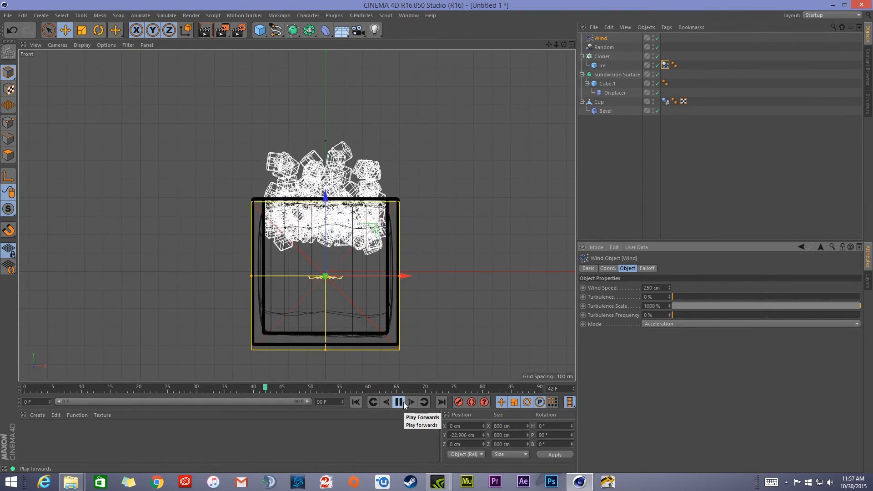
pyautogui.click(399, 402)
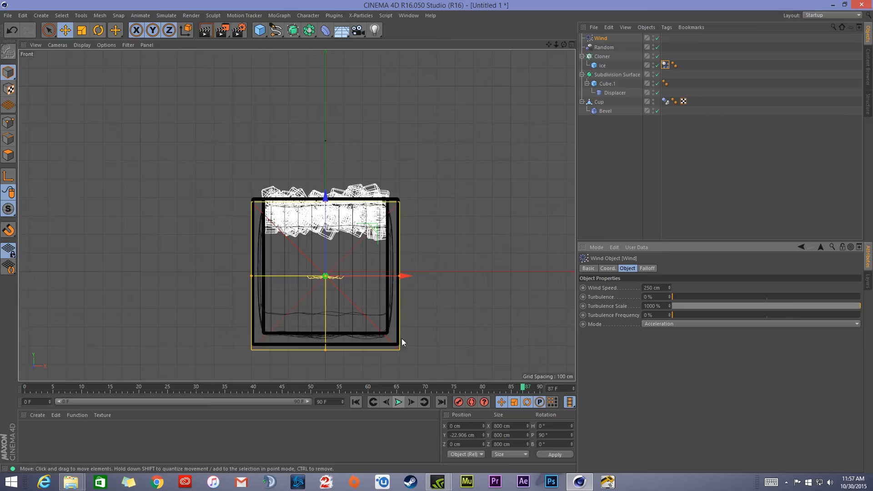
# Replay the simulation in the perspective view and examine how the ice cubes settle in the liquid.
pyautogui.middleClick(434, 182)
pyautogui.middleClick(212, 193)
pyautogui.keyDown('alt'); pyautogui.moveTo(406, 226); pyautogui.dragTo(401, 259); pyautogui.keyUp('alt')
pyautogui.keyDown('alt'); pyautogui.moveTo(384, 158); pyautogui.dragTo(340, 172, button='middle'); pyautogui.keyUp('alt')
pyautogui.keyDown('alt'); pyautogui.moveTo(339, 172); pyautogui.dragTo(314, 182, button='right'); pyautogui.keyUp('alt')
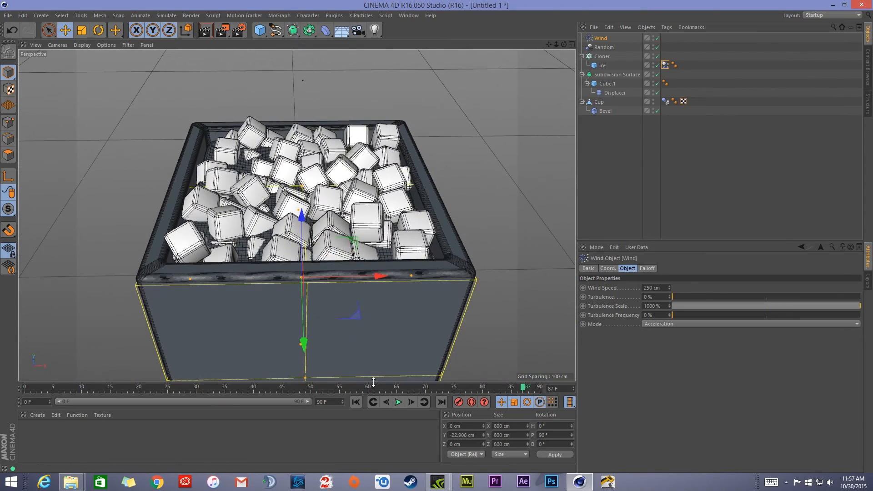
pyautogui.click(356, 402)
pyautogui.click(399, 402)
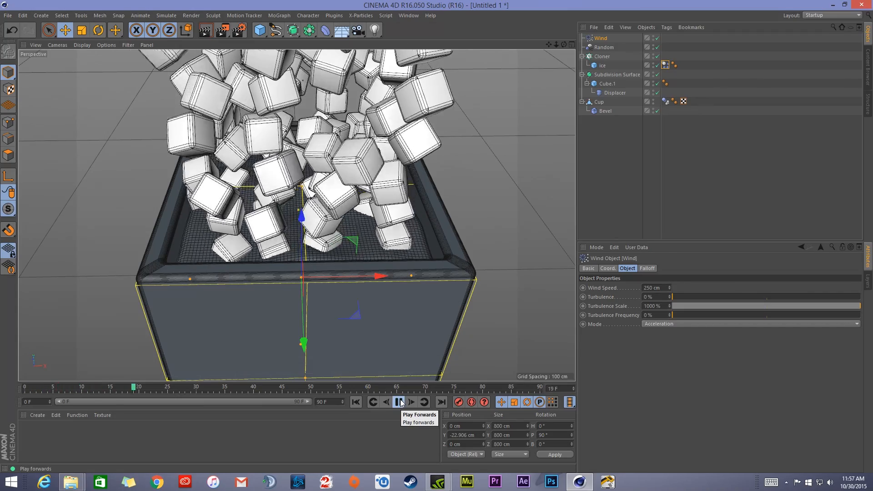
pyautogui.click(399, 402)
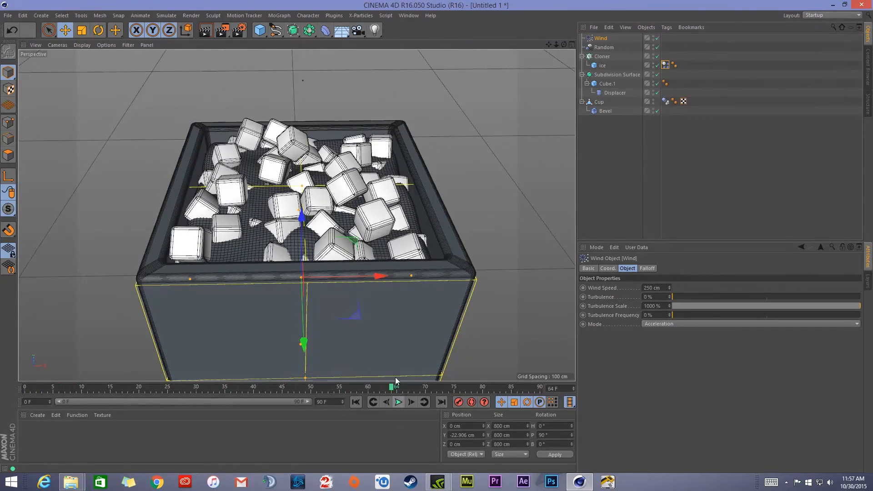
pyautogui.keyDown('alt'); pyautogui.moveTo(402, 231); pyautogui.dragTo(367, 231, button='right'); pyautogui.keyUp('alt')
pyautogui.keyDown('alt'); pyautogui.moveTo(369, 258); pyautogui.dragTo(356, 226, button='middle'); pyautogui.keyUp('alt')
pyautogui.keyDown('alt'); pyautogui.moveTo(342, 181); pyautogui.dragTo(366, 178, button='right'); pyautogui.keyUp('alt')
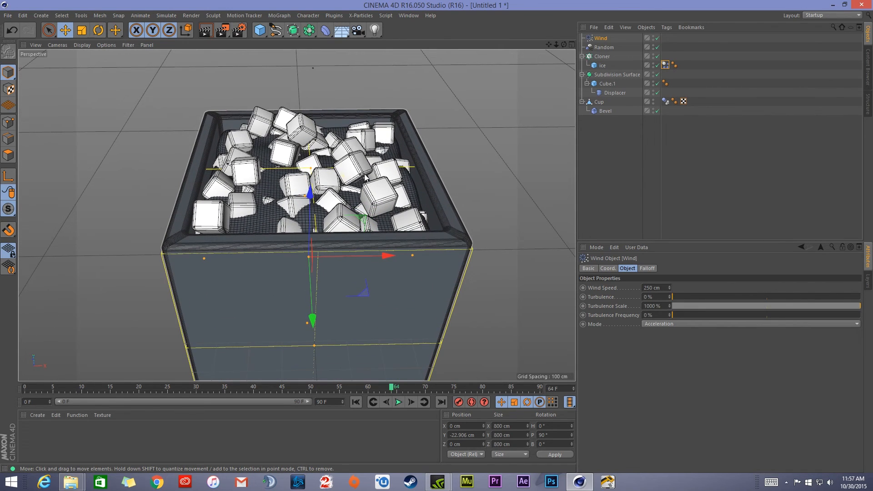
pyautogui.keyDown('alt'); pyautogui.moveTo(334, 172); pyautogui.dragTo(328, 182, button='middle'); pyautogui.keyUp('alt')
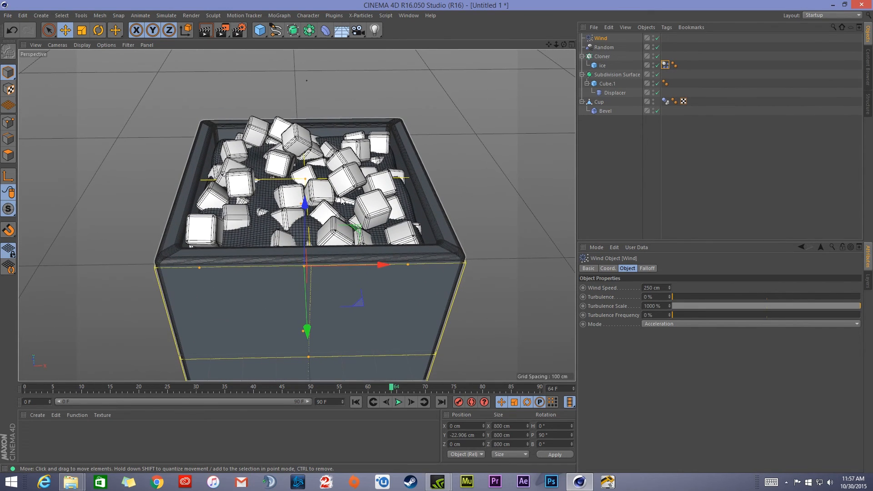
# Create a new material and name it Watter.
pyautogui.doubleClick(61, 435)
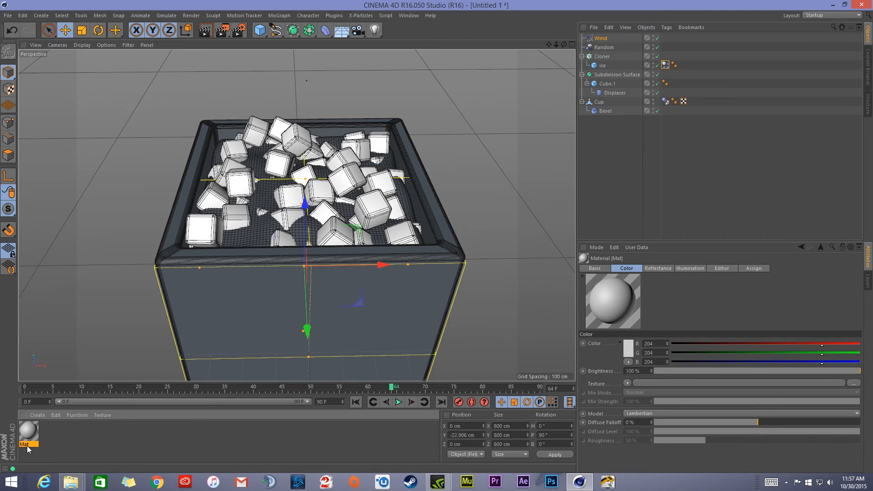
pyautogui.doubleClick(28, 445)
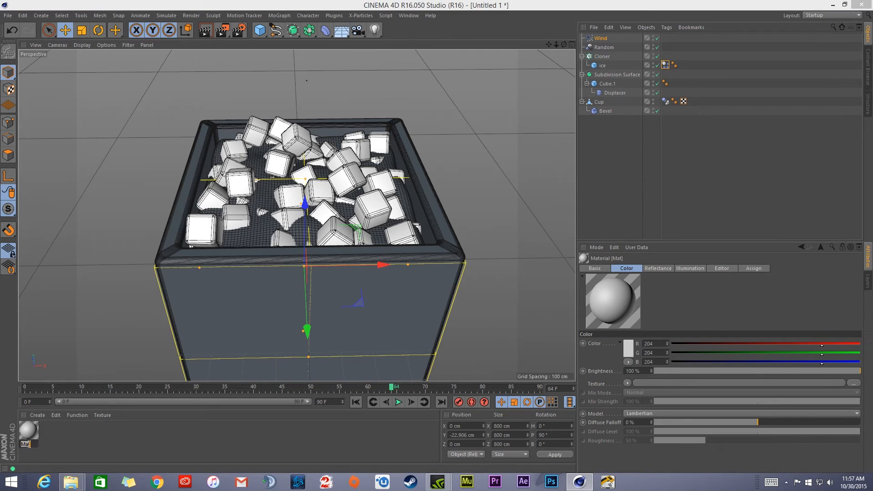
pyautogui.write('Watter')
pyautogui.press('Return')
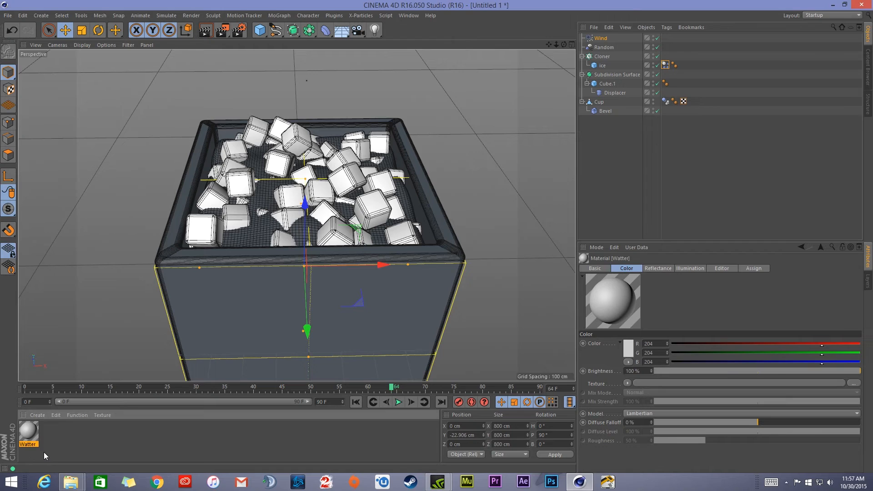
# Turn off the Watter material's Color channel and add the material to a new layer.
pyautogui.doubleClick(33, 431)
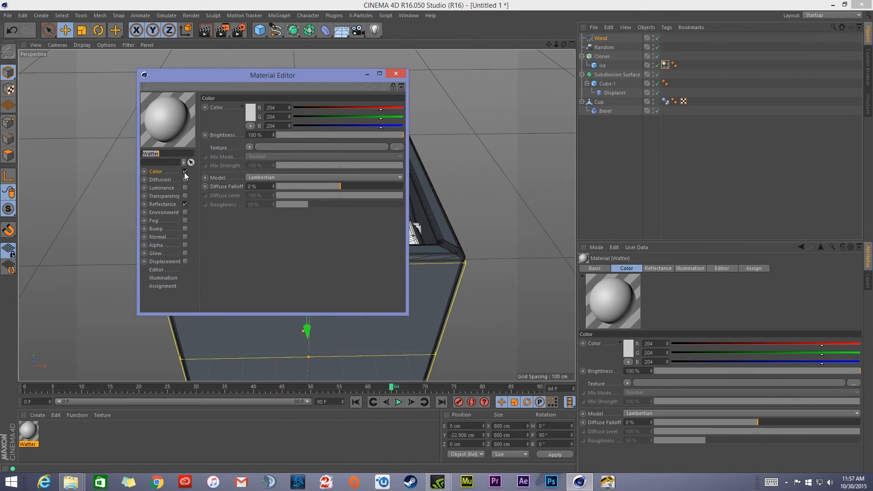
pyautogui.click(185, 171)
pyautogui.click(184, 163)
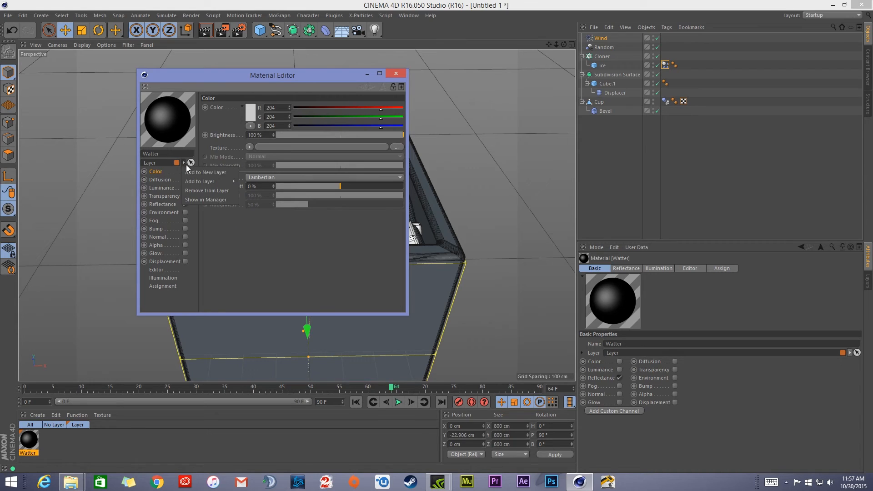
pyautogui.moveTo(212, 181)
pyautogui.click(251, 183)
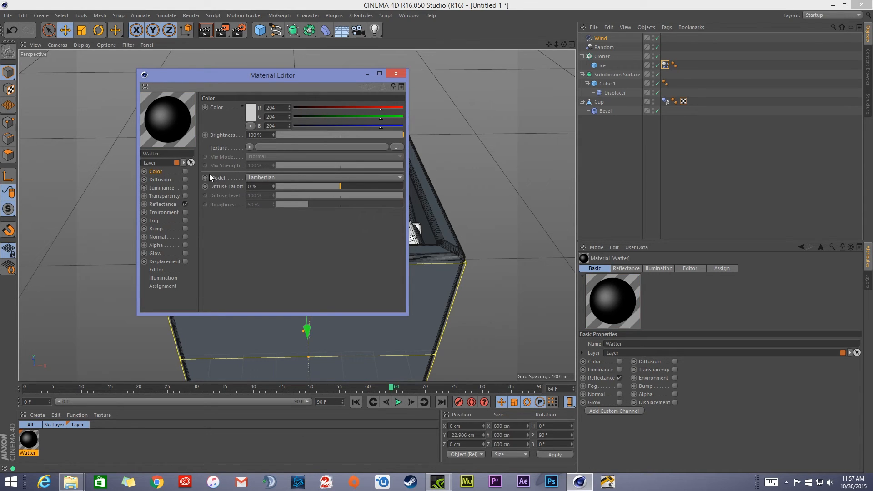
# Enable Transparency for the Watter material and give it a muted light-blue absorption color with a hue of 190°.
pyautogui.click(162, 204)
pyautogui.click(185, 196)
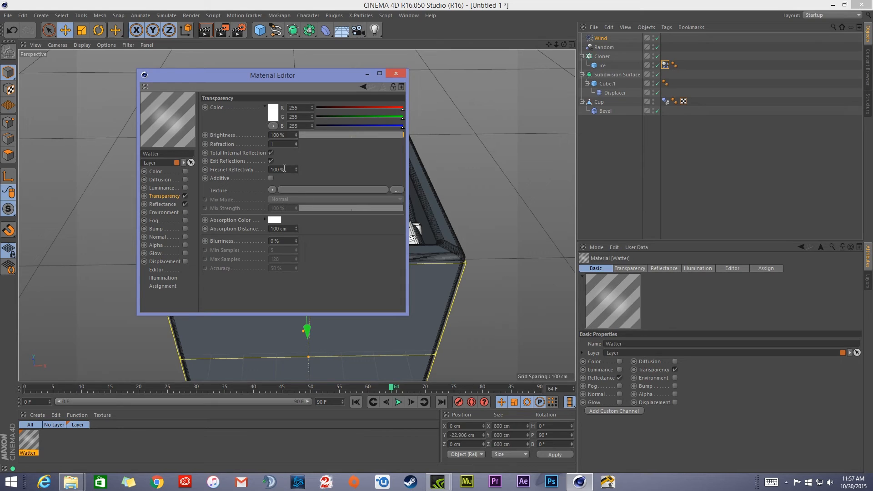
pyautogui.click(282, 222)
pyautogui.click(295, 186)
pyautogui.moveTo(255, 210); pyautogui.dragTo(257, 201)
pyautogui.click(265, 264)
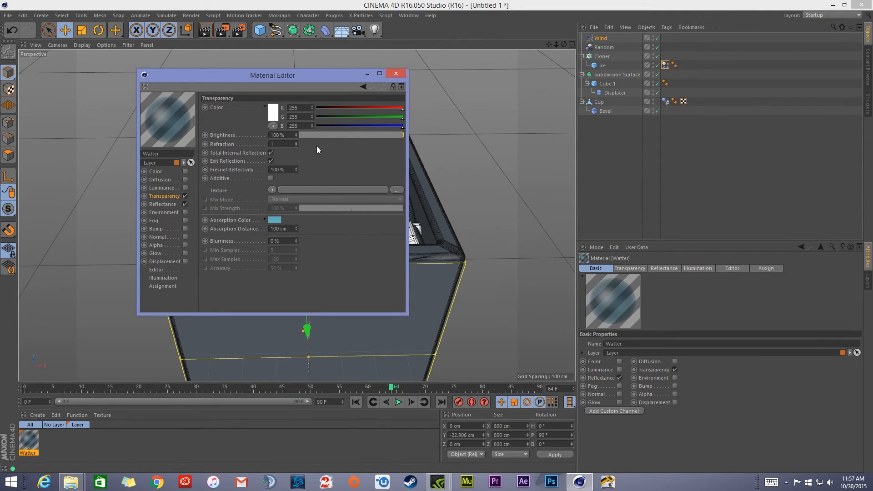
# Try a blue transparency color of R 99, G 145, B 231 on the Watter material.
pyautogui.click(273, 119)
pyautogui.moveTo(300, 82); pyautogui.dragTo(307, 83)
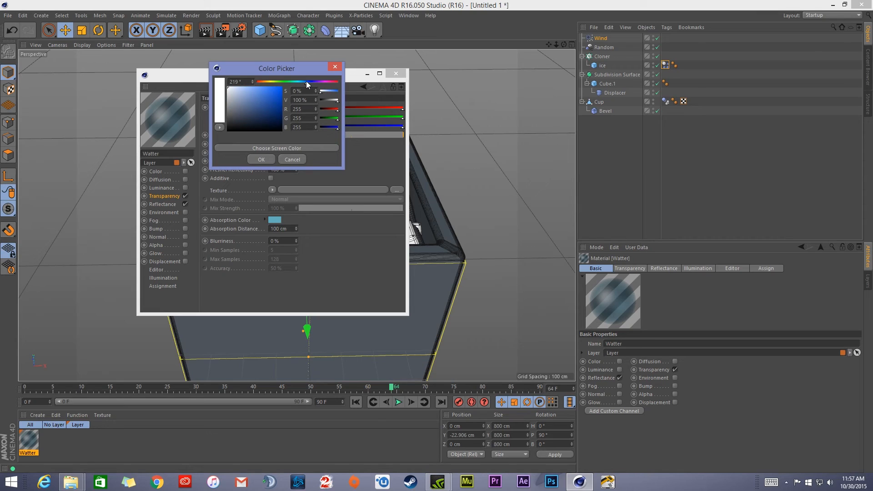
pyautogui.click(258, 94)
pyautogui.click(261, 159)
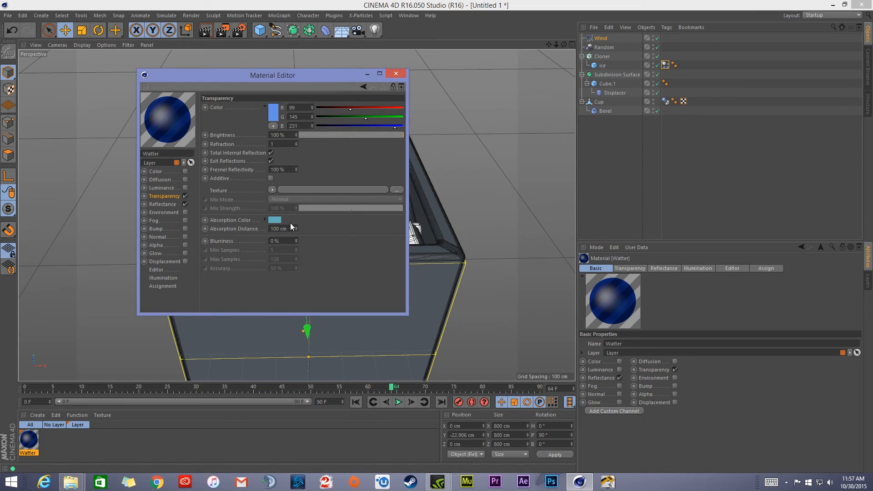
# Set the Watter material's absorption distance to 50 cm, leaving its absorption color as it is.
pyautogui.write('50')
pyautogui.press('Return')
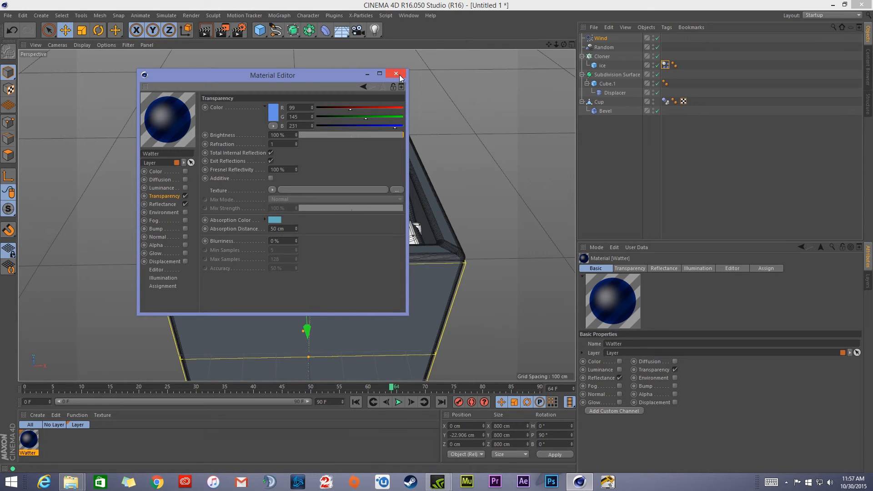
pyautogui.click(275, 220)
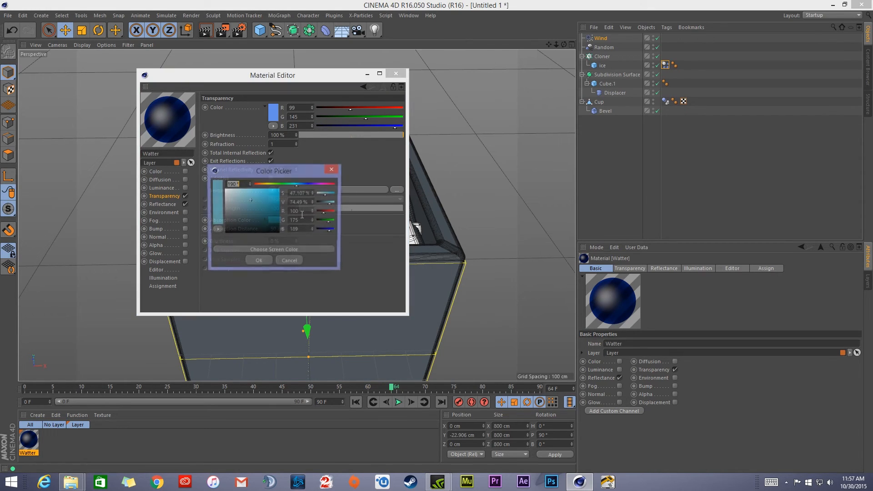
pyautogui.click(332, 170)
# Return the Watter material's transparency color to white and set its Fresnel reflectivity to 50%.
pyautogui.click(273, 112)
pyautogui.click(228, 87)
pyautogui.click(260, 160)
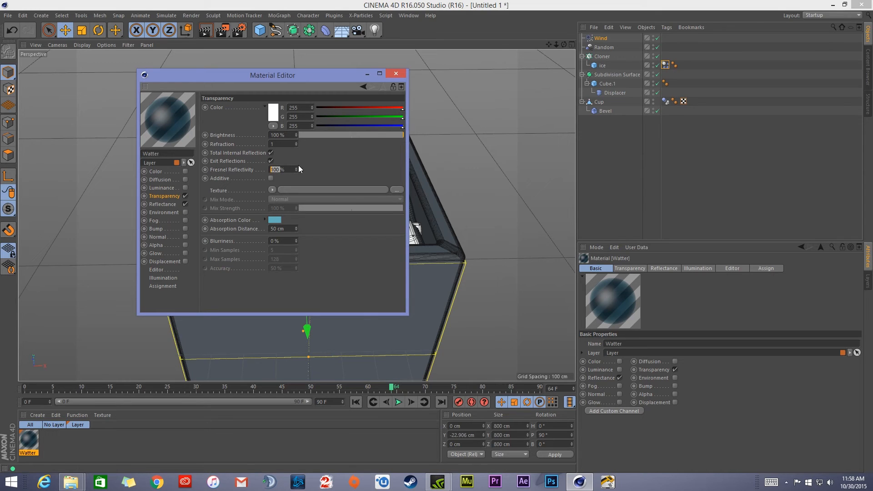
pyautogui.press('Return')
pyautogui.click(396, 75)
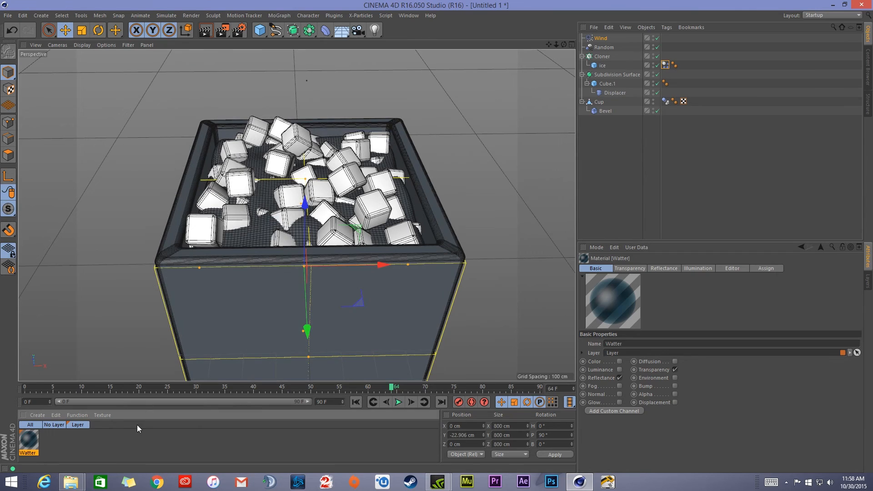
# Apply the Watter material to the liquid Cube.1 and render the perspective view to check it.
pyautogui.moveTo(24, 445); pyautogui.dragTo(250, 258)
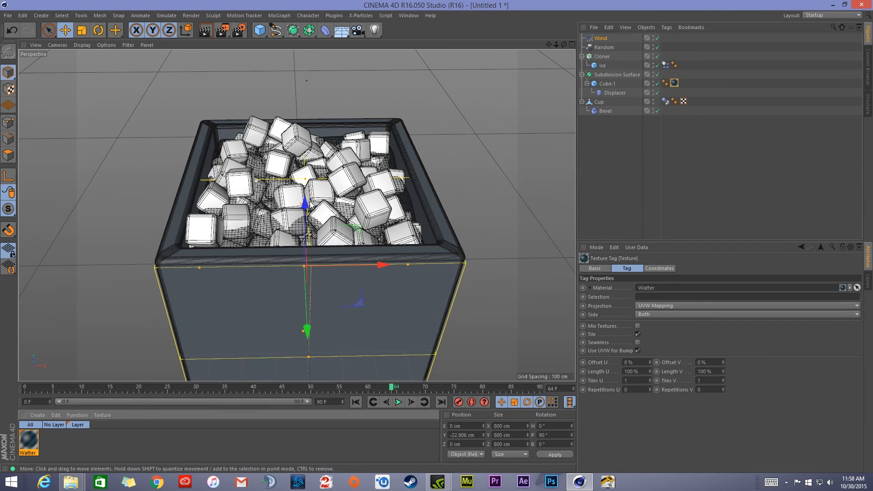
pyautogui.scroll(2, 331, 208)
pyautogui.click(204, 31)
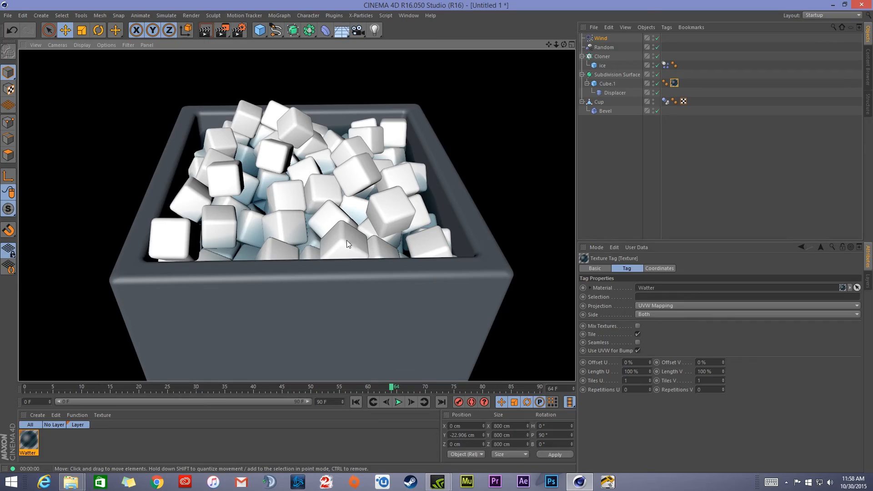
pyautogui.scroll(5, 347, 240)
pyautogui.keyDown('alt'); pyautogui.moveTo(386, 263); pyautogui.dragTo(339, 239); pyautogui.keyUp('alt')
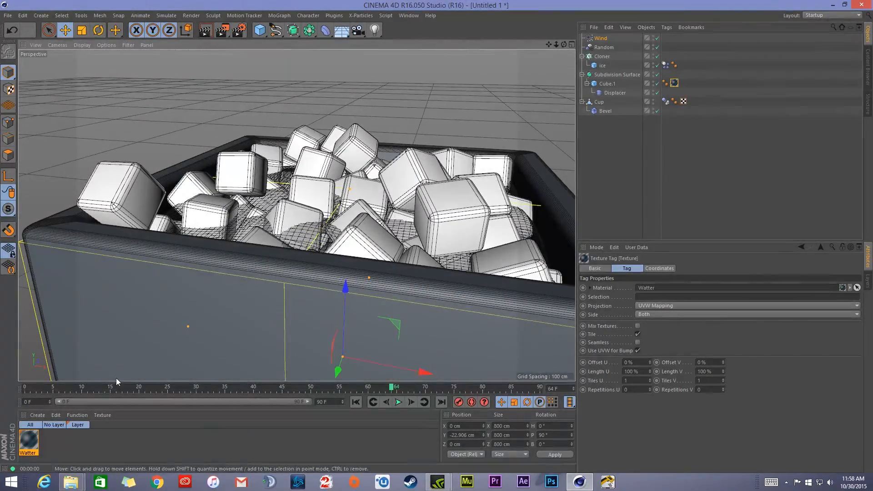
# Change Watter's absorption color to a deep blue of about R 38, G 90, B 153 and render the view.
pyautogui.doubleClick(36, 438)
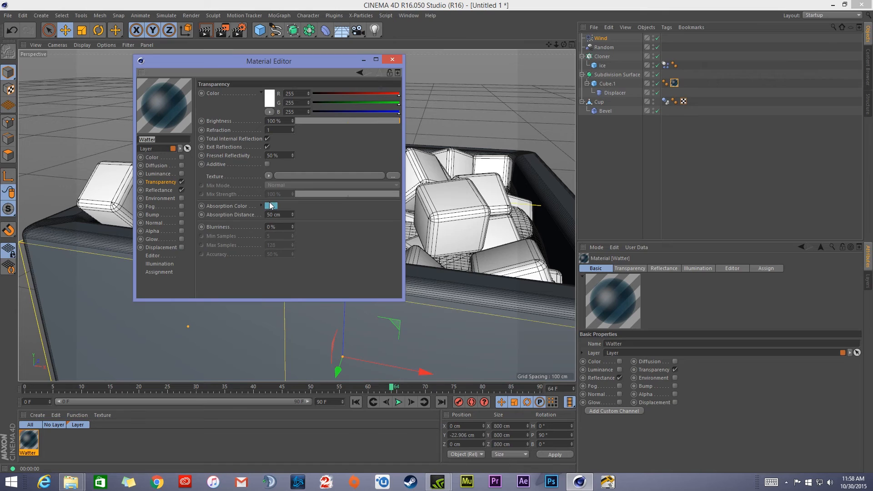
pyautogui.click(271, 206)
pyautogui.moveTo(294, 174)
pyautogui.mouseDown()
pyautogui.moveTo(301, 176)
pyautogui.moveTo(259, 193)
pyautogui.mouseUp()
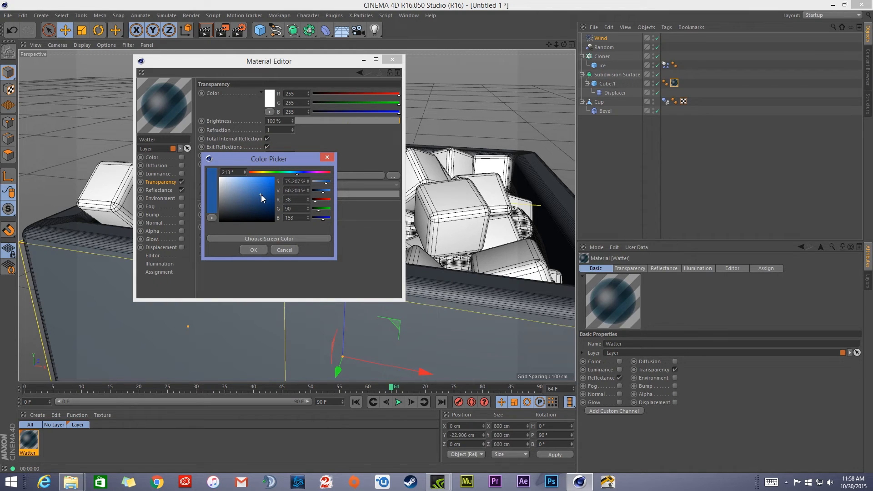
pyautogui.click(251, 251)
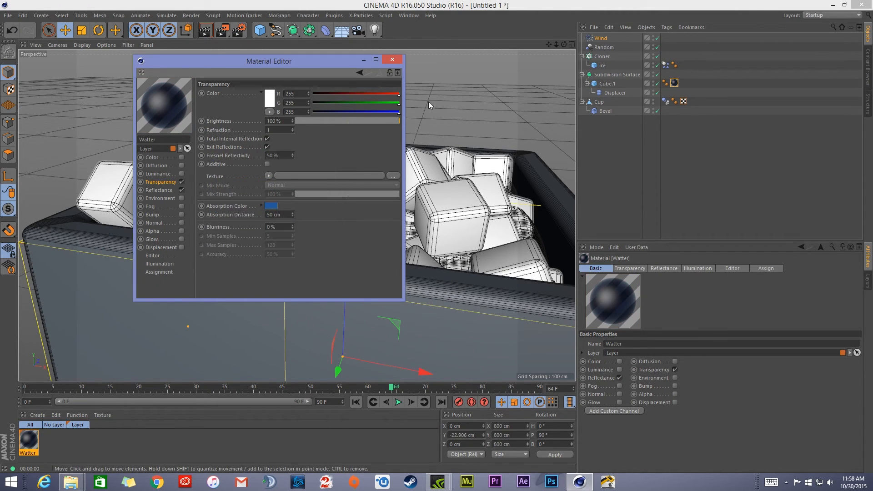
pyautogui.click(392, 59)
pyautogui.click(205, 31)
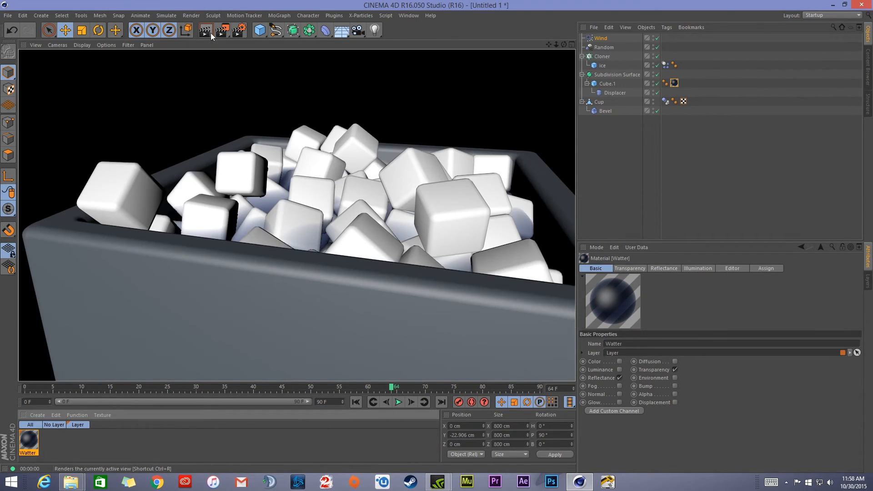
# Soften Watter's absorption color to about R 65, G 106, B 156 and render the view again.
pyautogui.doubleClick(26, 439)
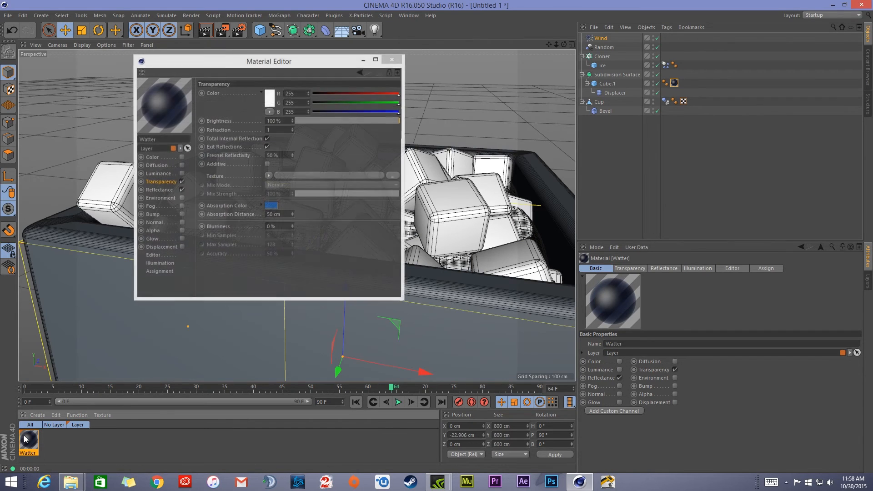
pyautogui.click(273, 206)
pyautogui.click(256, 193)
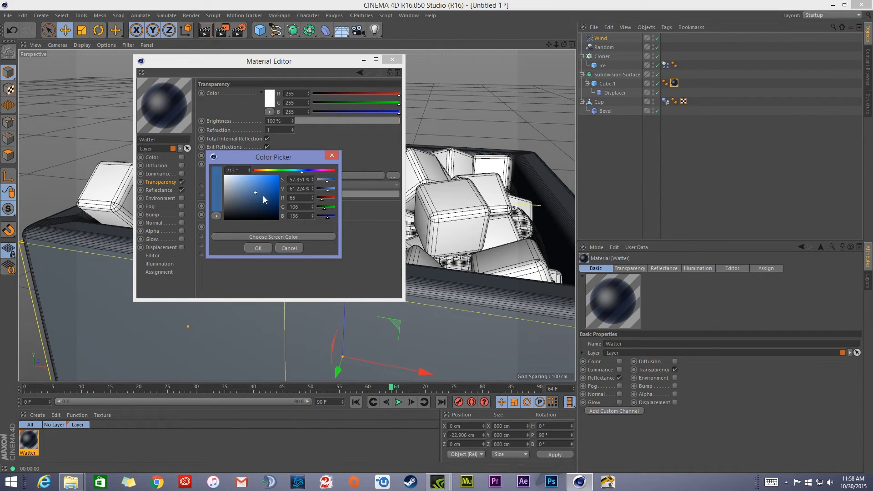
pyautogui.click(258, 248)
pyautogui.click(392, 60)
pyautogui.click(212, 32)
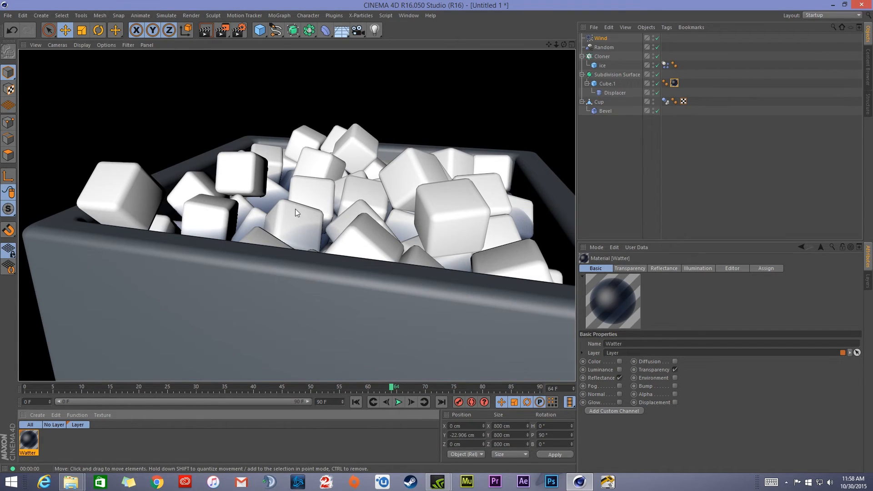
# Add a Beckmann reflectance layer to the Watter material at 26% strength.
pyautogui.keyDown('alt'); pyautogui.moveTo(394, 209); pyautogui.dragTo(289, 182); pyautogui.keyUp('alt')
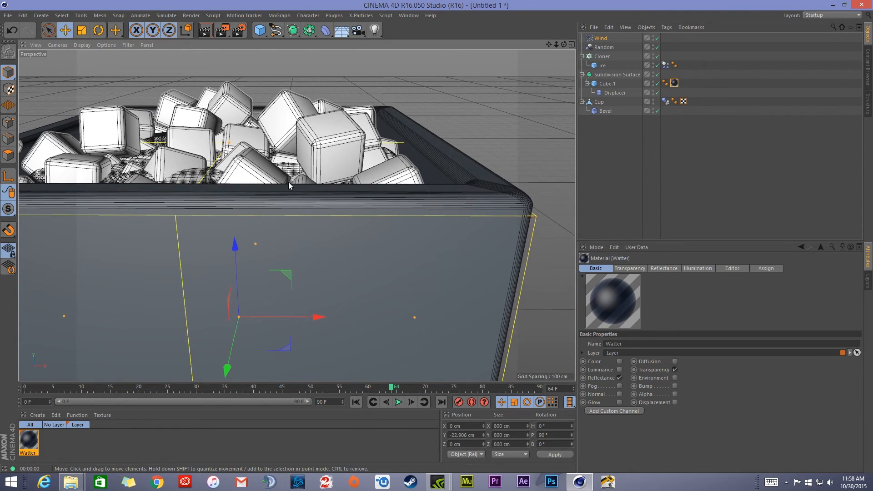
pyautogui.scroll(-5, 288, 184)
pyautogui.doubleClick(23, 444)
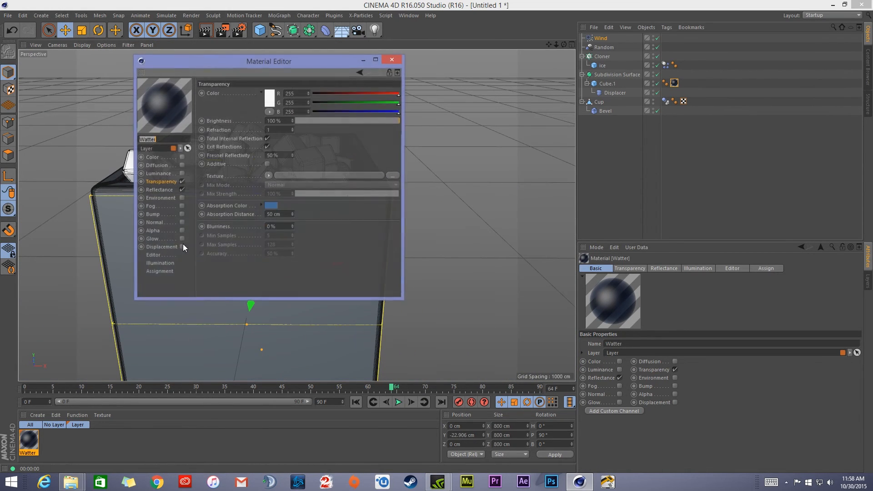
pyautogui.click(158, 191)
pyautogui.click(212, 103)
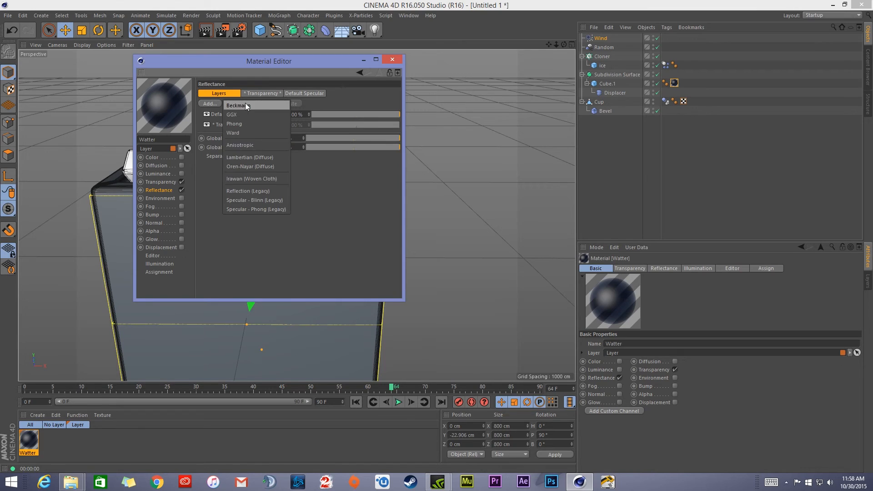
pyautogui.click(246, 112)
pyautogui.moveTo(339, 117); pyautogui.dragTo(333, 114)
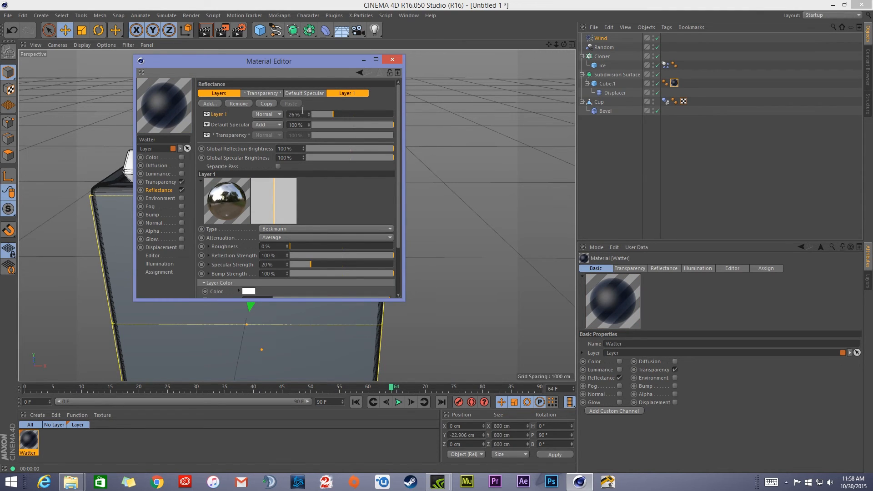
pyautogui.scroll(-11, 303, 114)
pyautogui.moveTo(397, 162); pyautogui.dragTo(405, 123)
pyautogui.click(393, 60)
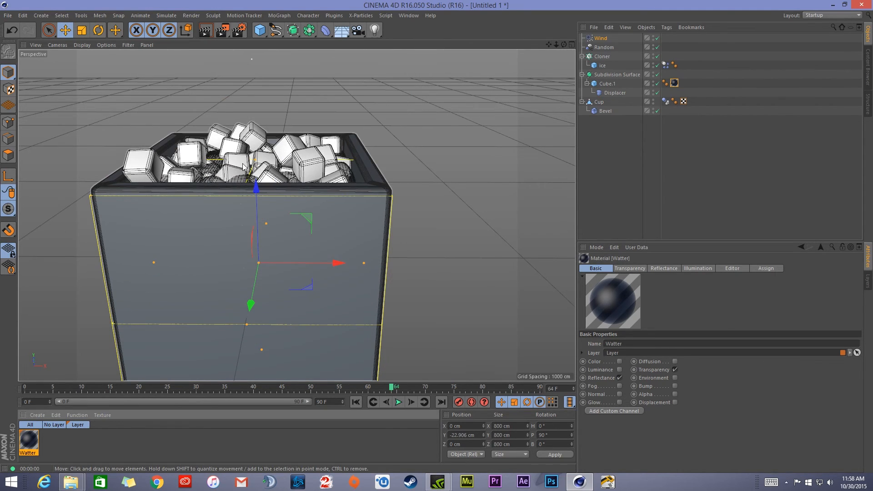
pyautogui.keyDown('alt'); pyautogui.moveTo(262, 162); pyautogui.dragTo(300, 194, button='middle'); pyautogui.keyUp('alt')
pyautogui.keyDown('alt'); pyautogui.moveTo(301, 194); pyautogui.dragTo(312, 231); pyautogui.keyUp('alt')
pyautogui.keyDown('alt'); pyautogui.moveTo(312, 231); pyautogui.dragTo(334, 112, button='middle'); pyautogui.keyUp('alt')
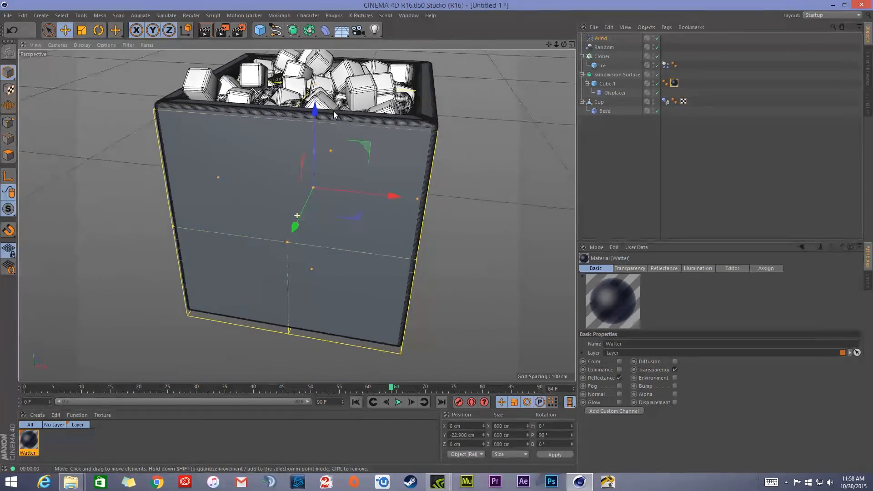
# Create a new material named Cup and apply it to the cup object.
pyautogui.keyDown('alt'); pyautogui.moveTo(334, 112); pyautogui.dragTo(321, 163); pyautogui.keyUp('alt')
pyautogui.keyDown('alt'); pyautogui.moveTo(351, 242); pyautogui.dragTo(305, 177); pyautogui.keyUp('alt')
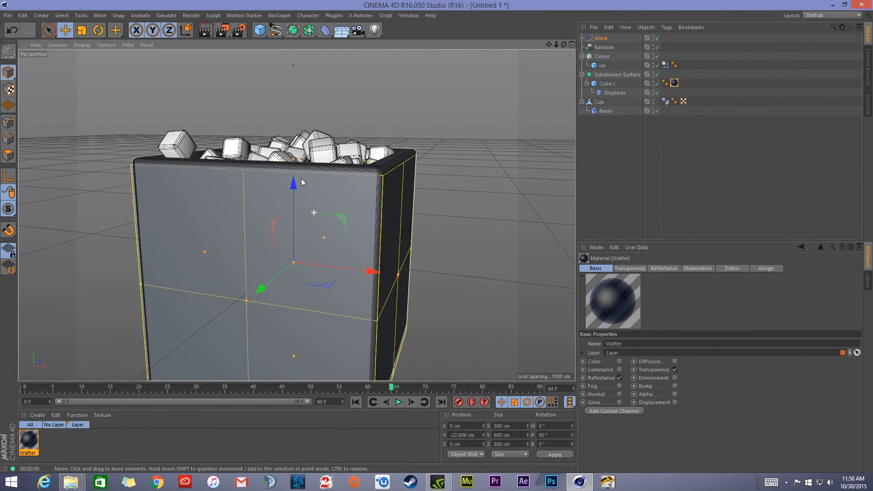
pyautogui.doubleClick(48, 445)
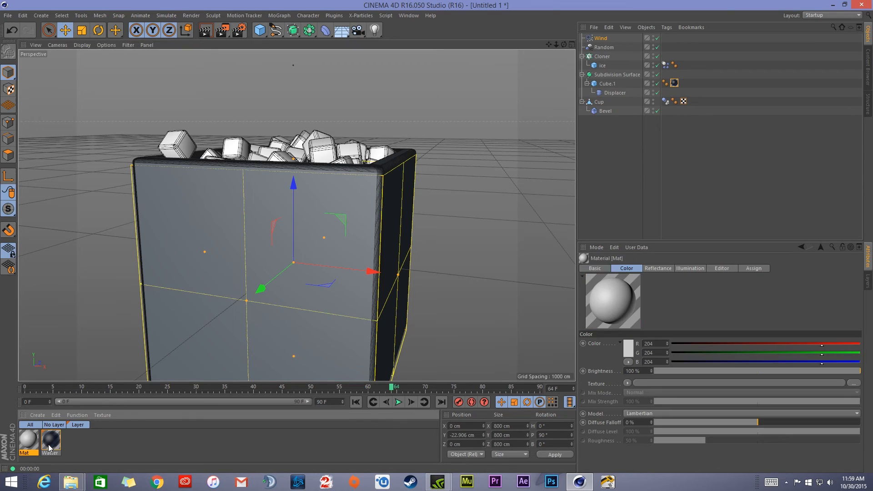
pyautogui.doubleClick(26, 453)
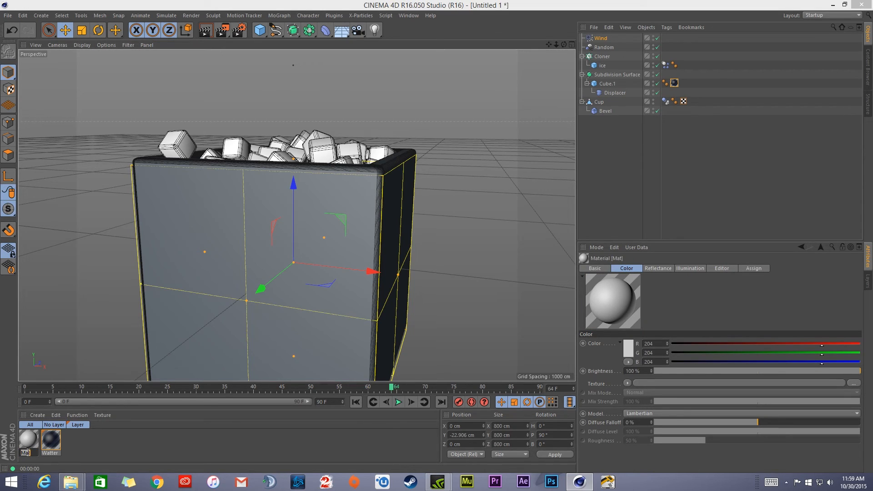
pyautogui.write('Cup')
pyautogui.press('Return')
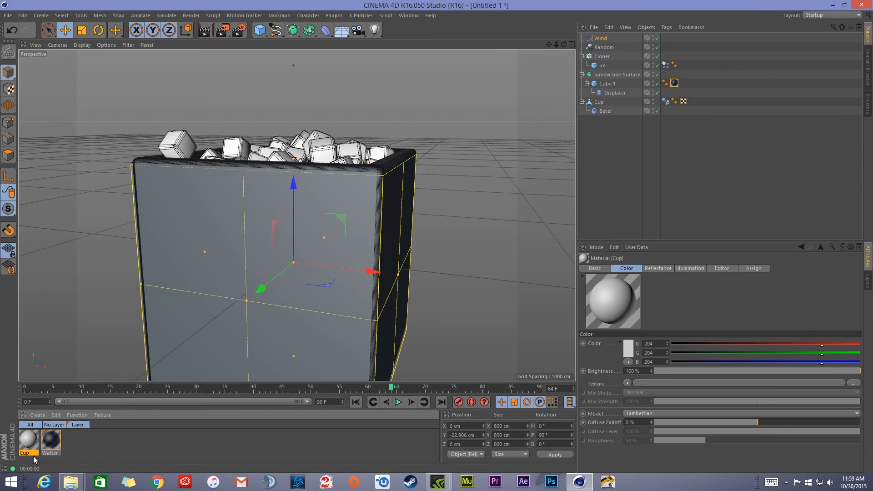
pyautogui.moveTo(31, 443); pyautogui.dragTo(258, 284)
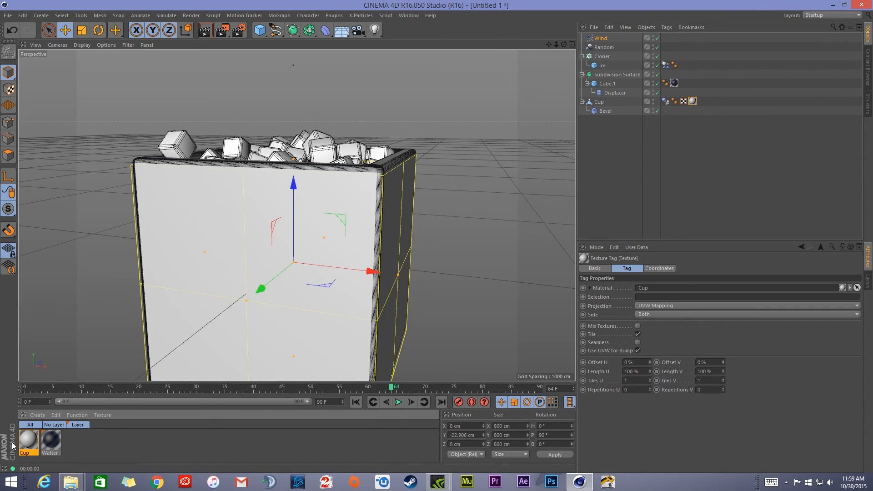
# In the Cup material, disable the Color channel and enable Transparency.
pyautogui.doubleClick(29, 440)
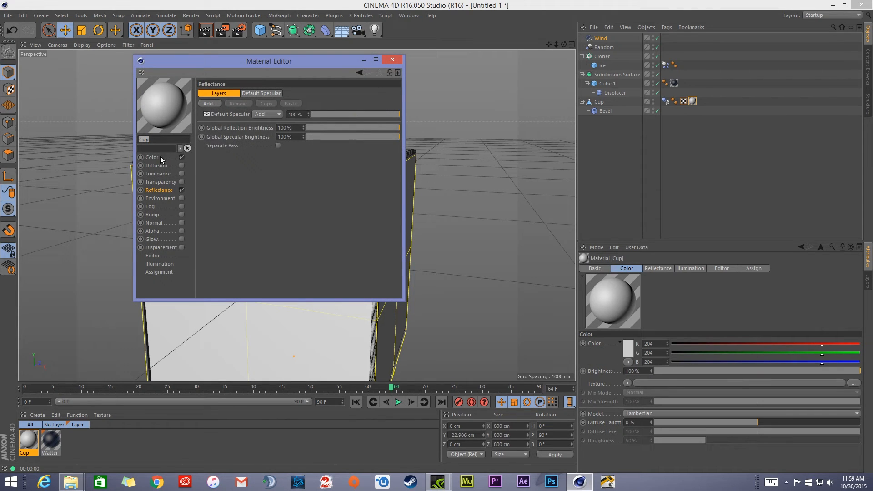
pyautogui.click(152, 157)
pyautogui.click(181, 157)
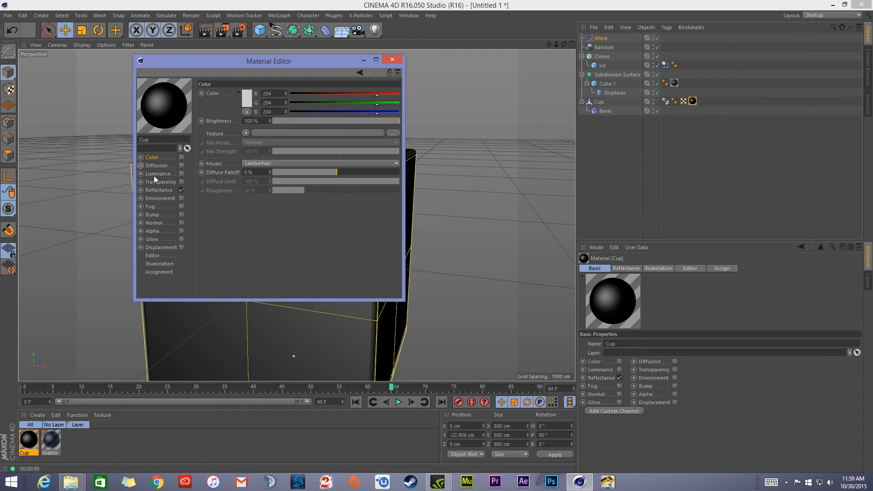
pyautogui.click(182, 182)
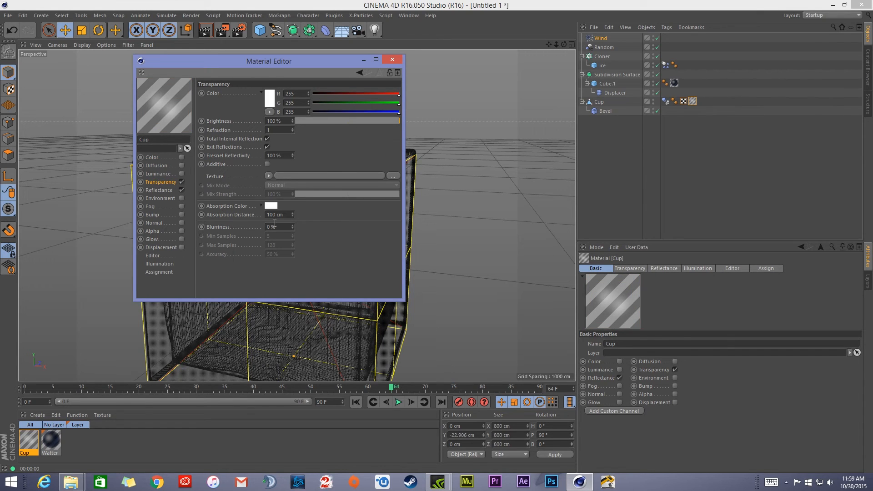
# Set the Cup material's absorption color to a medium green, about RGB 59, 150, 54.
pyautogui.click(274, 206)
pyautogui.click(269, 171)
pyautogui.click(279, 172)
pyautogui.click(259, 194)
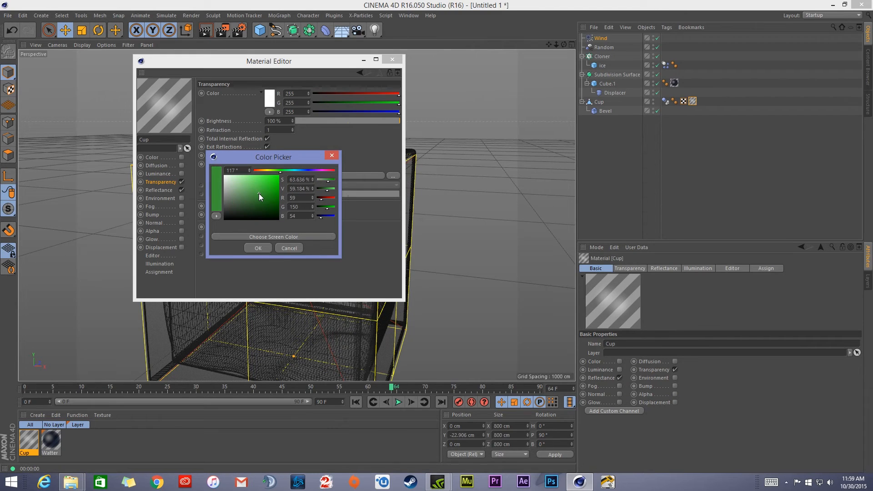
pyautogui.click(259, 195)
pyautogui.click(257, 248)
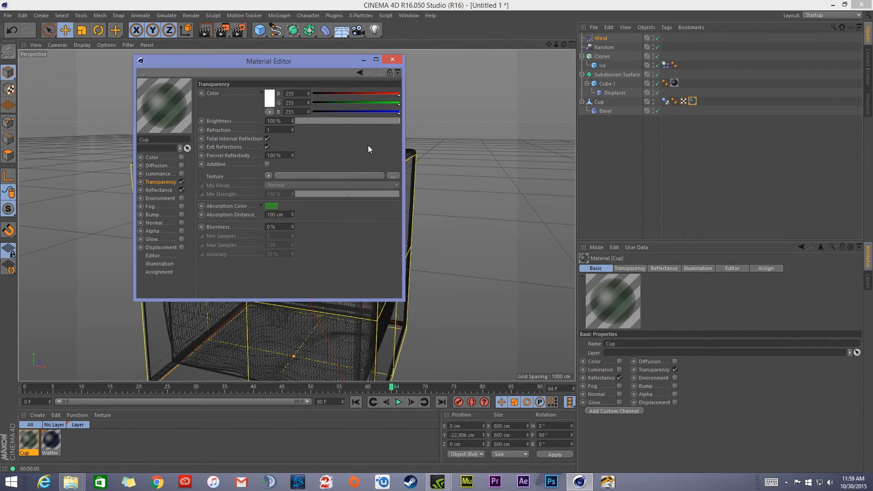
# Set the Cup material's absorption distance to 25 cm and test-render the perspective view.
pyautogui.click(282, 215)
pyautogui.write('25')
pyautogui.press('Return')
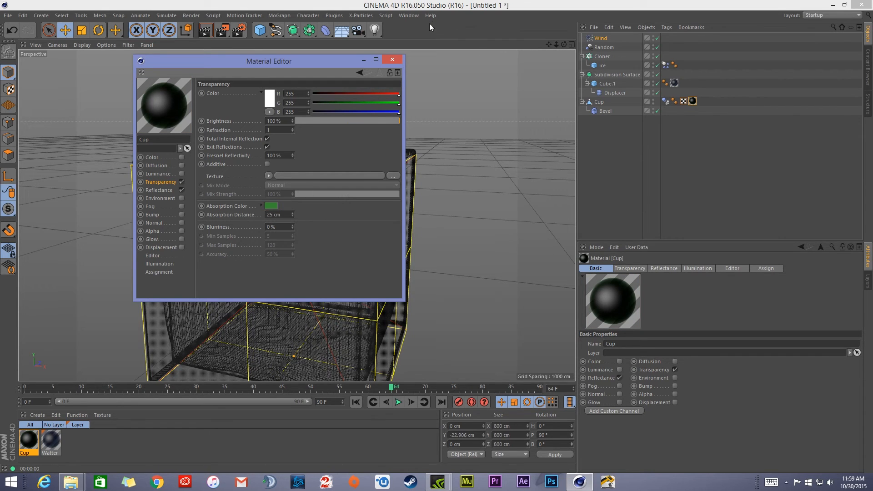
pyautogui.click(393, 59)
pyautogui.click(203, 33)
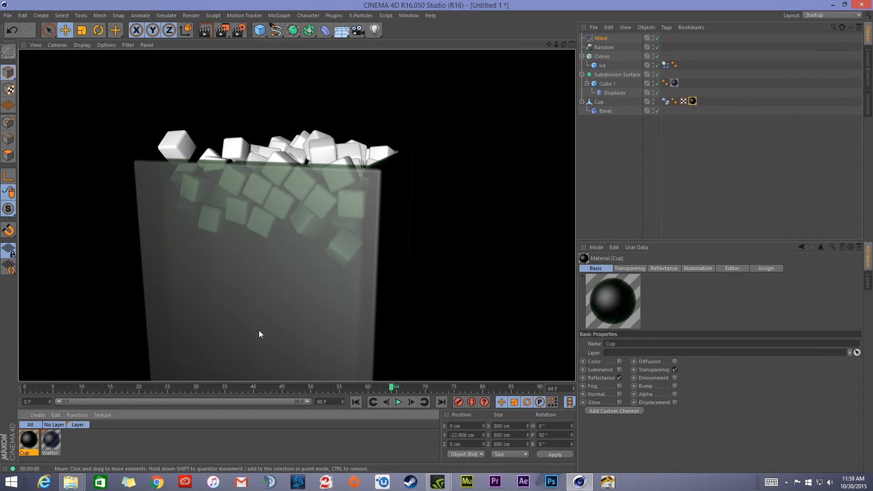
# Set the Cup material's absorption distance to 10 cm and test-render, keeping the material settings clear of the cup.
pyautogui.doubleClick(28, 444)
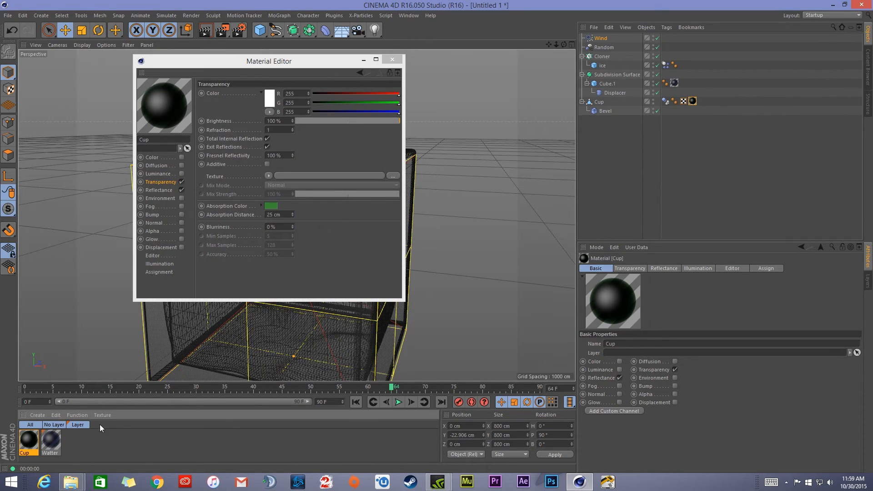
pyautogui.click(274, 214)
pyautogui.write('10')
pyautogui.press('Return')
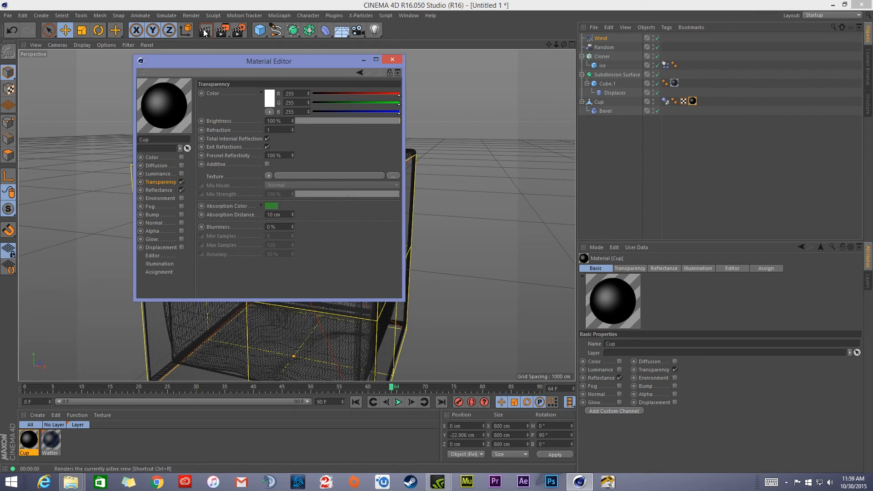
pyautogui.click(205, 30)
pyautogui.moveTo(283, 62); pyautogui.dragTo(641, 88)
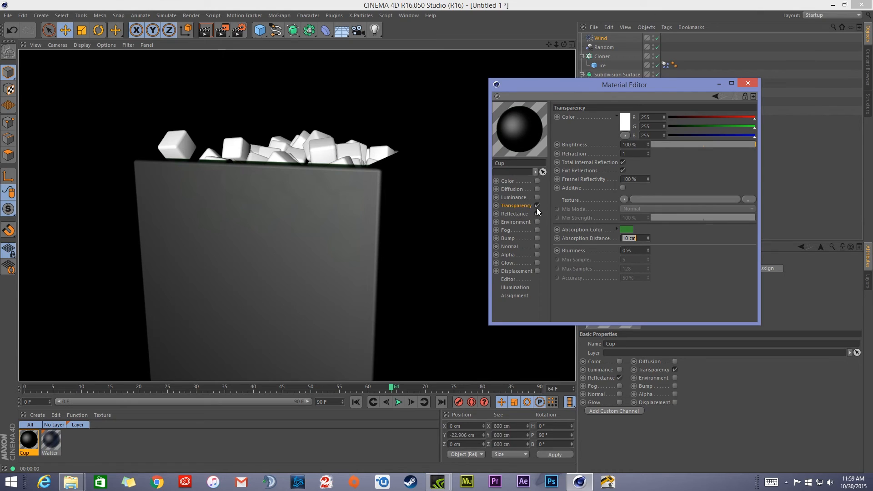
# Remove the Default Specular layer from the Cup material's reflectance and test-render the view.
pyautogui.click(517, 213)
pyautogui.click(591, 148)
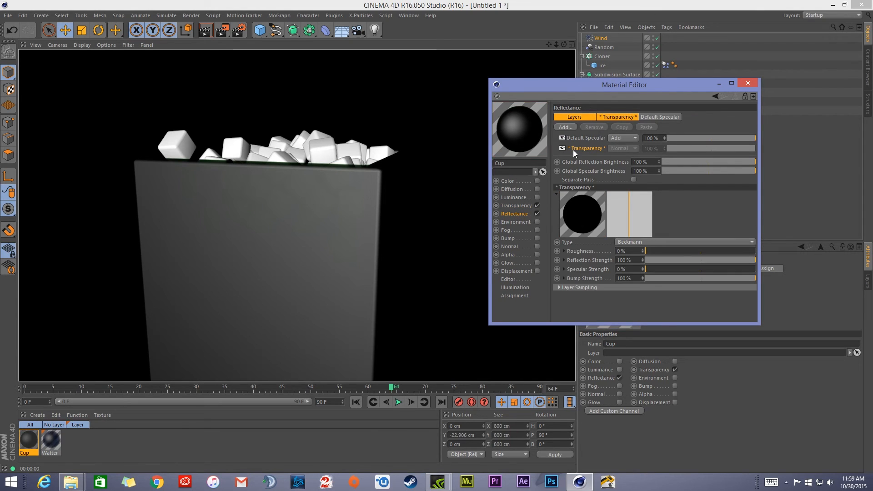
pyautogui.click(566, 139)
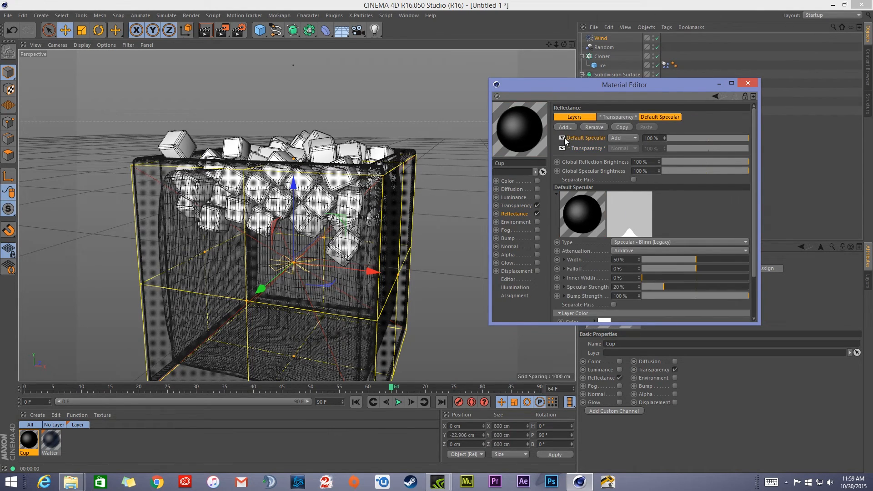
pyautogui.press('Delete')
pyautogui.click(209, 31)
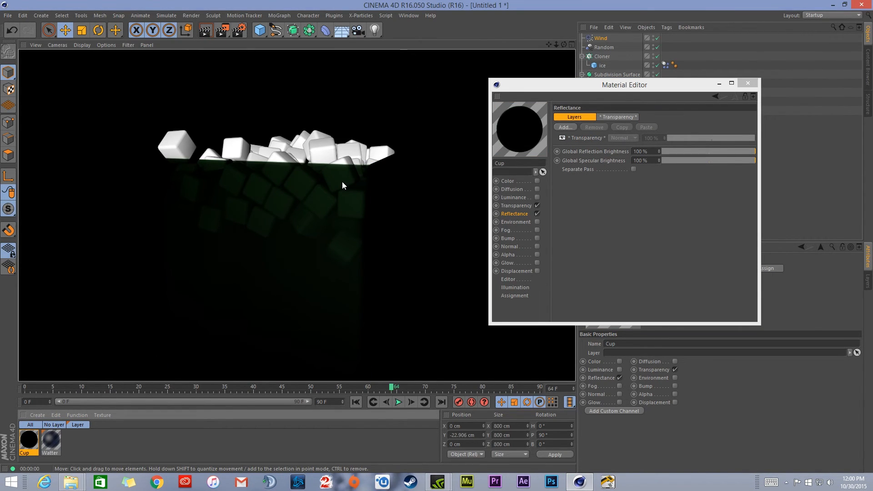
pyautogui.keyDown('alt'); pyautogui.moveTo(342, 182); pyautogui.dragTo(330, 184); pyautogui.keyUp('alt')
# Add a Beckmann reflectance layer to the Cup material, test-render, and set the layer's strength to 45%.
pyautogui.click(568, 128)
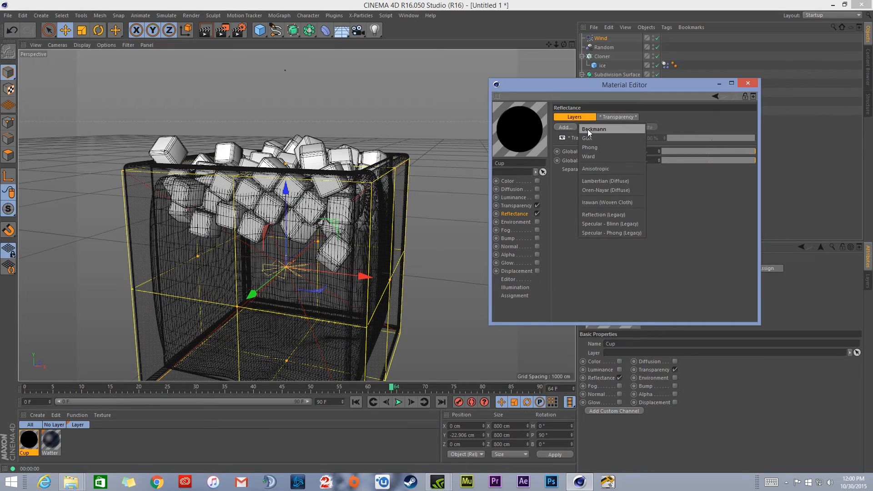
pyautogui.click(591, 129)
pyautogui.click(205, 28)
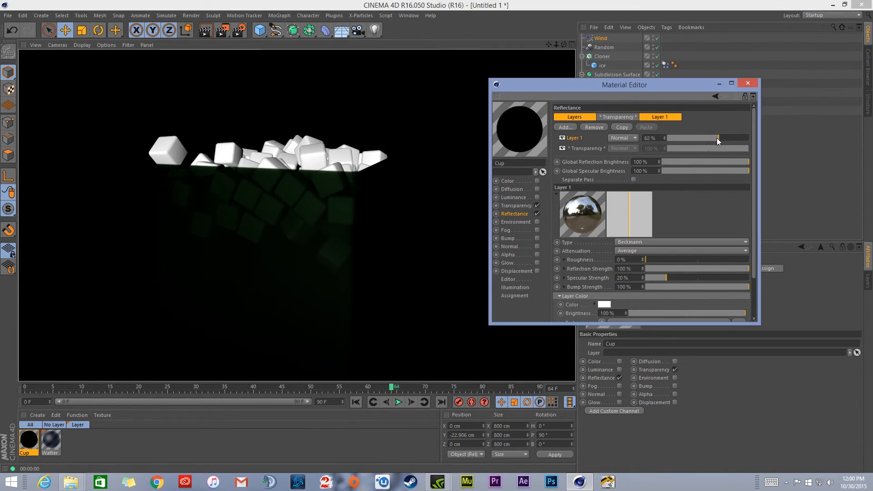
pyautogui.click(706, 138)
pyautogui.keyDown('alt'); pyautogui.moveTo(286, 206); pyautogui.dragTo(304, 212, button='middle'); pyautogui.keyUp('alt')
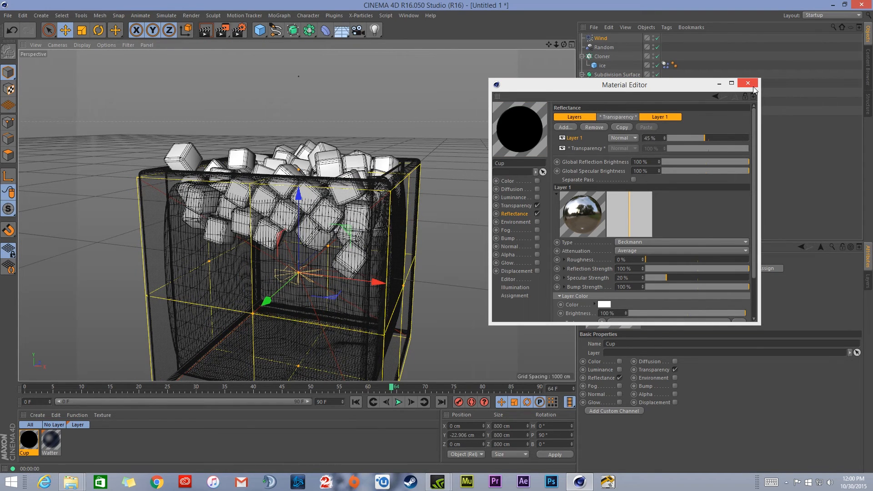
# Enable the Cup material's Bump channel, load a Noise shader as its texture and open the shader's settings.
pyautogui.click(511, 238)
pyautogui.click(537, 238)
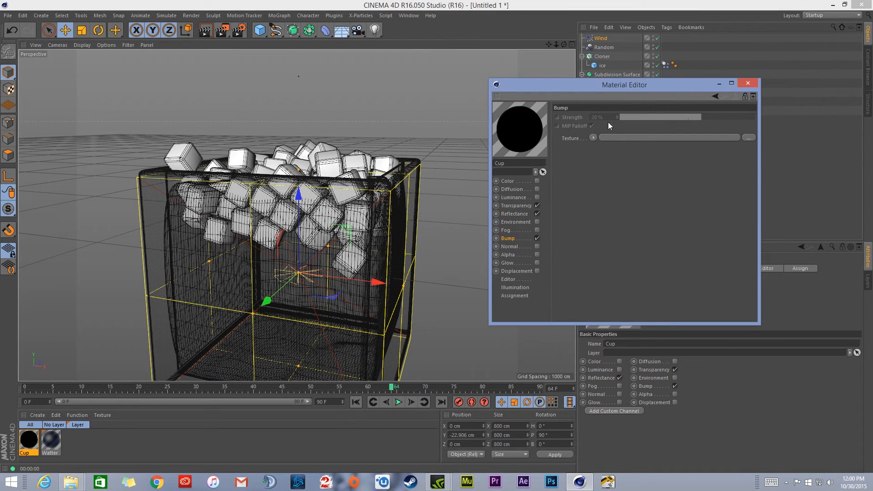
pyautogui.click(600, 137)
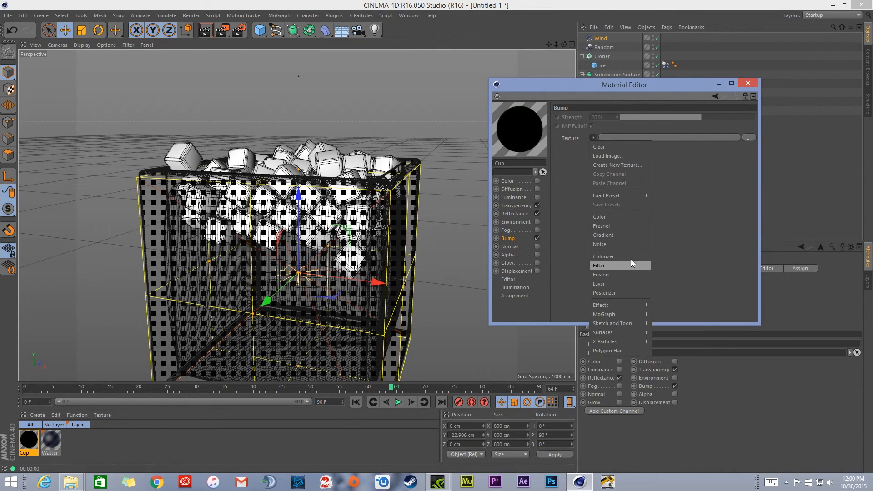
pyautogui.click(631, 244)
pyautogui.click(607, 157)
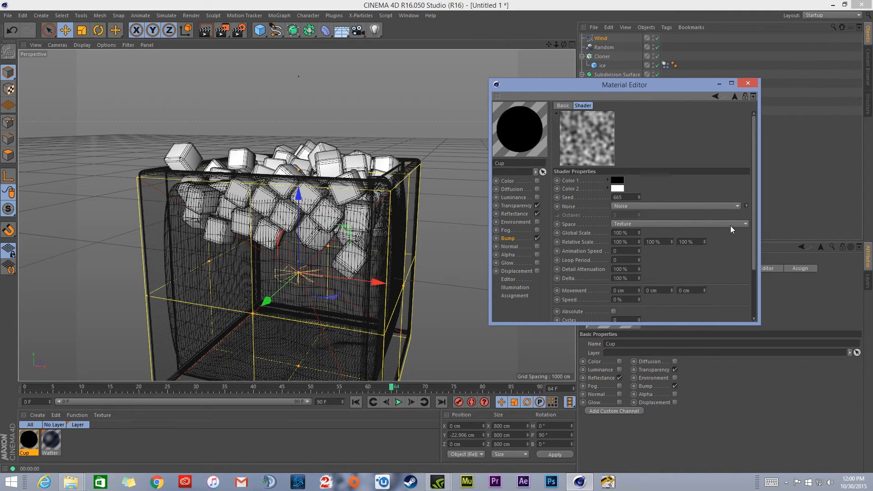
# Set the bump noise type to Turbulence with a global scale of 10%, and close the Cup material.
pyautogui.click(748, 206)
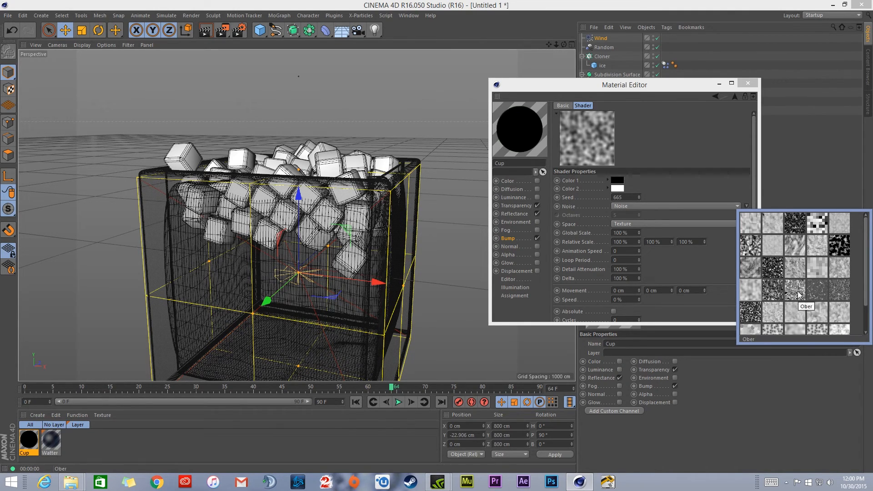
pyautogui.scroll(-1, 795, 291)
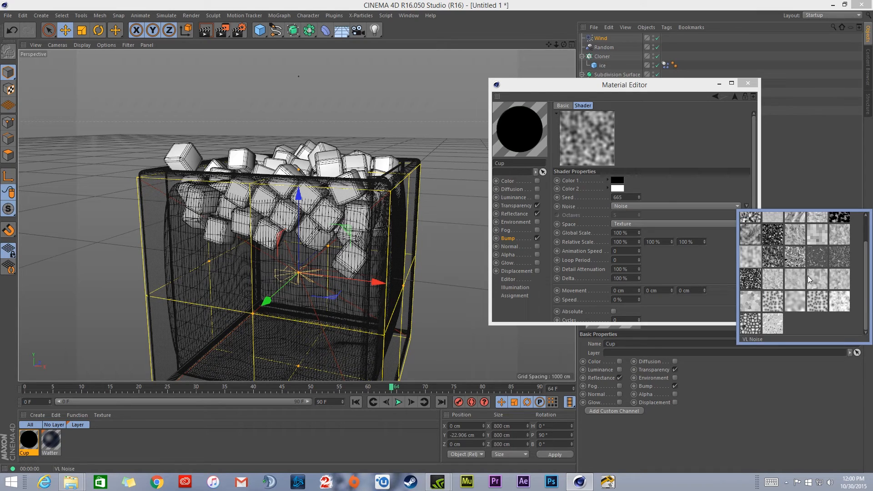
pyautogui.click(792, 285)
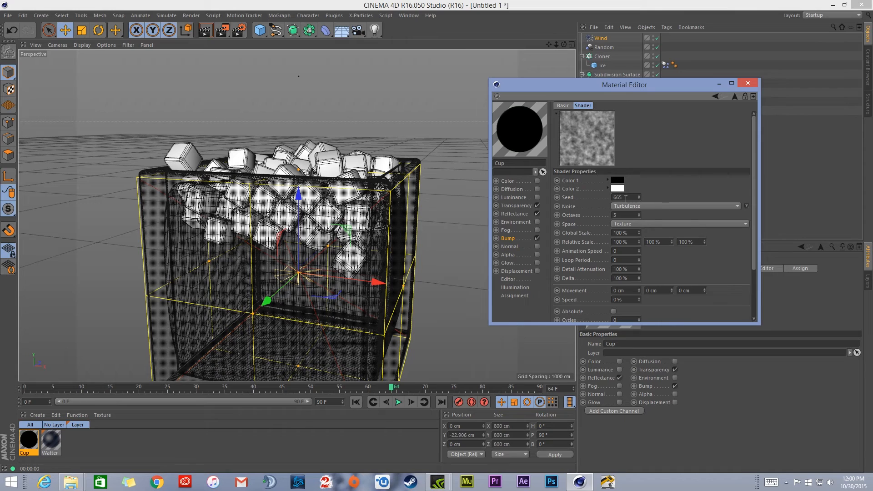
pyautogui.moveTo(638, 233); pyautogui.dragTo(490, 222)
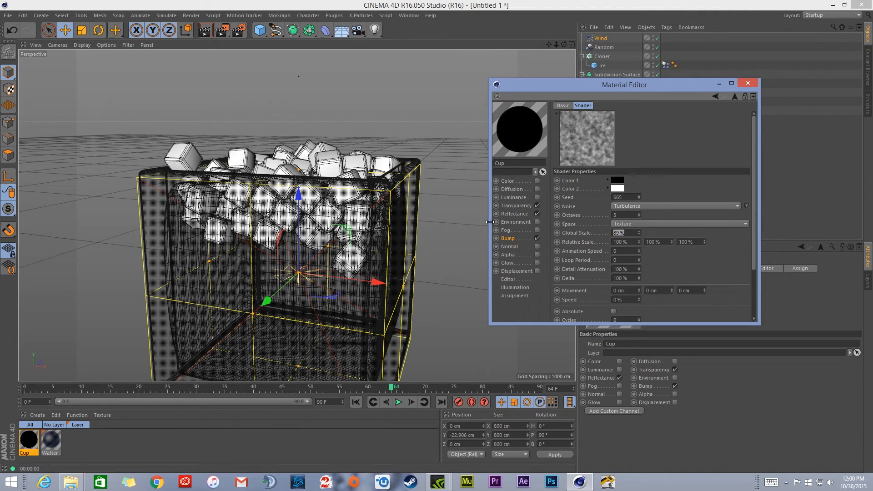
pyautogui.write('10')
pyautogui.press('Return')
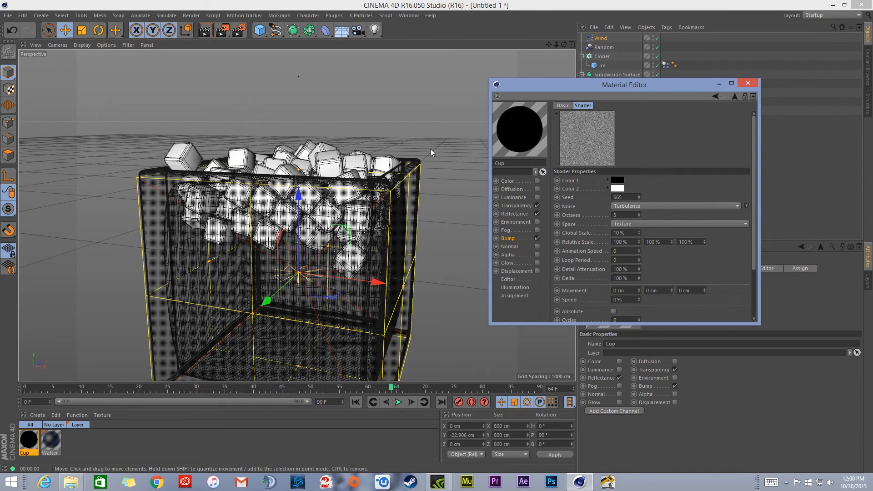
pyautogui.click(747, 84)
# Create another new material and search the preset library for HDRI.
pyautogui.doubleClick(87, 441)
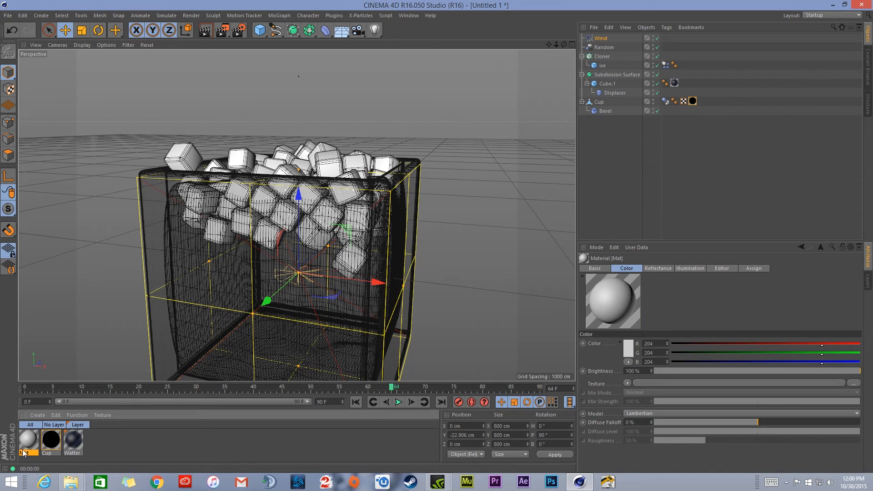
pyautogui.click(869, 64)
pyautogui.click(851, 27)
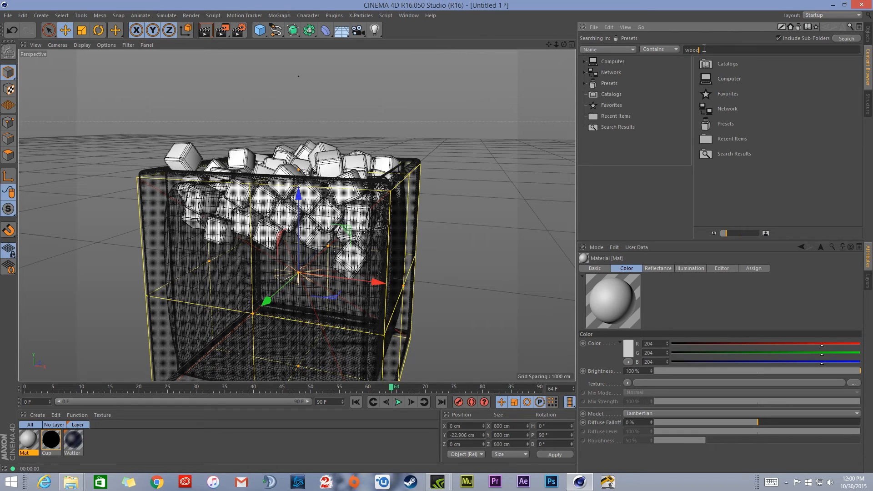
pyautogui.doubleClick(703, 49)
pyautogui.press('BackSpace')
pyautogui.write('HDRI')
pyautogui.press('Return')
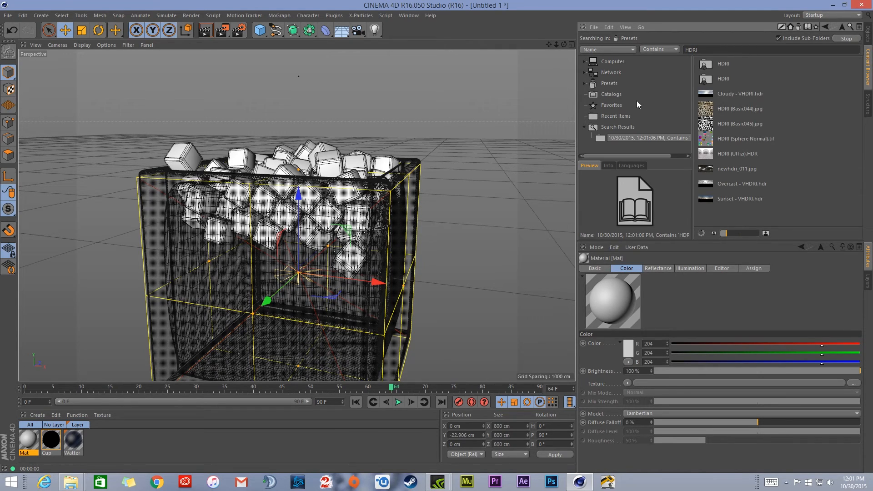
# Open the HDRI folder of the Visualize light setups, preview Cityscape.hdr and select Park.hdr.
pyautogui.doubleClick(723, 78)
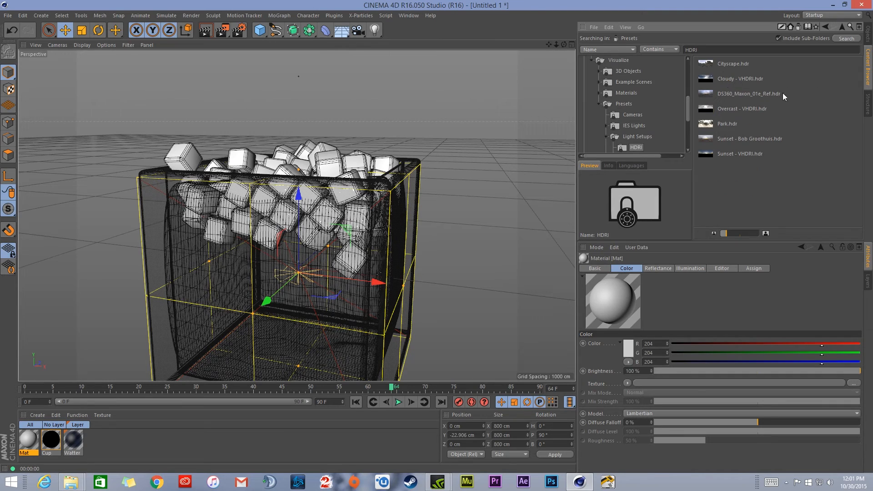
pyautogui.click(745, 70)
pyautogui.click(733, 125)
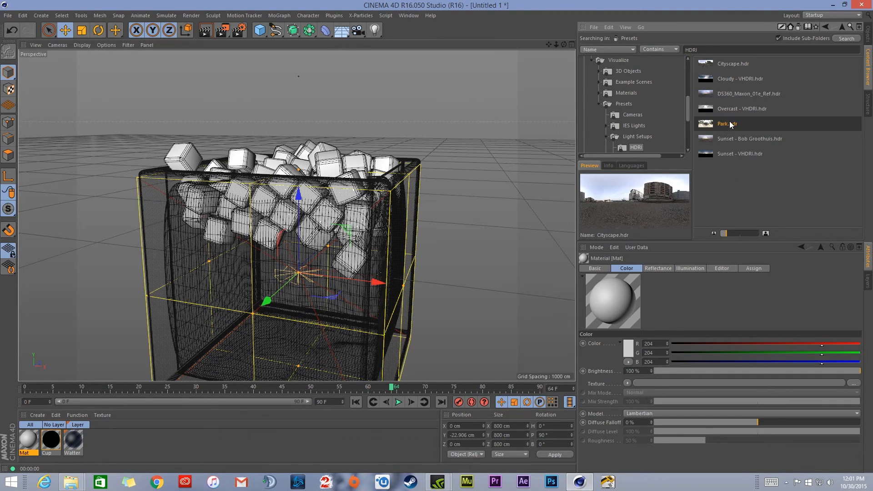
# In the new material Mat, disable the Reflectance and Color channels.
pyautogui.doubleClick(26, 440)
pyautogui.click(182, 190)
pyautogui.click(181, 157)
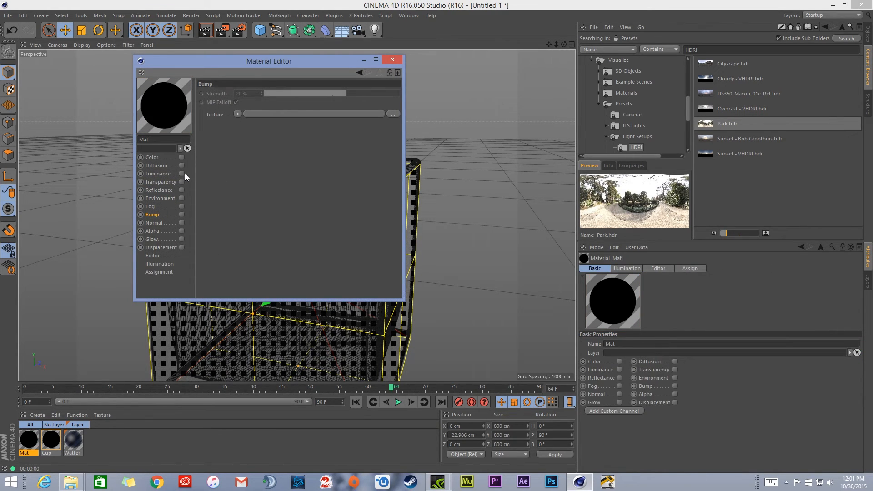
# Enable the Luminance channel of material Mat, load Park.hdr as its texture and close the material.
pyautogui.click(182, 174)
pyautogui.moveTo(721, 124); pyautogui.dragTo(278, 135)
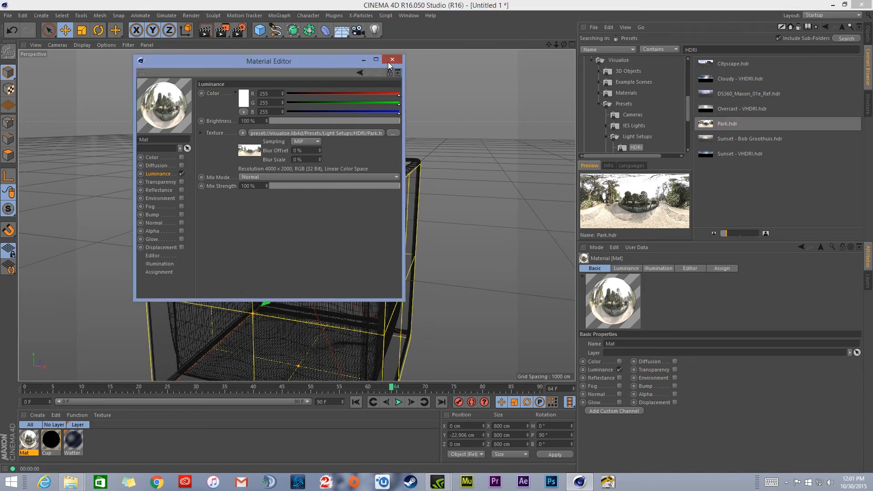
pyautogui.click(391, 61)
# Add a Sky object to the scene and apply the Mat material to it.
pyautogui.click(868, 37)
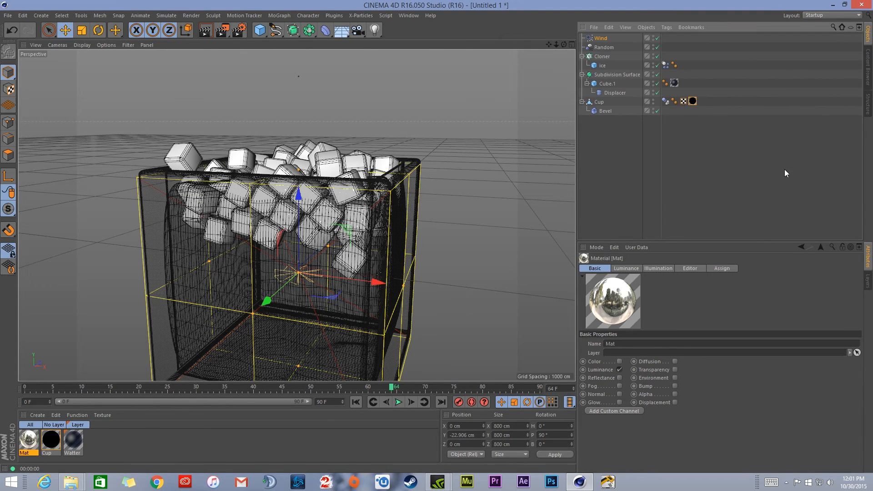
pyautogui.click(622, 149)
pyautogui.moveTo(346, 31); pyautogui.dragTo(386, 57)
pyautogui.moveTo(27, 439); pyautogui.dragTo(473, 175)
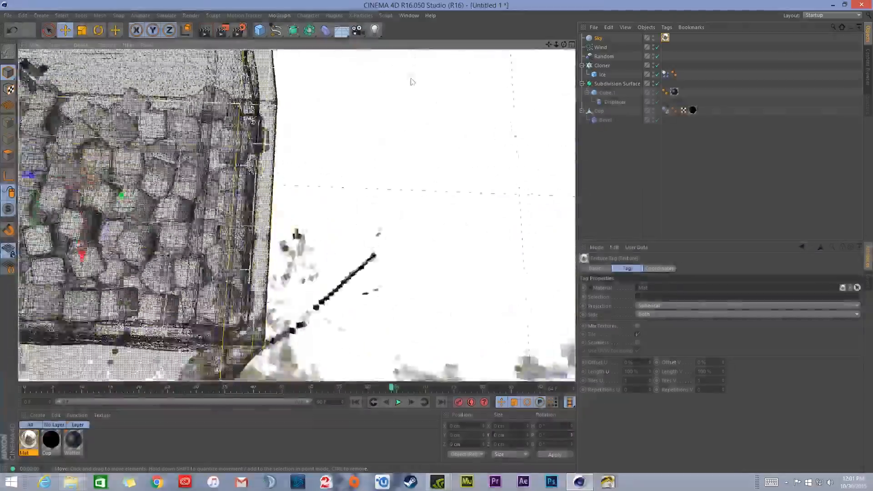
# Render the active view to check the cup and ice cubes against the HDRI sky.
pyautogui.keyDown('alt'); pyautogui.moveTo(410, 79); pyautogui.dragTo(339, 181); pyautogui.keyUp('alt')
pyautogui.keyDown('alt'); pyautogui.moveTo(338, 181); pyautogui.dragTo(316, 187, button='middle'); pyautogui.keyUp('alt')
pyautogui.keyDown('alt'); pyautogui.moveTo(316, 187); pyautogui.dragTo(291, 200); pyautogui.keyUp('alt')
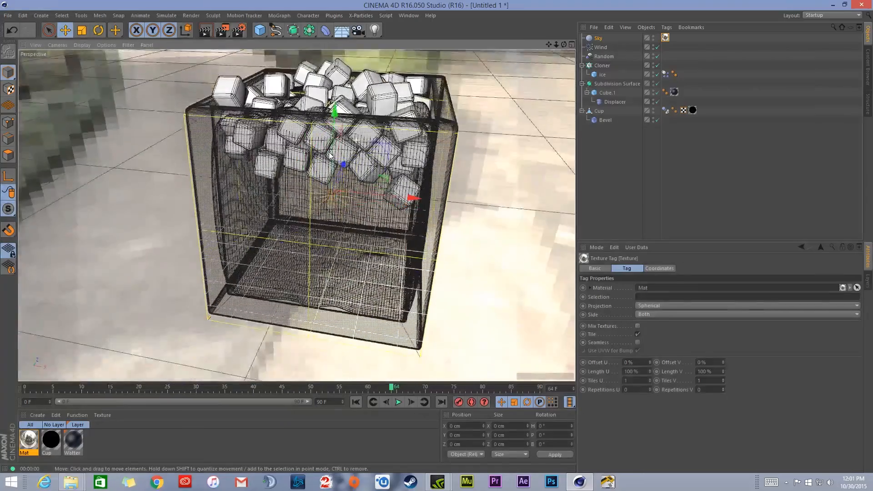
pyautogui.click(207, 33)
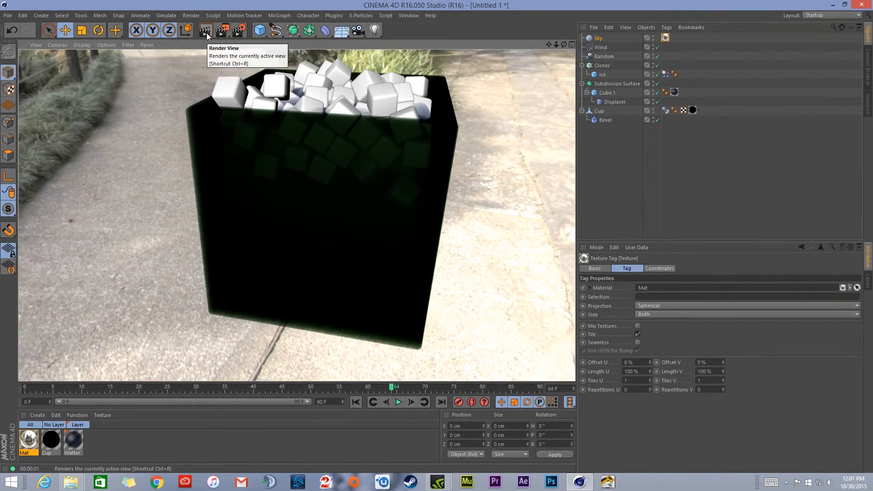
pyautogui.keyDown('alt'); pyautogui.moveTo(364, 126); pyautogui.dragTo(314, 169); pyautogui.keyUp('alt')
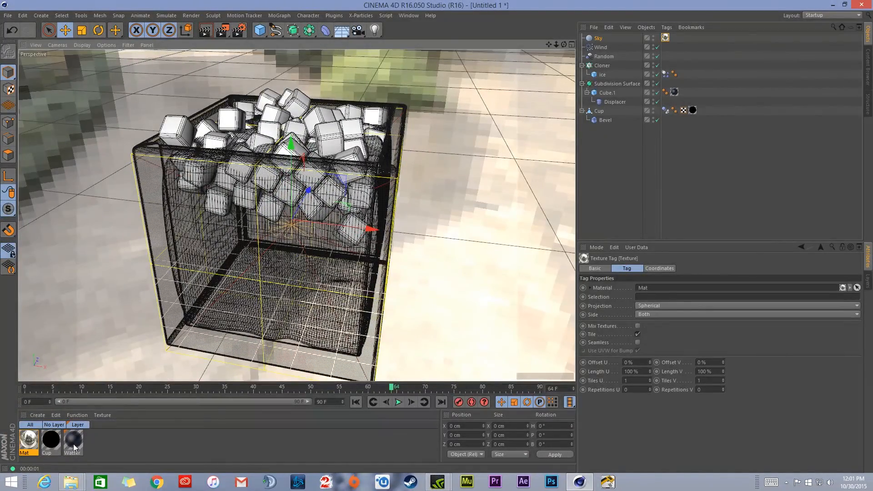
# Open the Cup material and set its transparency brightness to 80%.
pyautogui.doubleClick(51, 441)
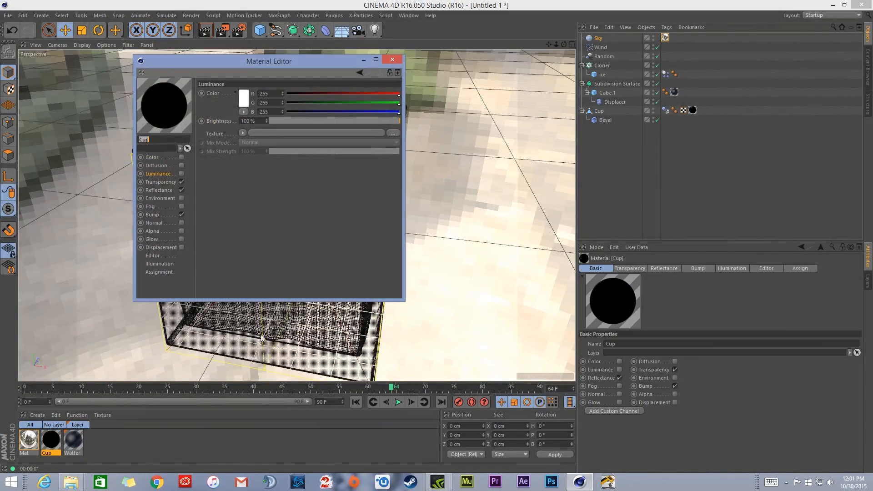
pyautogui.click(164, 182)
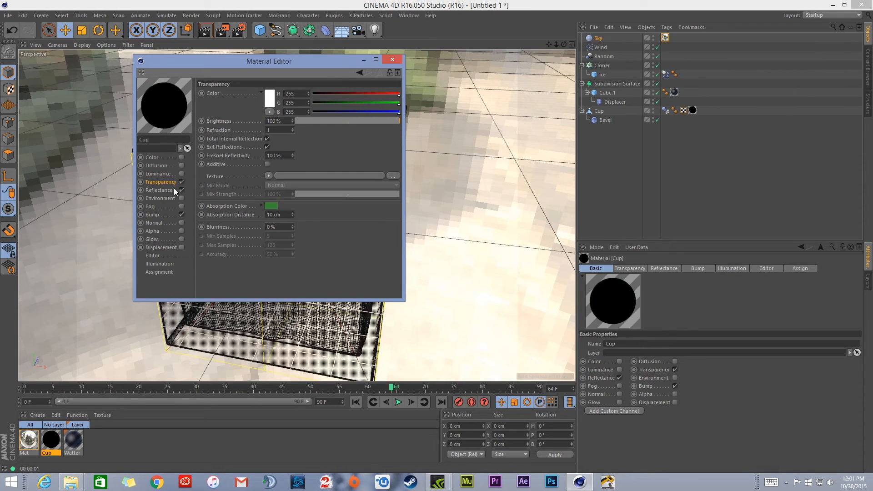
pyautogui.click(289, 122)
pyautogui.write('80')
pyautogui.press('Return')
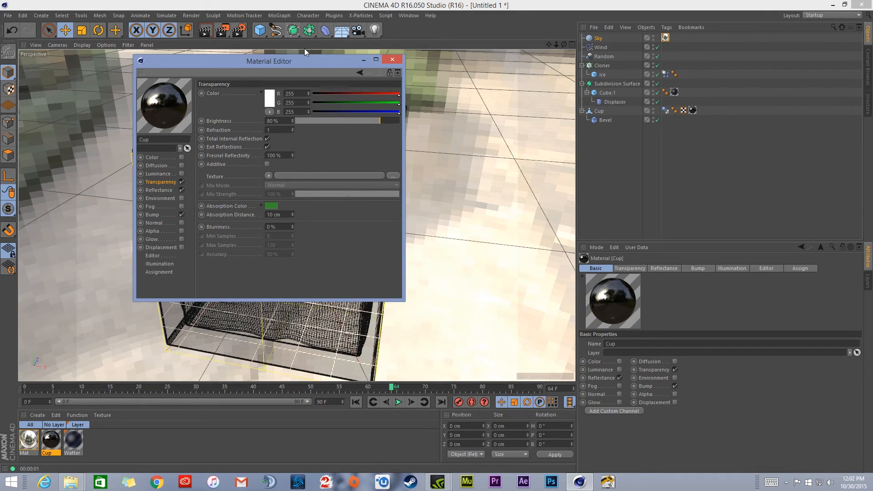
# Set the Cup material's transparency brightness to 70%, close the material and render the active view.
pyautogui.moveTo(293, 60); pyautogui.dragTo(547, 79)
pyautogui.moveTo(643, 141); pyautogui.dragTo(744, 146)
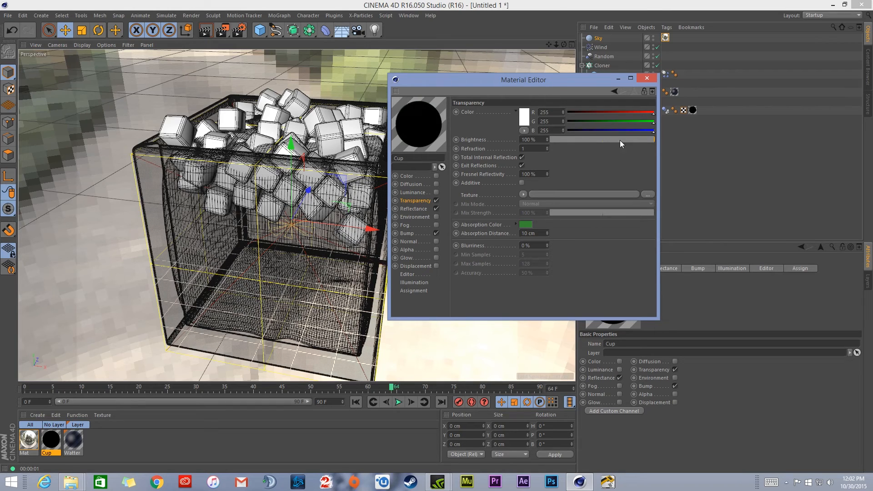
pyautogui.click(530, 141)
pyautogui.scroll(-17, 541, 140)
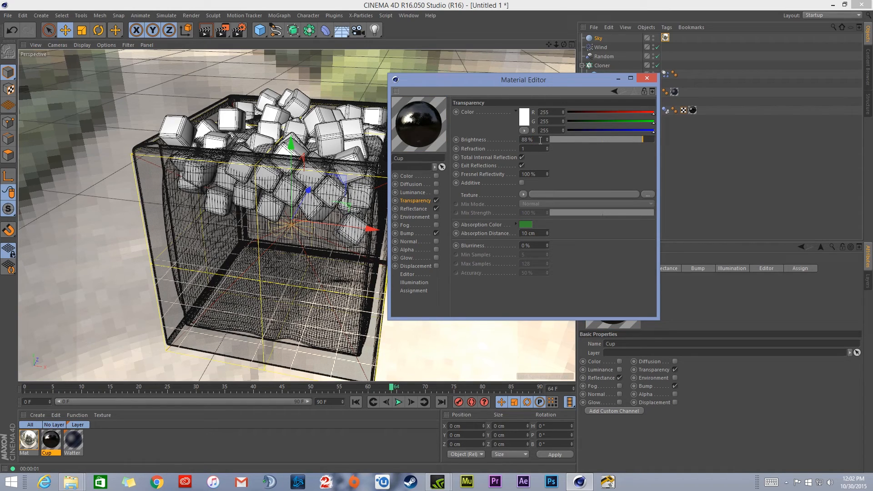
pyautogui.moveTo(543, 142); pyautogui.dragTo(489, 133)
pyautogui.write('70')
pyautogui.press('Return')
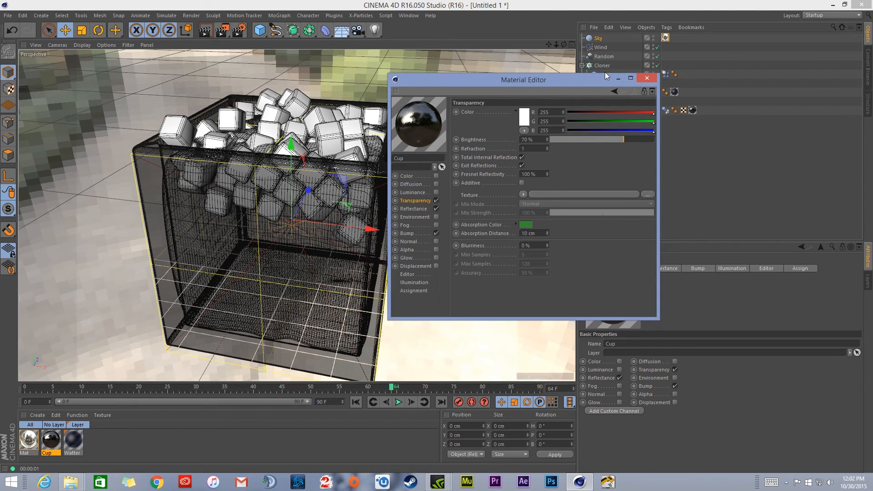
pyautogui.click(647, 78)
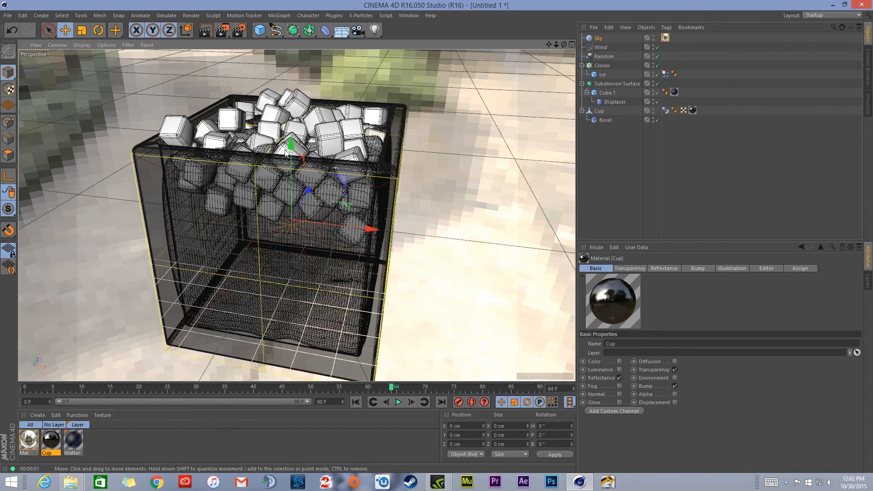
pyautogui.scroll(1, 272, 142)
pyautogui.click(202, 34)
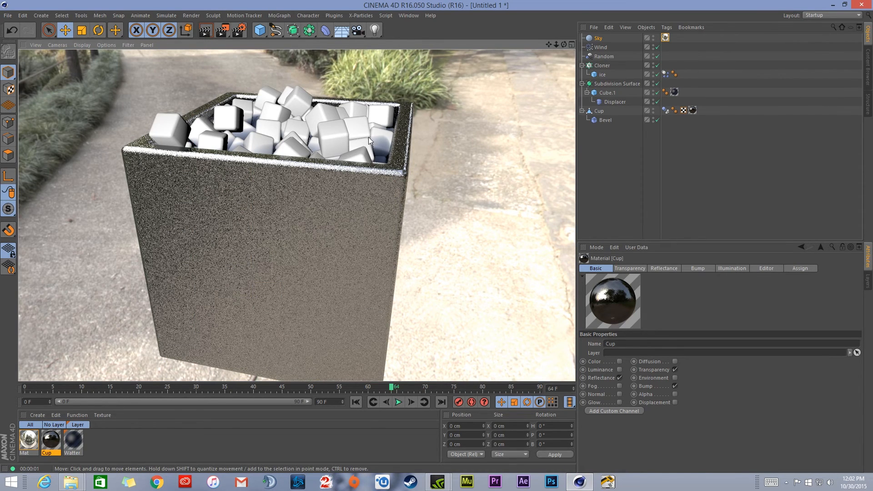
# Set the strength of reflectance Layer 1 in the Cup material to 10% and render the active view.
pyautogui.doubleClick(51, 440)
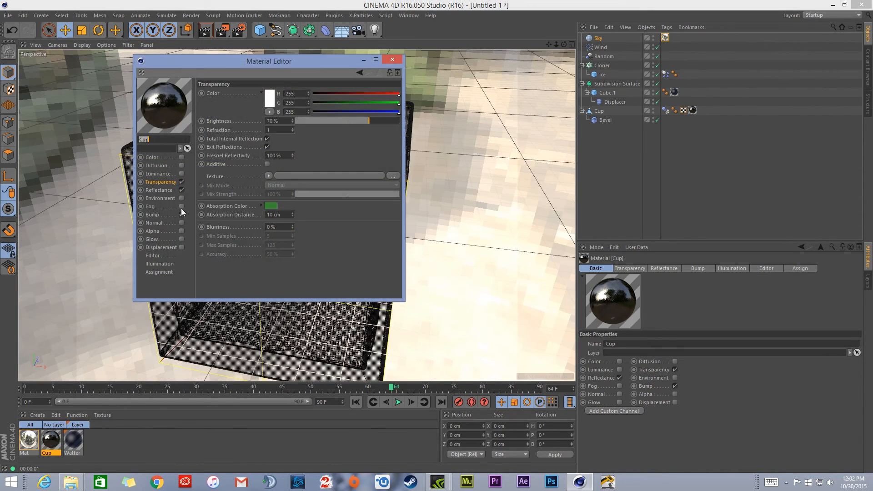
pyautogui.click(154, 190)
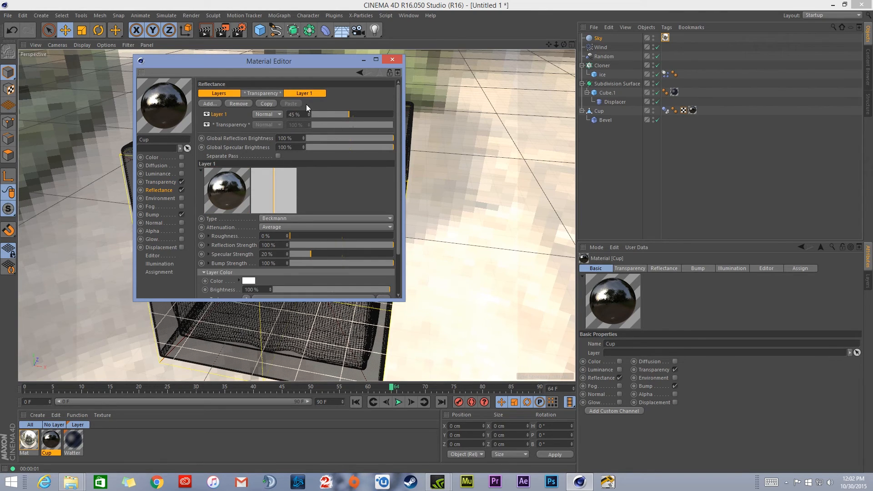
pyautogui.moveTo(317, 114); pyautogui.dragTo(309, 115)
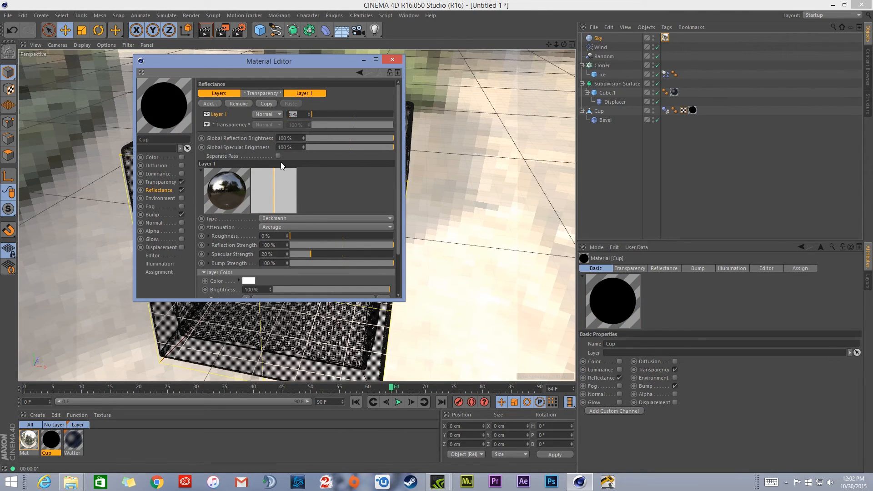
pyautogui.write('10')
pyautogui.press('Return')
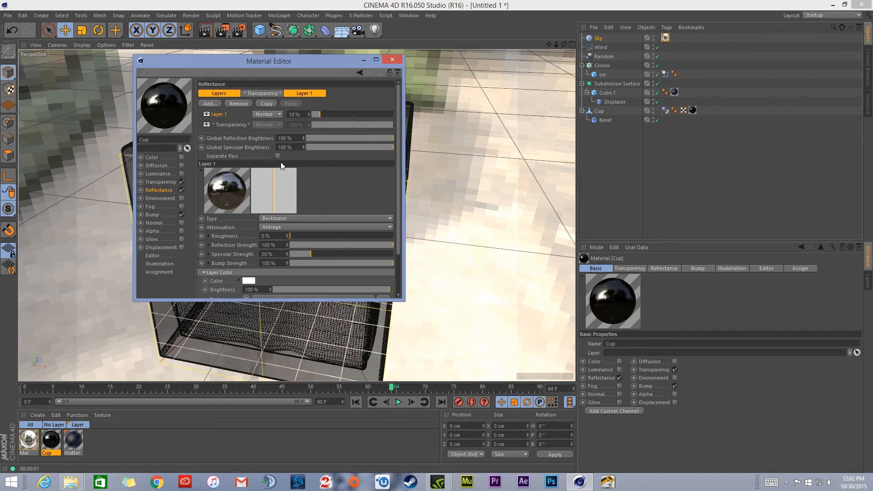
pyautogui.click(204, 31)
pyautogui.moveTo(261, 61); pyautogui.dragTo(606, 126)
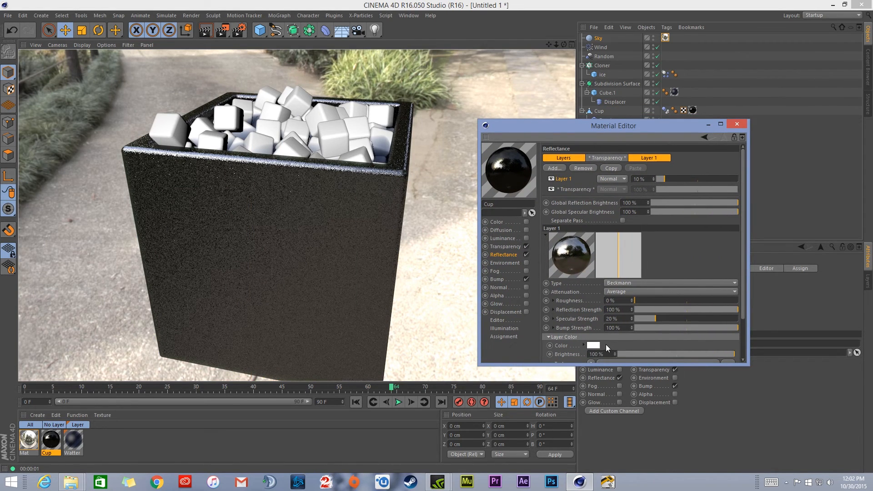
# Hide reflectance Layer 1 of the Cup material and render the active view.
pyautogui.click(551, 179)
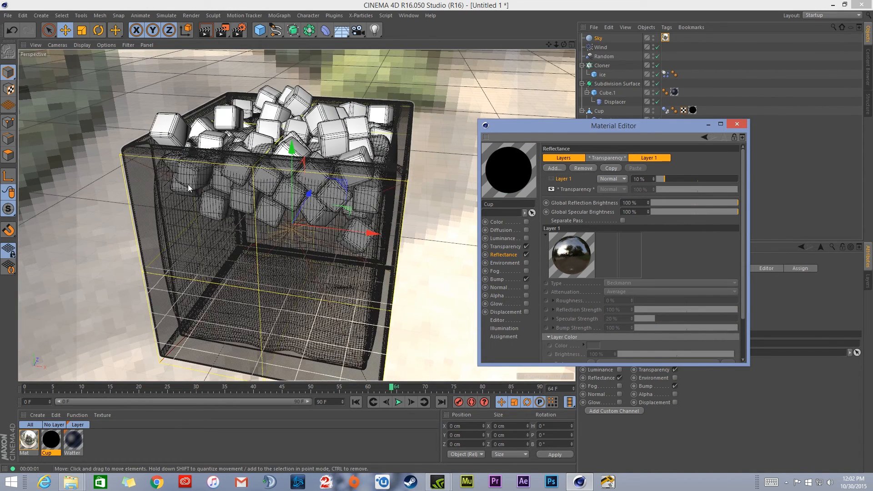
pyautogui.click(205, 31)
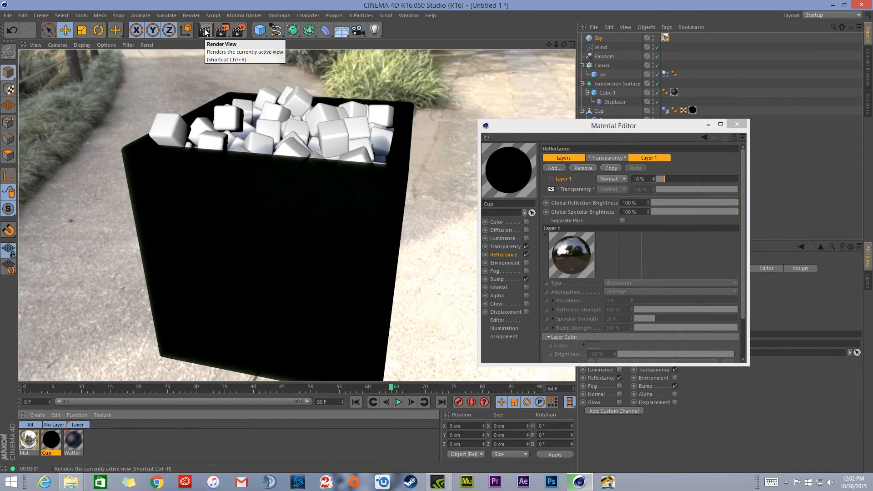
pyautogui.keyDown('alt'); pyautogui.moveTo(405, 231); pyautogui.dragTo(441, 236); pyautogui.keyUp('alt')
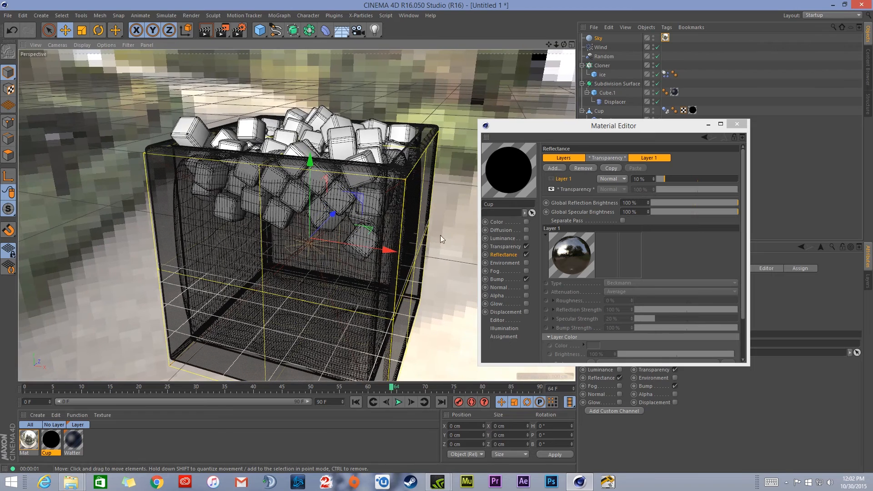
# Set the absorption distance in the Cup material's Transparency channel to 50 cm and render the active view.
pyautogui.click(506, 246)
pyautogui.moveTo(630, 280); pyautogui.dragTo(606, 278)
pyautogui.write('50')
pyautogui.press('Return')
pyautogui.click(206, 31)
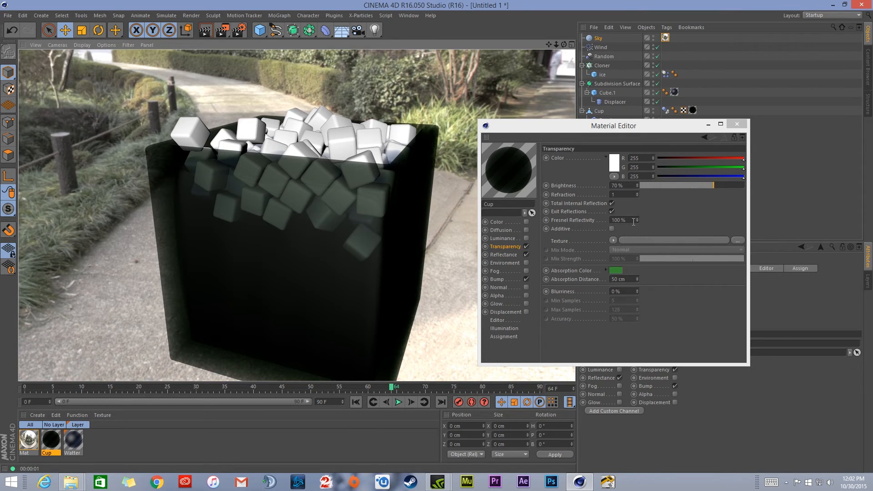
# Disable Exit Reflections in the Cup material's transparency and render the cup, including from a higher angle.
pyautogui.click(612, 211)
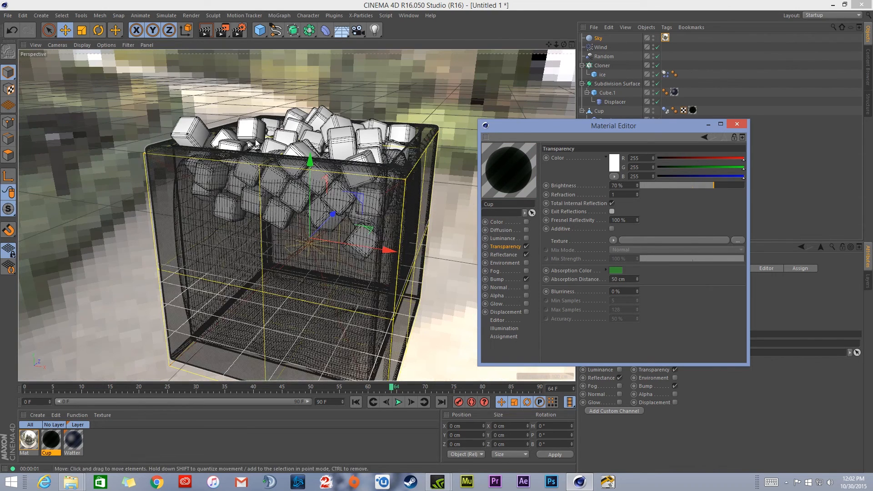
pyautogui.click(204, 30)
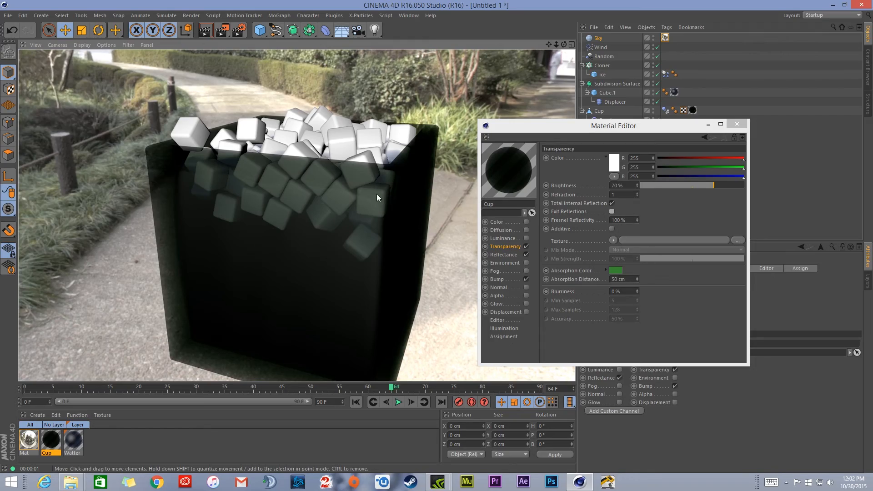
pyautogui.keyDown('alt'); pyautogui.moveTo(363, 195); pyautogui.dragTo(263, 183); pyautogui.keyUp('alt')
pyautogui.click(205, 31)
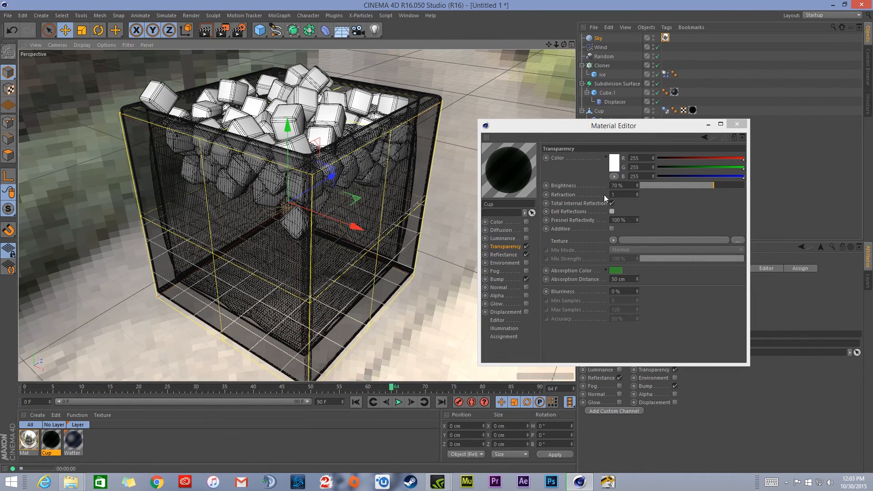
# Check the transparency layer under the Cup's reflectance and set the transparency brightness to 56%.
pyautogui.click(514, 254)
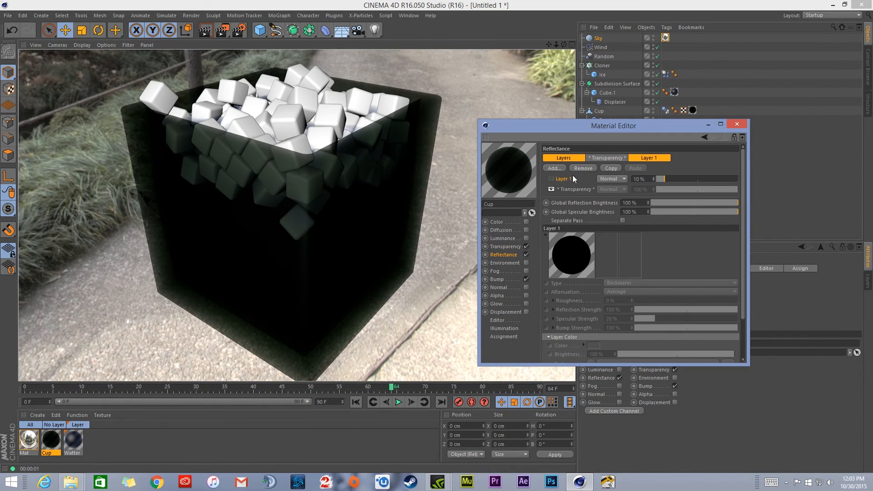
pyautogui.click(569, 191)
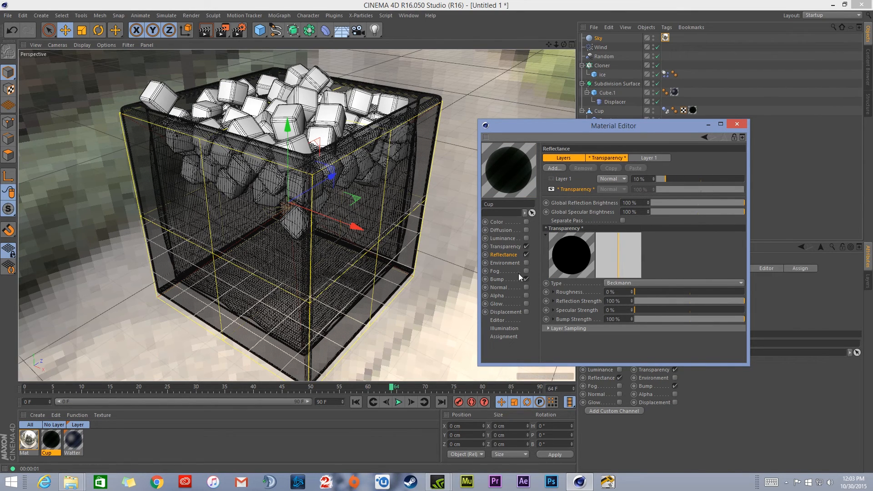
pyautogui.click(503, 249)
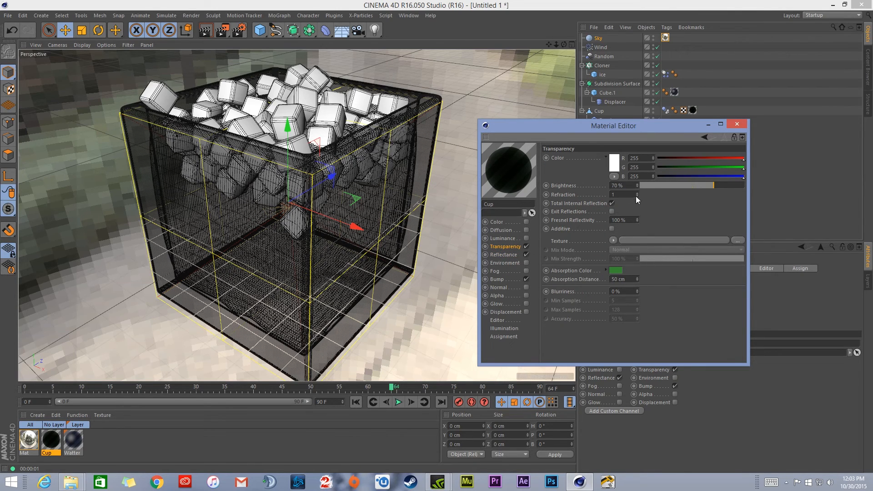
pyautogui.moveTo(693, 186)
pyautogui.mouseDown()
pyautogui.moveTo(685, 186)
pyautogui.moveTo(699, 186)
pyautogui.mouseUp()
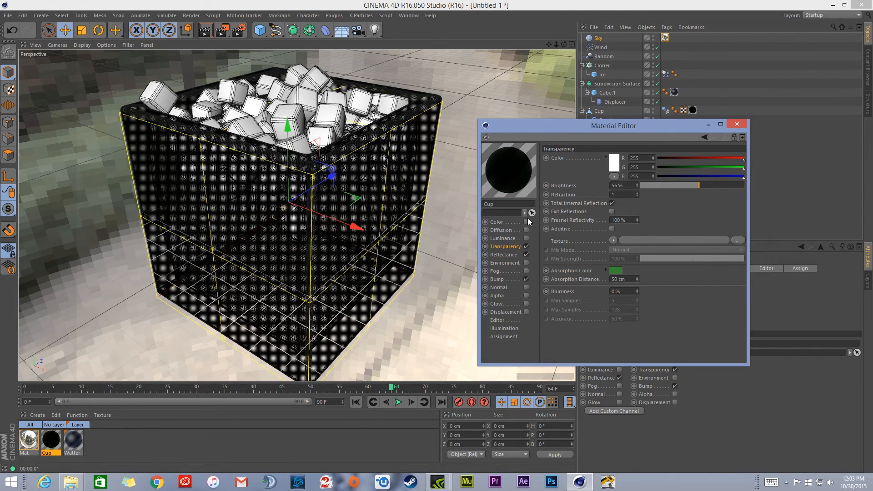
# Enable the Color channel of the Cup material and set its transparency brightness to 89%.
pyautogui.click(527, 222)
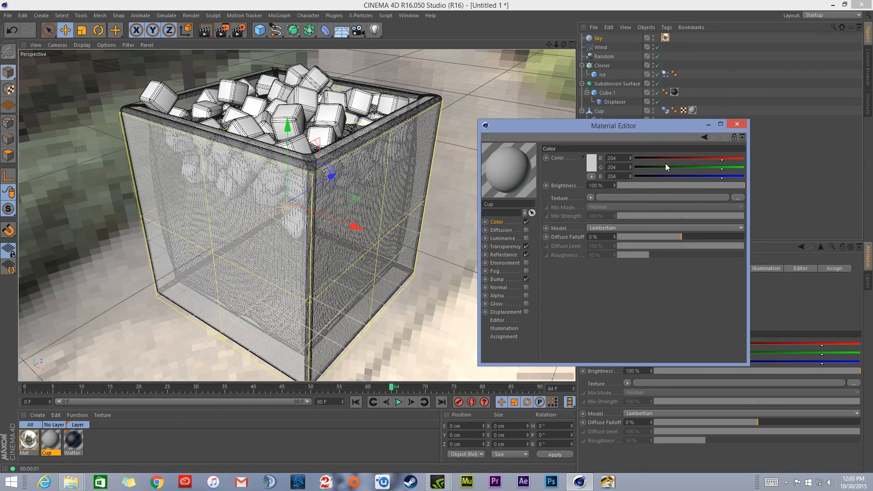
pyautogui.moveTo(690, 185); pyautogui.dragTo(773, 194)
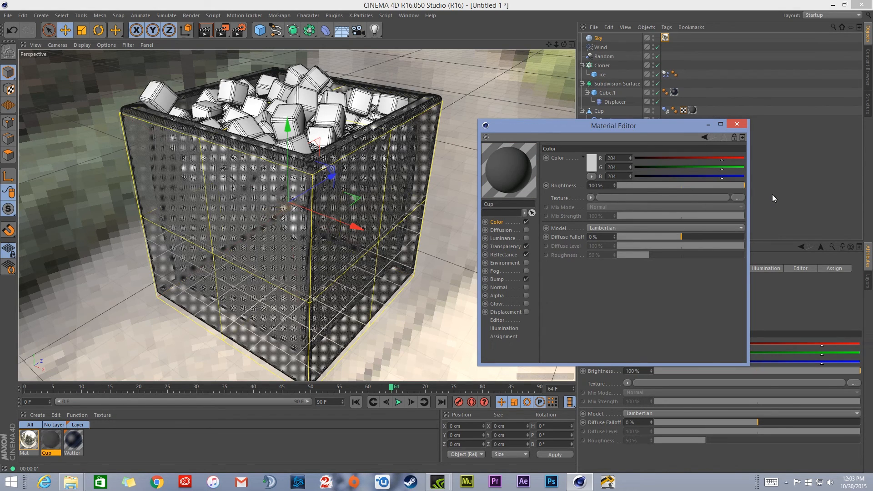
pyautogui.click(506, 246)
pyautogui.moveTo(698, 185); pyautogui.dragTo(738, 188)
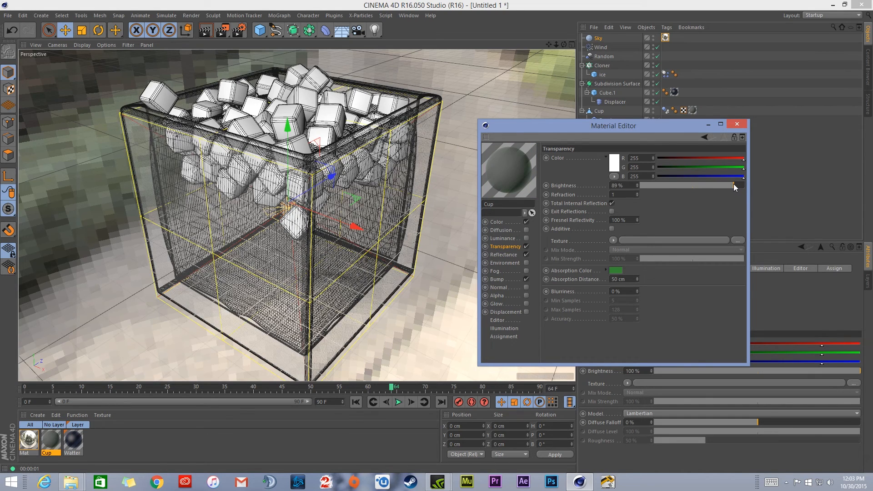
# Set the Cup material's Color channel to green with RGB 50, 137, 51.
pyautogui.click(497, 222)
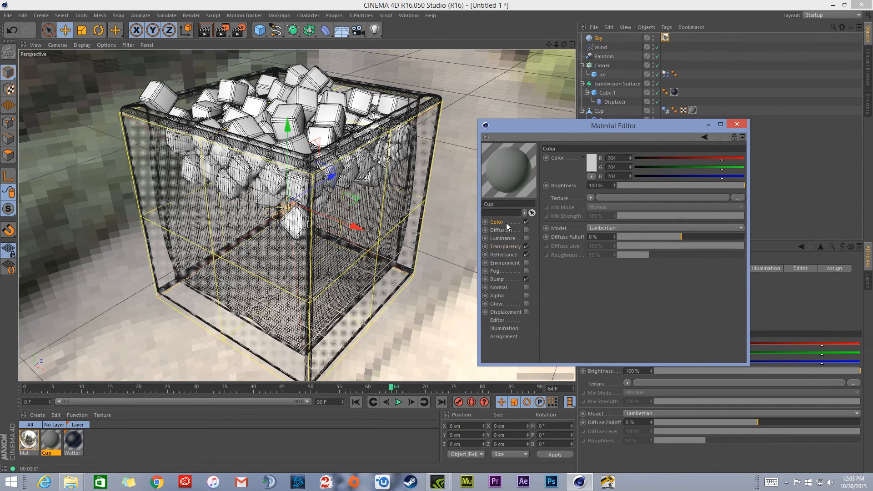
pyautogui.click(592, 164)
pyautogui.moveTo(585, 129)
pyautogui.mouseDown()
pyautogui.moveTo(600, 131)
pyautogui.moveTo(570, 152)
pyautogui.moveTo(595, 131)
pyautogui.mouseUp()
pyautogui.click(572, 206)
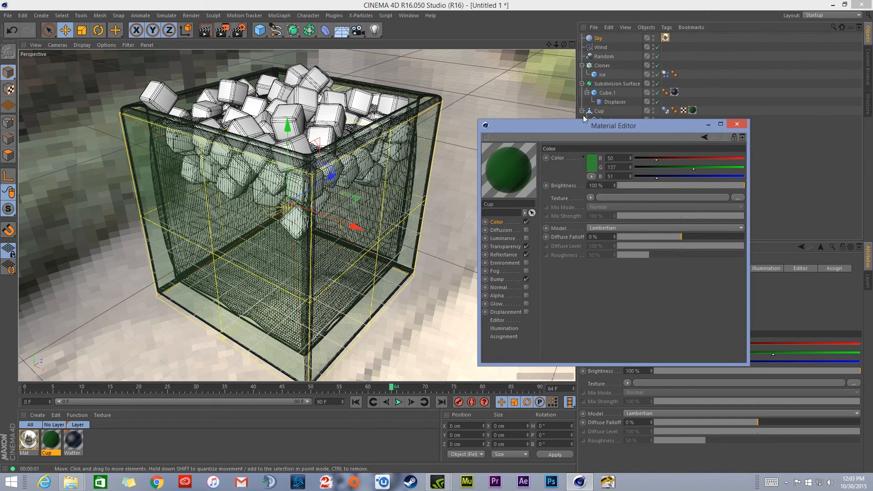
# Test-render the Cup, set its material's transparency brightness to 48%, and render it again.
pyautogui.click(209, 33)
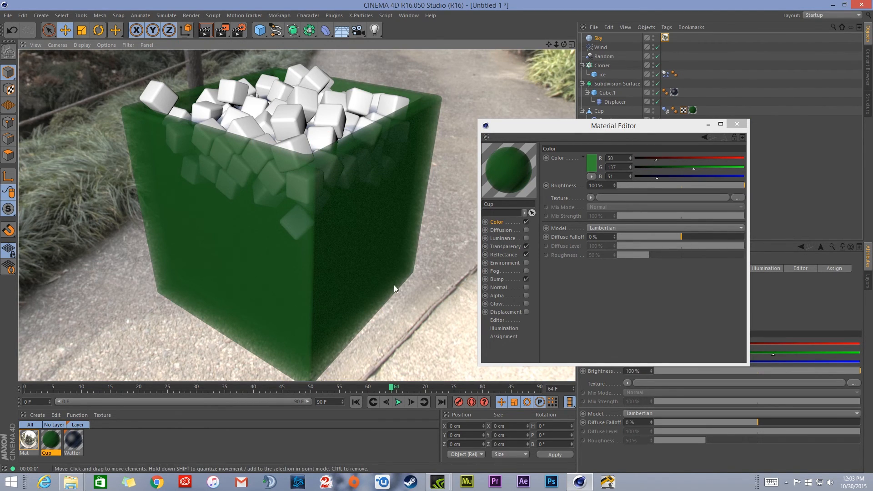
pyautogui.click(507, 246)
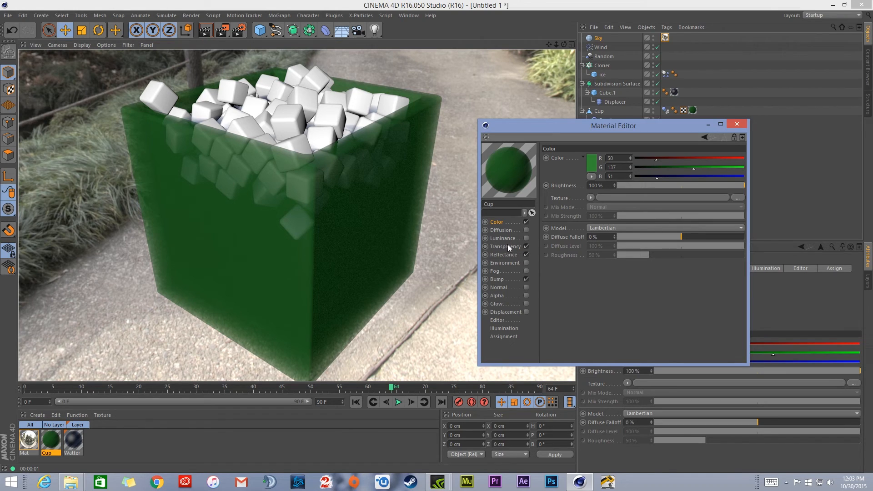
pyautogui.moveTo(715, 185); pyautogui.dragTo(703, 186)
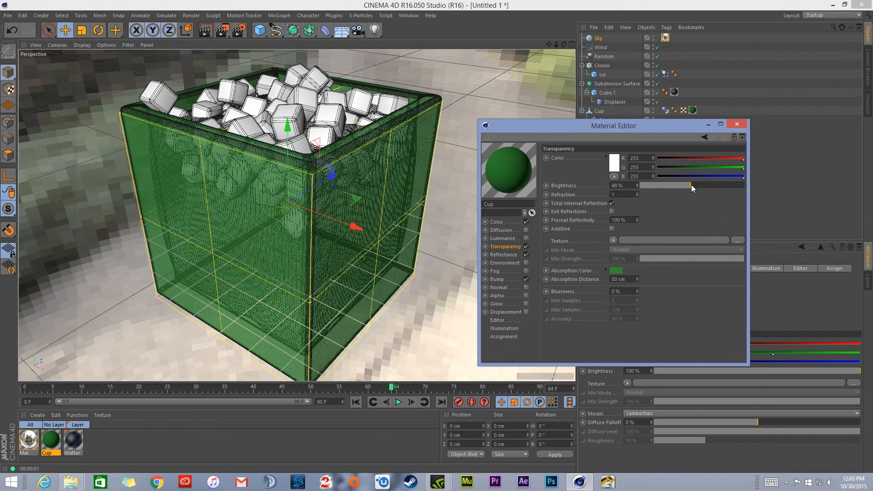
pyautogui.click(204, 32)
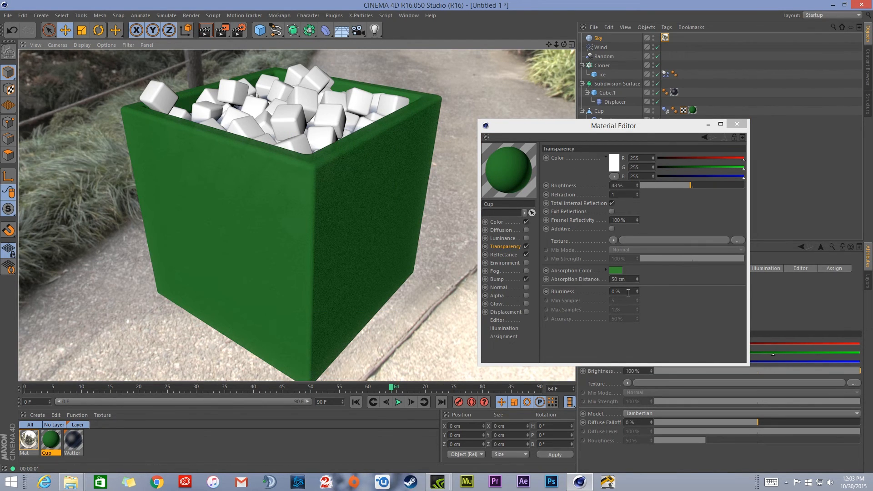
# Set the Cup material's absorption distance to 200 cm and render the view.
pyautogui.click(624, 272)
pyautogui.doubleClick(624, 279)
pyautogui.write('200')
pyautogui.press('Return')
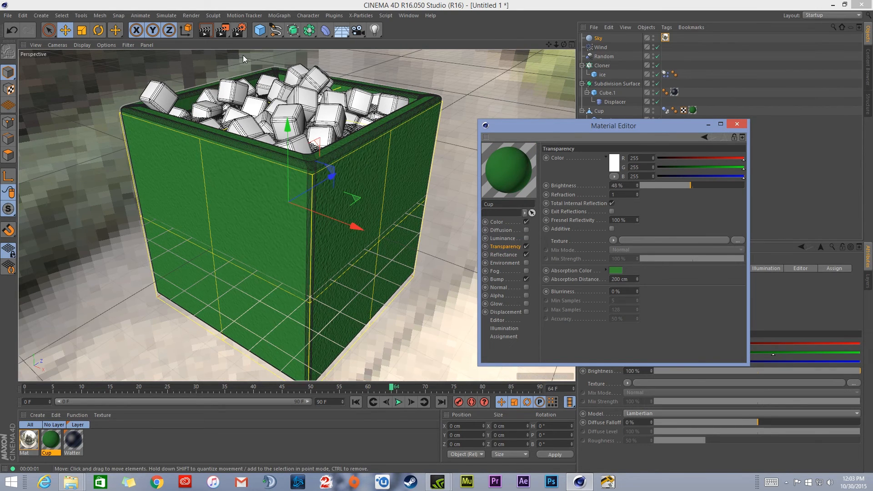
pyautogui.click(207, 35)
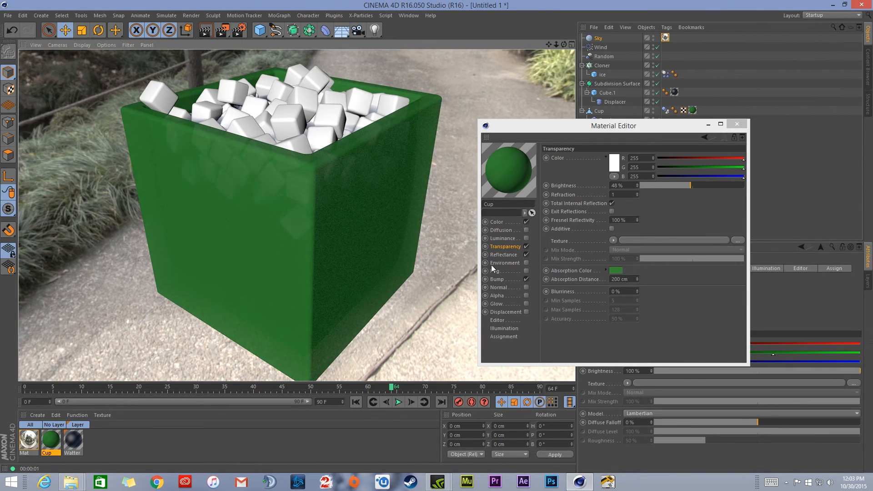
# Set the Cup material's absorption distance to 100 cm and render the view.
pyautogui.moveTo(636, 280); pyautogui.dragTo(600, 278)
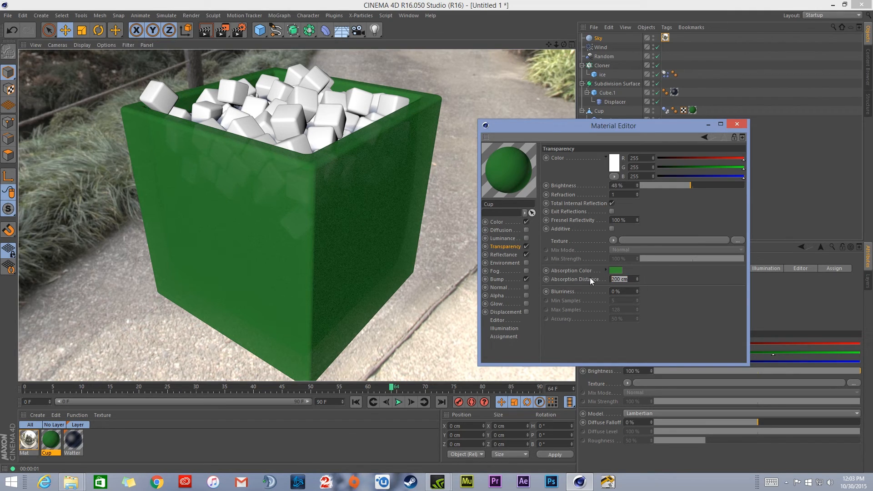
pyautogui.write('100')
pyautogui.press('Return')
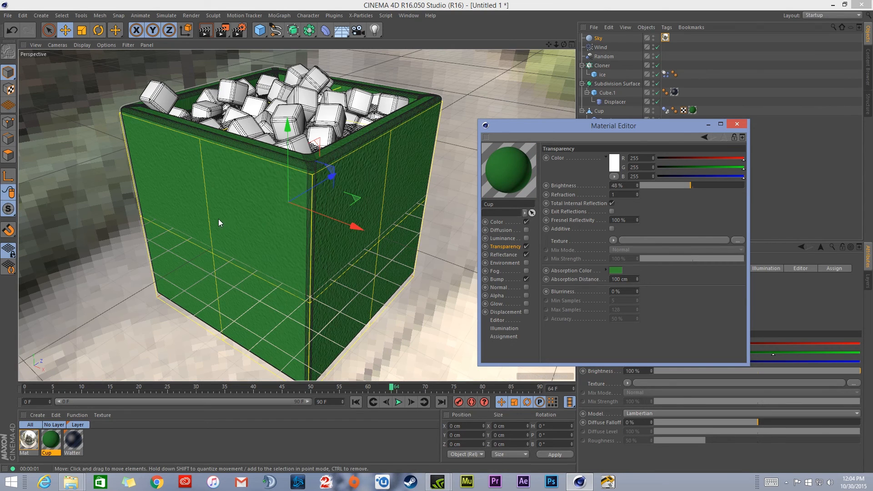
pyautogui.click(205, 31)
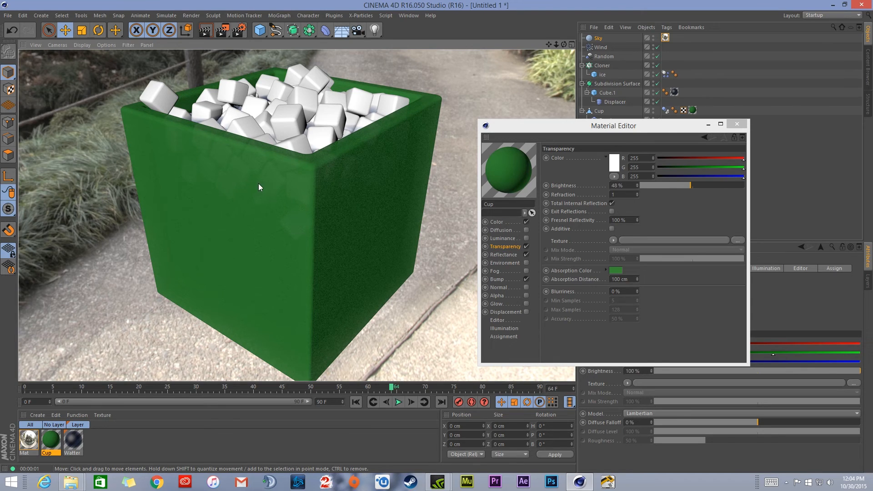
# Check the Cup material's reflectance layers, render the cup and inspect its rim up close.
pyautogui.click(504, 255)
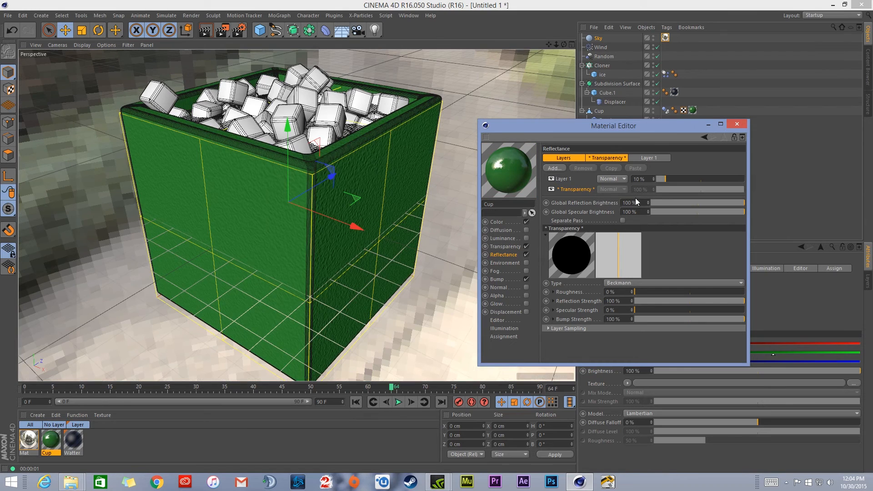
pyautogui.click(205, 32)
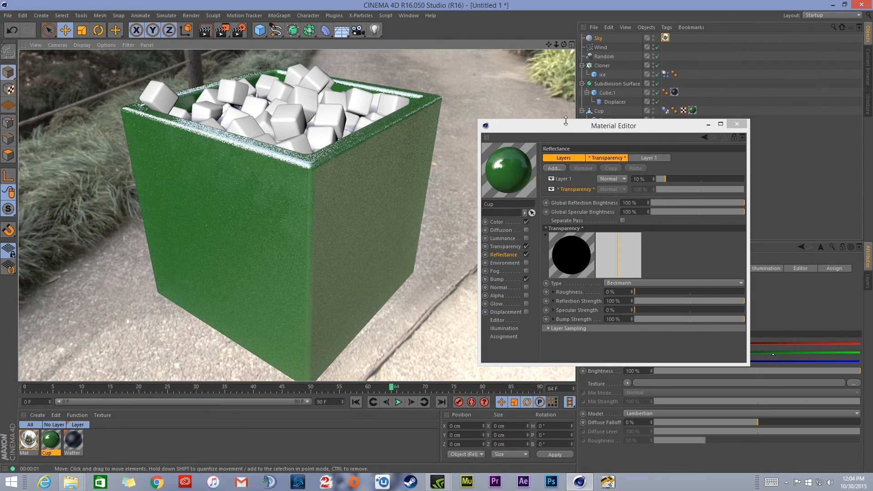
pyautogui.scroll(4, 250, 122)
pyautogui.keyDown('alt'); pyautogui.moveTo(285, 174); pyautogui.dragTo(366, 131); pyautogui.keyUp('alt')
# Set the layer color of the Cup's reflectance Layer 1 to pale green RGB 191, 226, 162 and render, including from a higher angle.
pyautogui.click(566, 180)
pyautogui.scroll(-3, 676, 273)
pyautogui.click(596, 302)
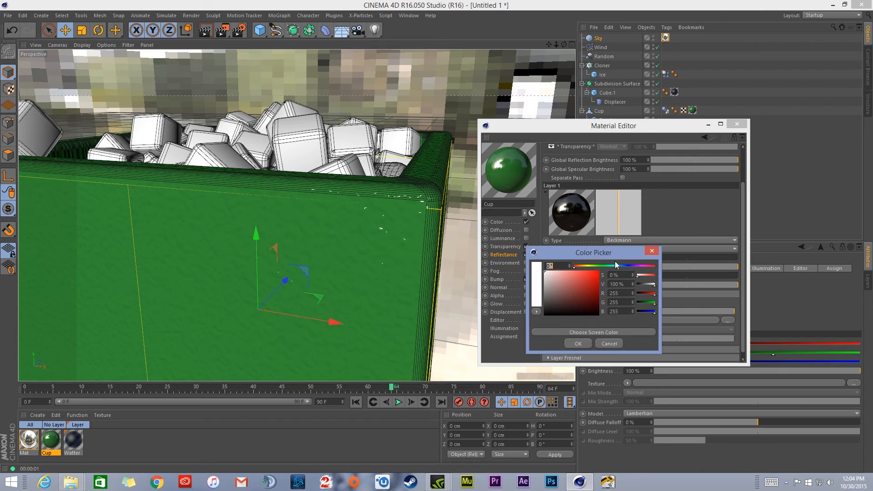
pyautogui.click(595, 267)
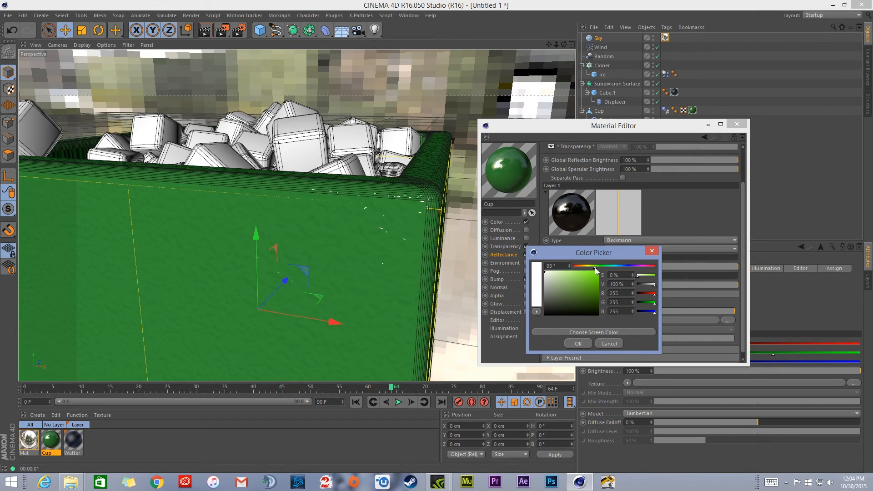
pyautogui.moveTo(555, 273); pyautogui.dragTo(552, 276)
pyautogui.click(560, 276)
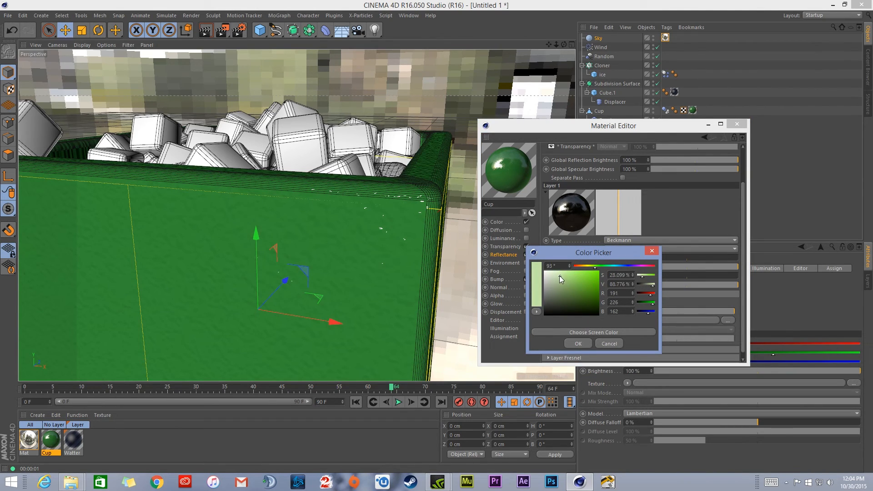
pyautogui.click(578, 344)
pyautogui.click(204, 31)
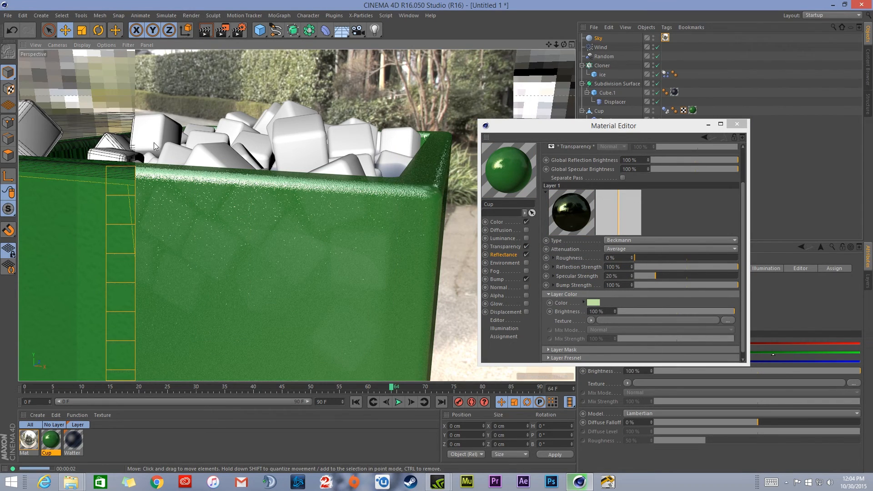
pyautogui.keyDown('alt'); pyautogui.moveTo(429, 161); pyautogui.dragTo(241, 177); pyautogui.keyUp('alt')
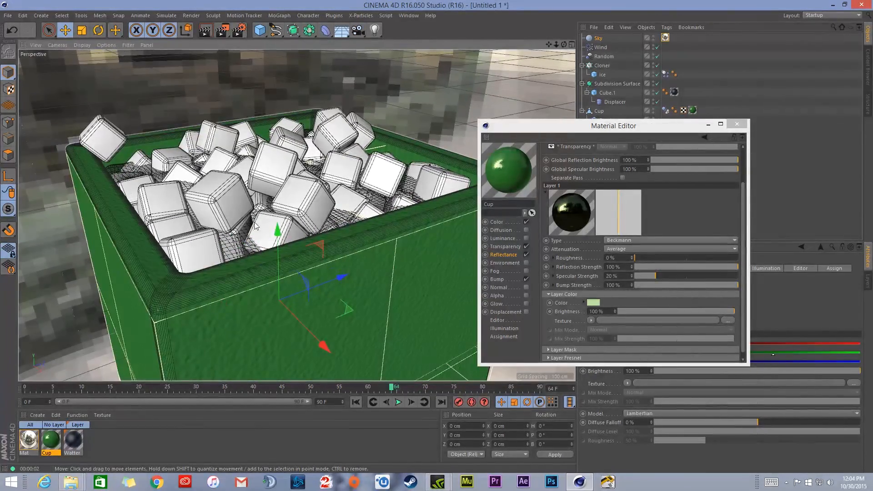
pyautogui.click(211, 32)
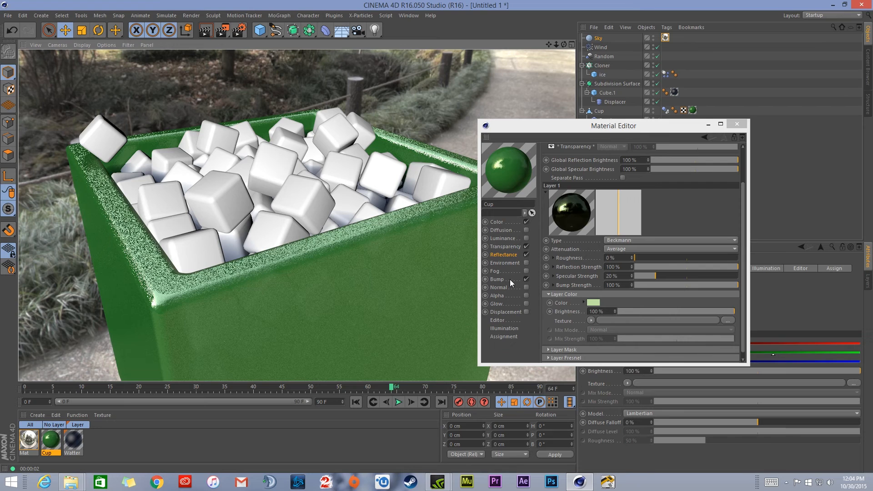
# Set the Cup material's bump strength to 8% and render the view.
pyautogui.click(498, 279)
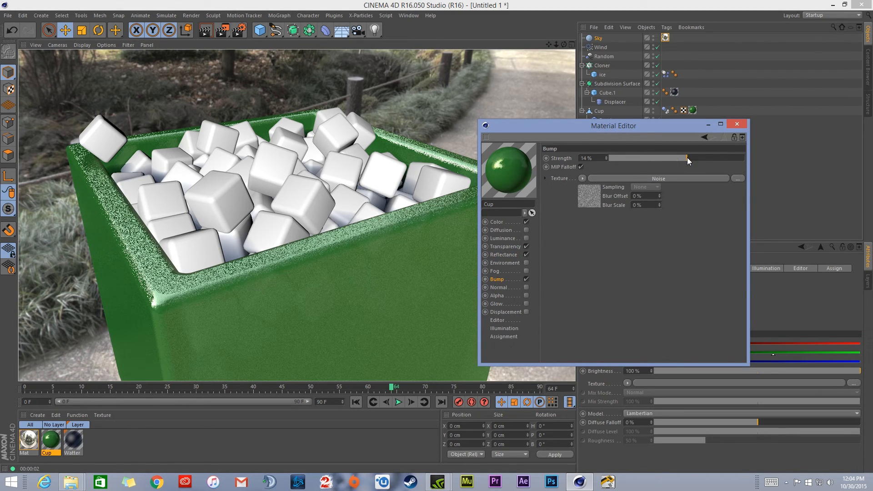
pyautogui.moveTo(686, 157); pyautogui.dragTo(683, 157)
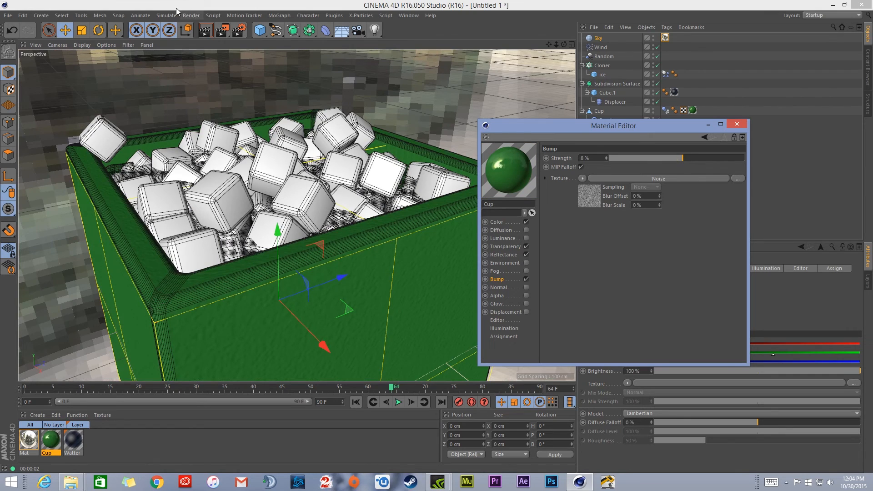
pyautogui.click(205, 30)
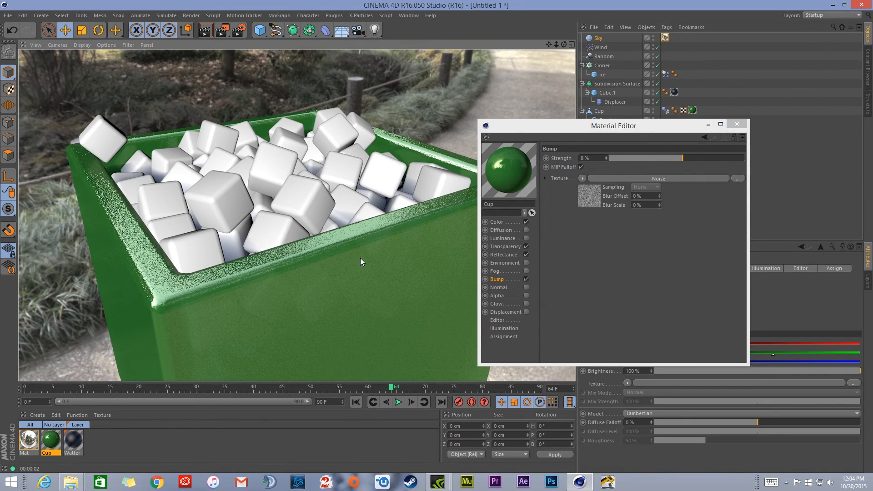
# Create a new material named Ice and apply it to the ice object in the Cloner.
pyautogui.doubleClick(108, 444)
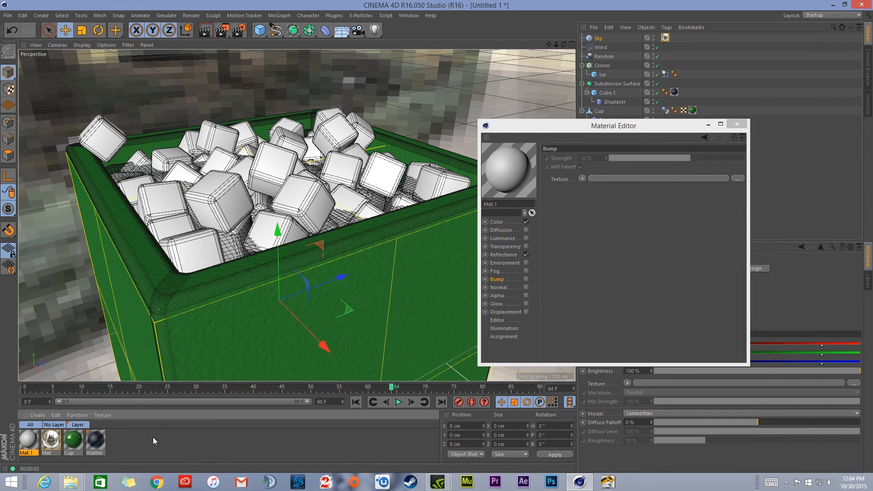
pyautogui.doubleClick(27, 453)
pyautogui.press('BackSpace')
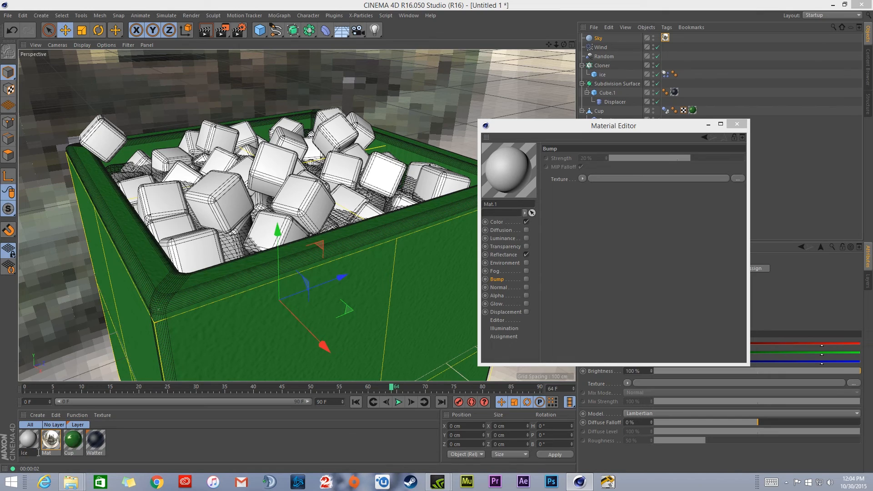
pyautogui.write('Ice')
pyautogui.press('Return')
pyautogui.moveTo(32, 439)
pyautogui.mouseDown()
pyautogui.moveTo(226, 306)
pyautogui.moveTo(213, 237)
pyautogui.moveTo(621, 64)
pyautogui.moveTo(604, 75)
pyautogui.mouseUp()
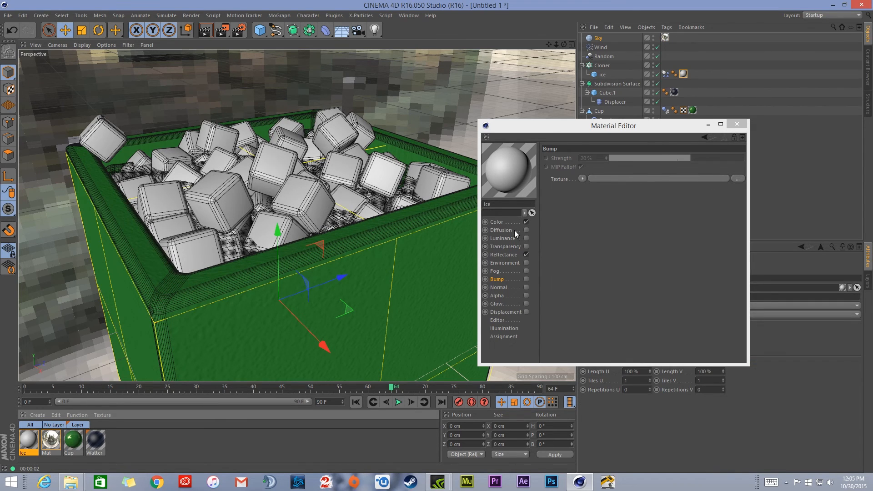
# Replace the Ice material's Color channel with Transparency and set the absorption color to blue RGB 128, 163, 187.
pyautogui.click(527, 222)
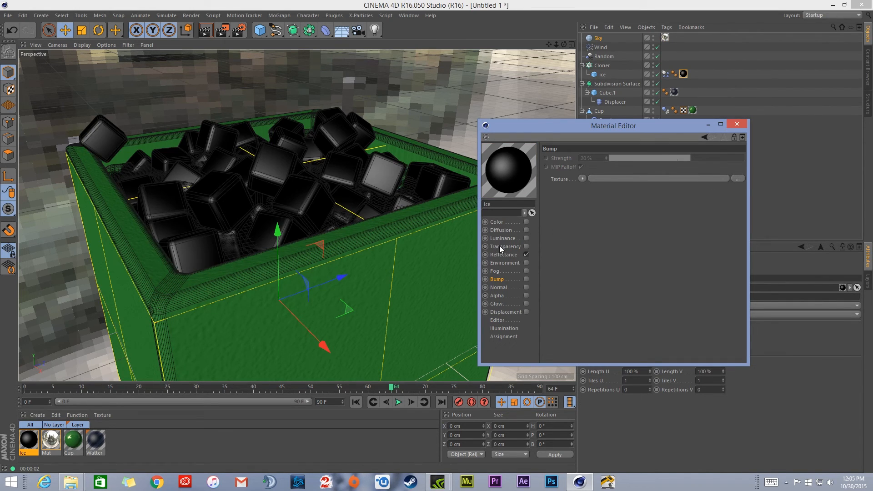
pyautogui.click(526, 247)
pyautogui.click(610, 270)
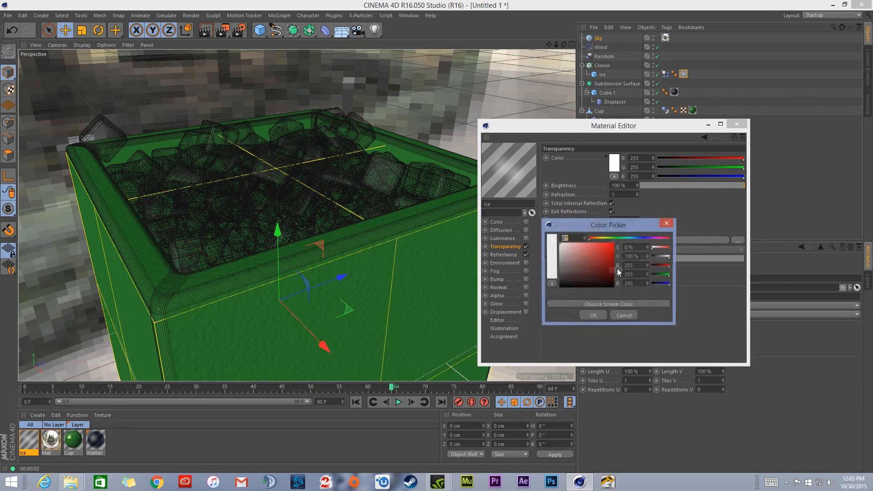
pyautogui.click(667, 226)
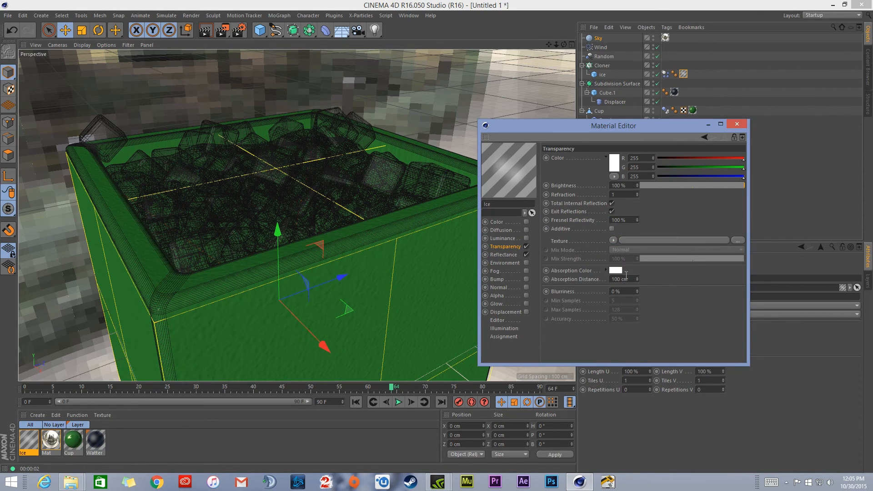
pyautogui.click(618, 272)
pyautogui.click(638, 235)
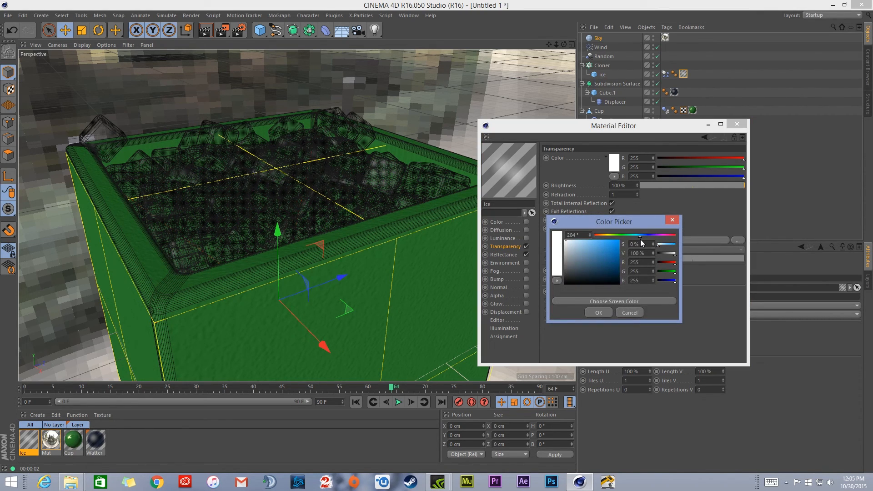
pyautogui.click(582, 252)
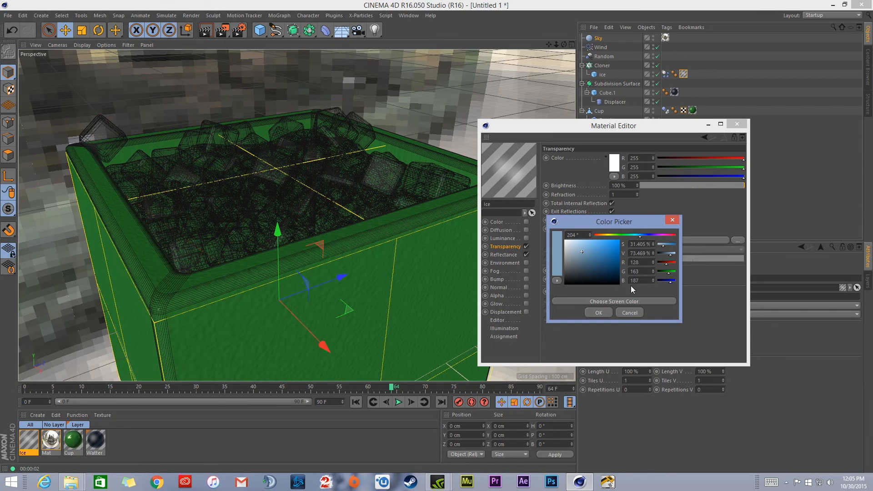
pyautogui.click(607, 312)
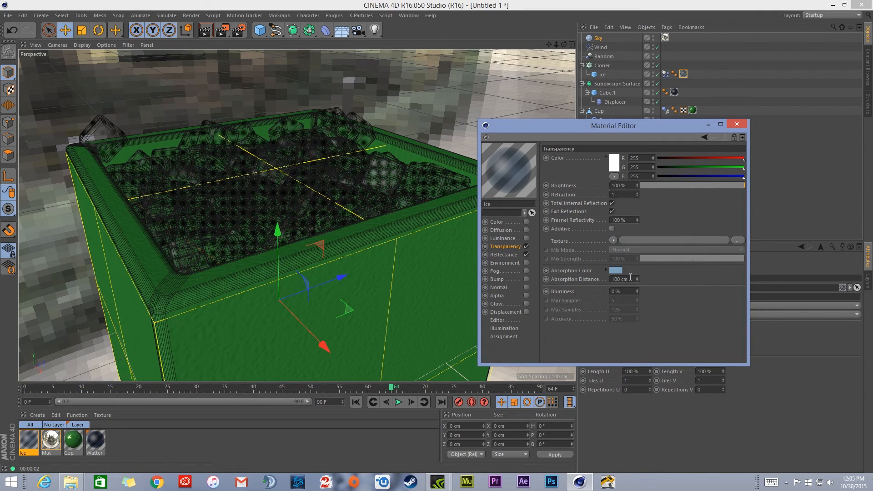
# Set the Ice material's absorption distance to 55 cm and render the view.
pyautogui.scroll(-20, 633, 281)
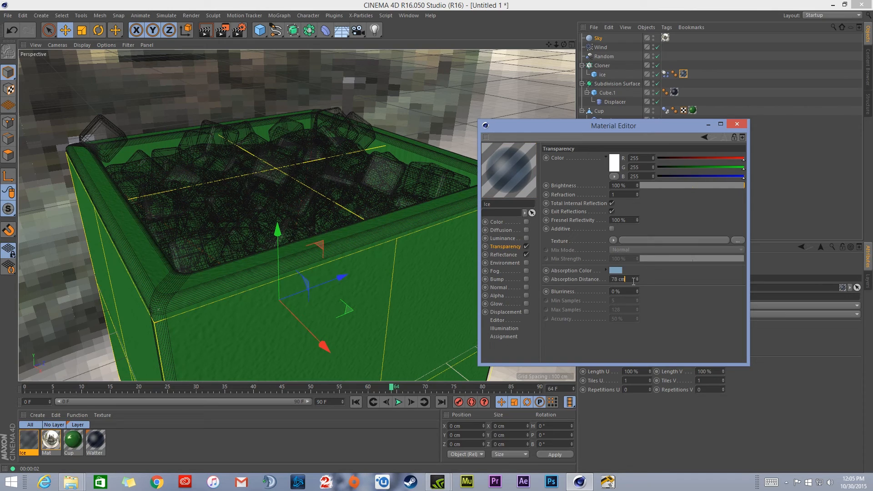
pyautogui.scroll(-9, 633, 282)
pyautogui.scroll(-5, 634, 281)
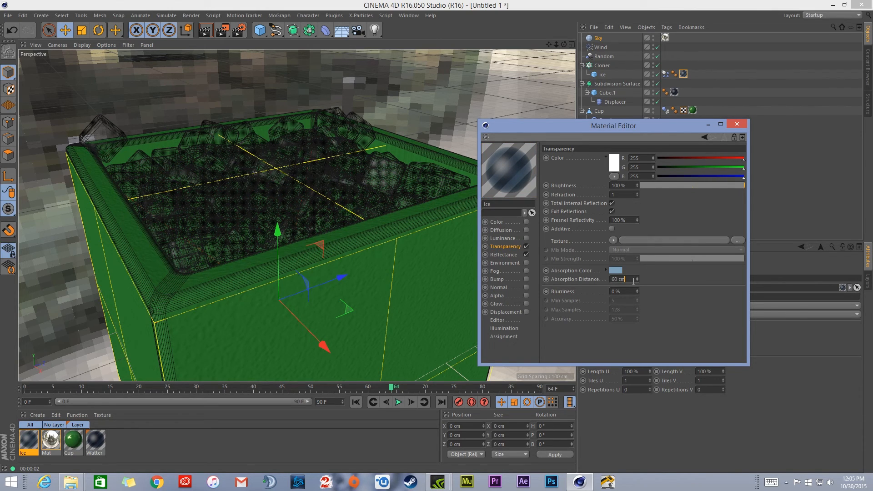
pyautogui.scroll(-5, 634, 281)
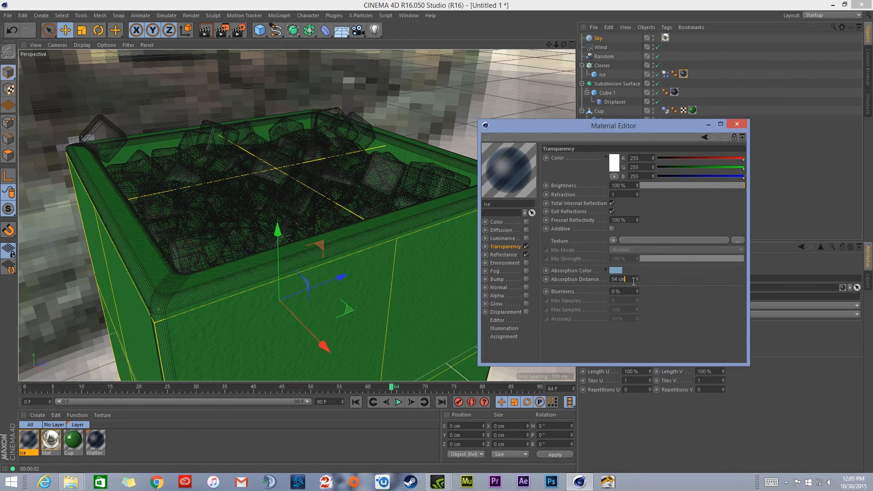
pyautogui.click(202, 30)
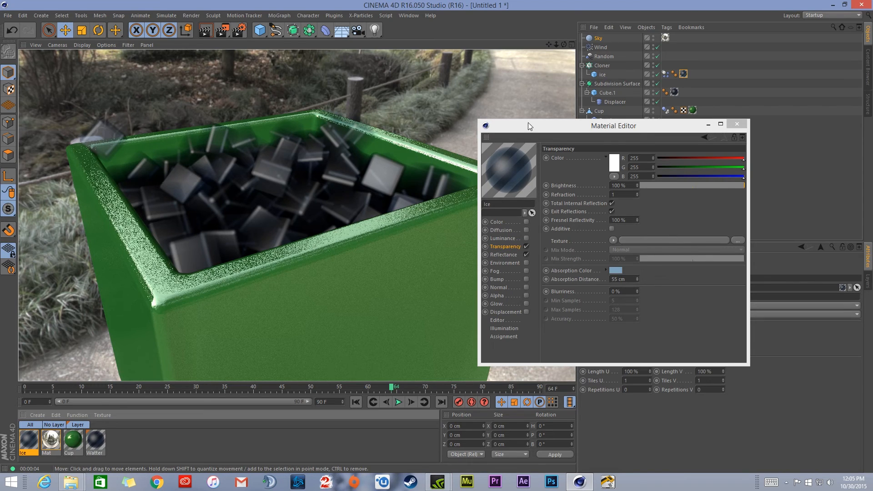
# Lower the Ice material's transparency brightness and enable its Color channel.
pyautogui.doubleClick(623, 185)
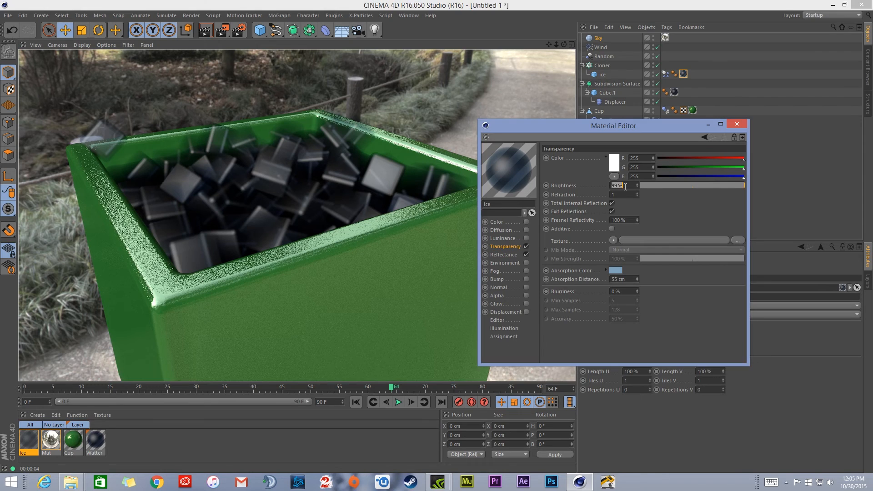
pyautogui.scroll(-16, 623, 186)
pyautogui.click(497, 222)
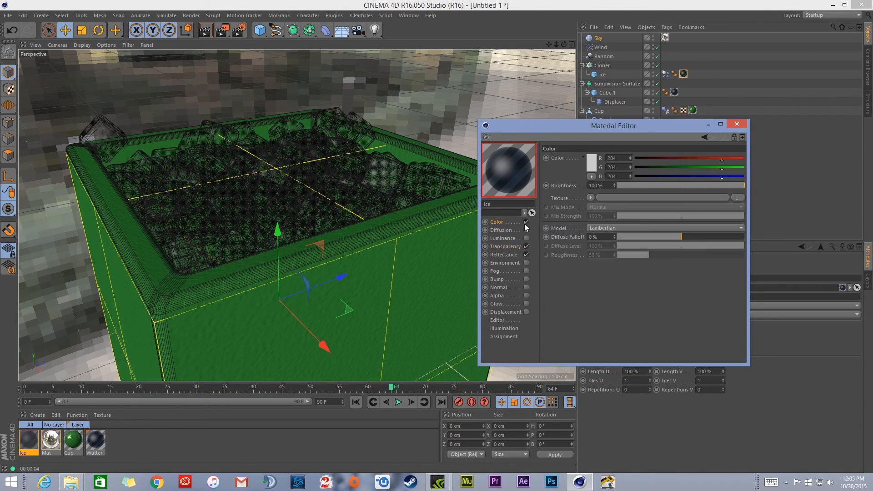
# Set the Ice material's color to blue RGB 139, 160, 213 and render the view.
pyautogui.click(590, 172)
pyautogui.moveTo(592, 132); pyautogui.dragTo(620, 136)
pyautogui.click(558, 144)
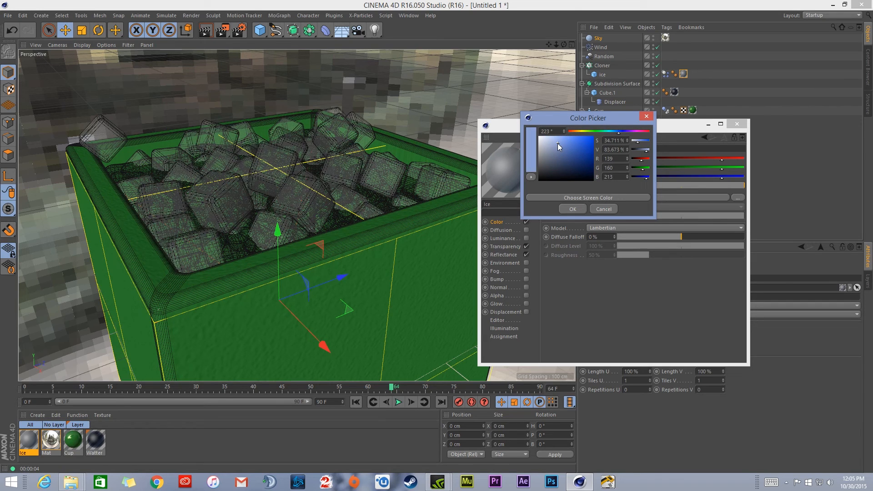
pyautogui.click(574, 210)
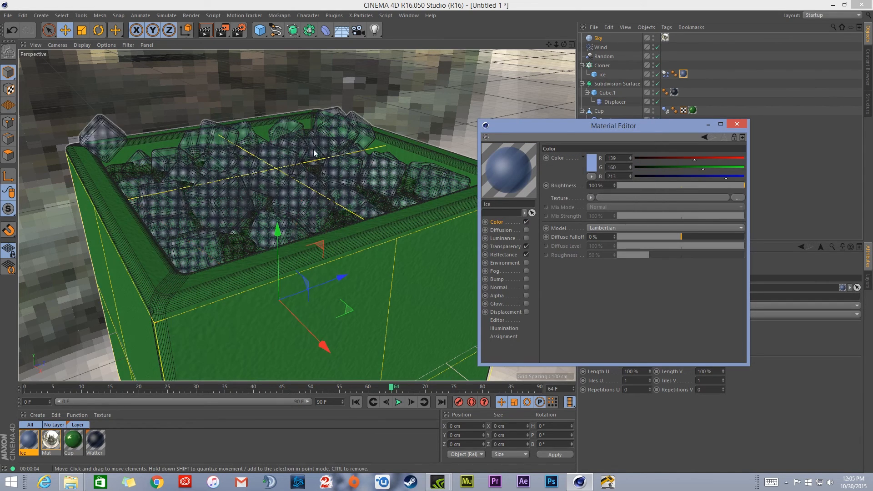
pyautogui.click(210, 31)
# Lighten the Ice material's color to RGB 221, 226, 239 and render the view.
pyautogui.click(594, 162)
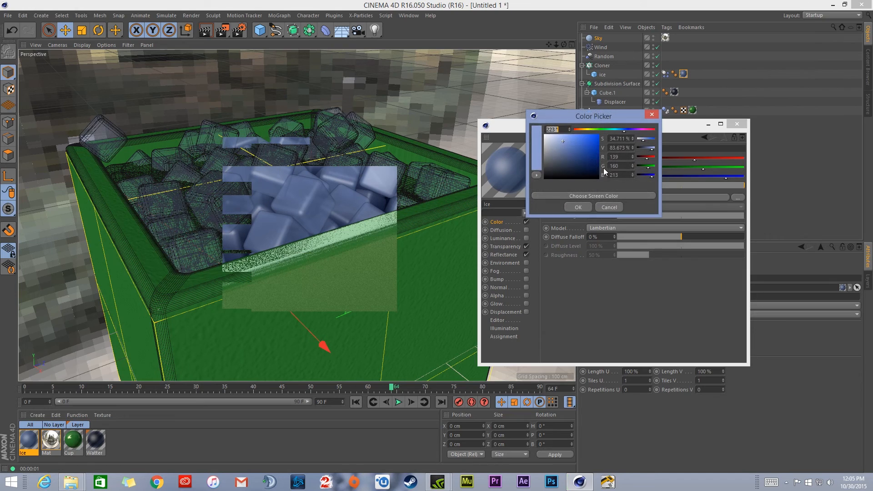
pyautogui.click(548, 137)
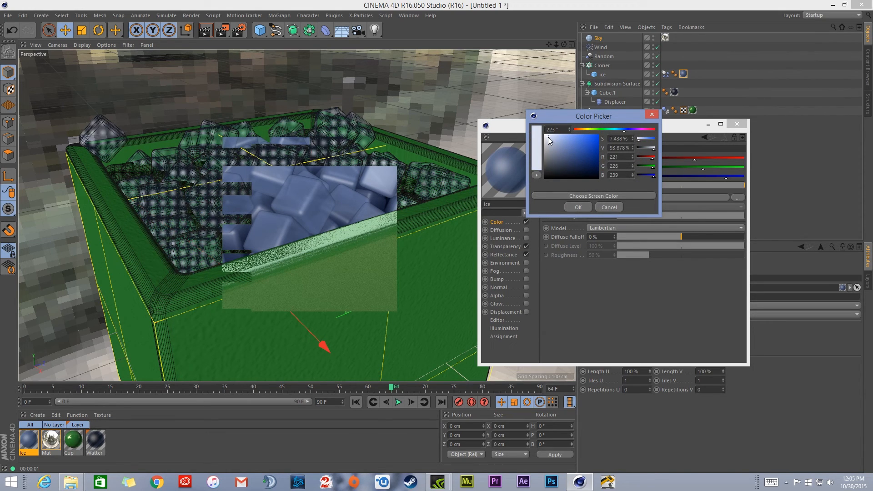
pyautogui.click(578, 208)
pyautogui.click(204, 32)
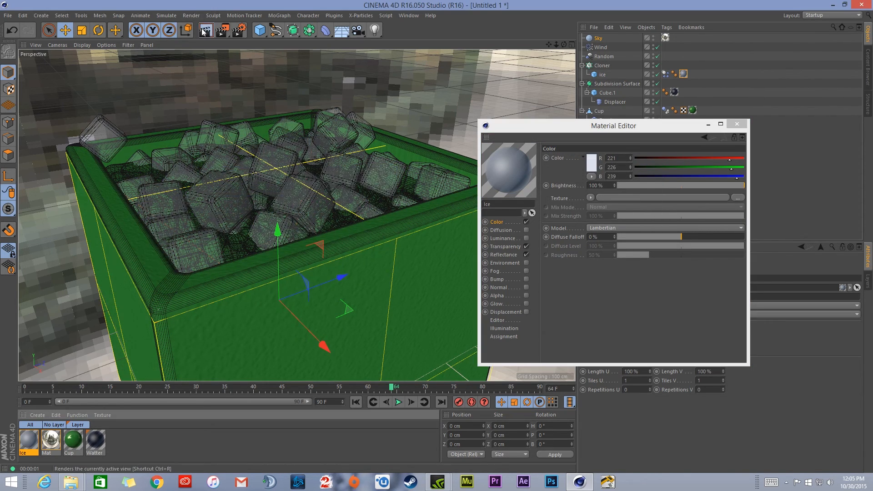
# Change the Ice material's transparency absorption color to a very pale, nearly white blue.
pyautogui.click(506, 250)
pyautogui.click(616, 269)
pyautogui.click(571, 244)
pyautogui.click(609, 313)
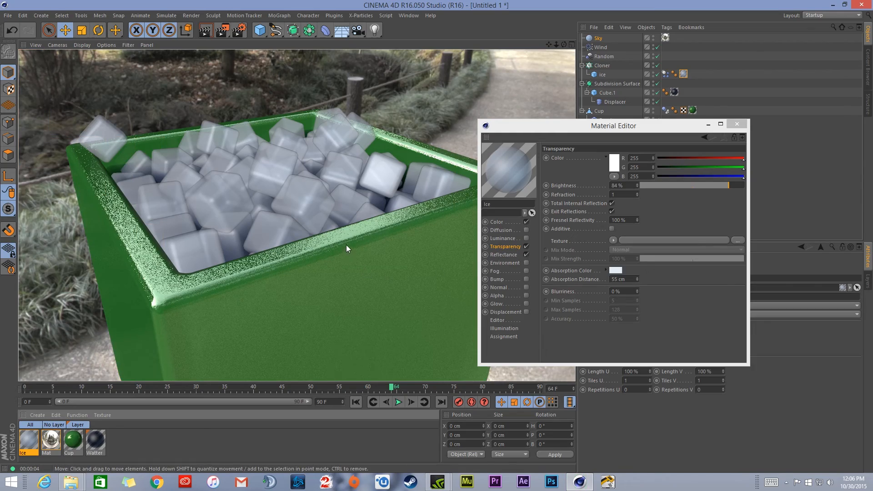
# Lower the Ice material's transparency brightness to 65% and render the view.
pyautogui.moveTo(191, 223)
pyautogui.keyDown('alt'); pyautogui.mouseDown()
pyautogui.moveTo(195, 265)
pyautogui.moveTo(232, 235)
pyautogui.moveTo(292, 241)
pyautogui.moveTo(322, 221)
pyautogui.moveTo(358, 236)
pyautogui.mouseUp(); pyautogui.keyUp('alt')
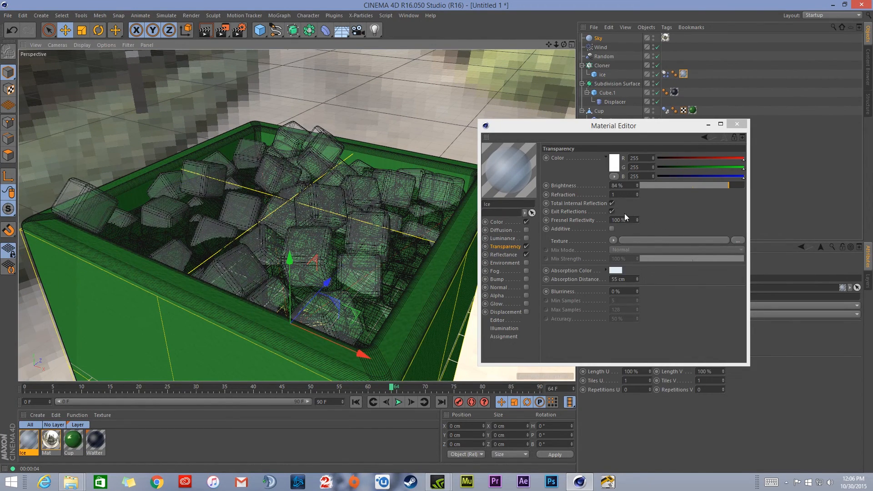
pyautogui.moveTo(722, 184); pyautogui.dragTo(717, 190)
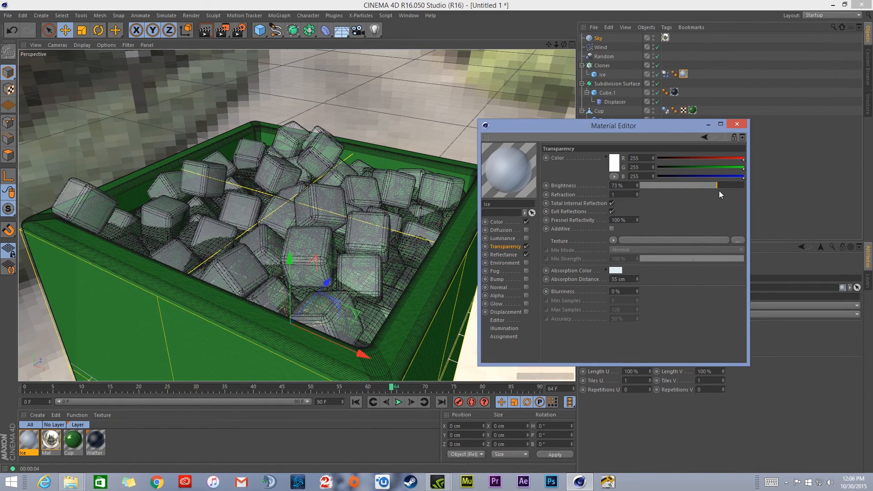
pyautogui.click(633, 187)
pyautogui.scroll(-13, 633, 187)
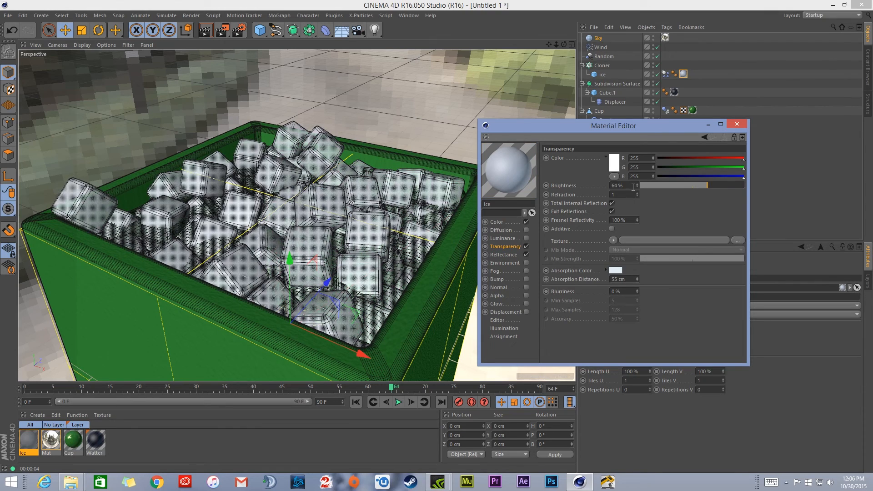
pyautogui.scroll(2, 633, 187)
pyautogui.scroll(1, 633, 187)
pyautogui.click(205, 29)
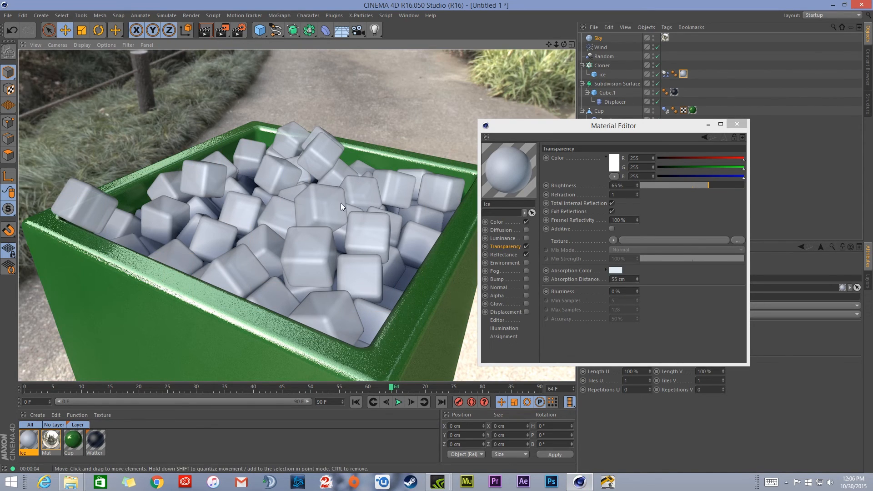
# Add a Beckmann reflection layer to the Ice material's Reflectance channel.
pyautogui.click(509, 253)
pyautogui.click(556, 169)
pyautogui.click(585, 180)
pyautogui.scroll(-1, 705, 264)
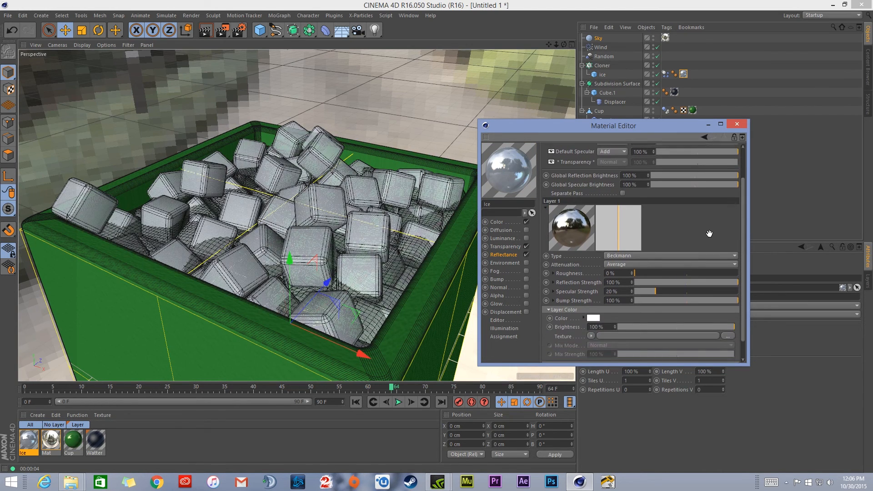
pyautogui.scroll(-1, 709, 236)
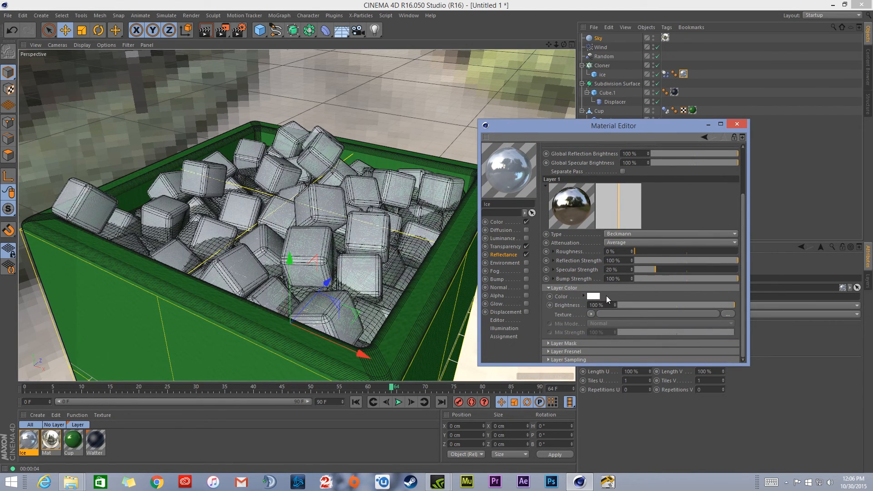
# Load a Noise shader of type Luka as the Beckmann layer's roughness texture and render the view.
pyautogui.click(554, 251)
pyautogui.click(605, 260)
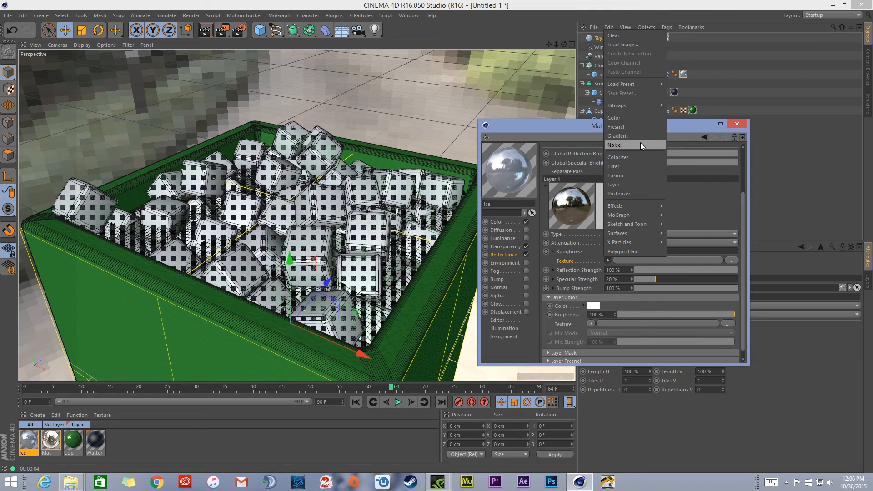
pyautogui.click(640, 144)
pyautogui.click(623, 275)
pyautogui.click(734, 188)
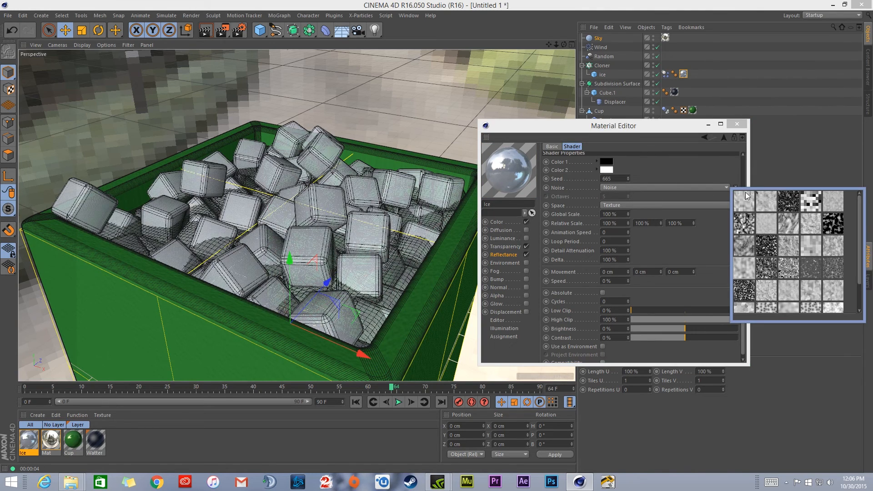
pyautogui.click(839, 280)
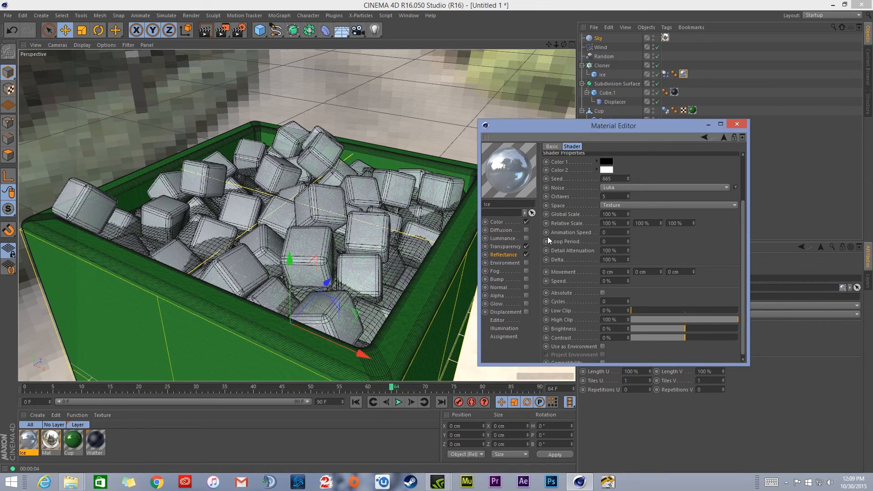
pyautogui.moveTo(634, 132); pyautogui.dragTo(649, 122)
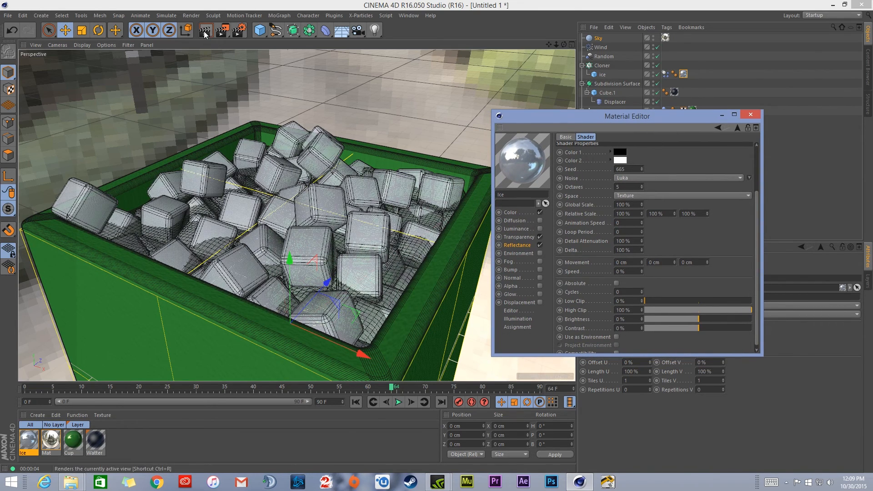
pyautogui.hotkey('ctrl', 'r')
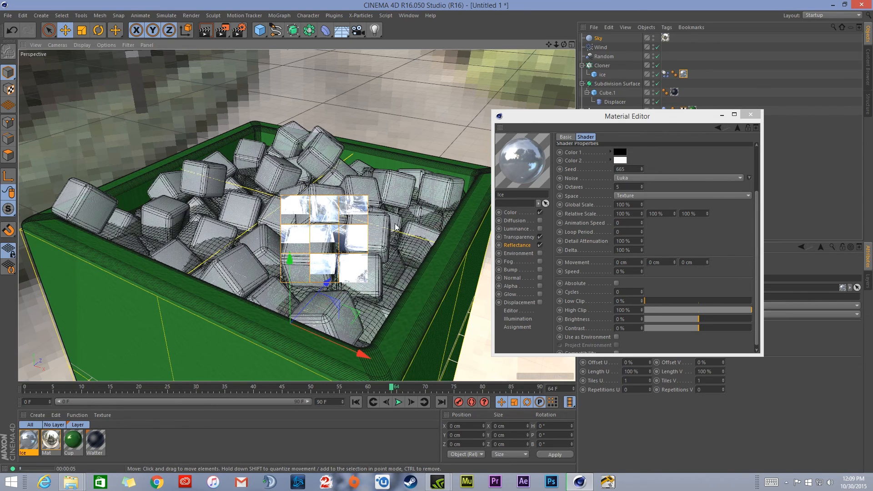
# Set the Ice material's transparency brightness to 40% and its Layer 1 reflection opacity to 50%.
pyautogui.click(523, 237)
pyautogui.moveTo(708, 175); pyautogui.dragTo(700, 175)
pyautogui.scroll(-5, 648, 178)
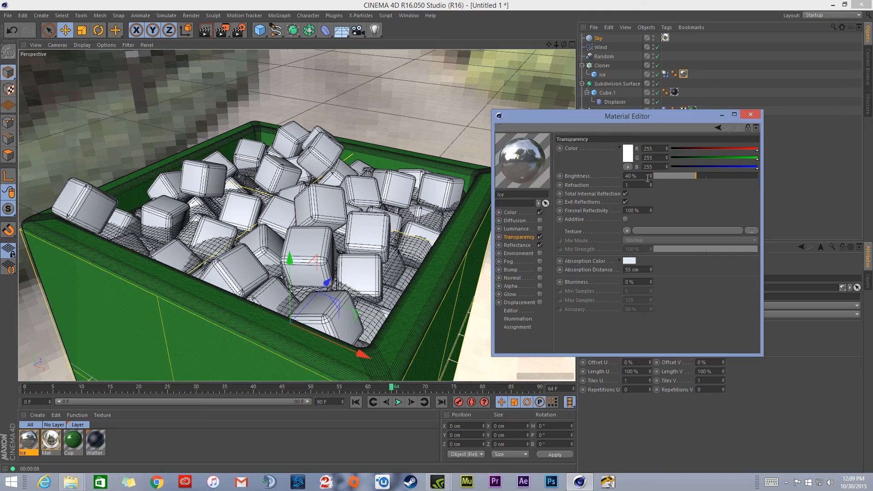
pyautogui.click(523, 245)
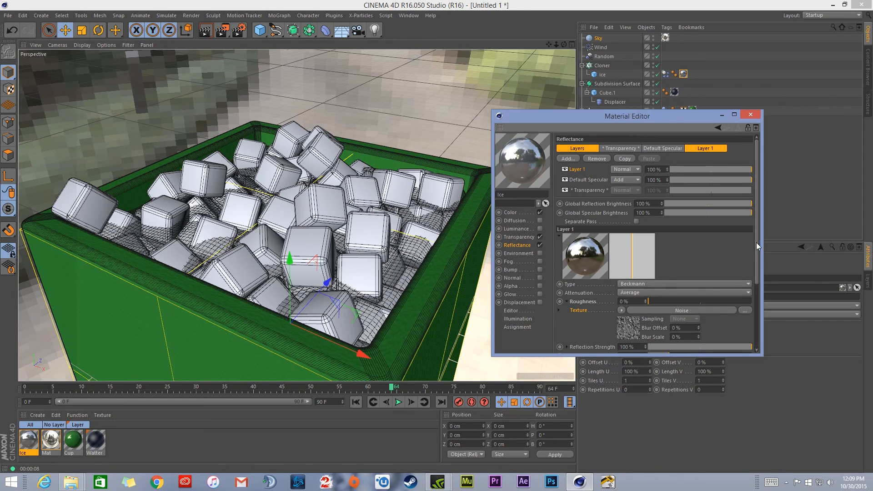
pyautogui.moveTo(754, 242); pyautogui.dragTo(754, 182)
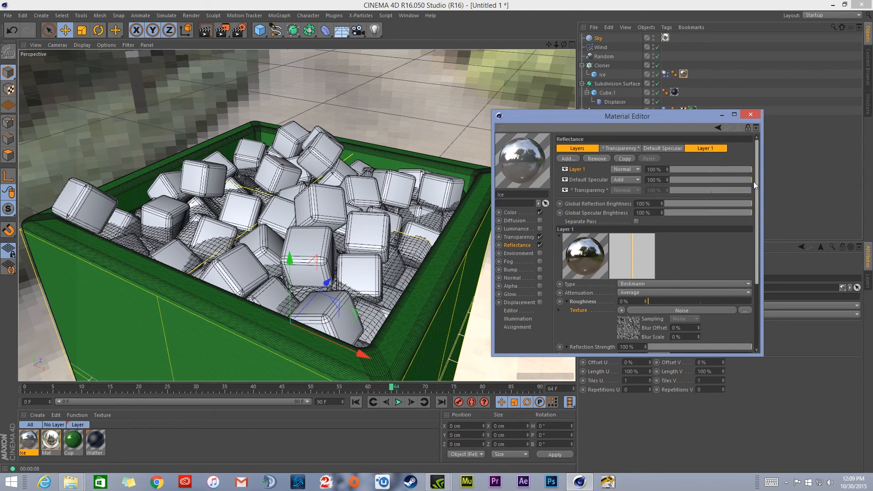
pyautogui.click(715, 170)
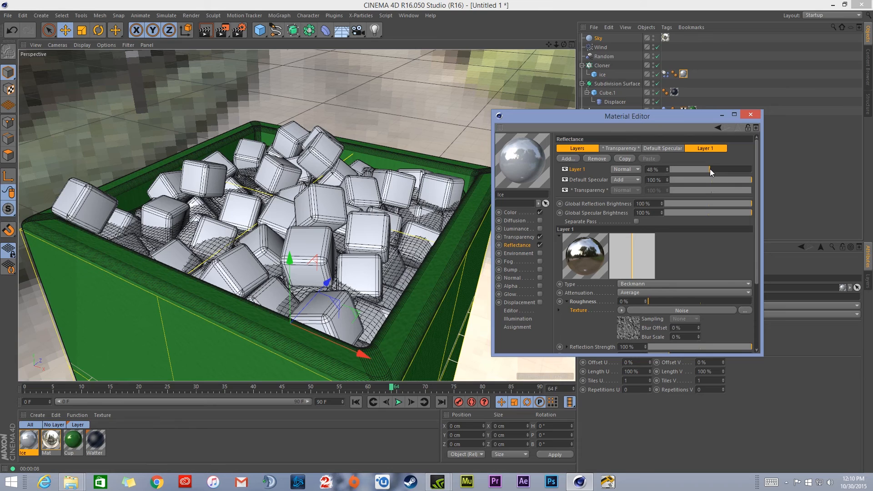
pyautogui.click(668, 168)
# Raise the Ice material's transparency brightness to 60% and render the view.
pyautogui.click(515, 239)
pyautogui.click(642, 175)
pyautogui.scroll(15, 642, 175)
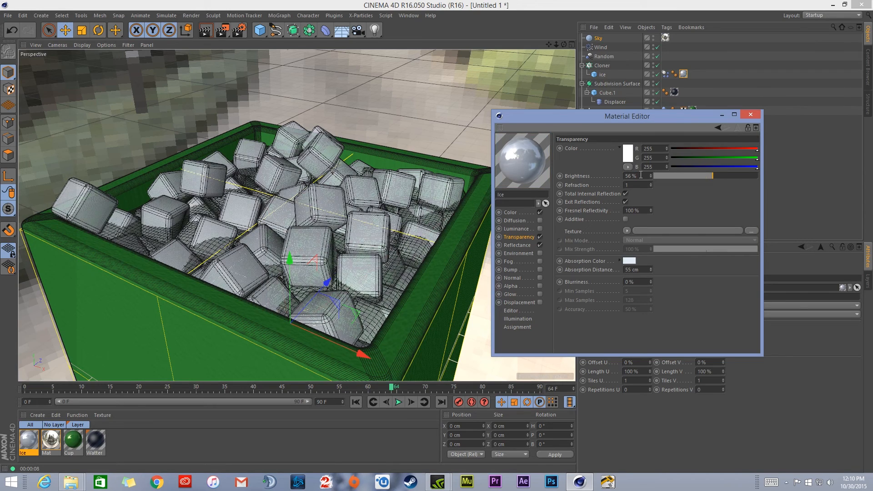
pyautogui.scroll(3, 642, 175)
pyautogui.click(205, 31)
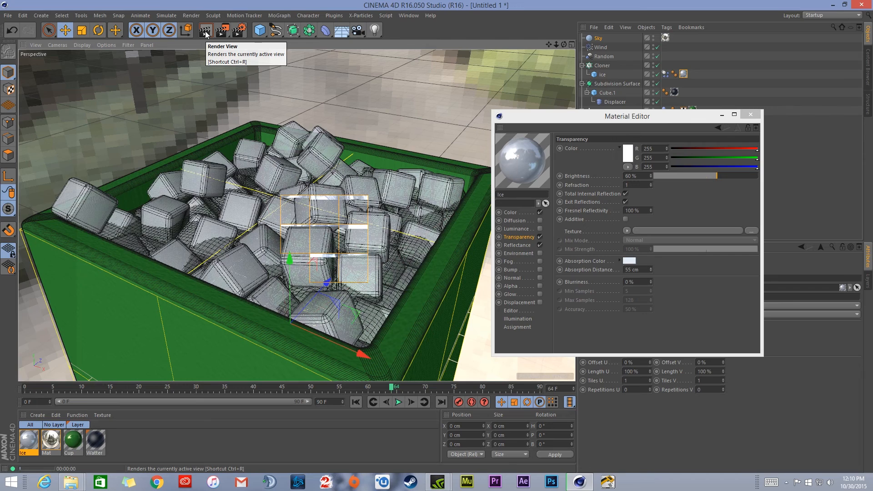
# Disable the Ice material's Transparency channel and make test renders of the ice cubes.
pyautogui.click(540, 237)
pyautogui.click(206, 31)
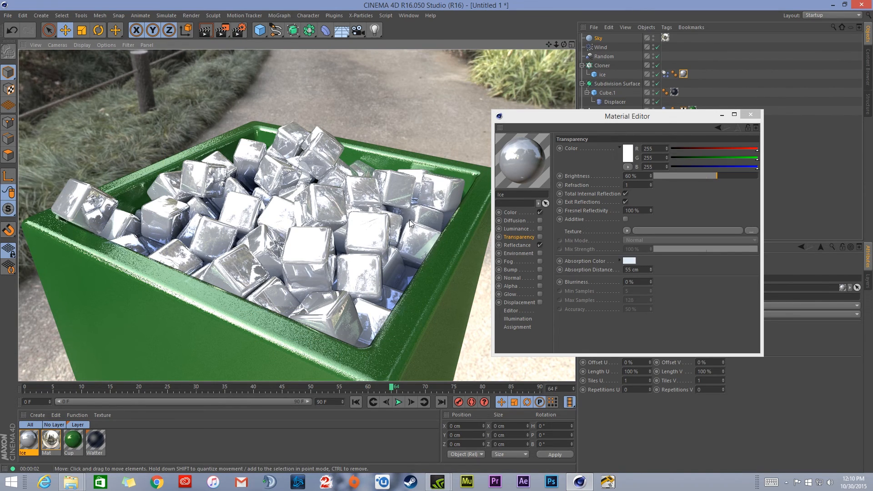
pyautogui.scroll(2, 320, 226)
pyautogui.moveTo(330, 236)
pyautogui.keyDown('alt'); pyautogui.mouseDown()
pyautogui.moveTo(298, 207)
pyautogui.moveTo(302, 239)
pyautogui.mouseUp(); pyautogui.keyUp('alt')
pyautogui.click(203, 31)
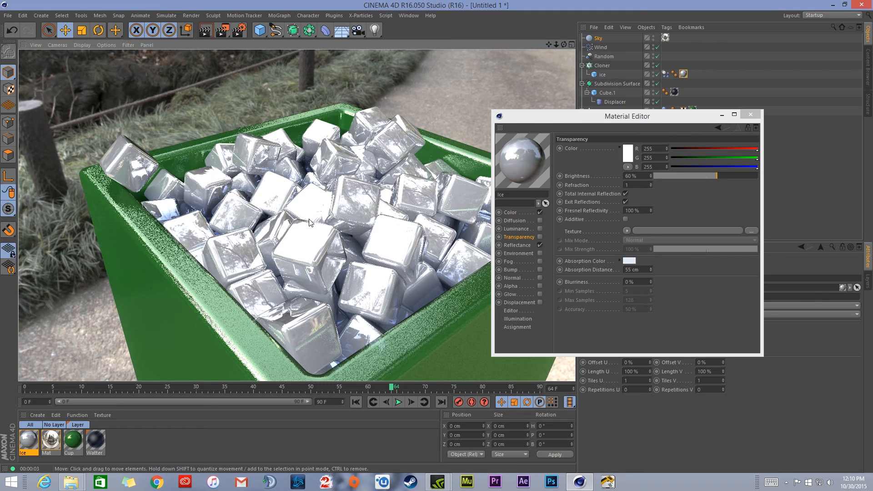
# Lower the Ice material's Layer 1 reflection opacity and re-enable Transparency at 30% brightness for a test render.
pyautogui.click(518, 245)
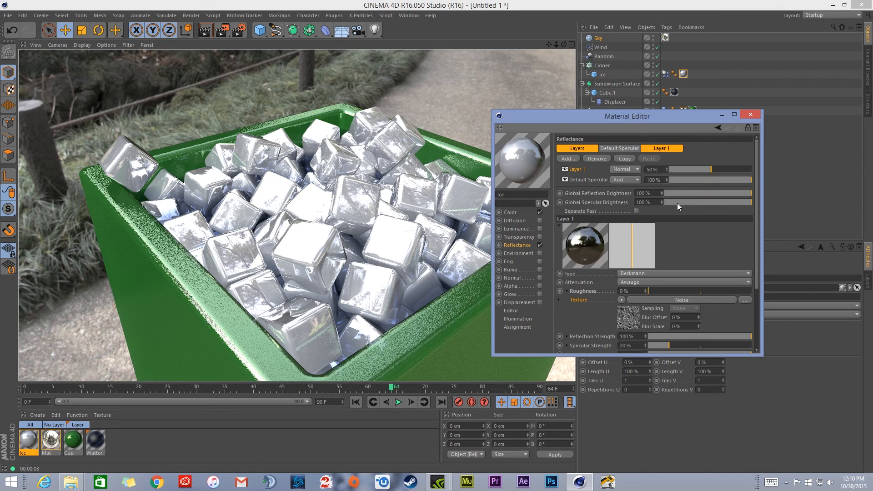
pyautogui.click(687, 168)
pyautogui.click(518, 237)
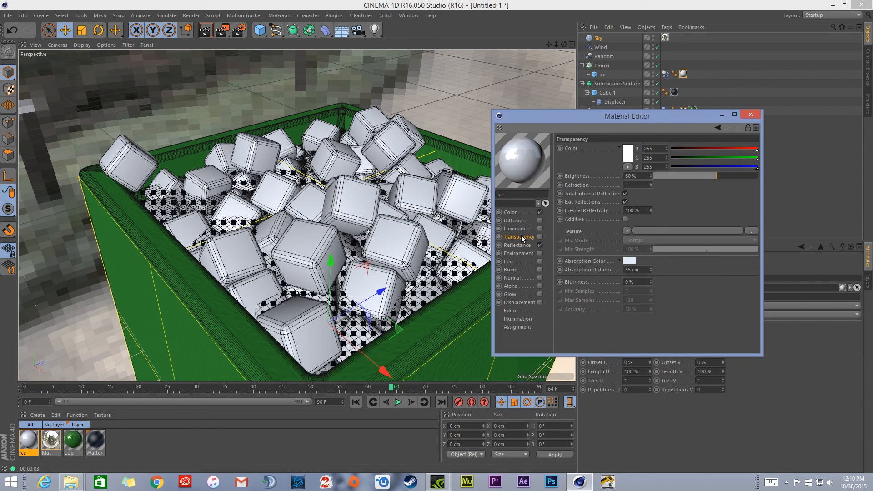
pyautogui.click(539, 237)
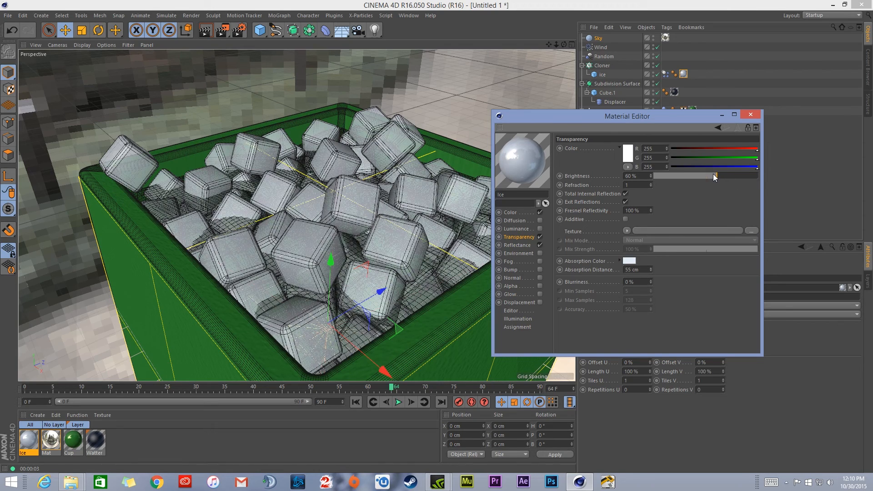
pyautogui.moveTo(713, 173); pyautogui.dragTo(684, 174)
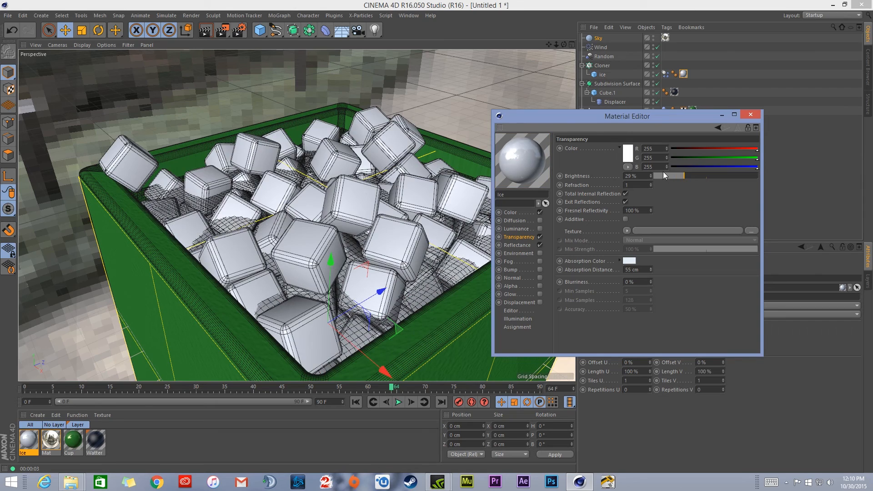
pyautogui.click(205, 30)
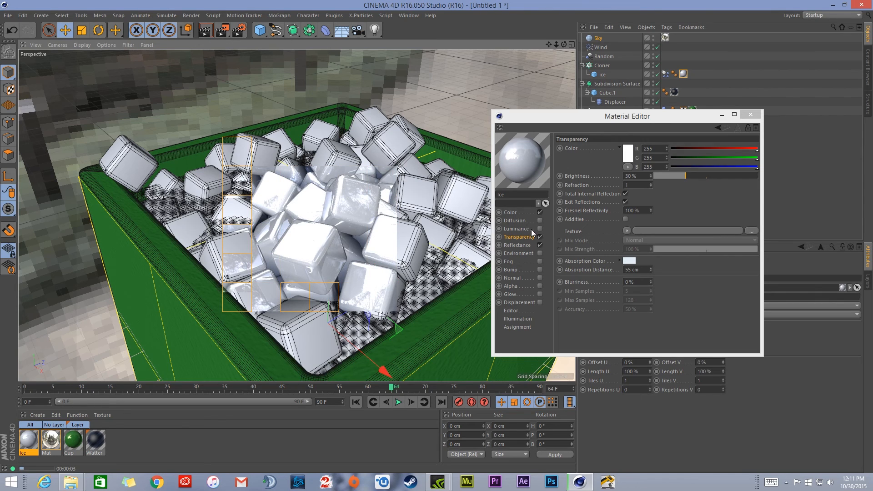
# Enable the Ice material's Bump channel with a Noise shader of type Luka and render the view.
pyautogui.click(540, 270)
pyautogui.click(596, 169)
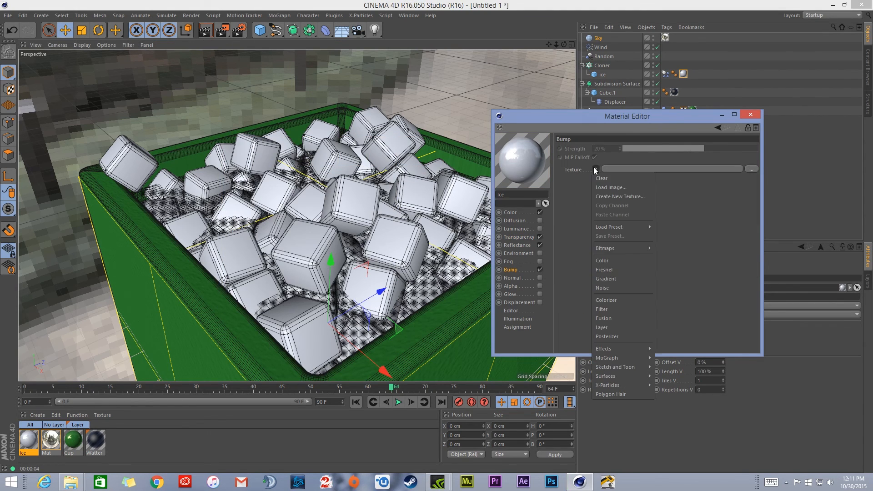
pyautogui.click(624, 288)
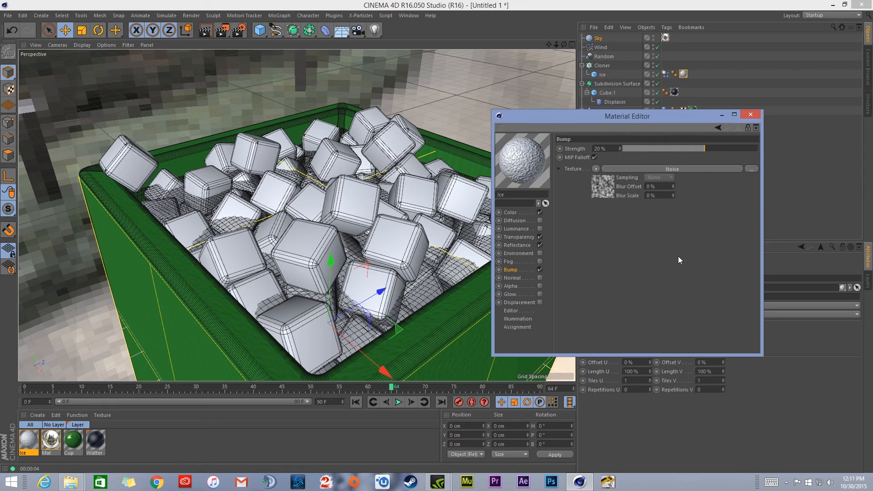
pyautogui.click(606, 191)
pyautogui.click(751, 238)
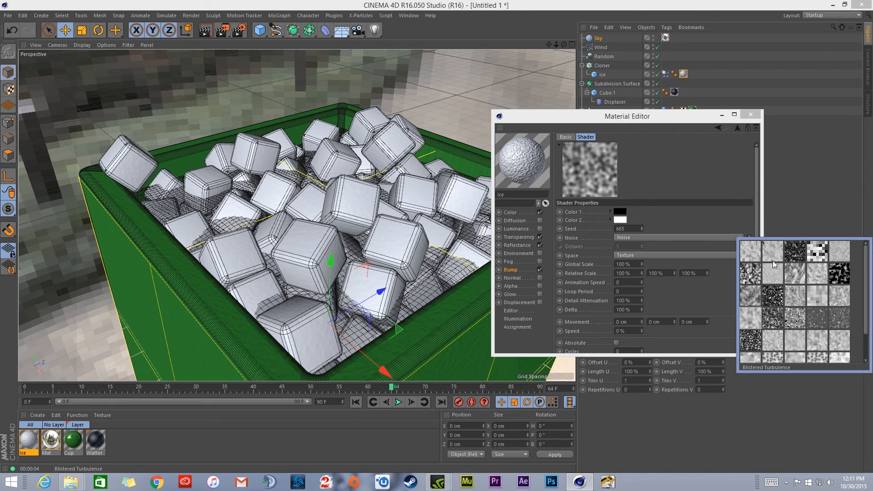
pyautogui.click(799, 303)
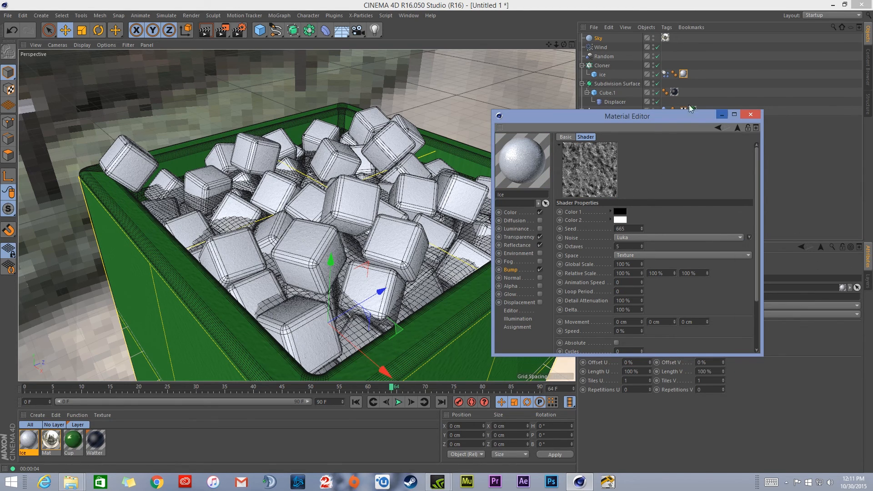
pyautogui.click(205, 30)
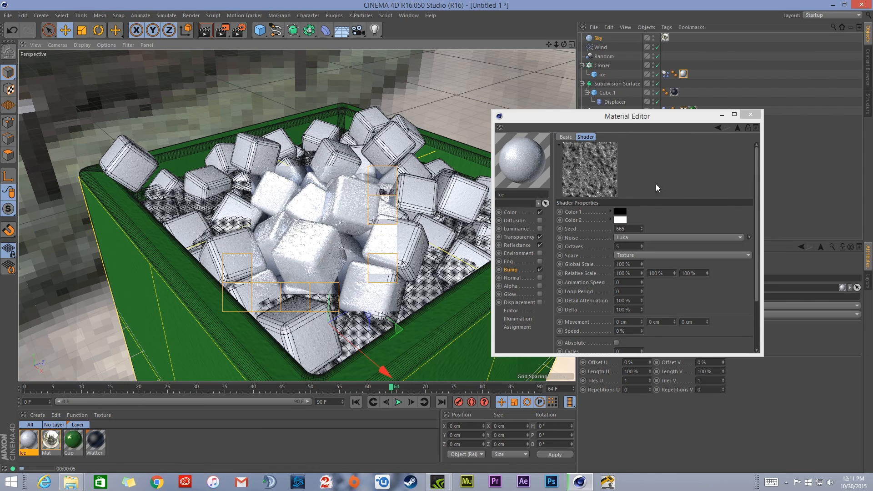
# Set the Ice material's transparency brightness to 64% and render the view.
pyautogui.click(519, 237)
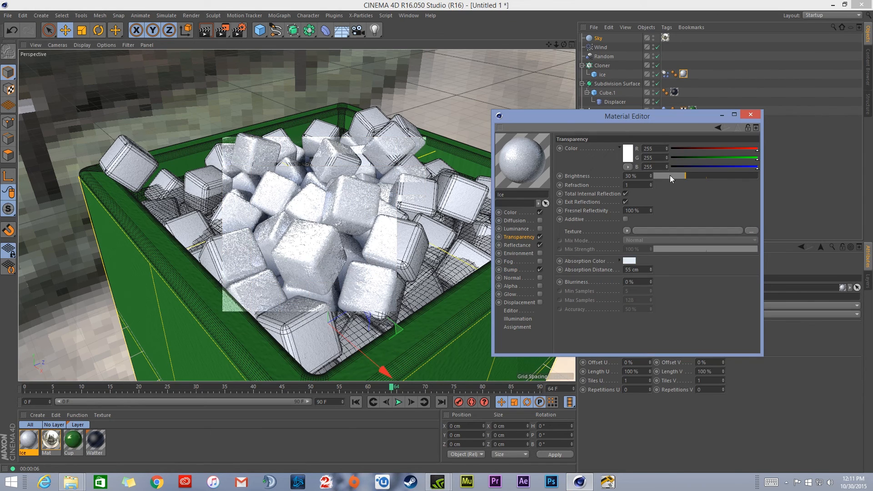
pyautogui.moveTo(694, 176); pyautogui.dragTo(722, 184)
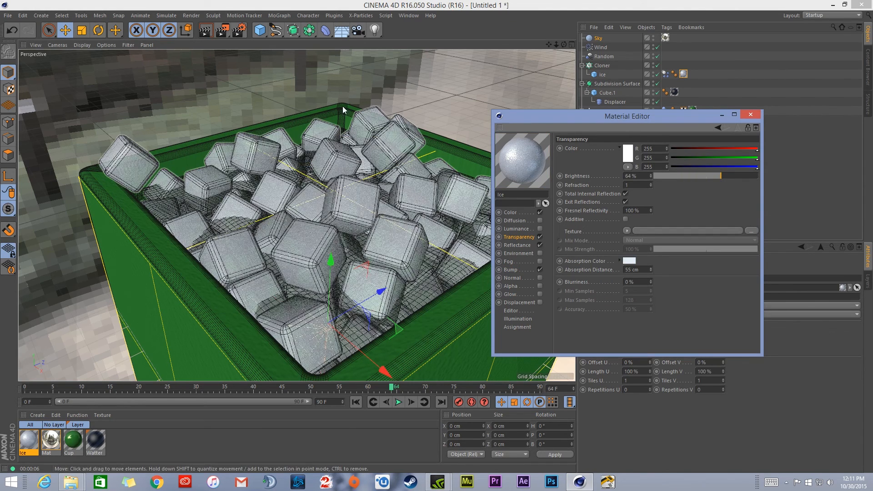
pyautogui.click(207, 32)
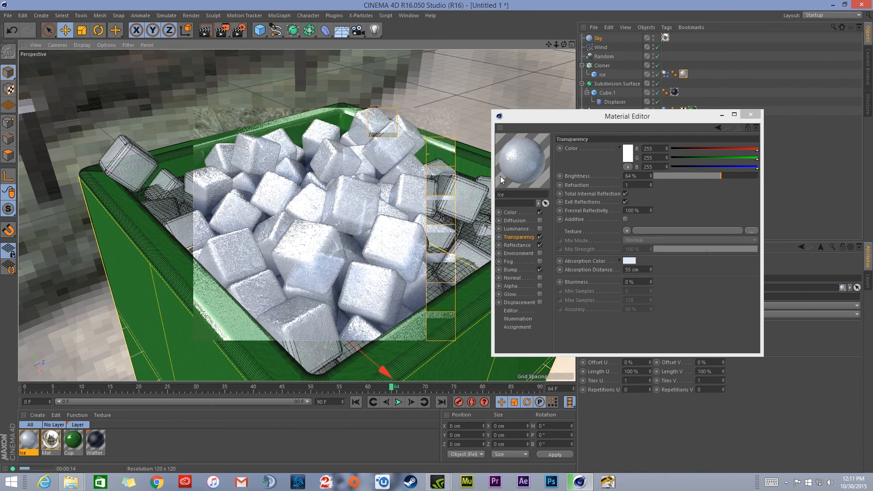
pyautogui.click(753, 116)
# Replay the ice simulation from the start, stopping at frame 10, and render the falling cubes over the cup.
pyautogui.keyDown('alt'); pyautogui.moveTo(367, 262); pyautogui.dragTo(383, 379); pyautogui.keyUp('alt')
pyautogui.click(356, 402)
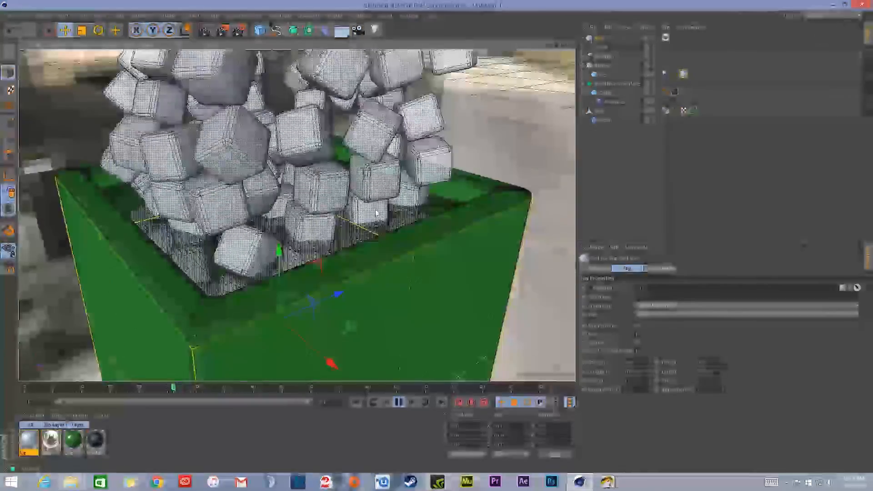
pyautogui.scroll(-2, 352, 209)
pyautogui.keyDown('alt'); pyautogui.moveTo(346, 207); pyautogui.dragTo(333, 231, button='middle'); pyautogui.keyUp('alt')
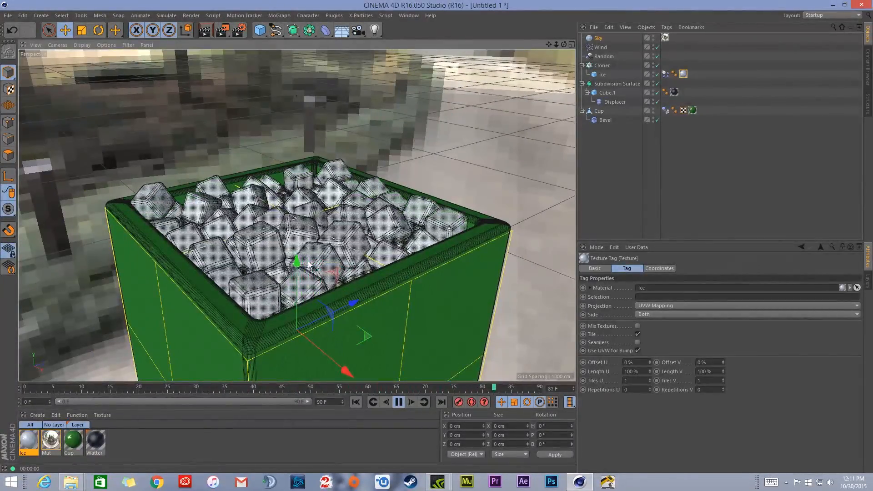
pyautogui.scroll(2, 331, 219)
pyautogui.scroll(1, 331, 219)
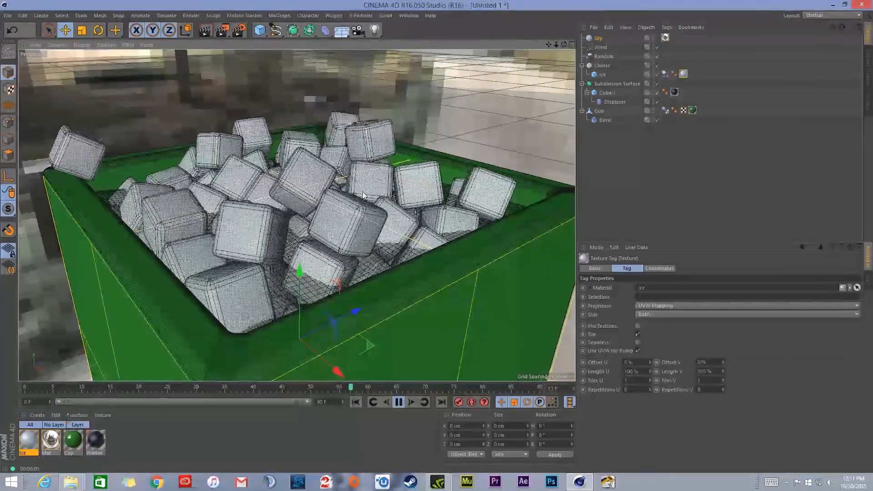
pyautogui.click(402, 402)
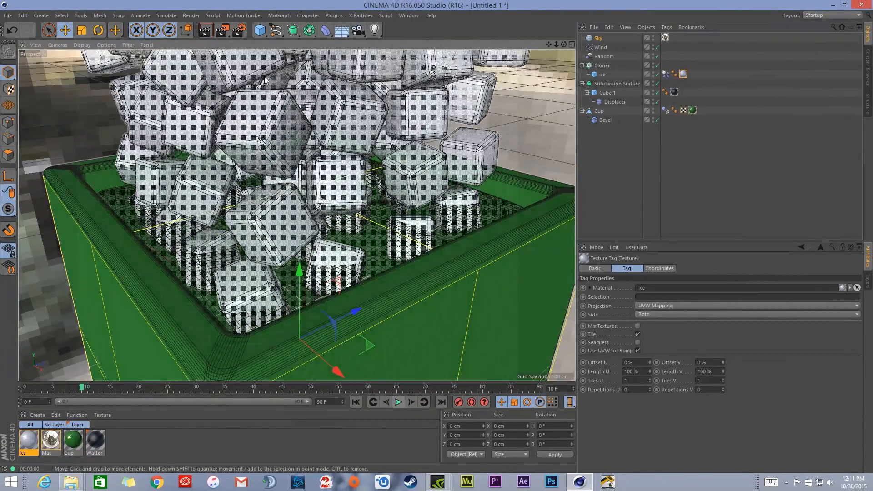
pyautogui.click(205, 34)
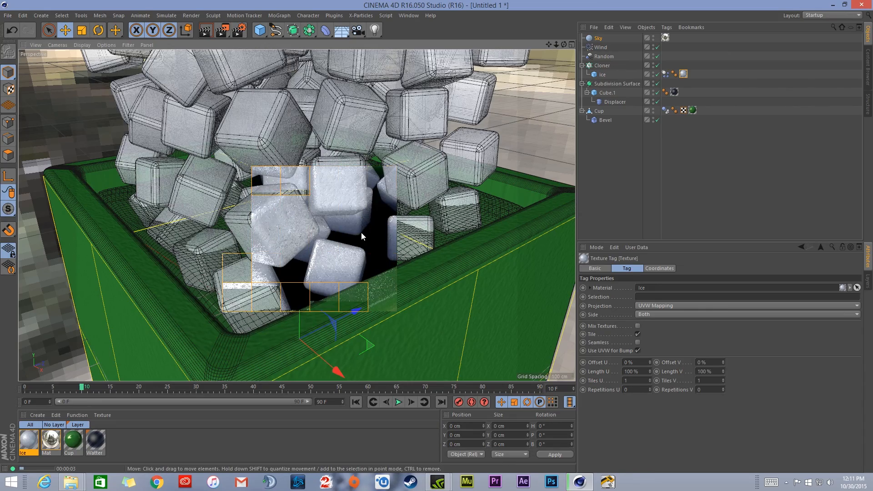
# Raise the Cup material's transparency brightness to 65%.
pyautogui.keyDown('alt'); pyautogui.moveTo(361, 232); pyautogui.dragTo(369, 256); pyautogui.keyUp('alt')
pyautogui.keyDown('alt'); pyautogui.moveTo(405, 254); pyautogui.dragTo(387, 267, button='right'); pyautogui.keyUp('alt')
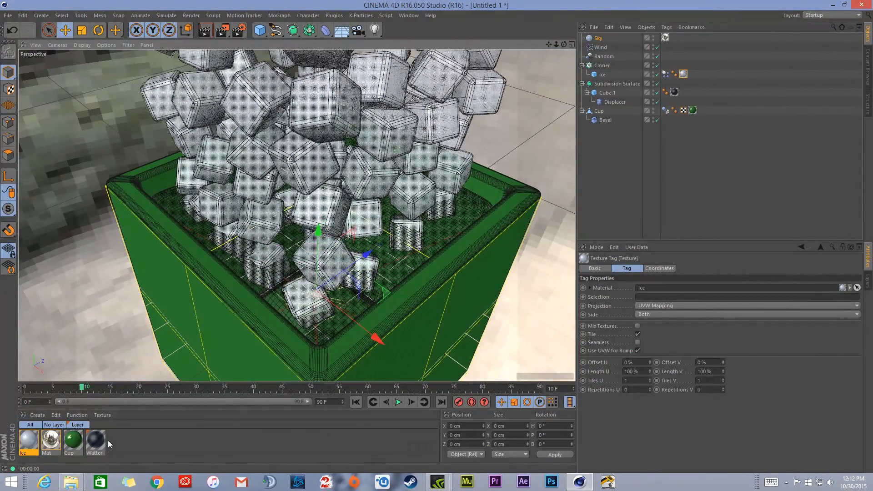
pyautogui.doubleClick(95, 440)
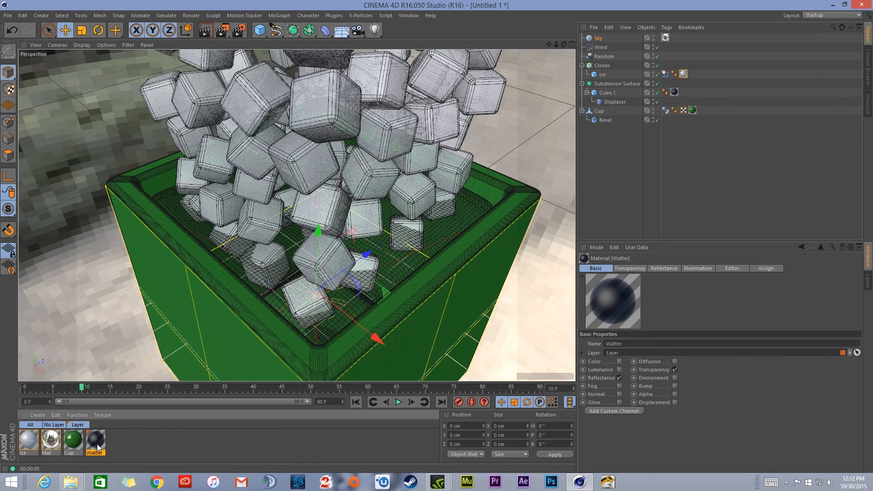
pyautogui.click(157, 190)
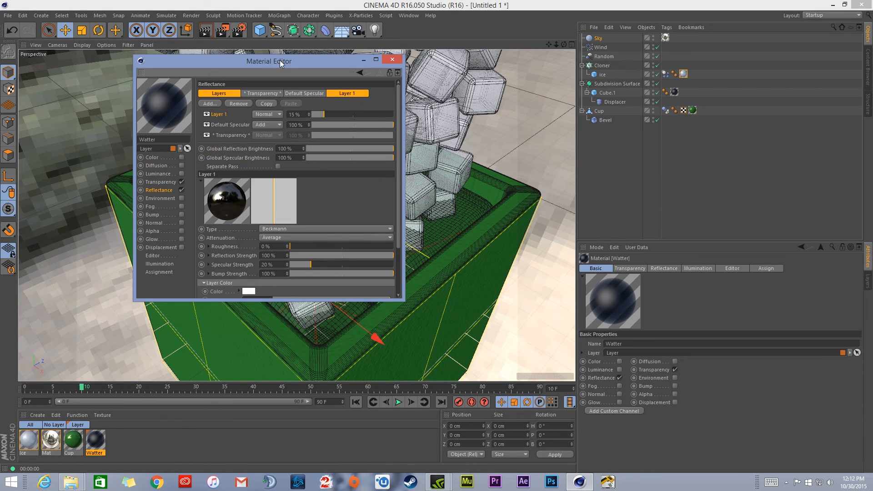
pyautogui.moveTo(280, 60); pyautogui.dragTo(648, 60)
pyautogui.click(73, 441)
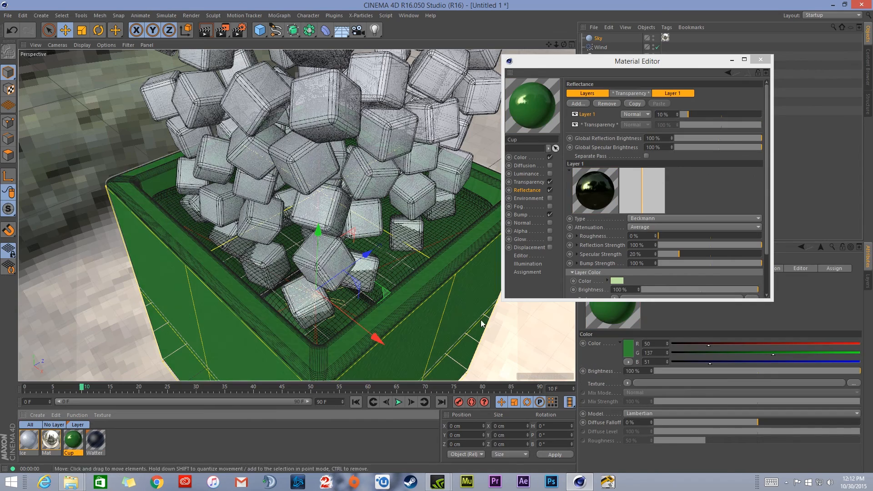
pyautogui.click(535, 182)
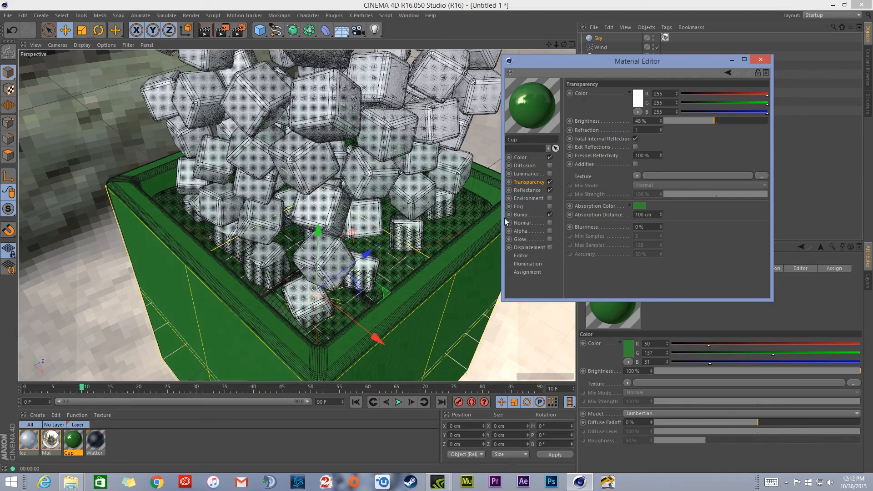
pyautogui.keyDown('alt'); pyautogui.moveTo(395, 309); pyautogui.dragTo(441, 280); pyautogui.keyUp('alt')
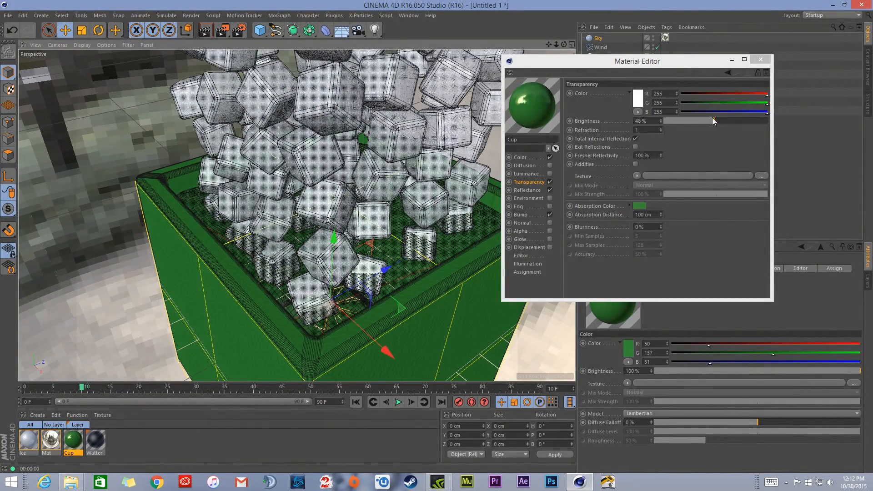
pyautogui.moveTo(713, 121); pyautogui.dragTo(732, 120)
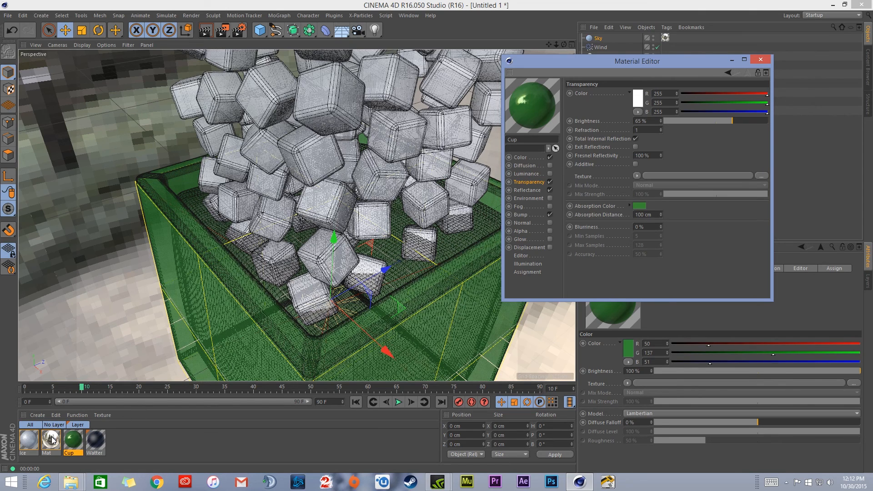
# Set the Watter material's transparency brightness to 95% and its Layer 1 reflection opacity to 20%, and render the view.
pyautogui.click(104, 441)
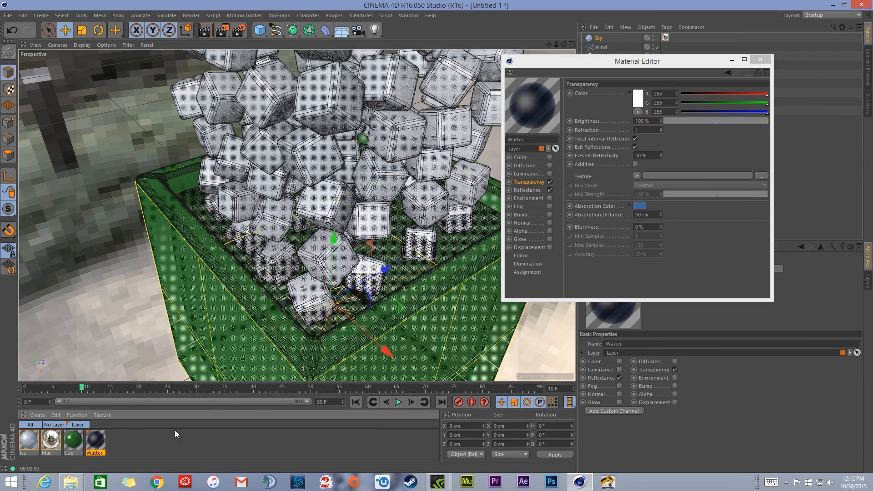
pyautogui.click(528, 190)
pyautogui.moveTo(703, 114); pyautogui.dragTo(705, 114)
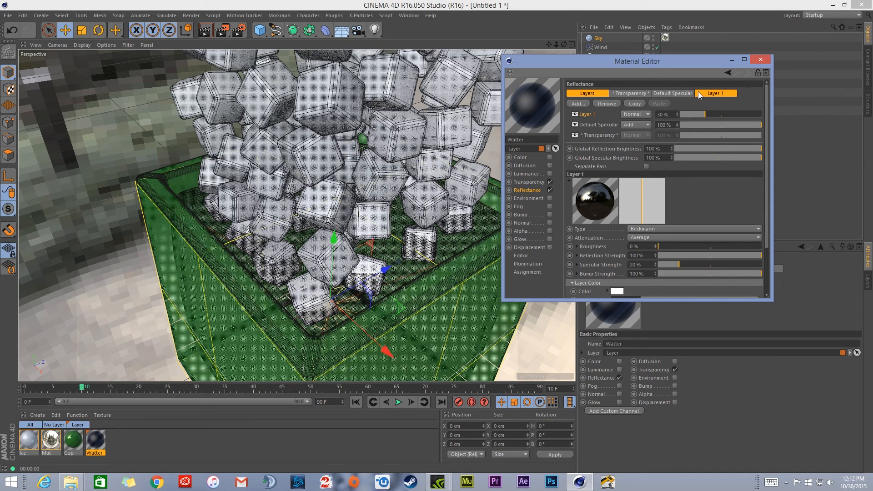
pyautogui.click(725, 114)
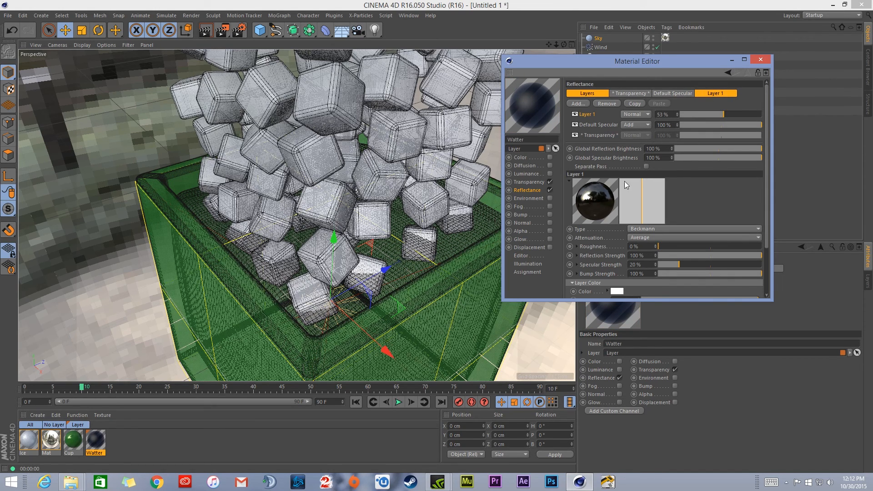
pyautogui.click(528, 182)
pyautogui.scroll(-4, 650, 122)
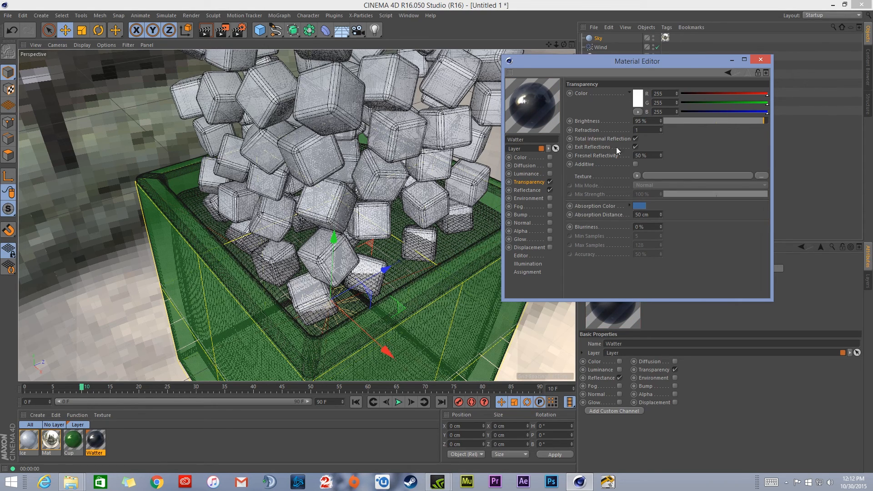
pyautogui.click(529, 191)
pyautogui.moveTo(715, 116); pyautogui.dragTo(691, 116)
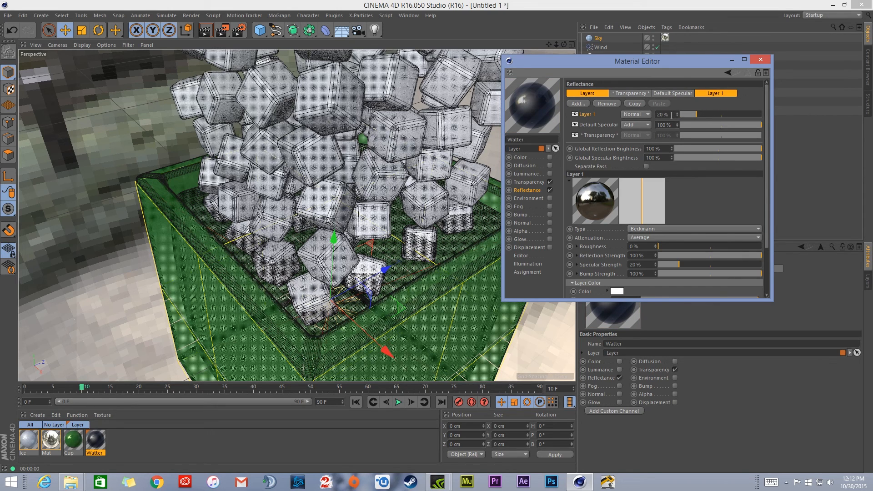
pyautogui.click(761, 59)
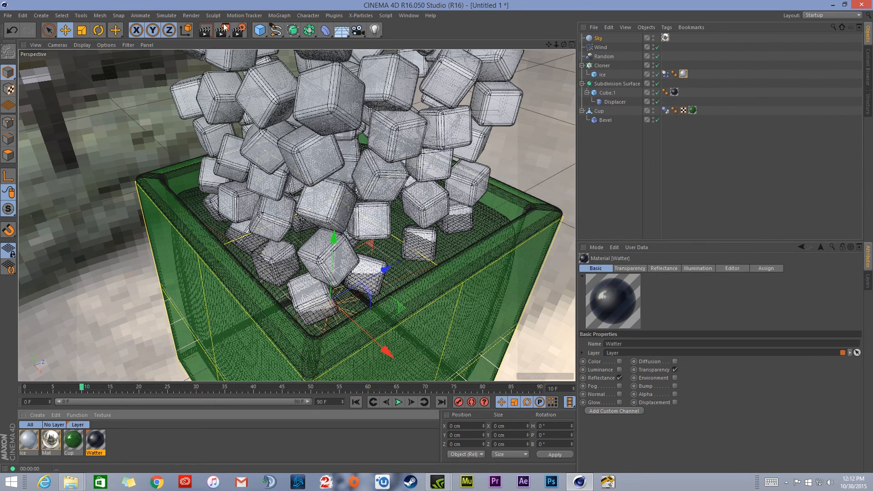
pyautogui.click(206, 30)
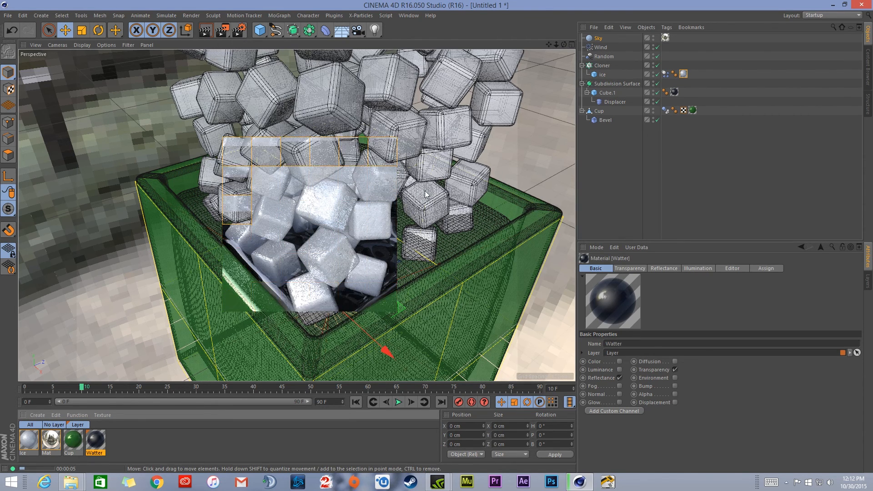
# Add an omni light and move it beside the cup's base, to about X -561, Y -304, Z 817 cm.
pyautogui.keyDown('alt'); pyautogui.moveTo(420, 201); pyautogui.dragTo(417, 201, button='middle'); pyautogui.keyUp('alt')
pyautogui.keyDown('alt'); pyautogui.moveTo(418, 201); pyautogui.dragTo(319, 182); pyautogui.keyUp('alt')
pyautogui.click(374, 30)
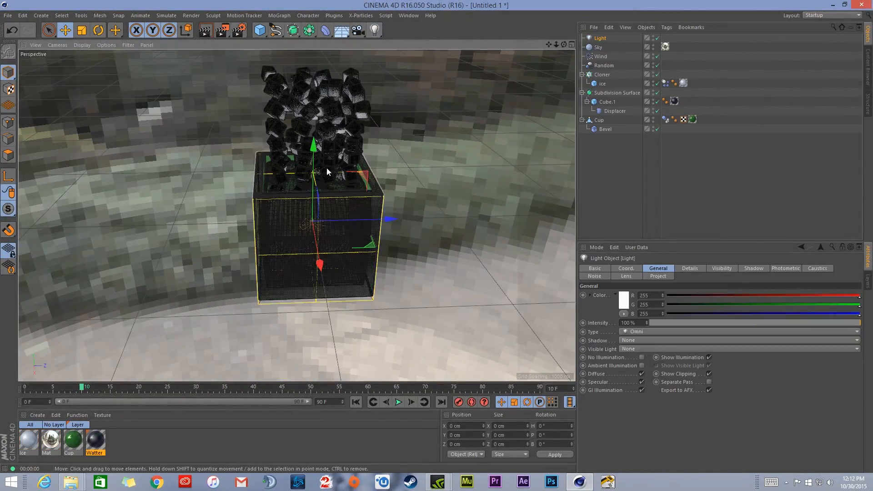
pyautogui.moveTo(344, 258); pyautogui.dragTo(448, 257)
pyautogui.moveTo(423, 156); pyautogui.dragTo(465, 295)
pyautogui.keyDown('alt'); pyautogui.moveTo(278, 228); pyautogui.dragTo(298, 212); pyautogui.keyUp('alt')
pyautogui.moveTo(250, 247); pyautogui.dragTo(282, 260)
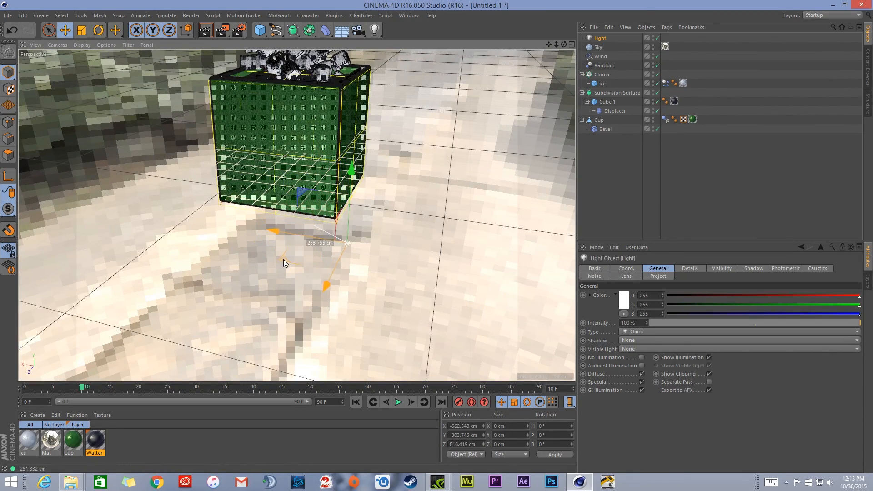
# Set the light's intensity to 250%.
pyautogui.click(642, 323)
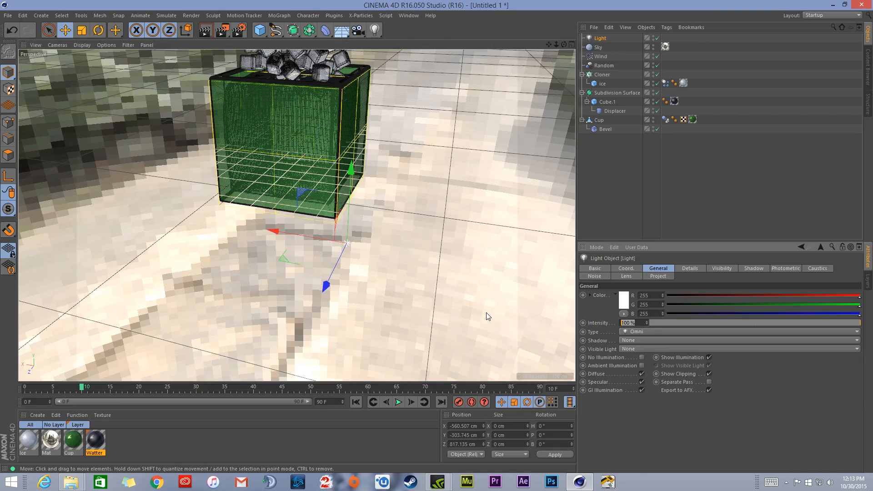
pyautogui.write('250')
pyautogui.press('Return')
# Move the light farther below the cup, to about X -923, Y -871, Z 660 cm.
pyautogui.keyDown('alt'); pyautogui.moveTo(296, 125); pyautogui.dragTo(458, 205); pyautogui.keyUp('alt')
pyautogui.moveTo(457, 242); pyautogui.dragTo(457, 331)
pyautogui.keyDown('alt'); pyautogui.moveTo(386, 315); pyautogui.dragTo(321, 192, button='middle'); pyautogui.keyUp('alt')
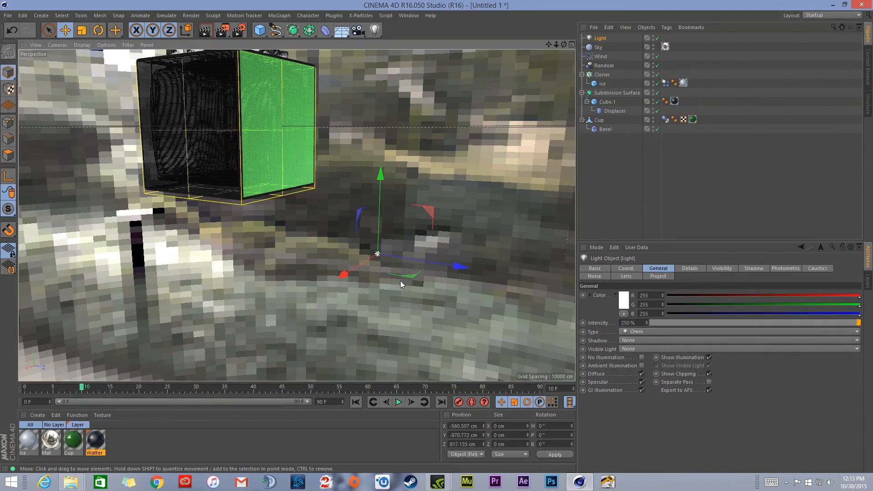
pyautogui.moveTo(401, 281); pyautogui.dragTo(400, 268)
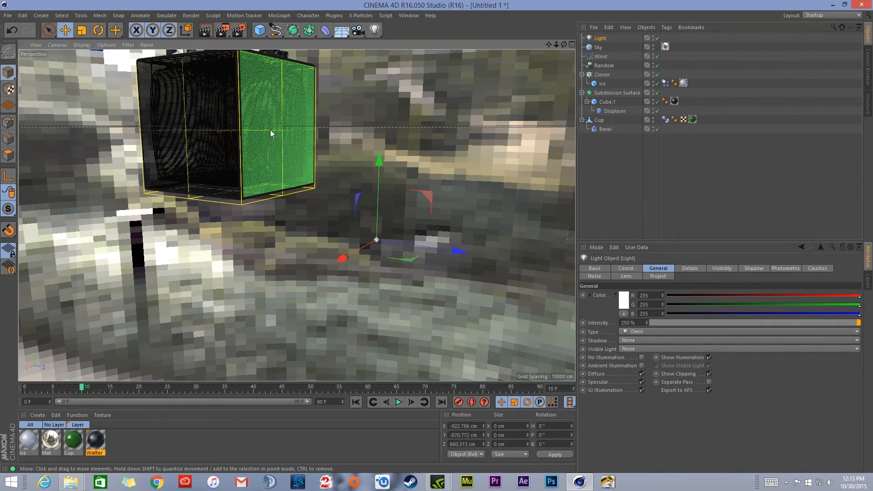
# Render the whole cup and the ice cubes from above to check the new lighting.
pyautogui.keyDown('alt'); pyautogui.moveTo(273, 135); pyautogui.dragTo(368, 170); pyautogui.keyUp('alt')
pyautogui.keyDown('alt'); pyautogui.moveTo(239, 129); pyautogui.dragTo(355, 226, button='middle'); pyautogui.keyUp('alt')
pyautogui.keyDown('alt'); pyautogui.moveTo(299, 166); pyautogui.dragTo(343, 256, button='middle'); pyautogui.keyUp('alt')
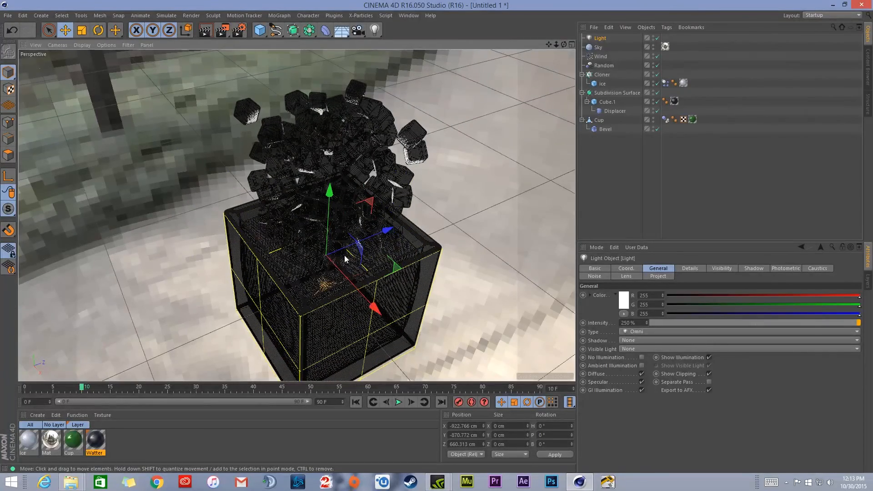
pyautogui.scroll(2, 344, 258)
pyautogui.click(205, 30)
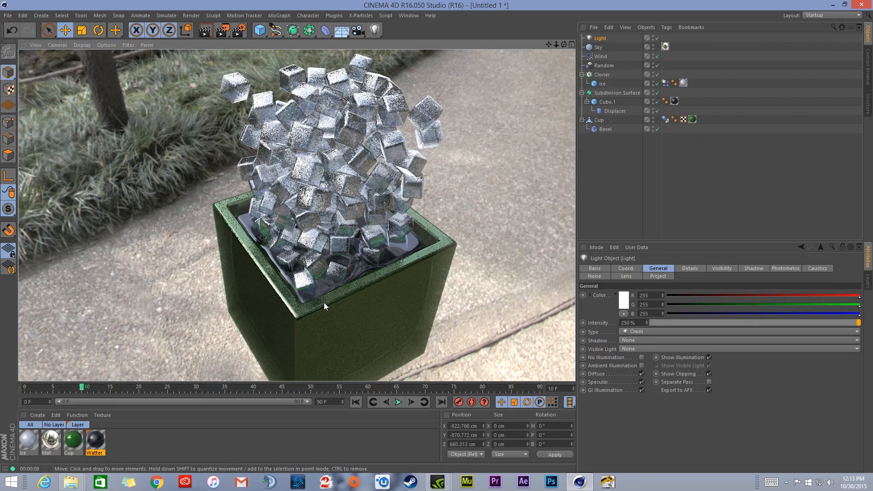
# Set the global scale of the Cup material's bump noise to 25% and render a close-up of the cup's rim.
pyautogui.scroll(5, 324, 302)
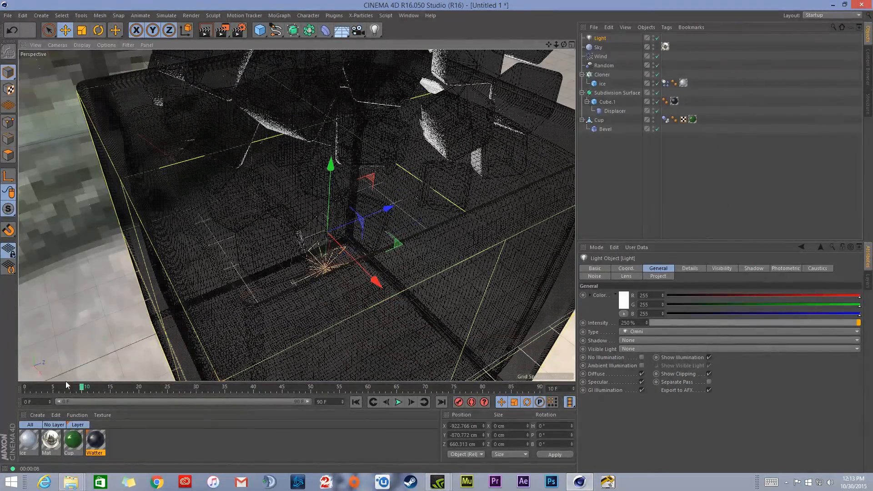
pyautogui.click(75, 440)
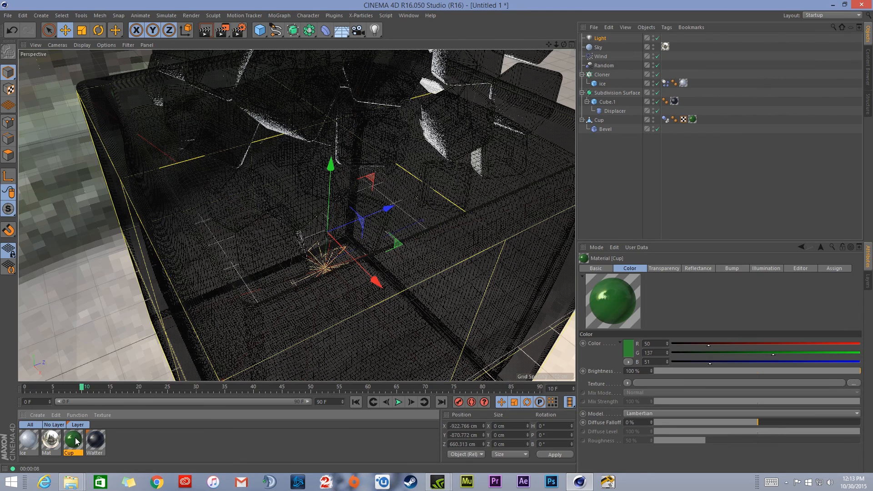
pyautogui.doubleClick(74, 441)
pyautogui.click(152, 215)
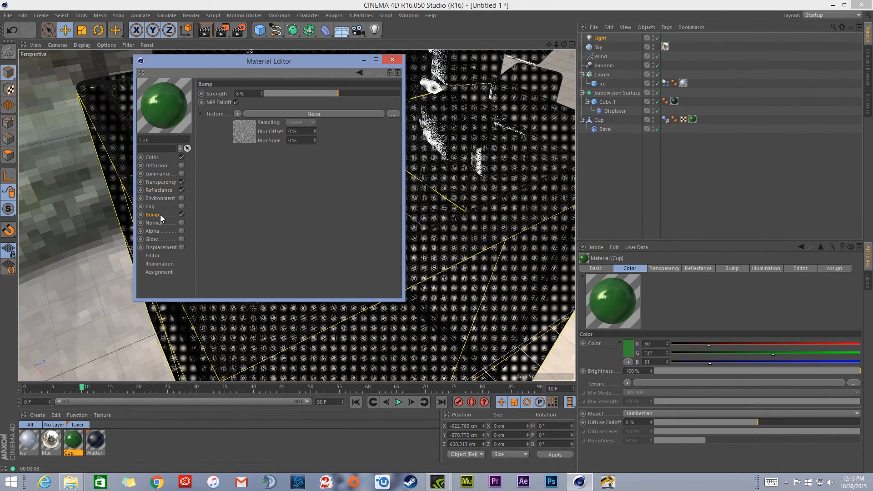
pyautogui.click(244, 131)
pyautogui.press('Return')
pyautogui.press('Return')
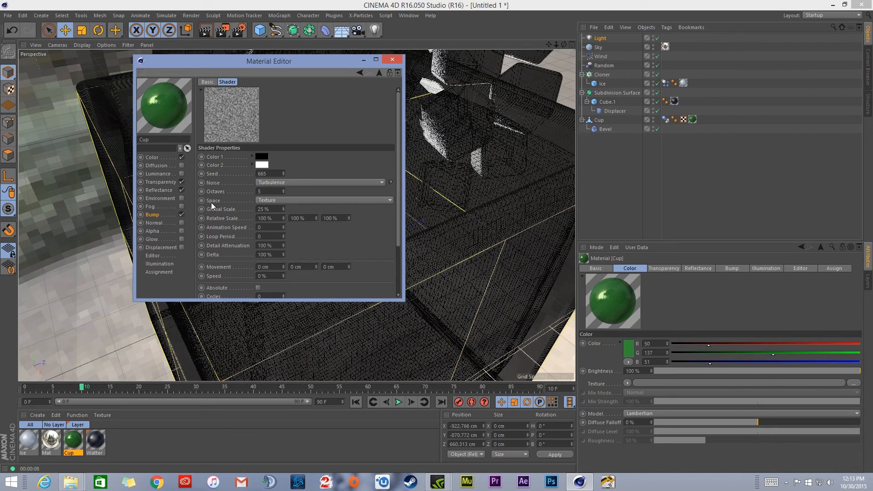
pyautogui.click(392, 59)
pyautogui.click(204, 30)
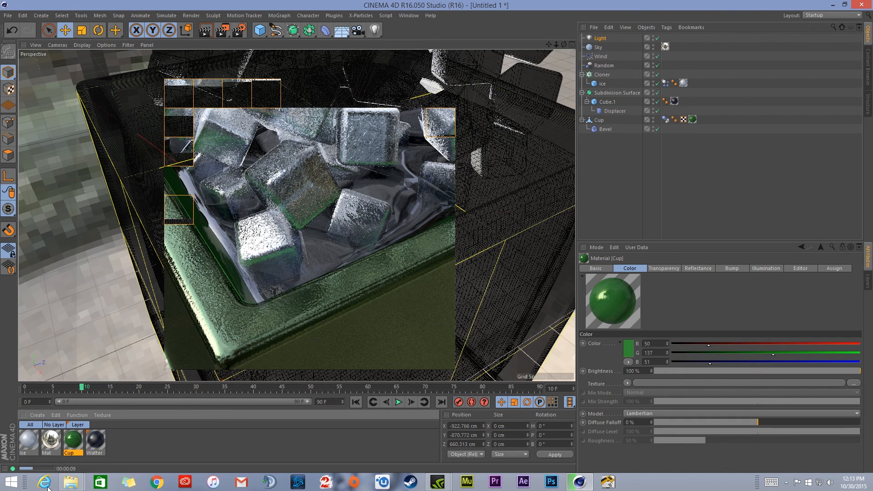
# Clear the noise texture from the roughness of the Ice material's reflection layer and render the close-up of the ice.
pyautogui.doubleClick(27, 441)
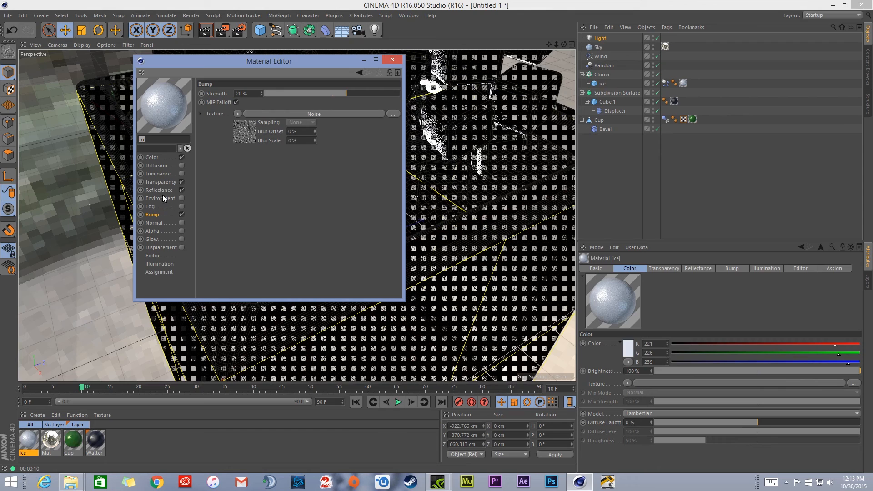
pyautogui.click(158, 190)
pyautogui.scroll(-3, 362, 204)
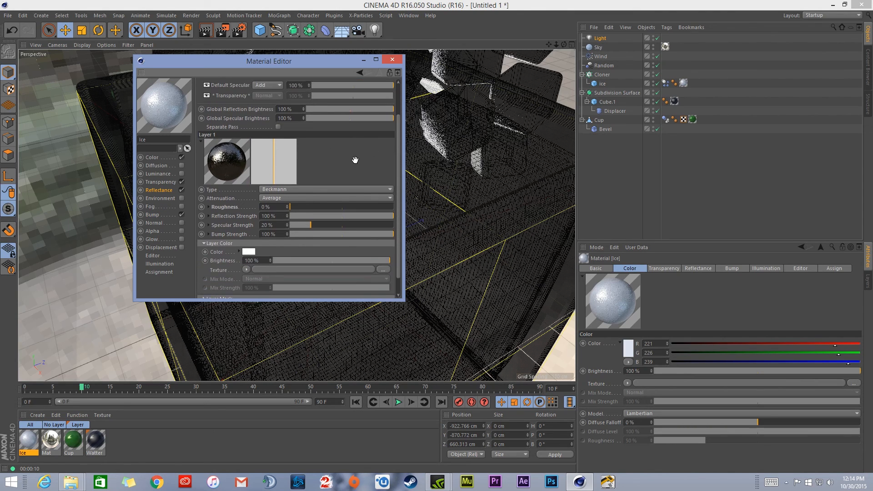
pyautogui.click(209, 228)
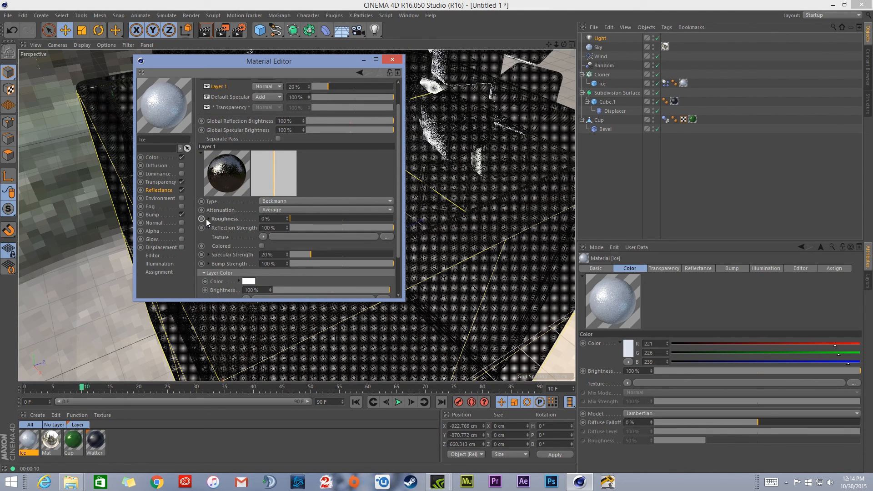
pyautogui.click(211, 220)
pyautogui.click(264, 227)
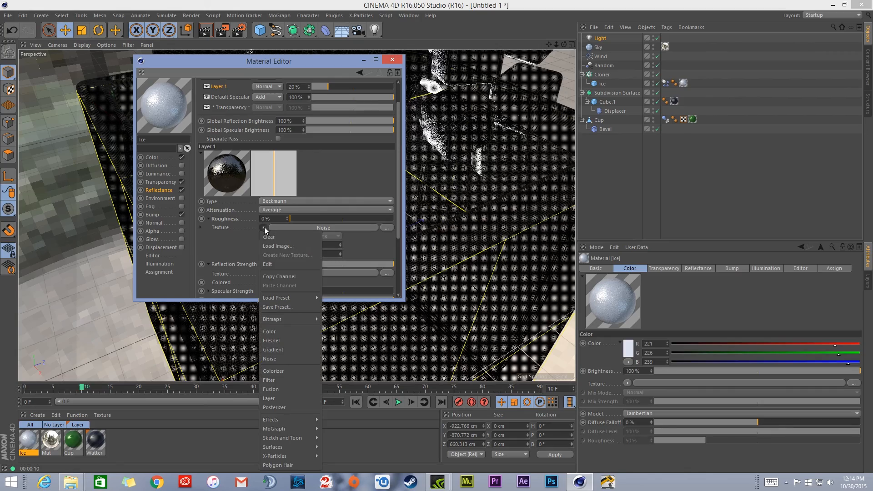
pyautogui.click(289, 236)
pyautogui.click(396, 61)
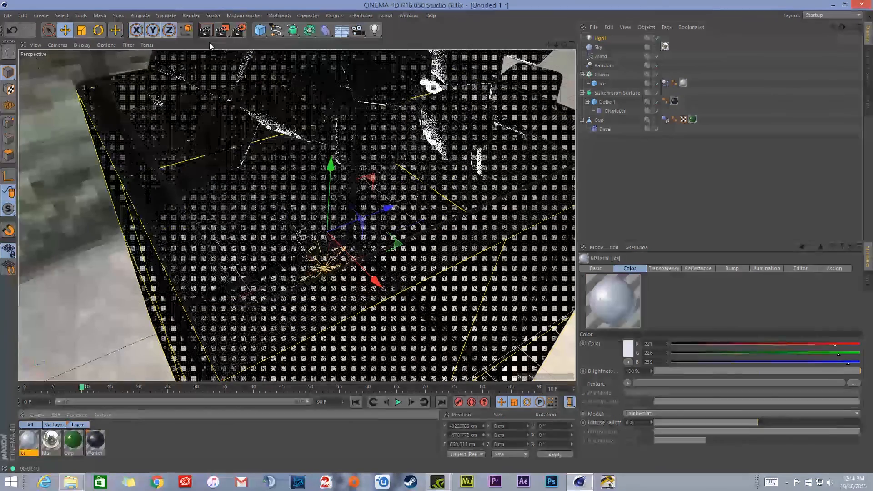
pyautogui.click(205, 31)
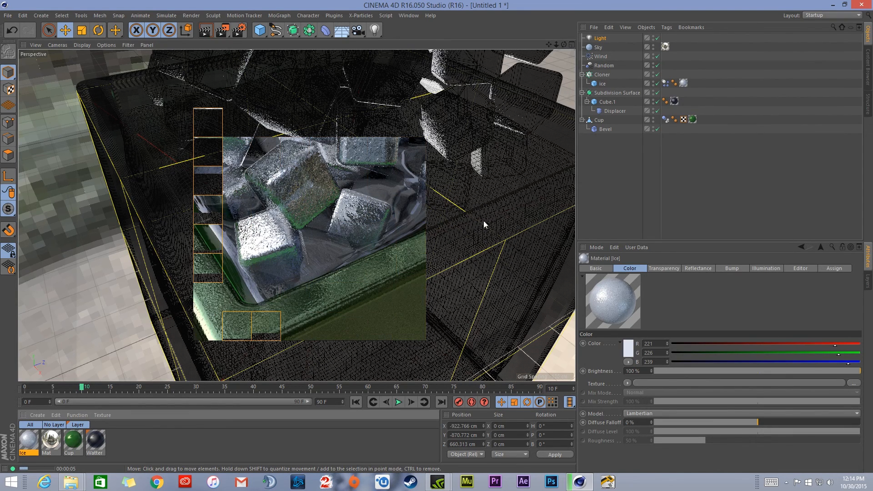
# Add a second light and move it along the Z axis to about -1021 cm, beside the cup.
pyautogui.scroll(-10, 396, 143)
pyautogui.keyDown('alt'); pyautogui.moveTo(333, 152); pyautogui.dragTo(426, 150); pyautogui.keyUp('alt')
pyautogui.keyDown('alt'); pyautogui.moveTo(427, 149); pyautogui.dragTo(391, 188, button='middle'); pyautogui.keyUp('alt')
pyautogui.click(374, 30)
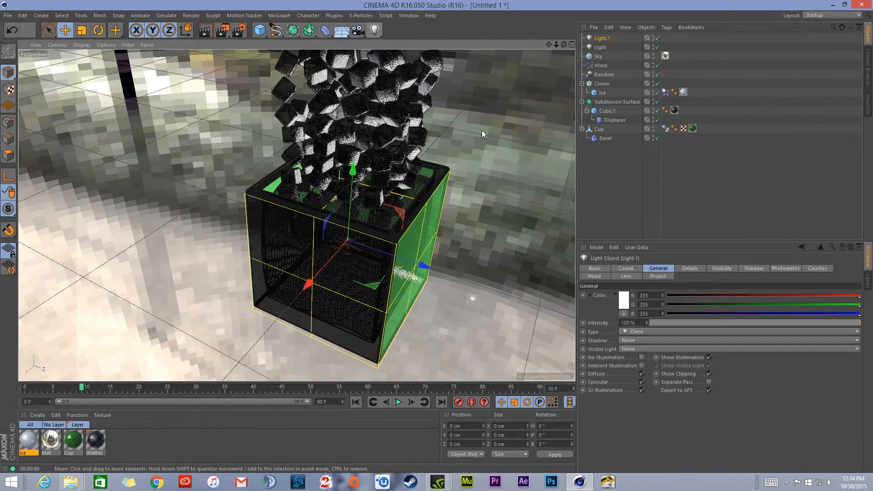
pyautogui.moveTo(421, 265); pyautogui.dragTo(438, 247)
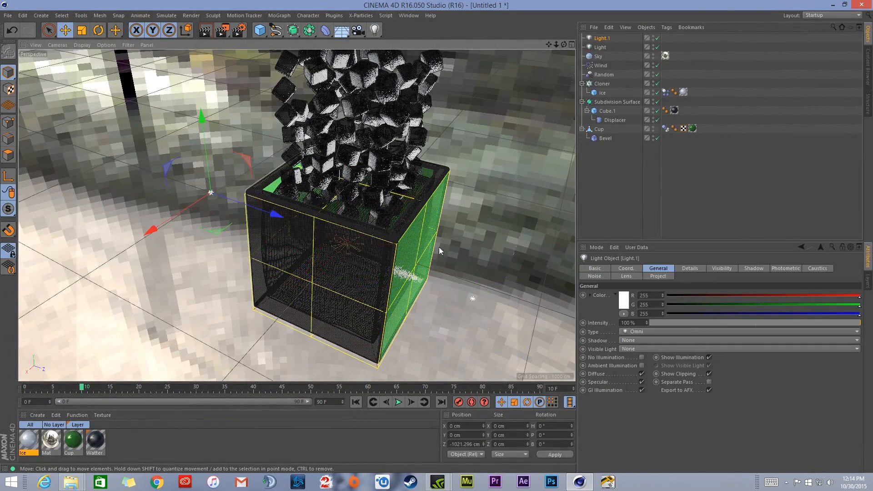
# Tint the original light's color slightly pink by lowering its green and blue values a little.
pyautogui.click(471, 299)
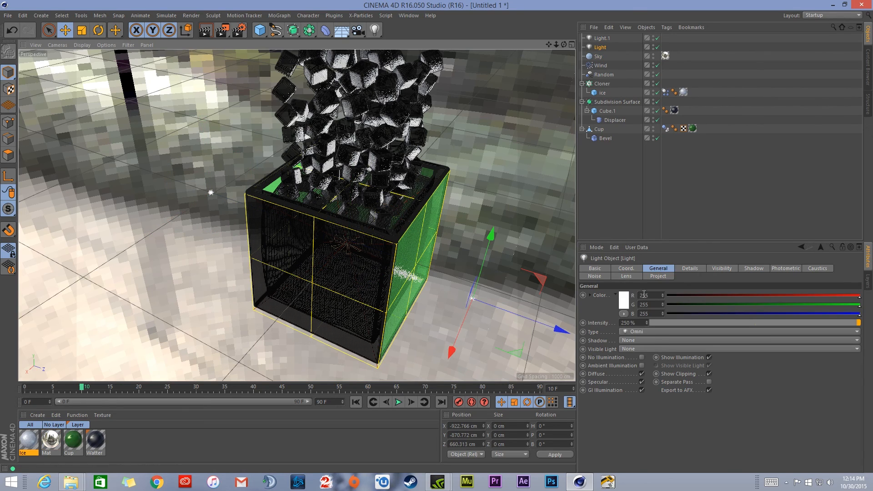
pyautogui.moveTo(847, 306); pyautogui.dragTo(855, 305)
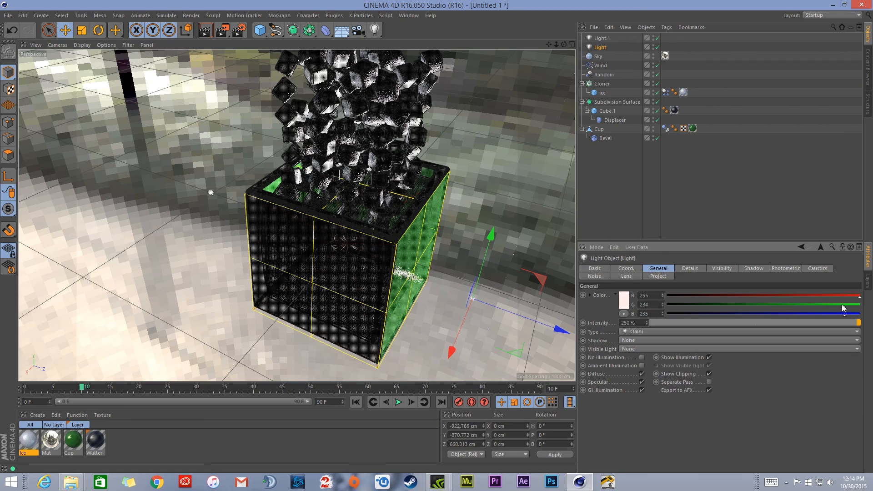
pyautogui.click(217, 197)
# Move the second light above and to the side of the cup, at about X 568, Y 1339, Z -1474 cm.
pyautogui.click(210, 192)
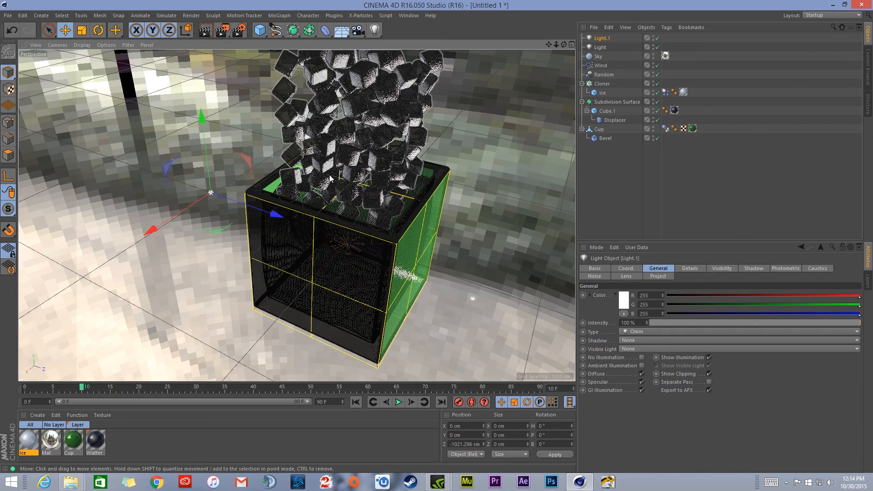
pyautogui.keyDown('alt'); pyautogui.moveTo(177, 248); pyautogui.dragTo(400, 288, button='middle'); pyautogui.keyUp('alt')
pyautogui.keyDown('alt'); pyautogui.moveTo(400, 289); pyautogui.dragTo(530, 311); pyautogui.keyUp('alt')
pyautogui.scroll(-5, 395, 300)
pyautogui.keyDown('alt'); pyautogui.moveTo(386, 307); pyautogui.dragTo(392, 301); pyautogui.keyUp('alt')
pyautogui.moveTo(332, 241); pyautogui.dragTo(331, 114)
pyautogui.moveTo(388, 207); pyautogui.dragTo(418, 220)
pyautogui.moveTo(403, 177); pyautogui.dragTo(338, 200)
pyautogui.moveTo(352, 248); pyautogui.dragTo(378, 229)
pyautogui.moveTo(269, 253); pyautogui.dragTo(309, 247)
pyautogui.keyDown('alt'); pyautogui.moveTo(383, 218); pyautogui.dragTo(426, 179); pyautogui.keyUp('alt')
pyautogui.moveTo(399, 234); pyautogui.dragTo(411, 242)
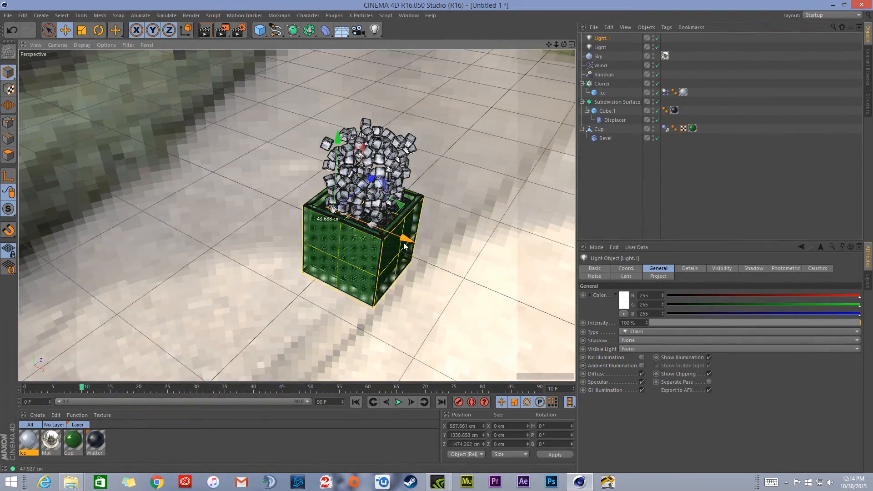
# Give the second light an Area shadow and a grayish blue color of RGB 136, 151, 174.
pyautogui.click(632, 340)
pyautogui.click(642, 378)
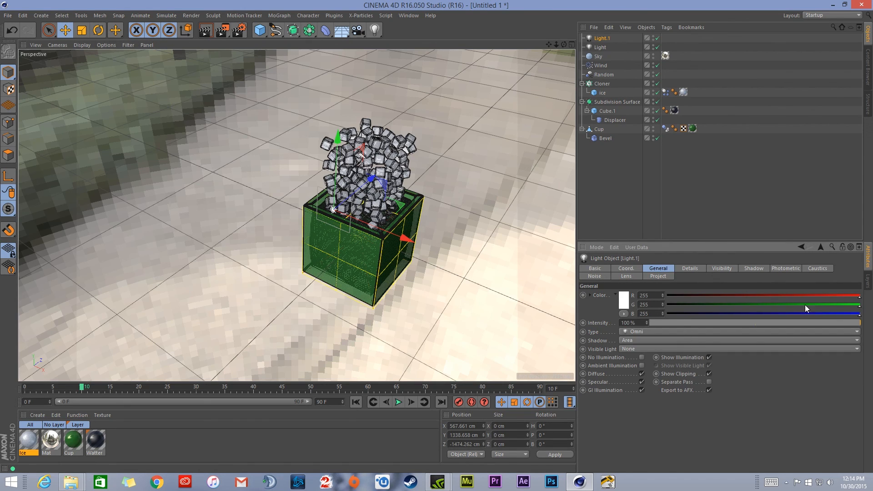
pyautogui.click(624, 300)
pyautogui.moveTo(629, 266); pyautogui.dragTo(656, 269)
pyautogui.click(589, 285)
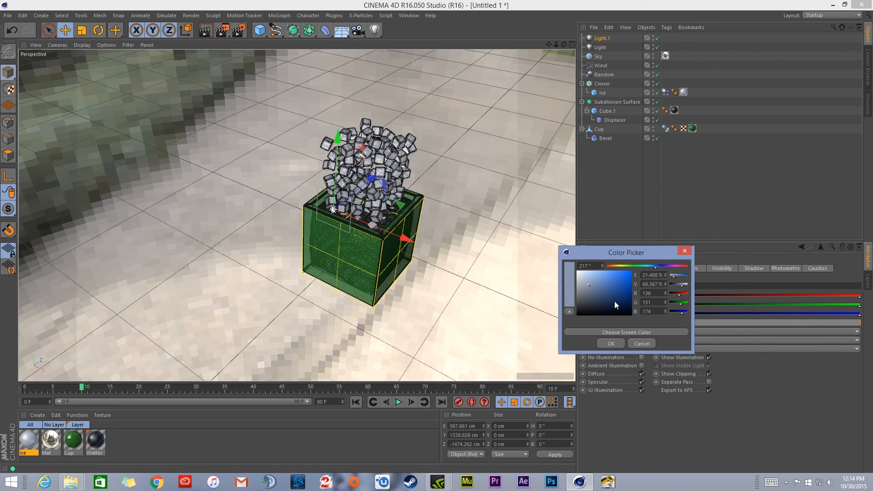
pyautogui.click(616, 344)
# Duplicate the blue light and place the copy on the other side of the cup, at about X 1620, Y 947, Z -1131 cm.
pyautogui.scroll(2, 407, 221)
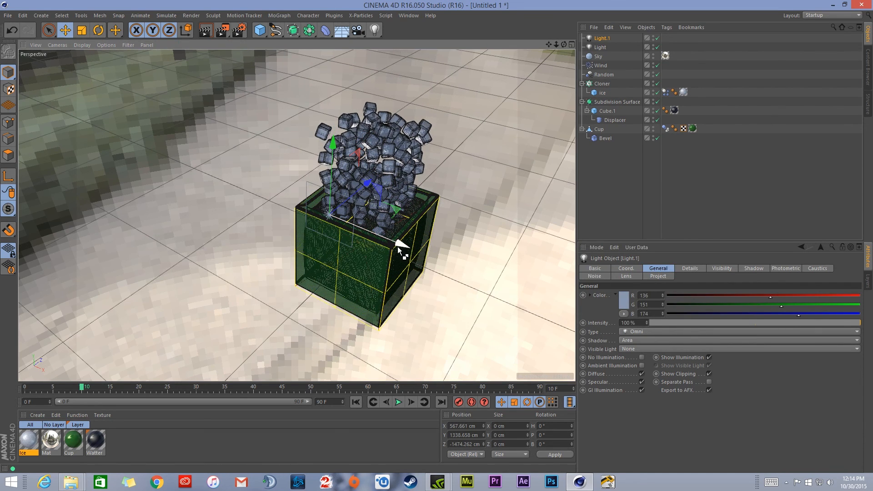
pyautogui.keyDown('ctrl'); pyautogui.moveTo(398, 247); pyautogui.dragTo(585, 308); pyautogui.keyUp('ctrl')
pyautogui.keyDown('alt'); pyautogui.moveTo(403, 207); pyautogui.dragTo(292, 182, button='middle'); pyautogui.keyUp('alt')
pyautogui.moveTo(261, 187); pyautogui.dragTo(481, 197)
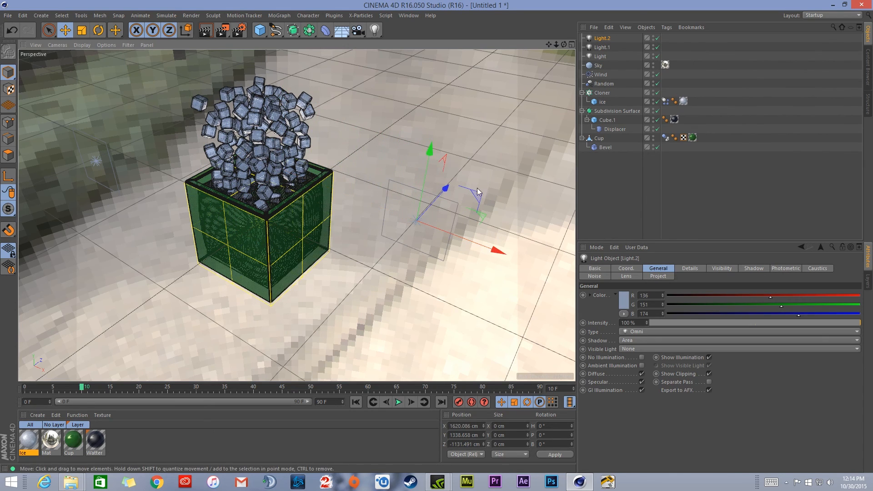
pyautogui.moveTo(422, 155); pyautogui.dragTo(412, 256)
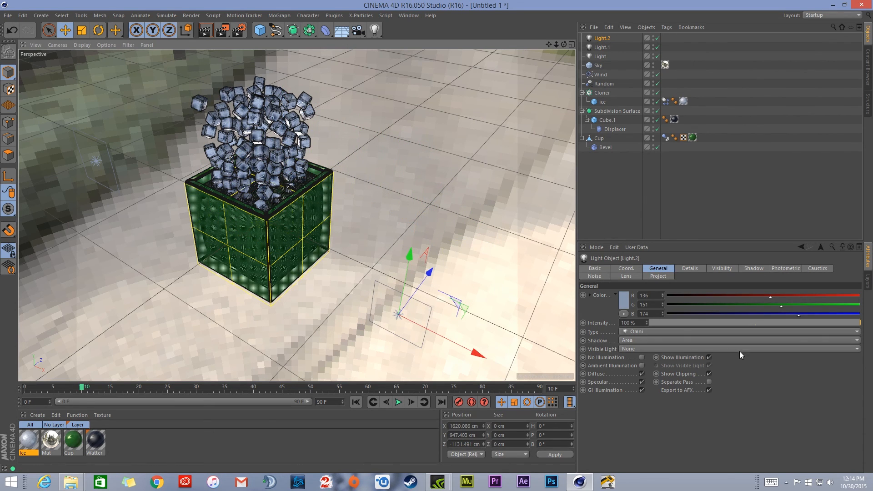
# Change the duplicated light's color to a pale yellowish white, about RGB 245, 255, 224.
pyautogui.click(805, 296)
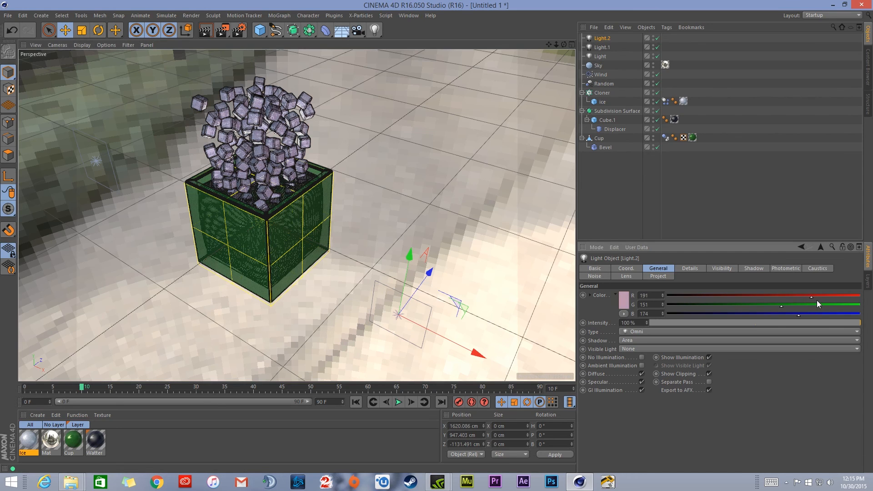
pyautogui.click(826, 305)
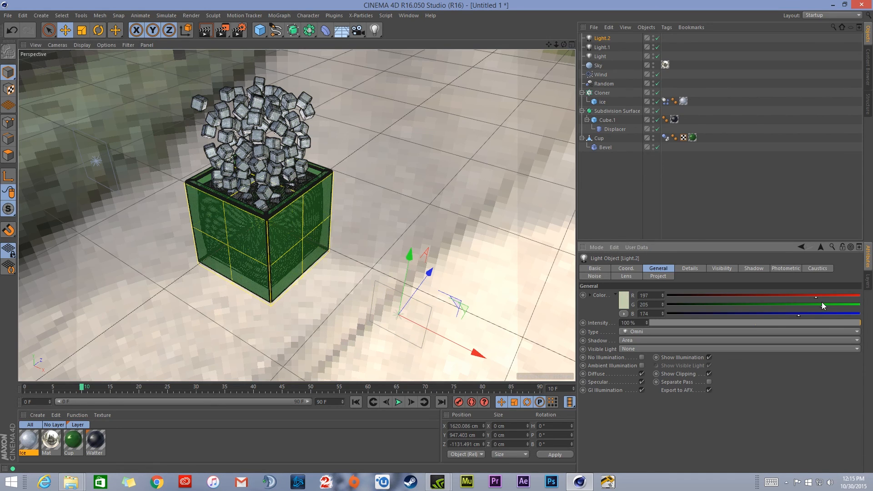
pyautogui.moveTo(825, 308); pyautogui.dragTo(860, 304)
pyautogui.click(835, 297)
pyautogui.click(851, 314)
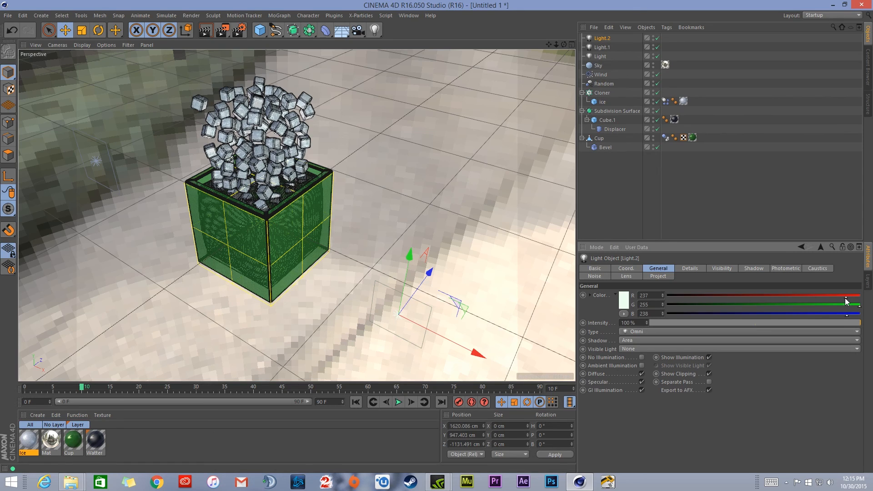
pyautogui.click(852, 297)
# Set the duplicated light's shadow to None and its intensity to 50%.
pyautogui.click(644, 334)
pyautogui.click(611, 337)
pyautogui.click(641, 341)
pyautogui.click(643, 349)
pyautogui.click(641, 322)
pyautogui.write('50')
pyautogui.press('Return')
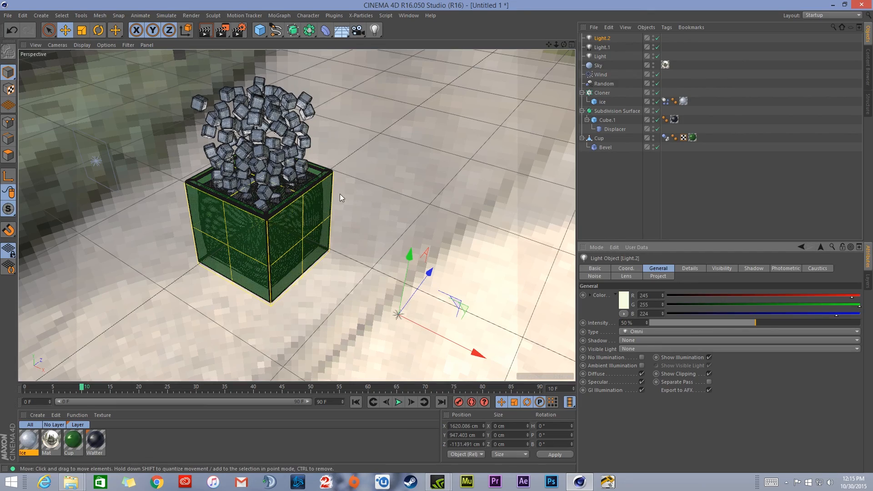
# Render the whole cup and the ice cubes from above to check the three-light setup.
pyautogui.scroll(2, 195, 207)
pyautogui.keyDown('alt'); pyautogui.moveTo(209, 206); pyautogui.dragTo(220, 198, button='right'); pyautogui.keyUp('alt')
pyautogui.keyDown('alt'); pyautogui.moveTo(277, 150); pyautogui.dragTo(283, 192, button='middle'); pyautogui.keyUp('alt')
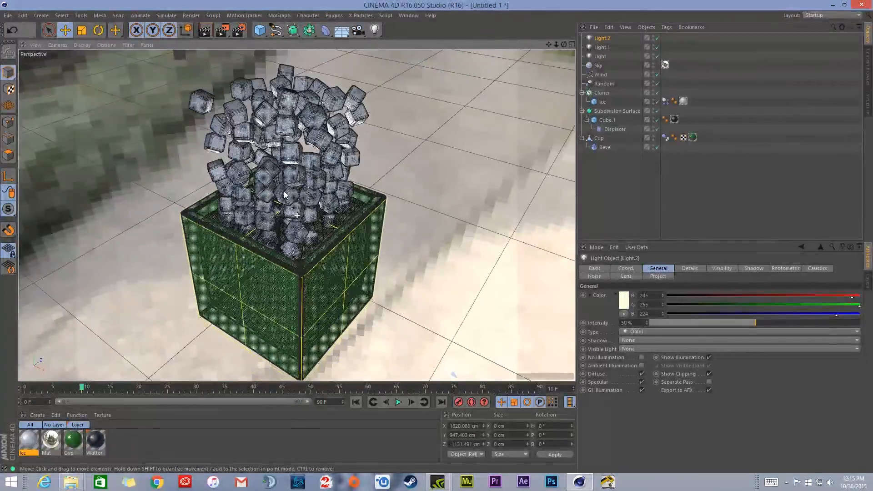
pyautogui.click(205, 30)
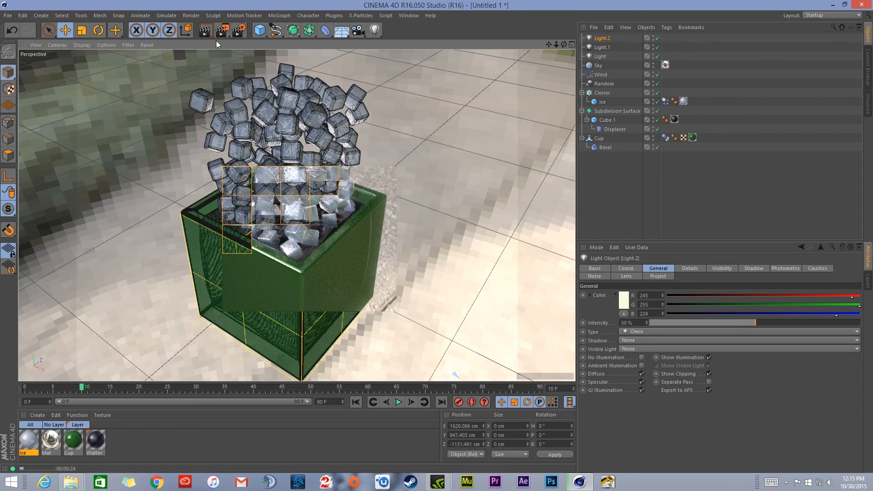
# Set the Cup material's transparency brightness to 50% and darken its green absorption color.
pyautogui.doubleClick(72, 441)
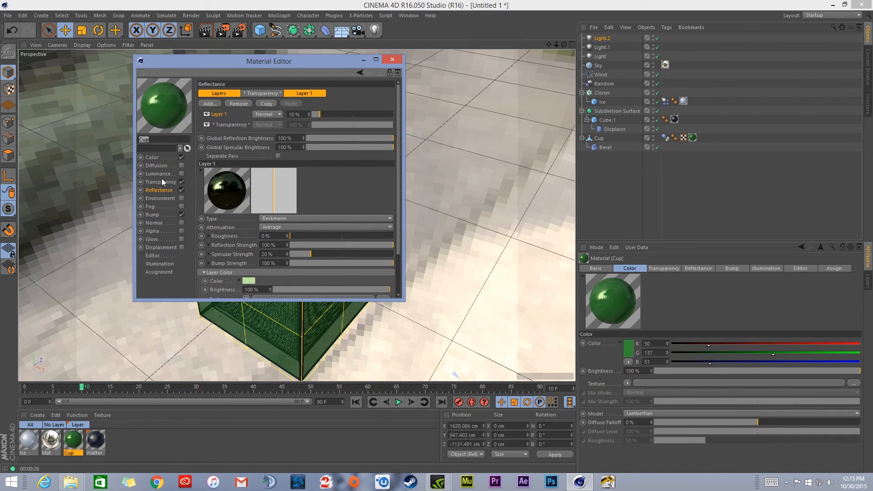
pyautogui.click(160, 182)
pyautogui.scroll(-16, 280, 122)
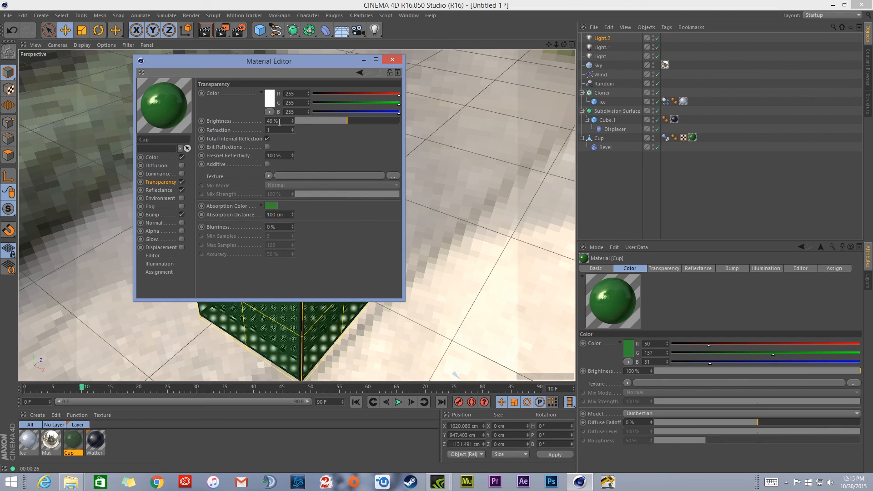
pyautogui.scroll(1, 257, 121)
pyautogui.click(272, 206)
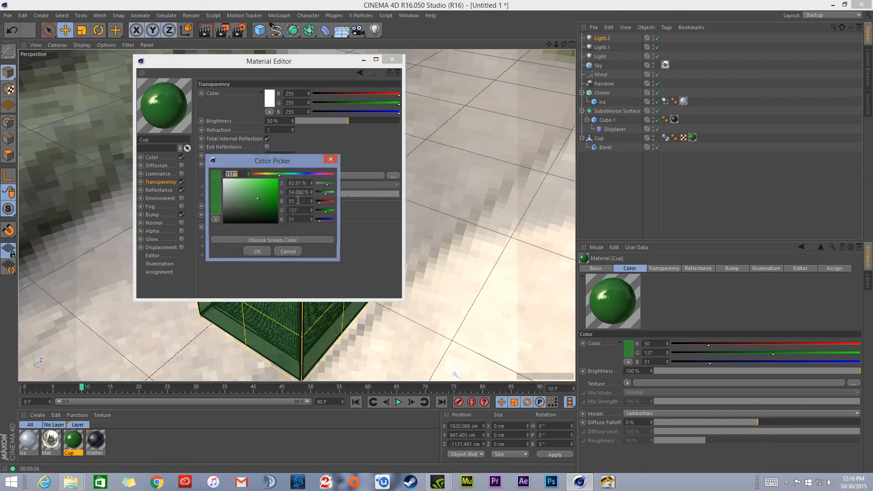
pyautogui.moveTo(253, 203); pyautogui.dragTo(251, 203)
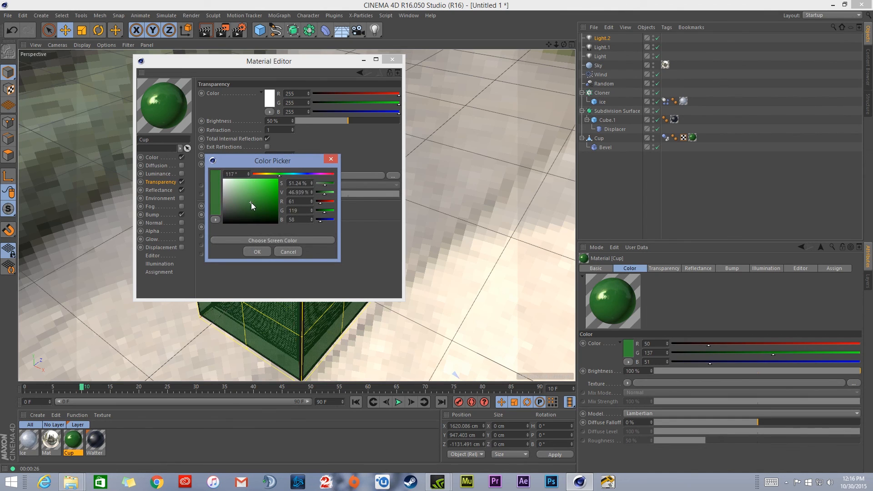
pyautogui.click(258, 252)
pyautogui.click(276, 206)
pyautogui.moveTo(263, 203); pyautogui.dragTo(257, 204)
pyautogui.click(266, 247)
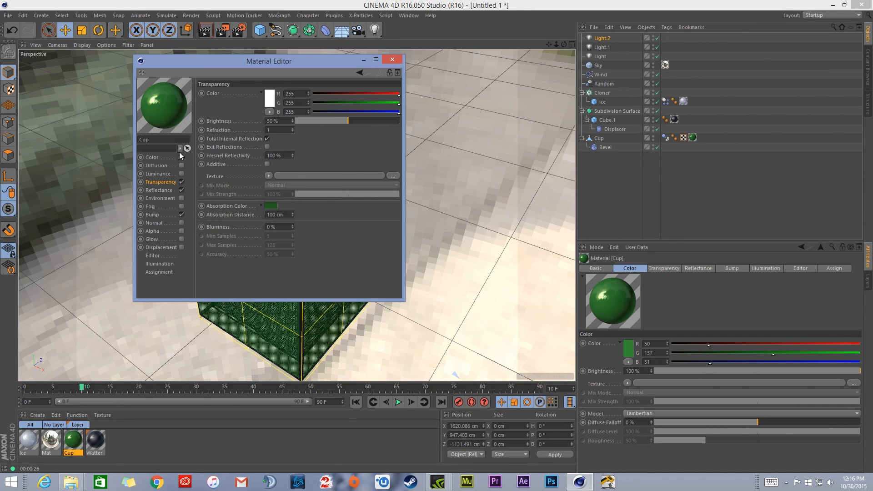
# Change the Cup material's color to a darker green of RGB 43, 101, 52 and test-render the cup.
pyautogui.click(168, 158)
pyautogui.click(246, 100)
pyautogui.moveTo(241, 103)
pyautogui.mouseDown()
pyautogui.moveTo(221, 93)
pyautogui.moveTo(227, 96)
pyautogui.mouseUp()
pyautogui.moveTo(252, 67); pyautogui.dragTo(253, 68)
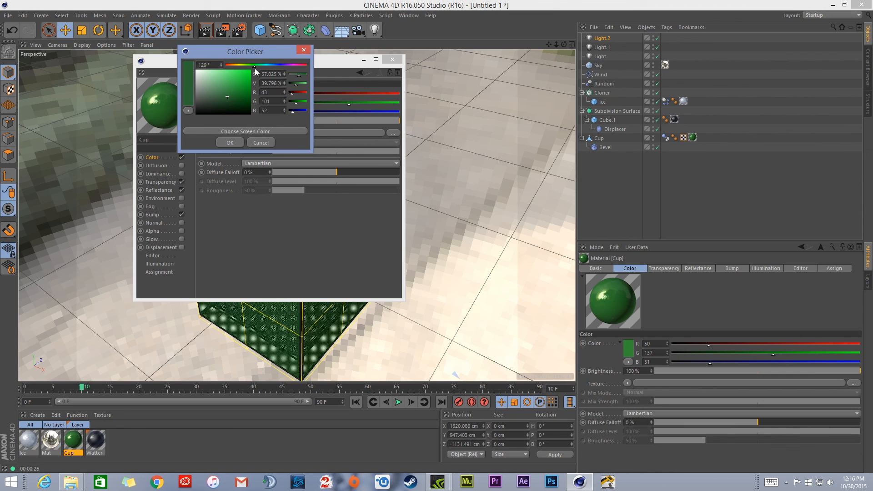
pyautogui.click(230, 143)
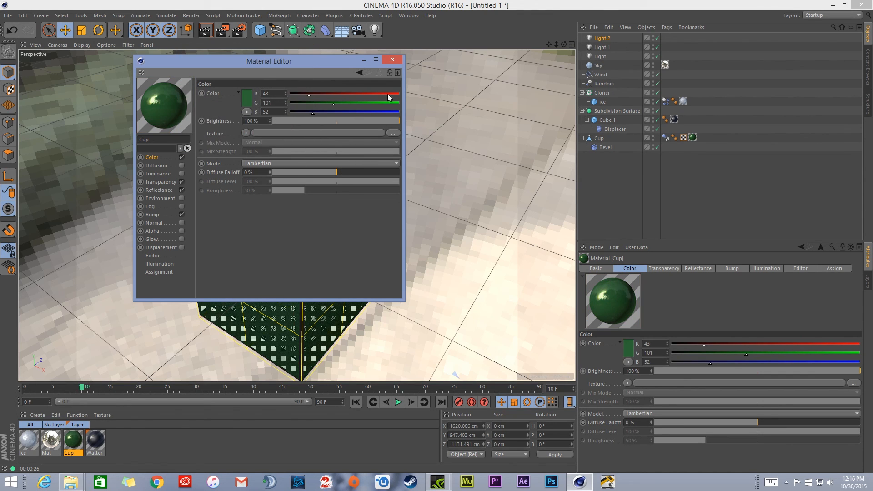
pyautogui.click(393, 60)
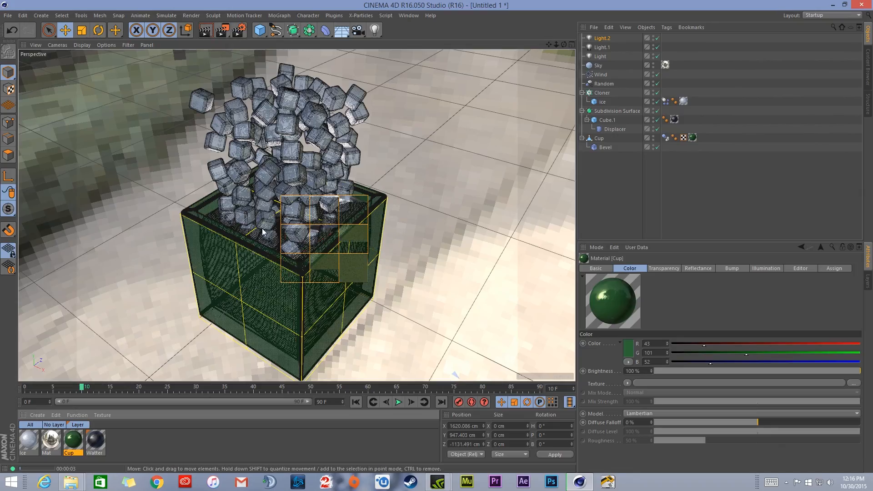
# Add a camera from a close view of the cup and set its focal length to Super Wide (15 mm).
pyautogui.scroll(5, 302, 250)
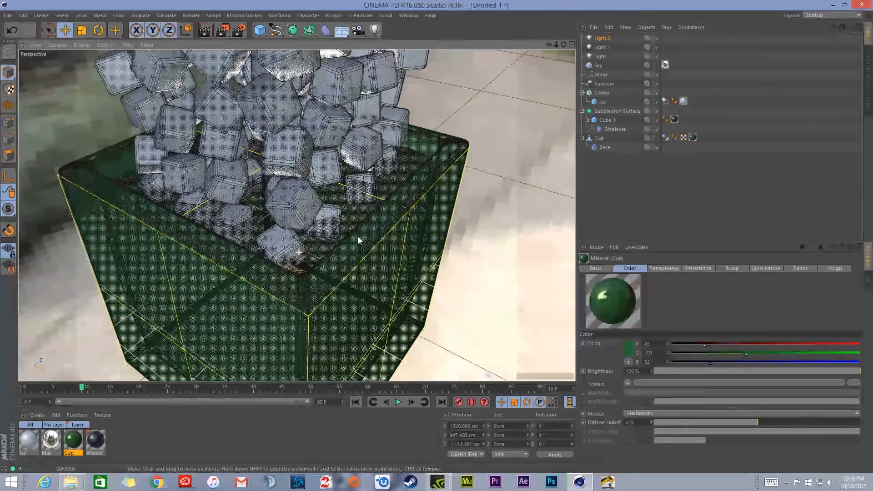
pyautogui.keyDown('alt'); pyautogui.moveTo(358, 236); pyautogui.dragTo(380, 235, button='right'); pyautogui.keyUp('alt')
pyautogui.keyDown('alt'); pyautogui.moveTo(323, 289); pyautogui.dragTo(286, 241); pyautogui.keyUp('alt')
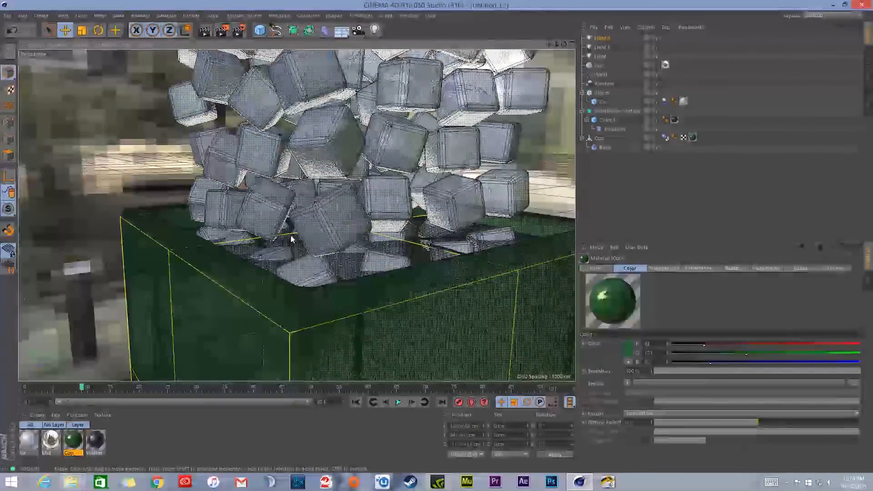
pyautogui.click(359, 31)
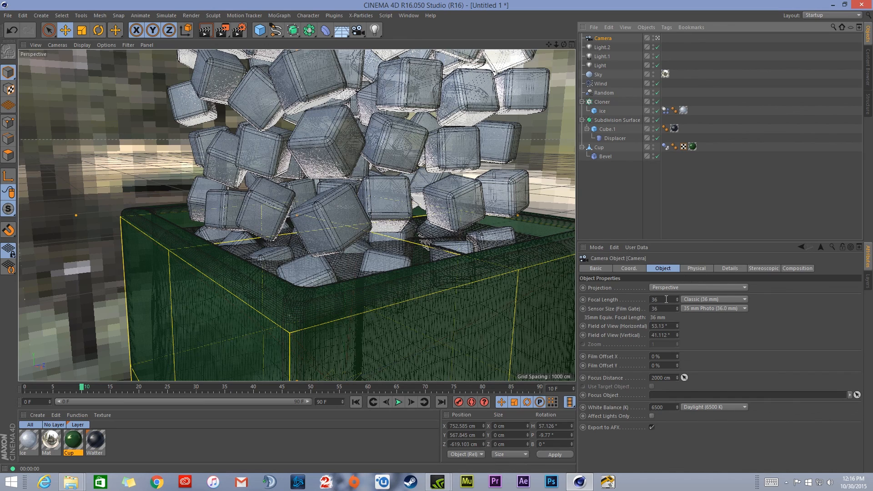
pyautogui.click(696, 299)
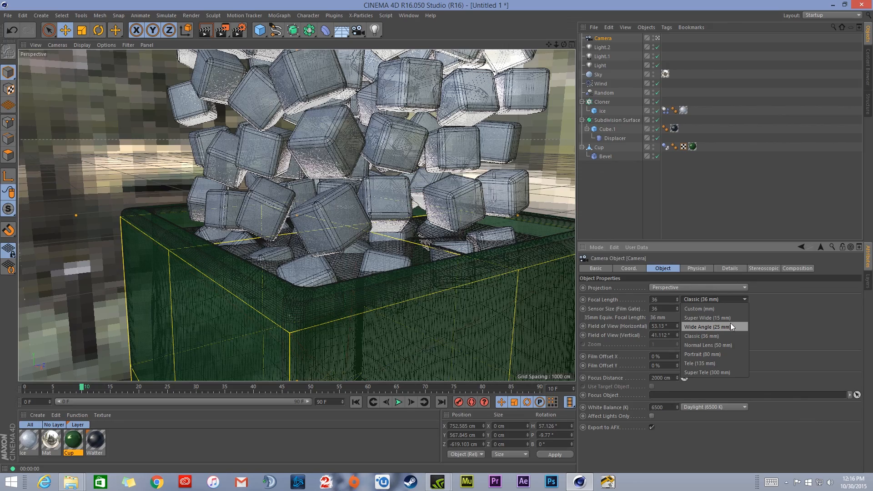
pyautogui.click(732, 325)
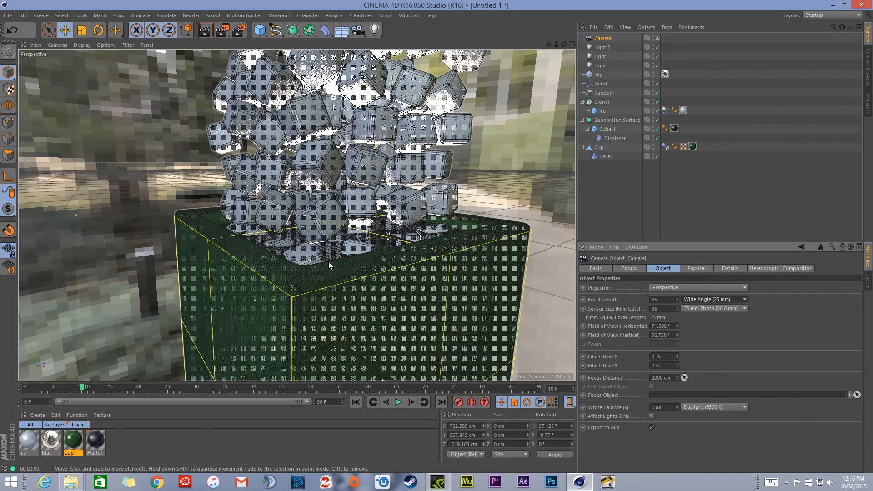
pyautogui.click(706, 300)
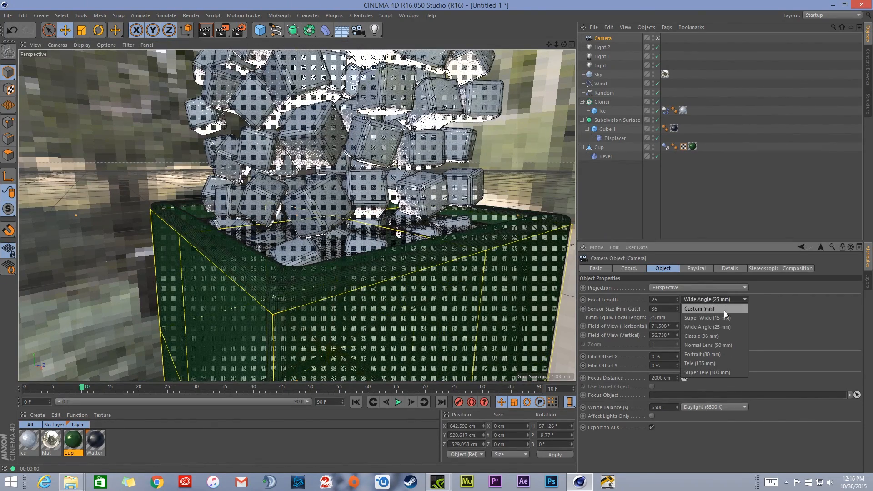
pyautogui.click(719, 320)
# Run the ice simulation to frame 61, then test-render the filled cup from an elevated angle.
pyautogui.keyDown('alt'); pyautogui.moveTo(290, 255); pyautogui.dragTo(381, 244, button='right'); pyautogui.keyUp('alt')
pyautogui.keyDown('alt'); pyautogui.moveTo(382, 246); pyautogui.dragTo(391, 210); pyautogui.keyUp('alt')
pyautogui.scroll(5, 354, 209)
pyautogui.scroll(-5, 354, 210)
pyautogui.click(399, 402)
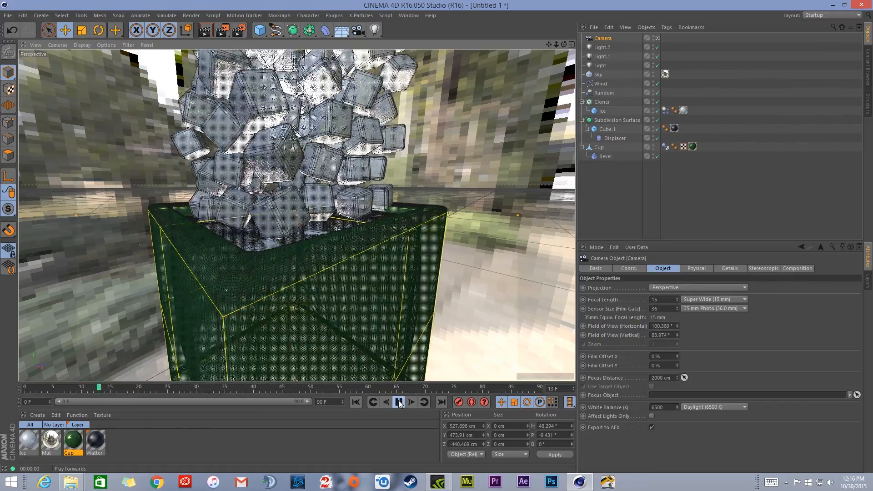
pyautogui.click(398, 402)
pyautogui.keyDown('alt'); pyautogui.moveTo(286, 260); pyautogui.dragTo(244, 256); pyautogui.keyUp('alt')
pyautogui.click(205, 31)
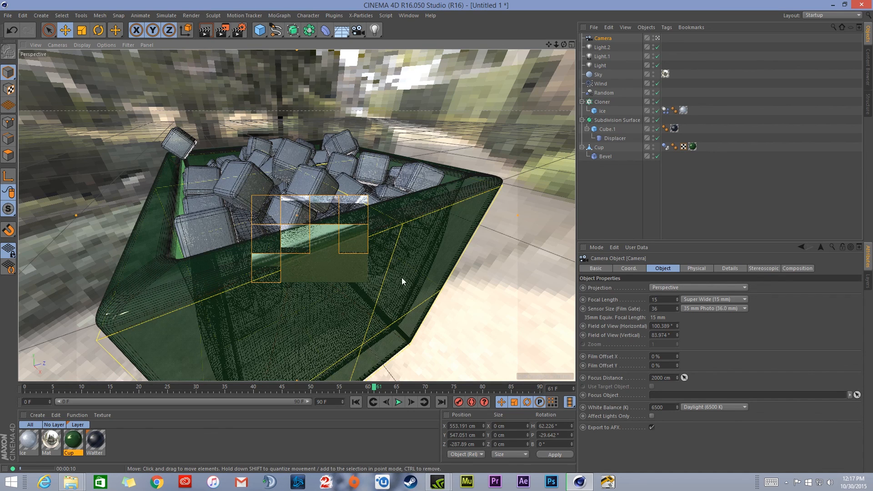
# Set the Cup material's bump strength to 10%.
pyautogui.click(73, 441)
pyautogui.doubleClick(72, 441)
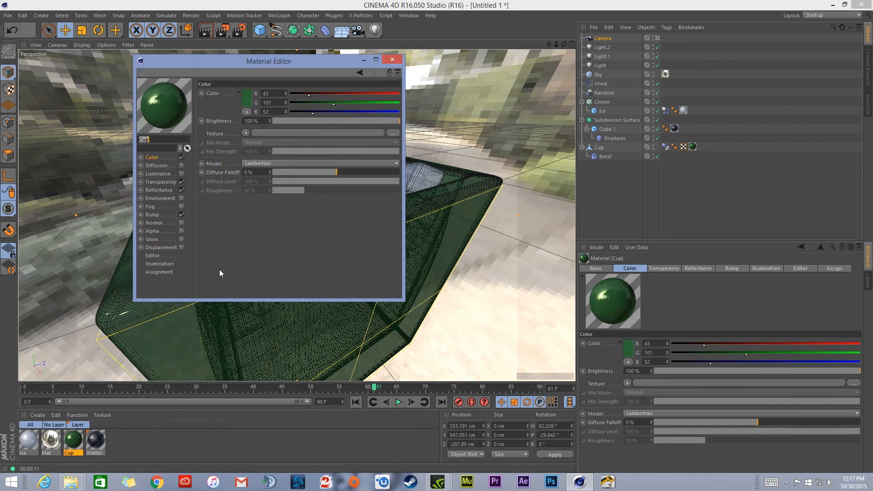
pyautogui.click(153, 215)
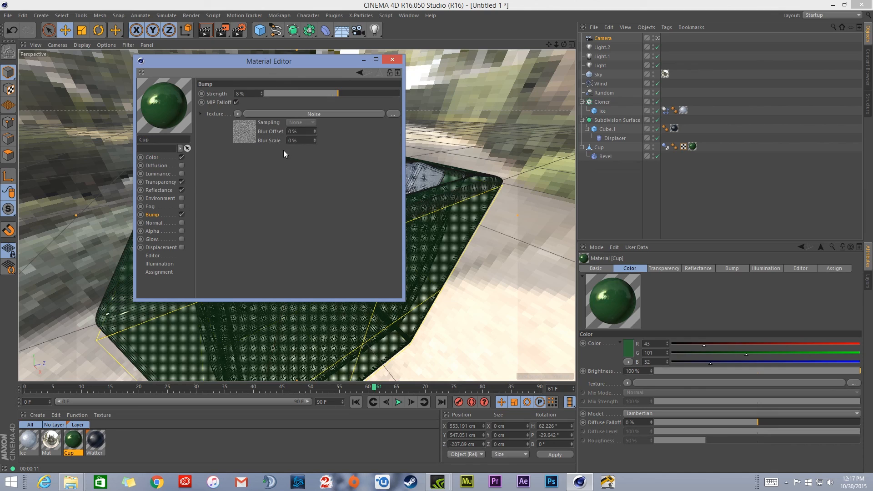
pyautogui.doubleClick(243, 93)
pyautogui.write('10')
pyautogui.press('Return')
# Set the Cup material's reflectance Layer 1 to 20% and test-render the cup.
pyautogui.click(157, 188)
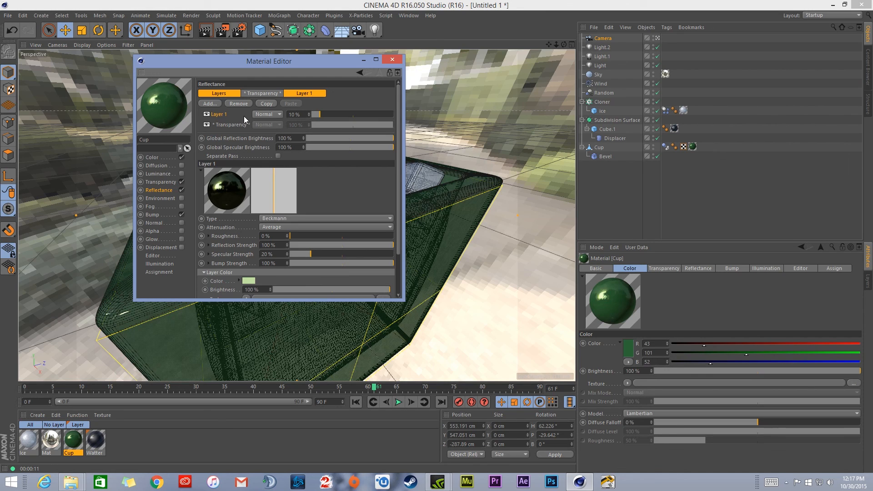
pyautogui.doubleClick(295, 114)
pyautogui.write('19')
pyautogui.press('Return')
pyautogui.doubleClick(295, 116)
pyautogui.write('20')
pyautogui.press('Return')
pyautogui.click(206, 31)
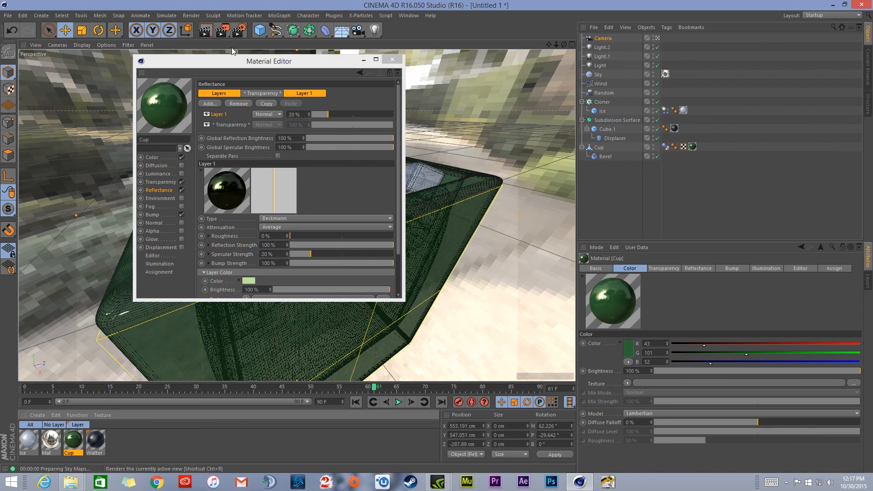
pyautogui.moveTo(274, 63); pyautogui.dragTo(635, 91)
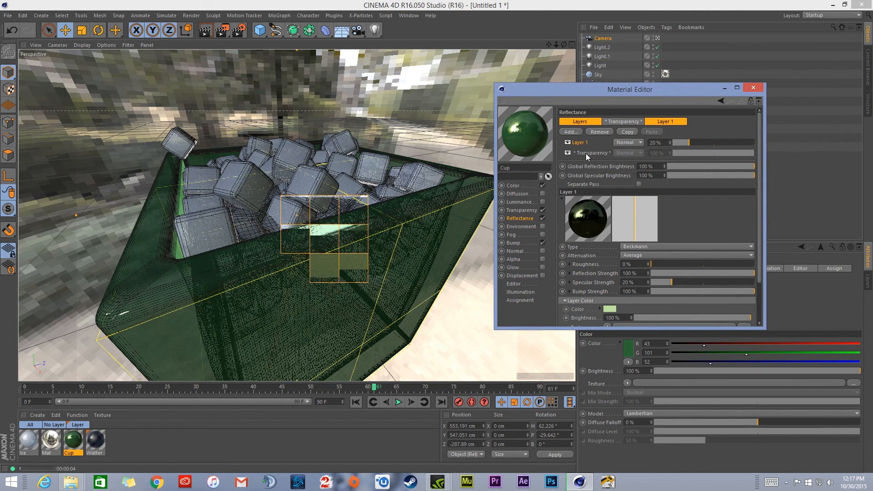
# Compare test renders of the cup with reflectance Layer 1 disabled and with it enabled again.
pyautogui.click(568, 142)
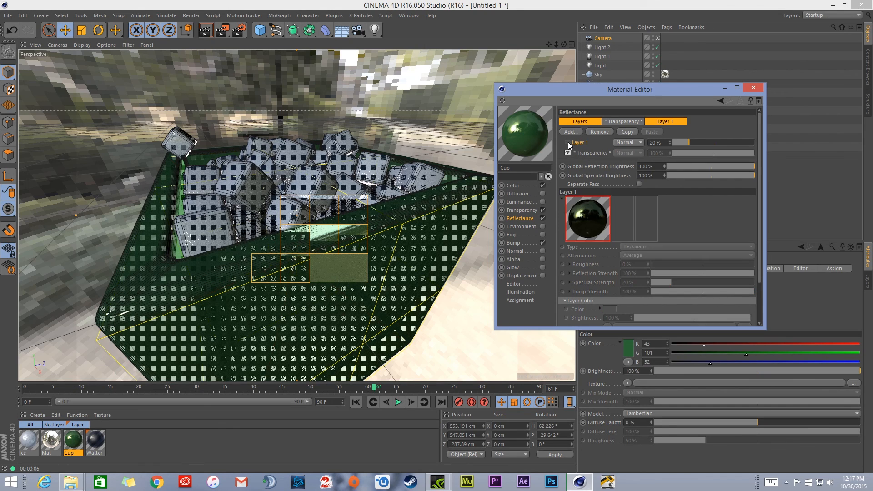
pyautogui.click(208, 29)
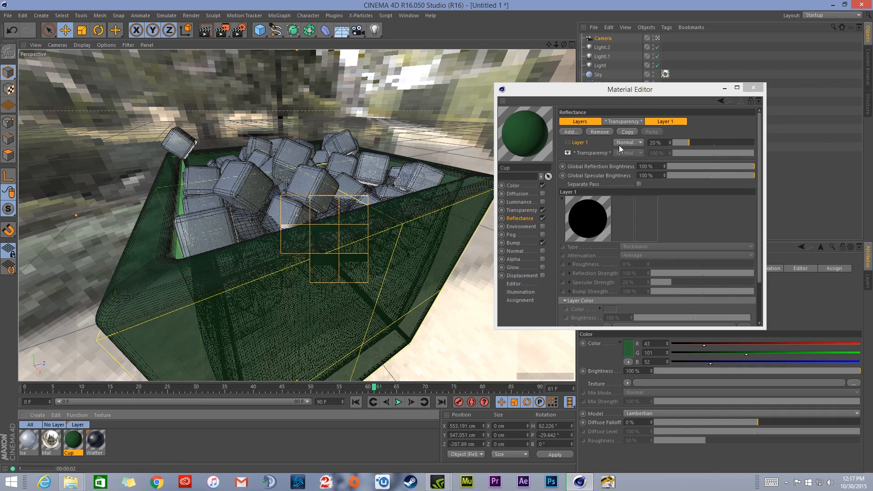
pyautogui.click(567, 143)
pyautogui.click(522, 210)
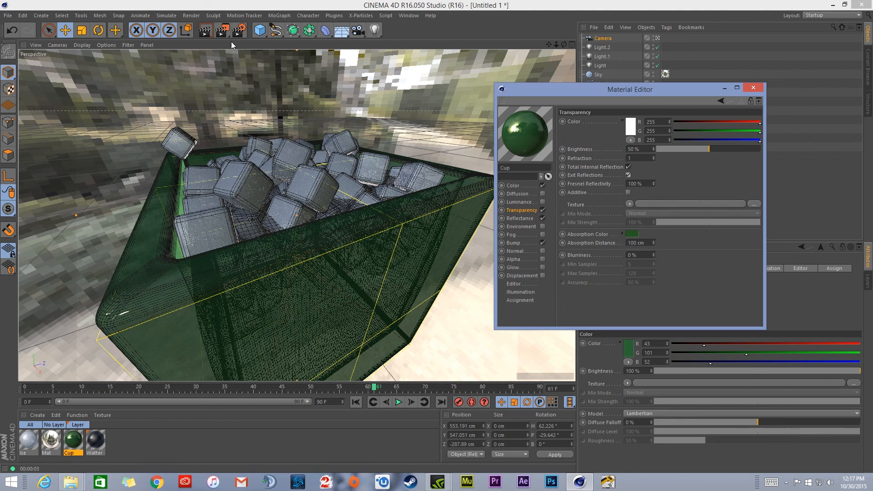
pyautogui.click(211, 35)
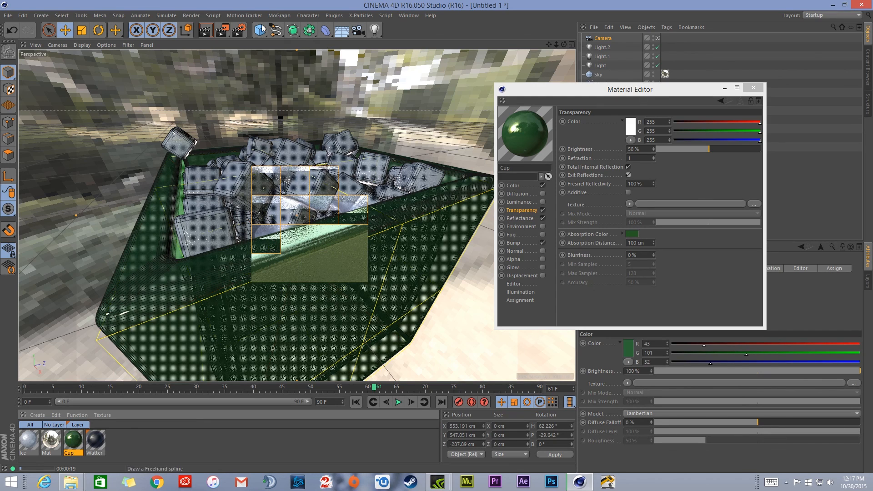
# Switch the renderer to Physical with the Progressive sampler and render the cup.
pyautogui.hotkey('ctrl', 'b')
pyautogui.click(98, 28)
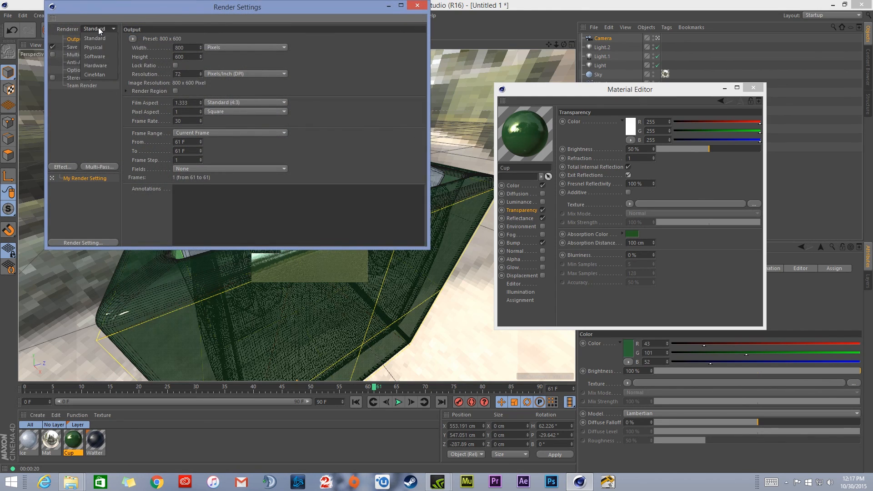
pyautogui.click(105, 39)
pyautogui.click(76, 95)
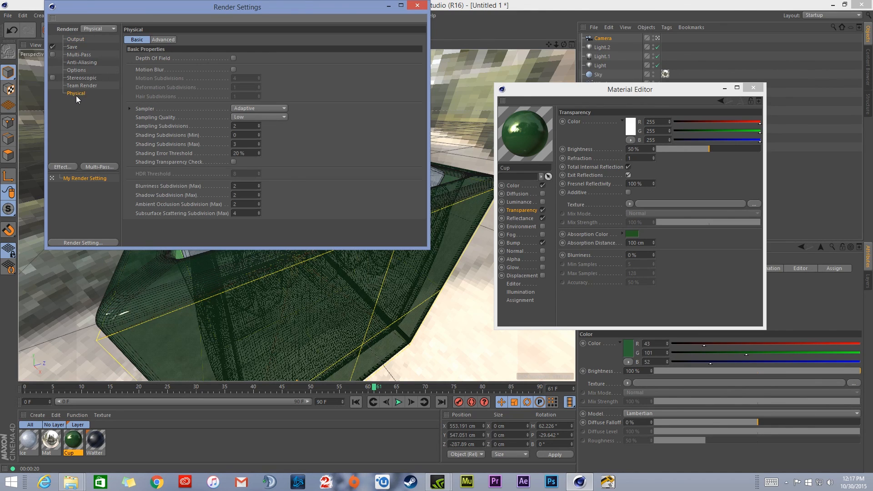
pyautogui.click(239, 110)
pyautogui.click(258, 136)
pyautogui.click(416, 7)
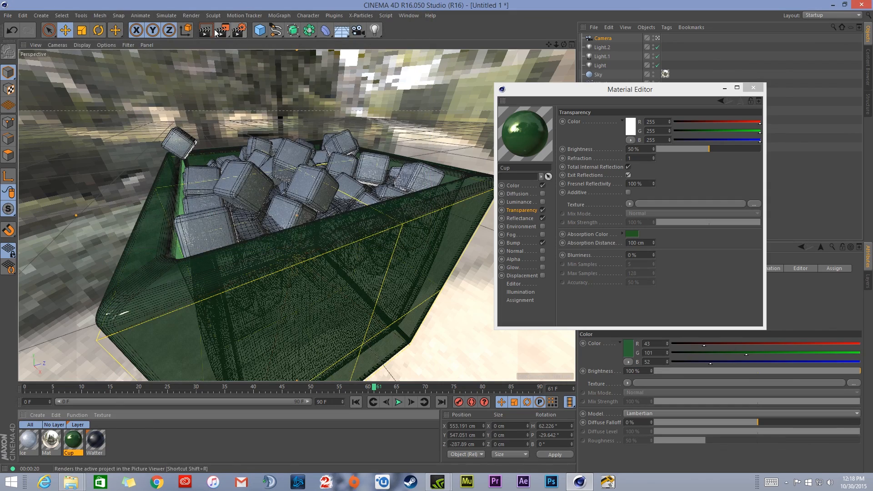
pyautogui.click(207, 32)
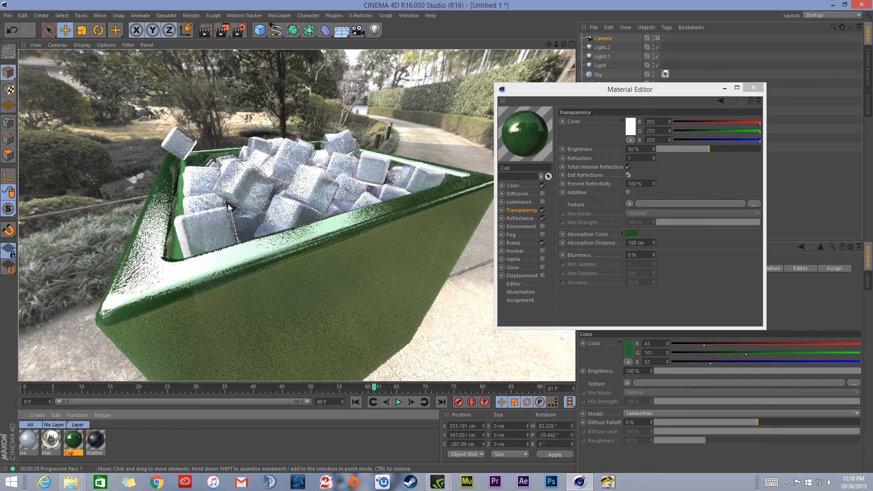
# Set the Ice material's transparency brightness to 95% and load a Noise shader as its transparency texture.
pyautogui.click(29, 440)
pyautogui.doubleClick(28, 438)
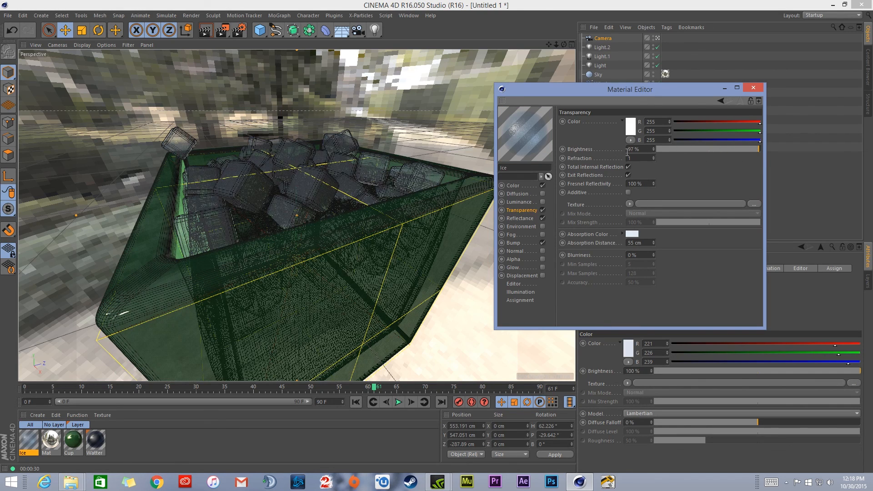
pyautogui.press('Return')
pyautogui.write('95')
pyautogui.click(629, 204)
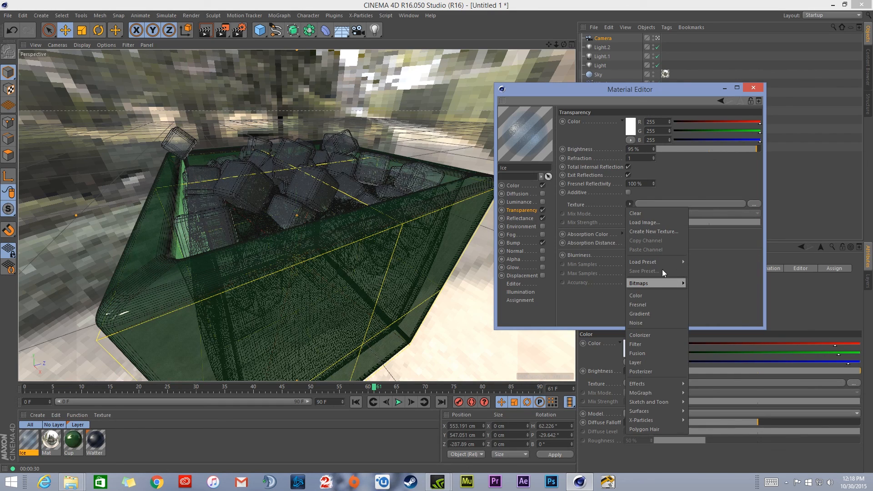
pyautogui.click(648, 323)
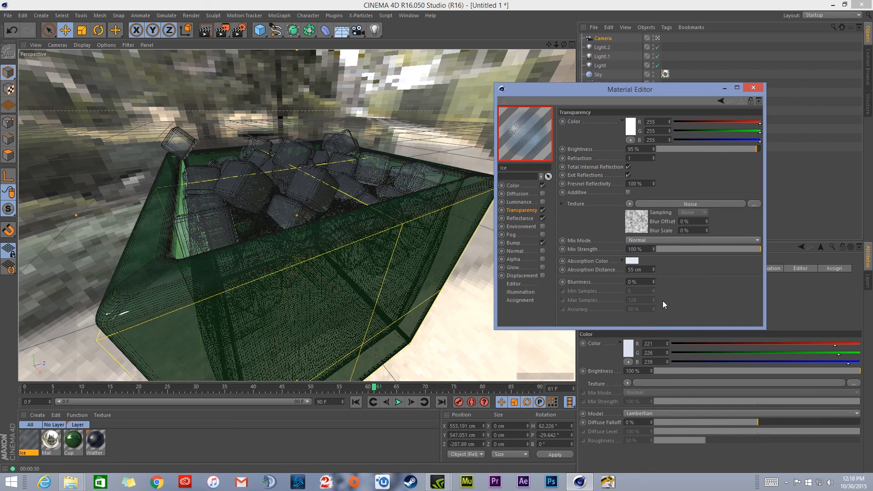
# Set the ice transparency noise's Low Clip to 0% and High Clip to 35%.
pyautogui.click(670, 229)
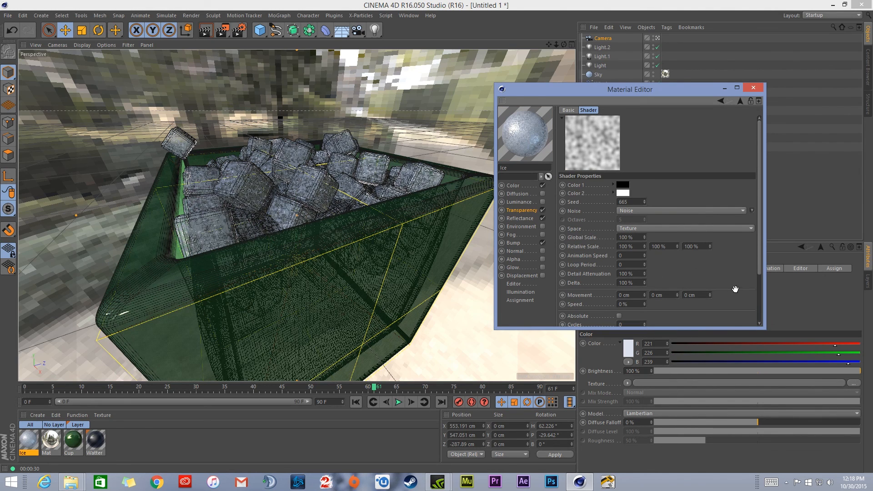
pyautogui.moveTo(701, 329); pyautogui.dragTo(702, 416)
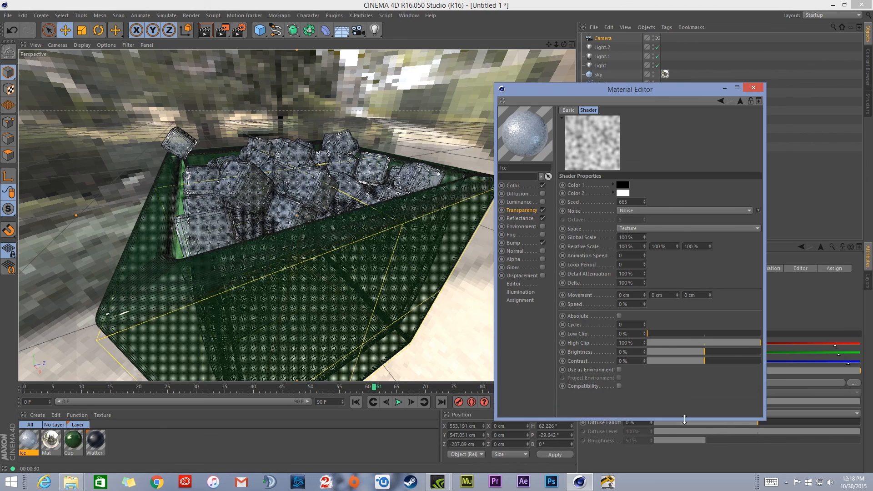
pyautogui.click(680, 337)
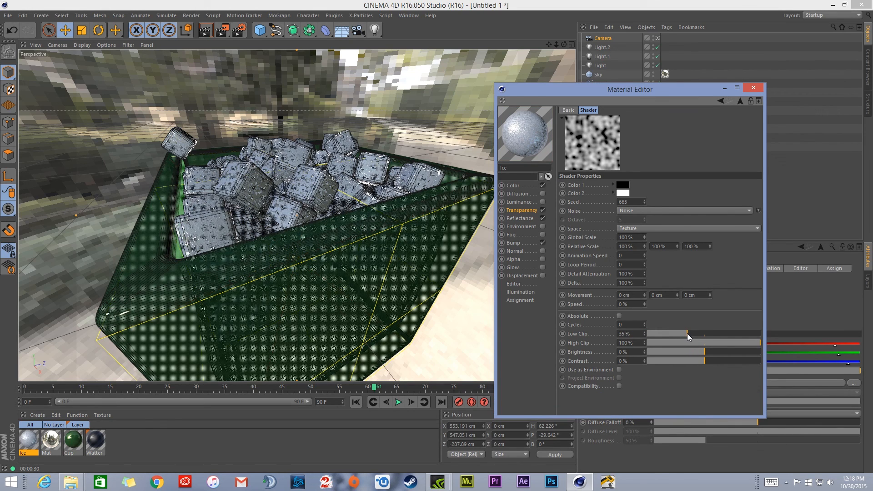
pyautogui.moveTo(713, 337); pyautogui.dragTo(646, 333)
pyautogui.moveTo(730, 346); pyautogui.dragTo(686, 343)
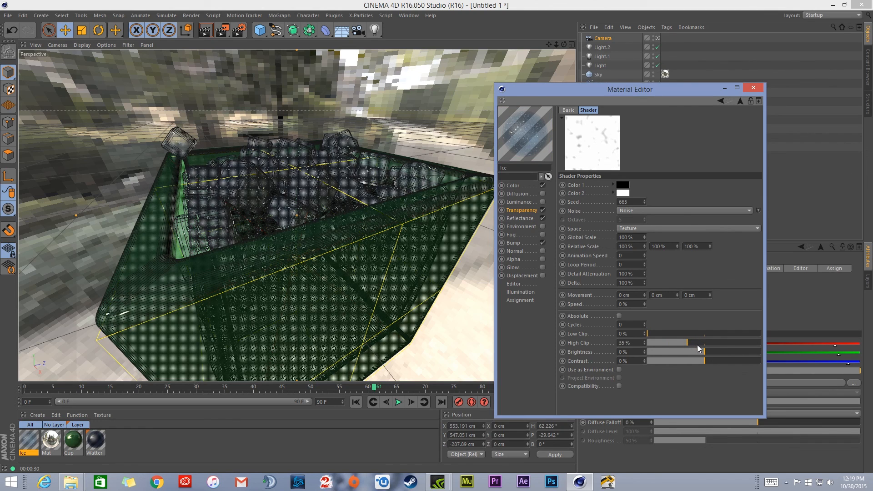
# Set the noise's global scale to 14% and its second relative scale value to 278%, then test-render the ice.
pyautogui.click(634, 239)
pyautogui.scroll(-20, 634, 238)
pyautogui.moveTo(678, 249); pyautogui.dragTo(646, 250)
pyautogui.click(205, 30)
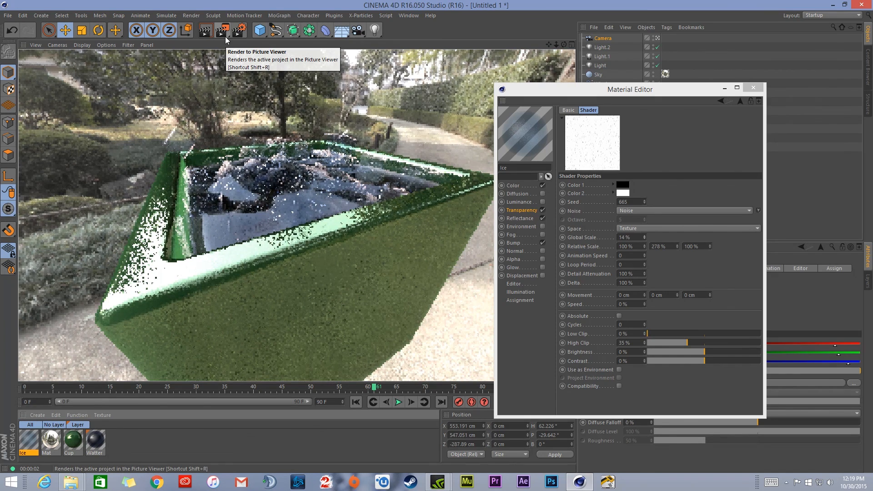
# Lower the Ice material's transparency brightness to about 45%.
pyautogui.click(741, 101)
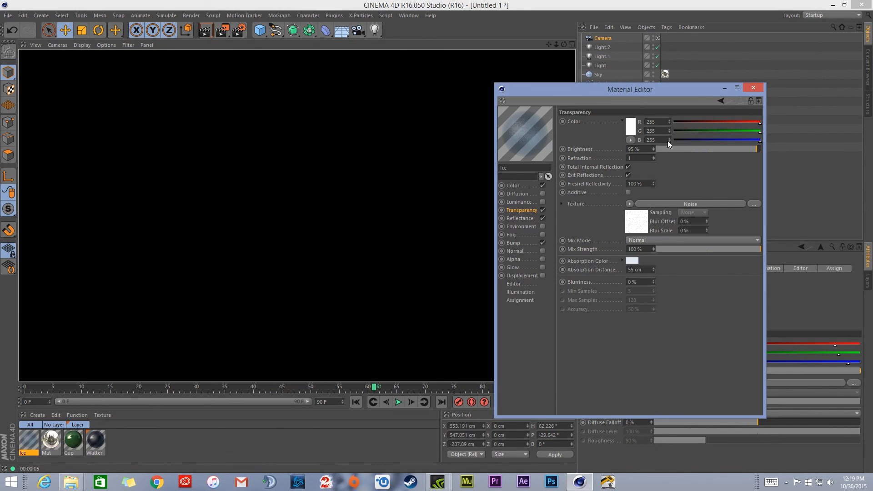
pyautogui.click(724, 150)
pyautogui.moveTo(711, 149); pyautogui.dragTo(686, 147)
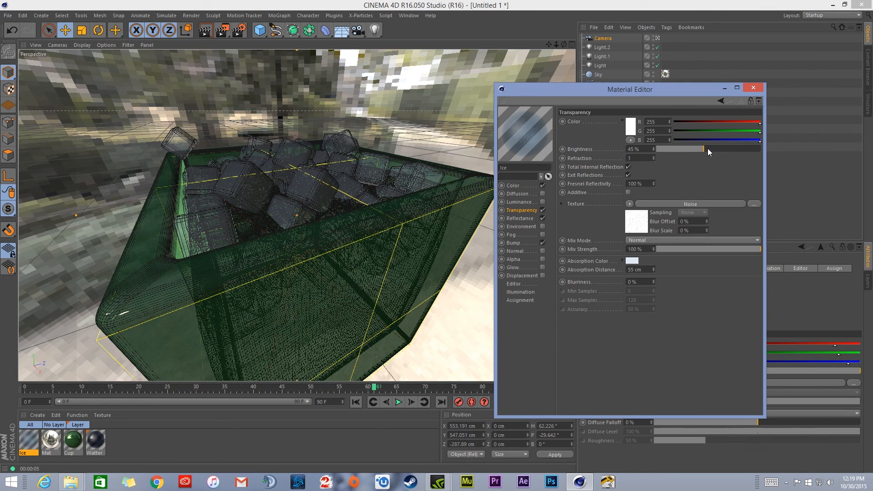
# Change Color 2 of the ice transparency noise to a gray of about RGB 187, 187, 187.
pyautogui.click(647, 220)
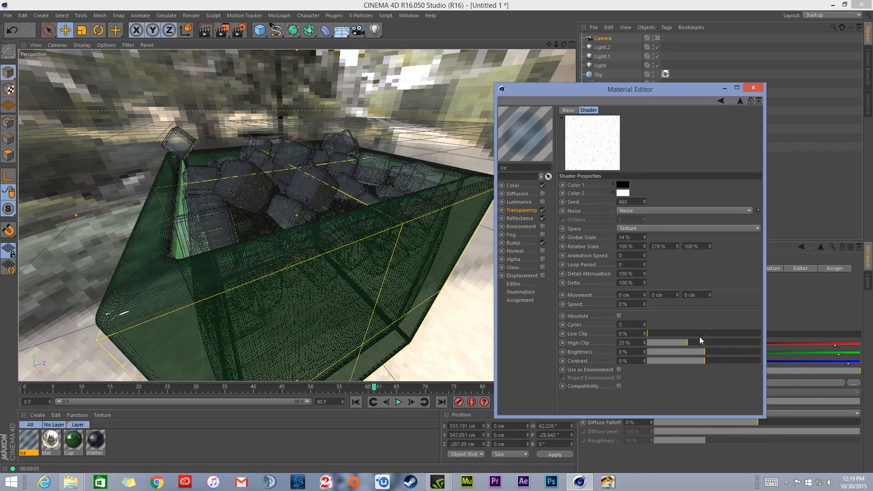
pyautogui.click(626, 193)
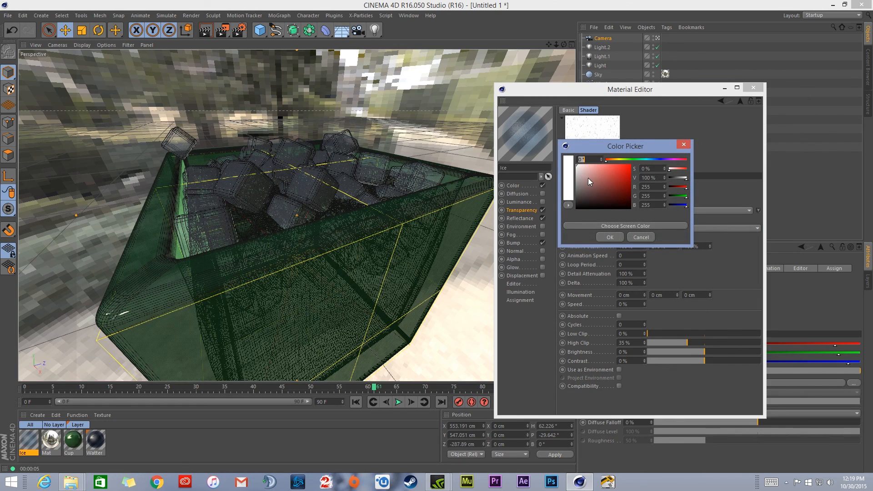
pyautogui.moveTo(574, 173); pyautogui.dragTo(575, 176)
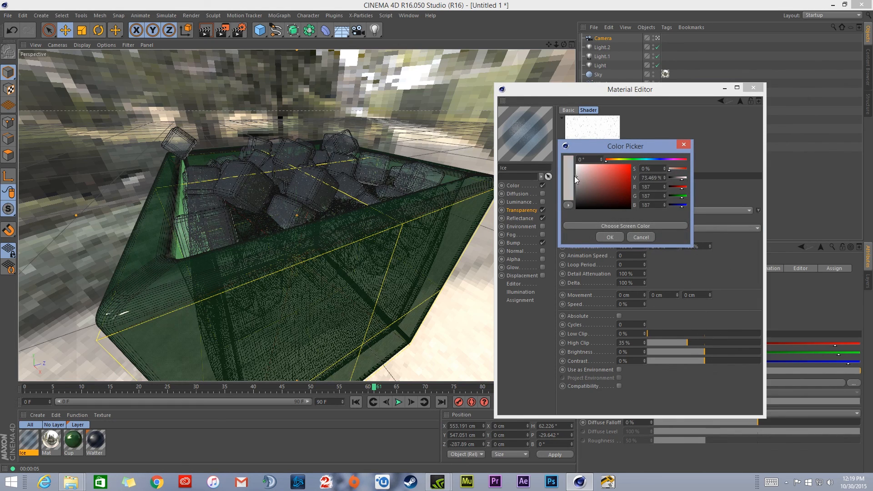
pyautogui.click(609, 237)
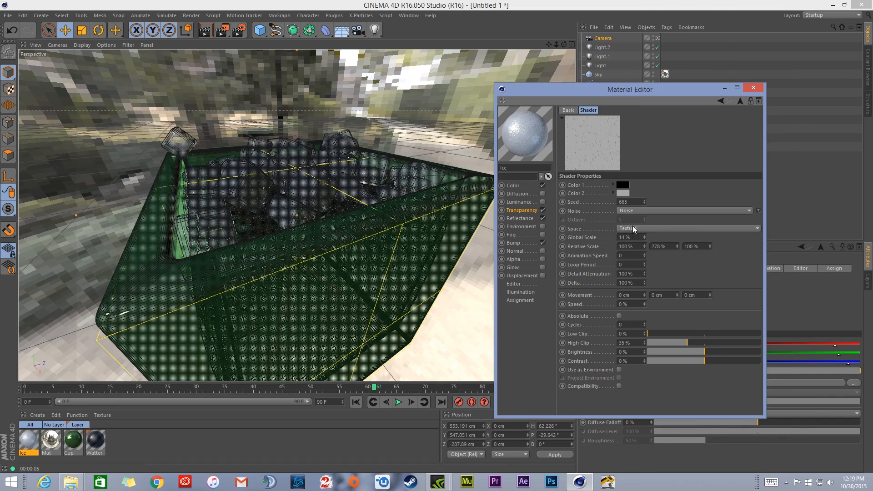
# Change Color 2 of the ice transparency noise to a lighter gray.
pyautogui.click(623, 194)
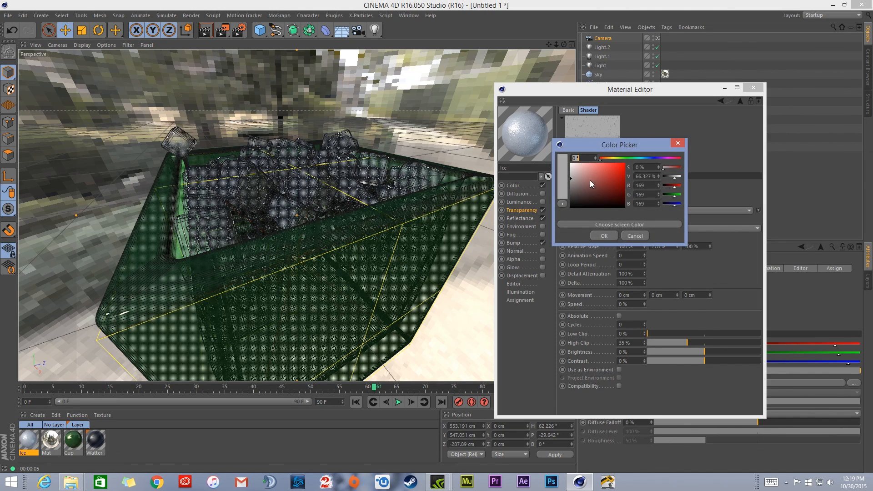
pyautogui.click(599, 235)
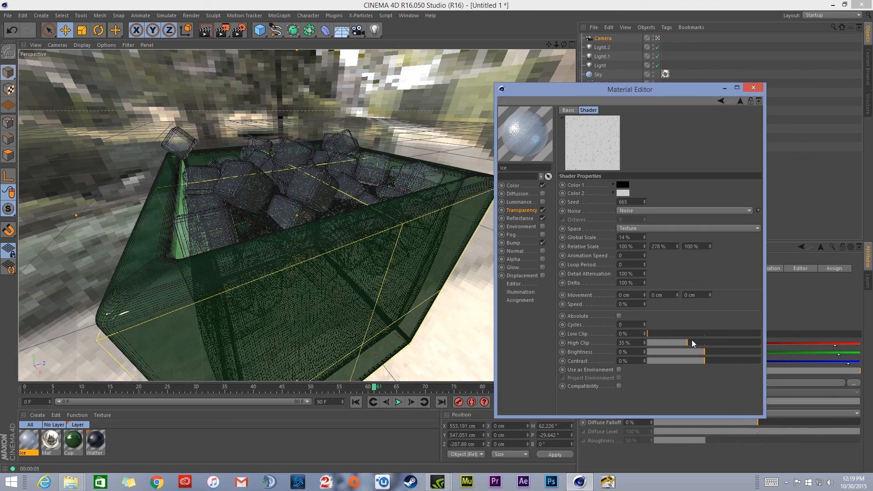
# Raise the Ice material's transparency brightness to 100%, then test-render the ice cubes in the viewport.
pyautogui.click(523, 211)
pyautogui.moveTo(732, 152); pyautogui.dragTo(763, 207)
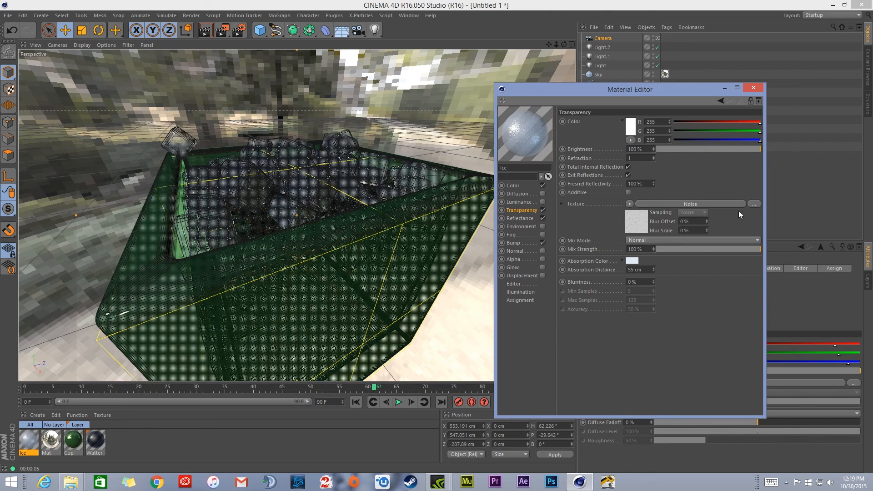
pyautogui.click(637, 223)
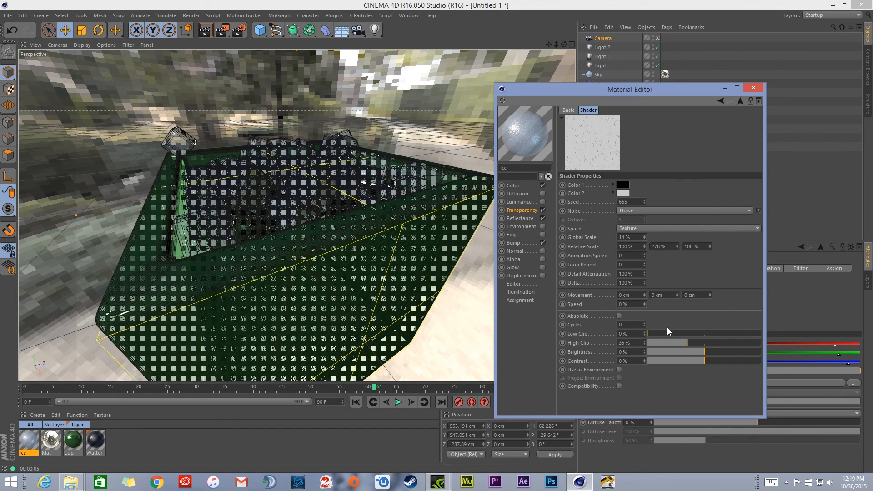
pyautogui.click(204, 31)
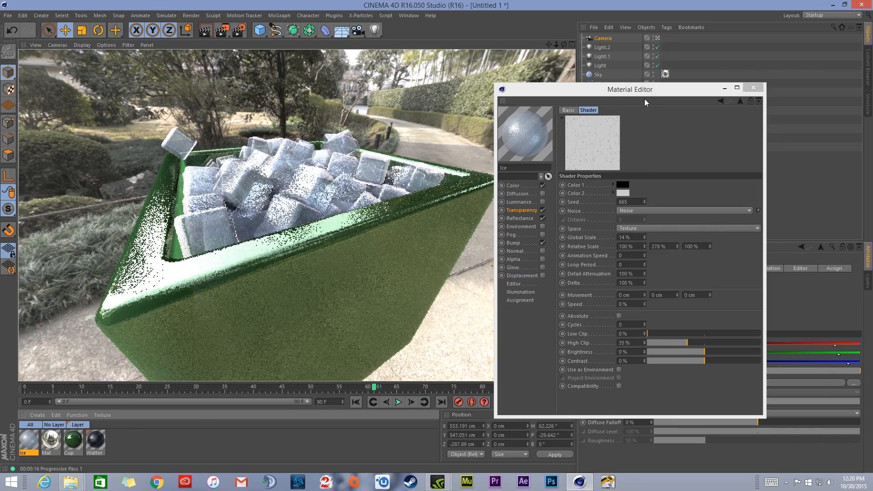
# Reframe the camera on the whole cup opening, replay the ice simulation from the first frame, and close the Material Editor.
pyautogui.keyDown('alt'); pyautogui.moveTo(340, 161); pyautogui.dragTo(337, 217); pyautogui.keyUp('alt')
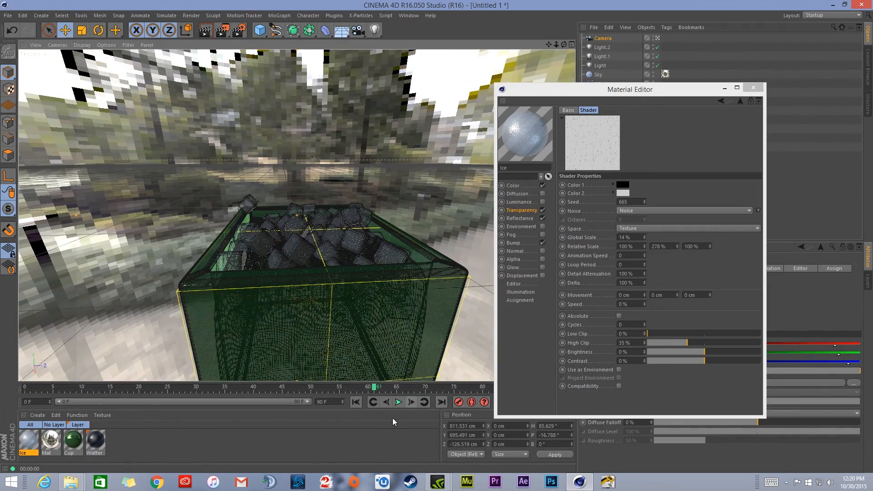
pyautogui.click(355, 402)
pyautogui.click(398, 402)
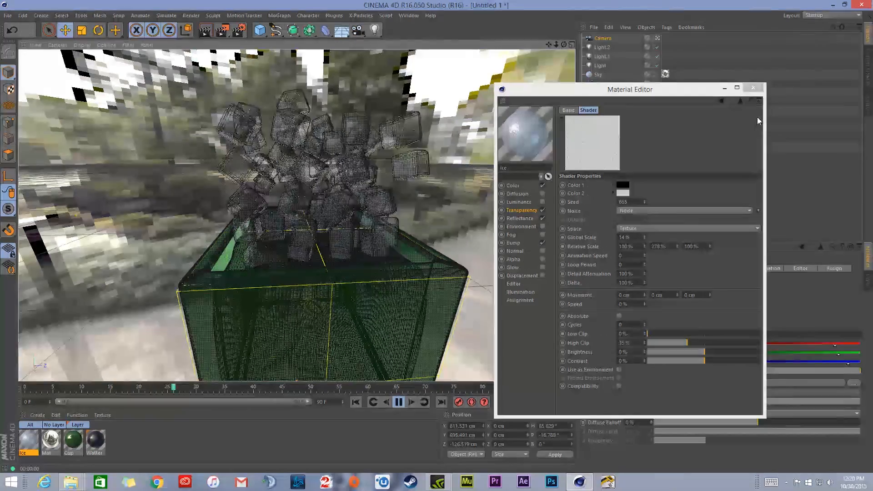
pyautogui.click(753, 88)
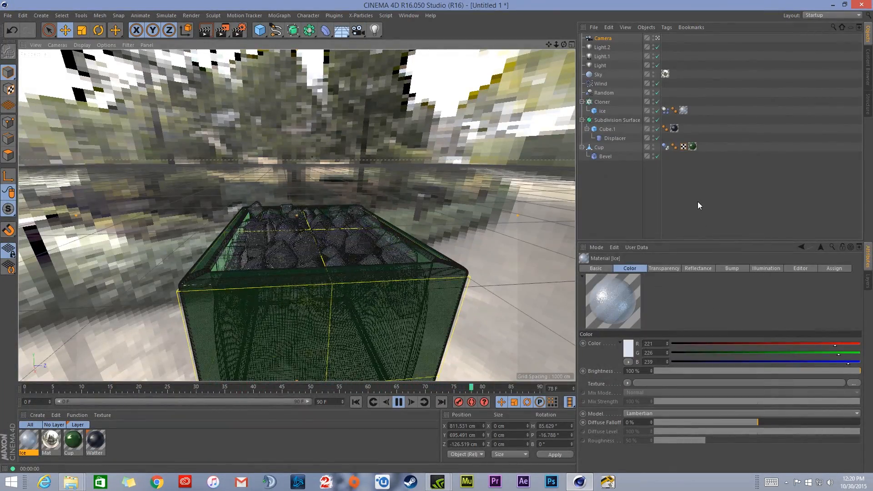